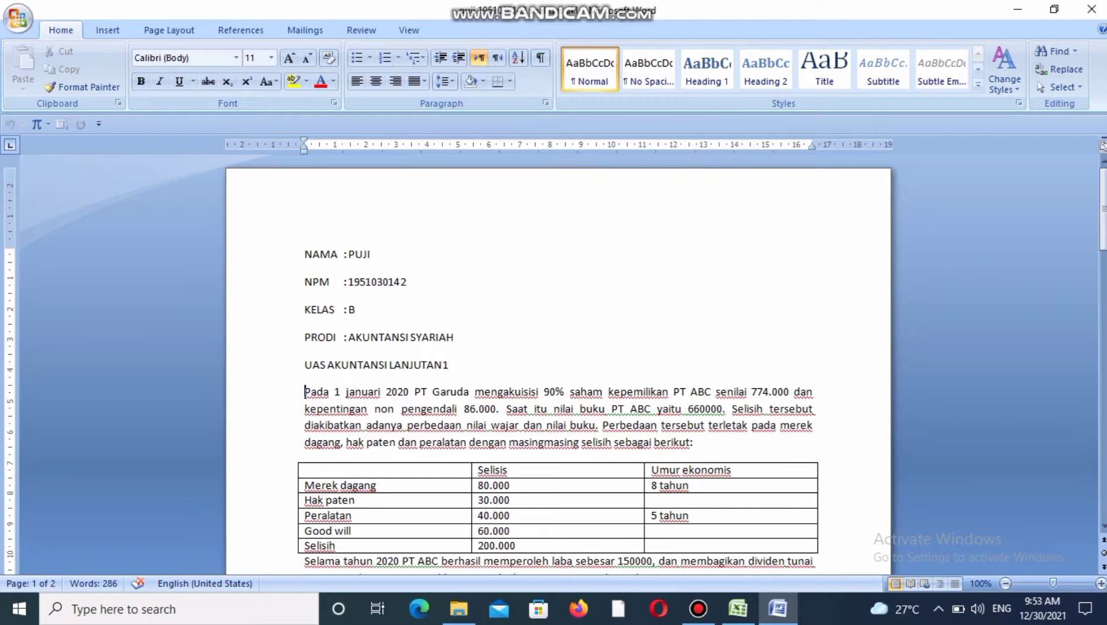
Read the case introduction on PT Garuda's acquisition of PT ABC, including the table of differences and the 2020 profit and dividend paragraph.
{"action": "key", "text": "Right"}
{"action": "key", "text": "Right"}
{"action": "key", "text": "Right"}
{"action": "key", "text": "Right"}
{"action": "key", "text": "Right"}
{"action": "key", "text": "Right"}
{"action": "key", "text": "Right"}
{"action": "key", "text": "Right"}
{"action": "key", "text": "Right"}
{"action": "key", "text": "Right"}
{"action": "key", "text": "Right"}
{"action": "key", "text": "Right"}
{"action": "key", "text": "Right"}
{"action": "key", "text": "Right"}
{"action": "key", "text": "Right"}
{"action": "key", "text": "Right"}
{"action": "key", "text": "Right"}
{"action": "key", "text": "Right"}
{"action": "key", "text": "Right"}
{"action": "key", "text": "Right"}
{"action": "key", "text": "Right"}
{"action": "key", "text": "Right"}
{"action": "key", "text": "Right"}
{"action": "key", "text": "Right"}
{"action": "key", "text": "Right"}
{"action": "key", "text": "Right"}
{"action": "key", "text": "Right"}
{"action": "key", "text": "Right"}
{"action": "key", "text": "Right"}
{"action": "key", "text": "Right"}
{"action": "key", "text": "Right"}
{"action": "key", "text": "Right"}
{"action": "key", "text": "Right"}
{"action": "key", "text": "Right"}
{"action": "key", "text": "Right"}
{"action": "key", "text": "Right"}
{"action": "key", "text": "Right"}
{"action": "key", "text": "Right"}
{"action": "key", "text": "Right"}
{"action": "key", "text": "Right"}
{"action": "key", "text": "Right"}
{"action": "key", "text": "Right"}
{"action": "key", "text": "Right"}
{"action": "key", "text": "Right"}
{"action": "key", "text": "Right"}
{"action": "key", "text": "Right"}
{"action": "key", "text": "Right"}
{"action": "key", "text": "Right"}
{"action": "key", "text": "Right"}
{"action": "key", "text": "Right"}
{"action": "key", "text": "Right"}
{"action": "key", "text": "Right"}
{"action": "key", "text": "Right"}
{"action": "key", "text": "Right"}
{"action": "key", "text": "Right"}
{"action": "key", "text": "Right"}
{"action": "key", "text": "Right"}
{"action": "key", "text": "Right"}
{"action": "key", "text": "Right"}
{"action": "key", "text": "Right"}
{"action": "key", "text": "Right"}
{"action": "key", "text": "Right"}
{"action": "key", "text": "Right"}
{"action": "key", "text": "Right"}
{"action": "key", "text": "Right"}
{"action": "key", "text": "Right"}
{"action": "key", "text": "Right"}
{"action": "key", "text": "Right"}
{"action": "key", "text": "Right"}
{"action": "key", "text": "Right"}
{"action": "key", "text": "Right"}
{"action": "key", "text": "Right"}
{"action": "key", "text": "Right"}
{"action": "key", "text": "Right"}
{"action": "key", "text": "Right"}
{"action": "key", "text": "Right"}
{"action": "key", "text": "Right"}
{"action": "key", "text": "Right"}
{"action": "key", "text": "Right"}
{"action": "key", "text": "Right"}
{"action": "key", "text": "Right"}
{"action": "key", "text": "Right"}
{"action": "key", "text": "Right"}
{"action": "key", "text": "Right"}
{"action": "key", "text": "Right"}
{"action": "key", "text": "Right"}
{"action": "key", "text": "Right"}
{"action": "key", "text": "Right"}
{"action": "key", "text": "Right"}
{"action": "key", "text": "Right"}
{"action": "key", "text": "Right"}
{"action": "key", "text": "Right"}
{"action": "key", "text": "Right"}
{"action": "key", "text": "Right"}
{"action": "key", "text": "Right"}
{"action": "key", "text": "Right"}
{"action": "key", "text": "Right"}
{"action": "key", "text": "Right"}
{"action": "key", "text": "Right"}
{"action": "key", "text": "Right"}
{"action": "key", "text": "Right"}
{"action": "key", "text": "Right"}
{"action": "key", "text": "Right"}
{"action": "key", "text": "Right"}
{"action": "key", "text": "Right"}
{"action": "key", "text": "Right"}
{"action": "key", "text": "Right"}
{"action": "key", "text": "Right"}
{"action": "key", "text": "Right"}
{"action": "key", "text": "Right"}
{"action": "key", "text": "Right"}
{"action": "key", "text": "Right"}
{"action": "key", "text": "Right"}
{"action": "key", "text": "Right"}
{"action": "key", "text": "Right"}
{"action": "key", "text": "Right"}
{"action": "key", "text": "Right"}
{"action": "key", "text": "Right"}
{"action": "key", "text": "Right"}
{"action": "key", "text": "Right"}
{"action": "key", "text": "Right"}
{"action": "key", "text": "Right"}
{"action": "key", "text": "Right"}
{"action": "key", "text": "Right"}
{"action": "key", "text": "Right"}
{"action": "key", "text": "Right"}
{"action": "key", "text": "Right"}
{"action": "key", "text": "Right"}
{"action": "key", "text": "Right"}
{"action": "key", "text": "Right"}
{"action": "key", "text": "Right"}
{"action": "key", "text": "Right"}
{"action": "key", "text": "Right"}
{"action": "key", "text": "Right"}
{"action": "key", "text": "Right"}
{"action": "key", "text": "Right"}
{"action": "key", "text": "Right"}
{"action": "key", "text": "Right"}
{"action": "key", "text": "Right"}
{"action": "key", "text": "Right"}
{"action": "key", "text": "Right"}
{"action": "key", "text": "Right"}
{"action": "key", "text": "Right"}
{"action": "key", "text": "Right"}
{"action": "key", "text": "Right"}
{"action": "key", "text": "Right"}
{"action": "key", "text": "Right"}
{"action": "key", "text": "Right"}
{"action": "key", "text": "Right"}
{"action": "key", "text": "Right"}
{"action": "key", "text": "Right"}
{"action": "key", "text": "Right"}
{"action": "key", "text": "Right"}
{"action": "key", "text": "Right"}
{"action": "key", "text": "Right"}
{"action": "key", "text": "Right"}
{"action": "key", "text": "Right"}
{"action": "key", "text": "Right"}
{"action": "key", "text": "Right"}
{"action": "key", "text": "Right"}
{"action": "key", "text": "Right"}
{"action": "key", "text": "Right"}
{"action": "key", "text": "Right"}
{"action": "key", "text": "Right"}
{"action": "key", "text": "Right"}
{"action": "key", "text": "Right"}
{"action": "key", "text": "Right"}
{"action": "key", "text": "Right"}
{"action": "key", "text": "Right"}
{"action": "key", "text": "Right"}
{"action": "key", "text": "Right"}
{"action": "key", "text": "Right"}
{"action": "key", "text": "Right"}
{"action": "key", "text": "Right"}
{"action": "key", "text": "Right"}
{"action": "key", "text": "Right"}
{"action": "key", "text": "Right"}
{"action": "key", "text": "Right"}
{"action": "key", "text": "Right"}
{"action": "key", "text": "Right"}
{"action": "key", "text": "Right"}
{"action": "key", "text": "Right"}
{"action": "key", "text": "Right"}
{"action": "key", "text": "Right"}
{"action": "key", "text": "Right"}
{"action": "key", "text": "Right"}
{"action": "key", "text": "Right"}
{"action": "key", "text": "Right"}
{"action": "key", "text": "Right"}
{"action": "key", "text": "Right"}
{"action": "key", "text": "Right"}
{"action": "key", "text": "Right"}
{"action": "key", "text": "Right"}
{"action": "key", "text": "Right"}
{"action": "key", "text": "Right"}
{"action": "key", "text": "Right"}
{"action": "key", "text": "Right"}
{"action": "key", "text": "Right"}
{"action": "key", "text": "Right"}
{"action": "key", "text": "Right"}
{"action": "key", "text": "Right"}
{"action": "key", "text": "Right"}
{"action": "key", "text": "Right"}
{"action": "key", "text": "Right"}
{"action": "key", "text": "Right"}
{"action": "key", "text": "Right"}
{"action": "key", "text": "Right"}
{"action": "key", "text": "Right"}
{"action": "key", "text": "Right"}
{"action": "key", "text": "Right"}
{"action": "key", "text": "Right"}
{"action": "key", "text": "Right"}
{"action": "key", "text": "Right"}
{"action": "key", "text": "Right"}
{"action": "key", "text": "Right"}
{"action": "key", "text": "Right"}
{"action": "key", "text": "Right"}
{"action": "key", "text": "Right"}
{"action": "key", "text": "Right"}
{"action": "key", "text": "Right"}
{"action": "key", "text": "Right"}
{"action": "key", "text": "Right"}
{"action": "key", "text": "Right"}
{"action": "key", "text": "Right"}
{"action": "key", "text": "Right"}
{"action": "key", "text": "Right"}
{"action": "key", "text": "Right"}
{"action": "key", "text": "Right"}
{"action": "key", "text": "Right"}
{"action": "key", "text": "Right"}
{"action": "key", "text": "Right"}
{"action": "key", "text": "Right"}
{"action": "key", "text": "Right"}
{"action": "key", "text": "Right"}
{"action": "key", "text": "Right"}
{"action": "key", "text": "Right"}
{"action": "key", "text": "Right"}
{"action": "key", "text": "Right"}
{"action": "key", "text": "Right"}
{"action": "key", "text": "Right"}
{"action": "key", "text": "Right"}
{"action": "key", "text": "Right"}
{"action": "key", "text": "Right"}
{"action": "key", "text": "Right"}
{"action": "key", "text": "Right"}
{"action": "key", "text": "Right"}
{"action": "key", "text": "Right"}
{"action": "key", "text": "Right"}
{"action": "key", "text": "Right"}
{"action": "key", "text": "Right"}
{"action": "key", "text": "Right"}
{"action": "key", "text": "Right"}
{"action": "key", "text": "Right"}
{"action": "key", "text": "Right"}
{"action": "key", "text": "Right"}
{"action": "key", "text": "Right"}
{"action": "key", "text": "Right"}
{"action": "key", "text": "Right"}
{"action": "key", "text": "Right"}
{"action": "key", "text": "Right"}
{"action": "key", "text": "Right"}
{"action": "key", "text": "Right"}
{"action": "key", "text": "Right"}
{"action": "key", "text": "Right"}
{"action": "key", "text": "Right"}
{"action": "key", "text": "Right"}
{"action": "key", "text": "Right"}
{"action": "key", "text": "Right"}
{"action": "key", "text": "Right"}
{"action": "key", "text": "Right"}
{"action": "key", "text": "Down"}
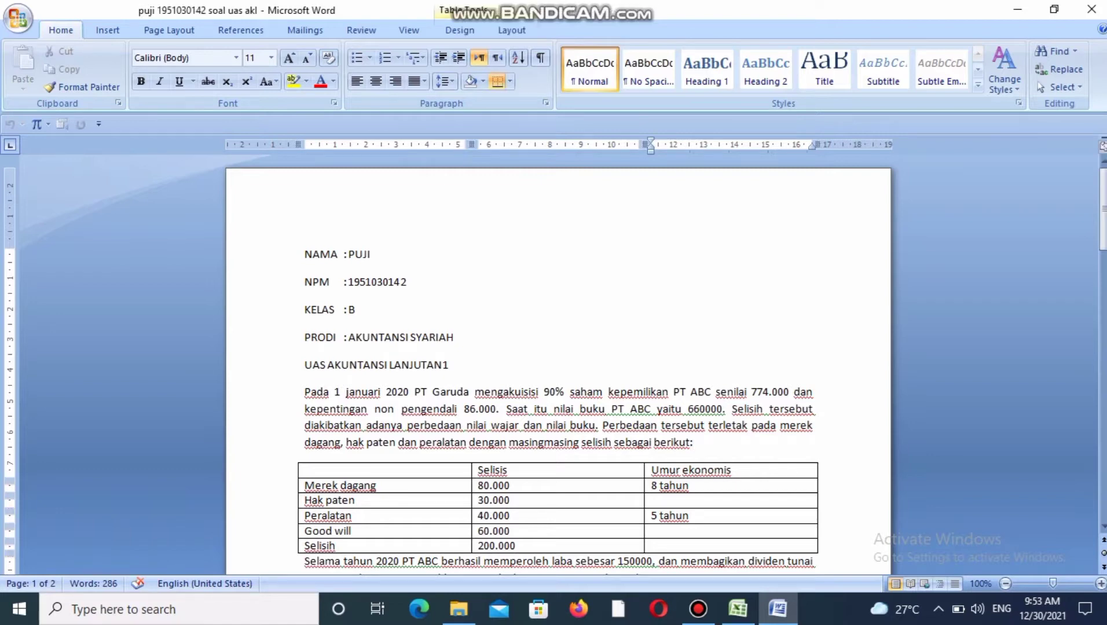
{"action": "key", "text": "Down"}
{"action": "key", "text": "Down"}
{"action": "key", "text": "Down"}
{"action": "key", "text": "Down"}
{"action": "key", "text": "Down"}
{"action": "key", "text": "Down"}
{"action": "key", "text": "Down"}
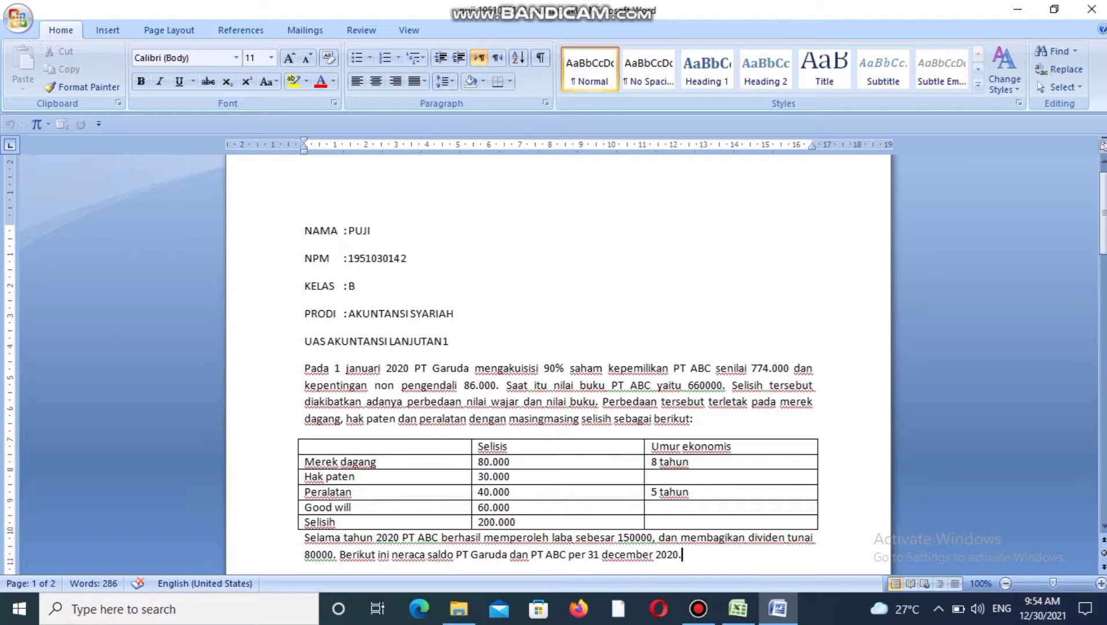
Review the trial balance table of PT Garuda and PT ABC, from Kas down to Deviden yang di umumkan.
{"action": "key", "text": "Down"}
{"action": "key", "text": "Down"}
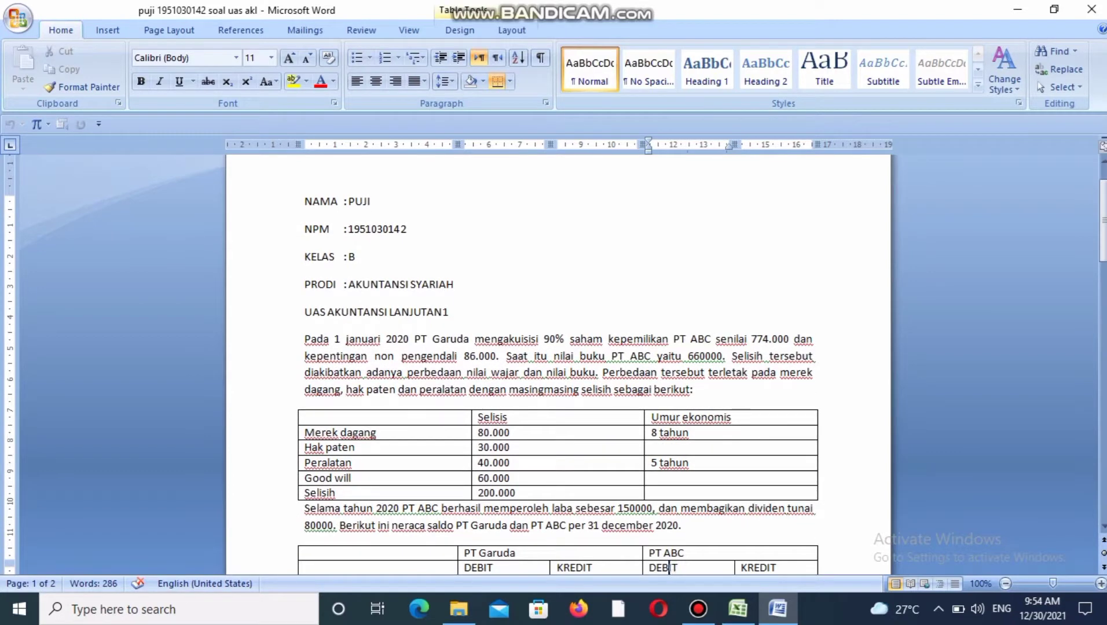
{"action": "left_click", "coordinate": [471, 567]}
{"action": "key", "text": "Down"}
{"action": "key", "text": "Down"}
{"action": "key", "text": "Down"}
{"action": "key", "text": "Down"}
{"action": "key", "text": "Down"}
{"action": "key", "text": "Down"}
{"action": "key", "text": "Down"}
{"action": "key", "text": "Down"}
{"action": "key", "text": "Down"}
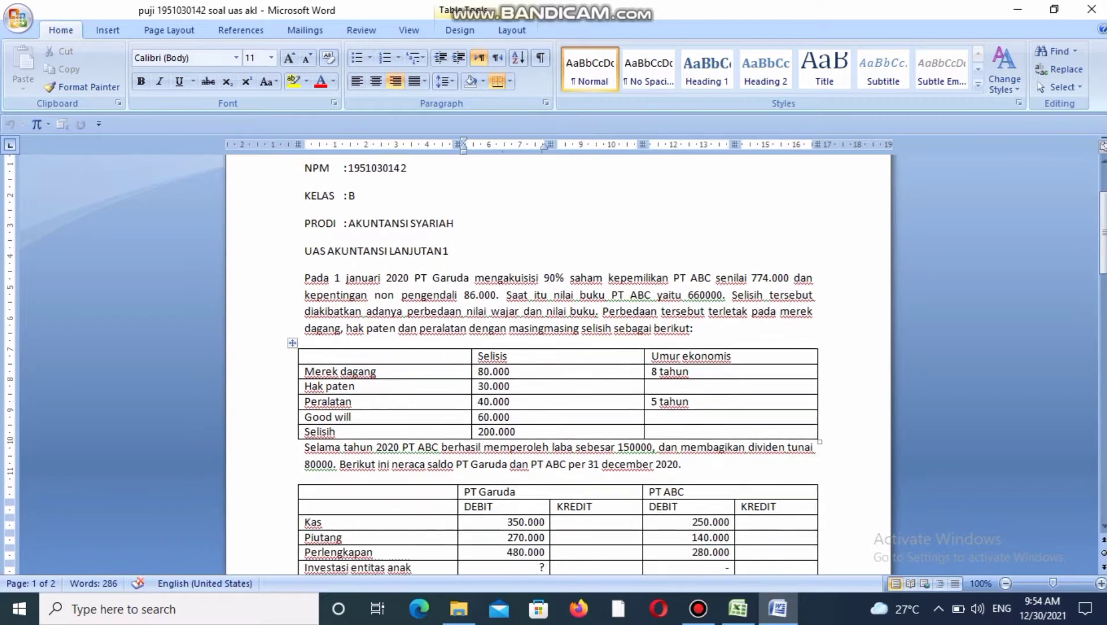
{"action": "key", "text": "Down"}
{"action": "key", "text": "Down"}
{"action": "key", "text": "Down"}
{"action": "key", "text": "Down"}
{"action": "key", "text": "Down"}
{"action": "key", "text": "Down"}
{"action": "key", "text": "Down"}
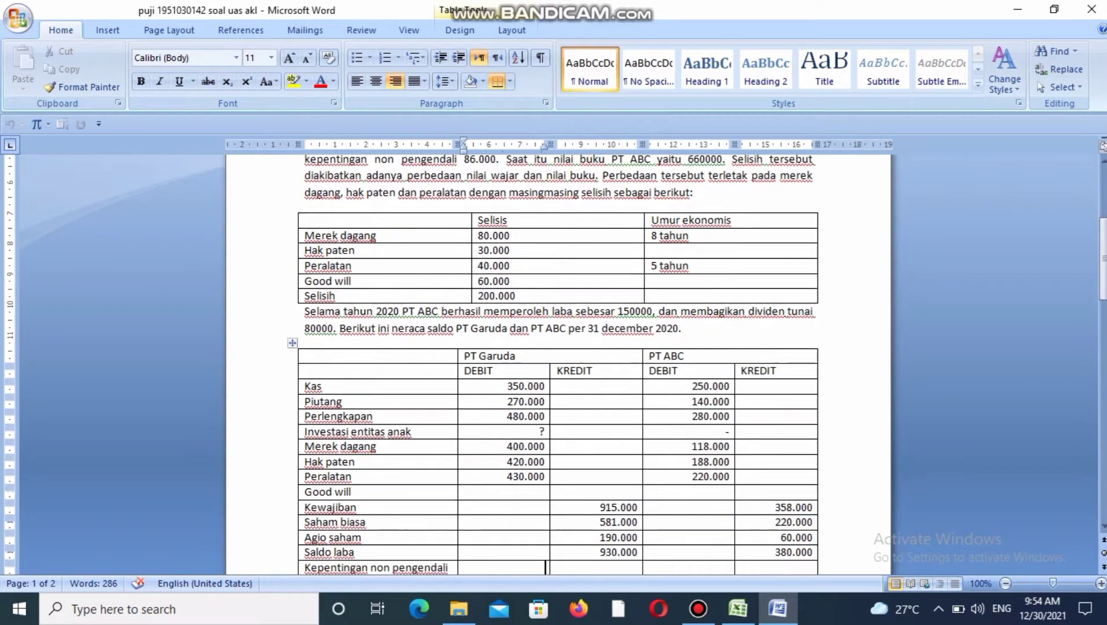
{"action": "key", "text": "Down"}
{"action": "key", "text": "Down"}
{"action": "key", "text": "Down"}
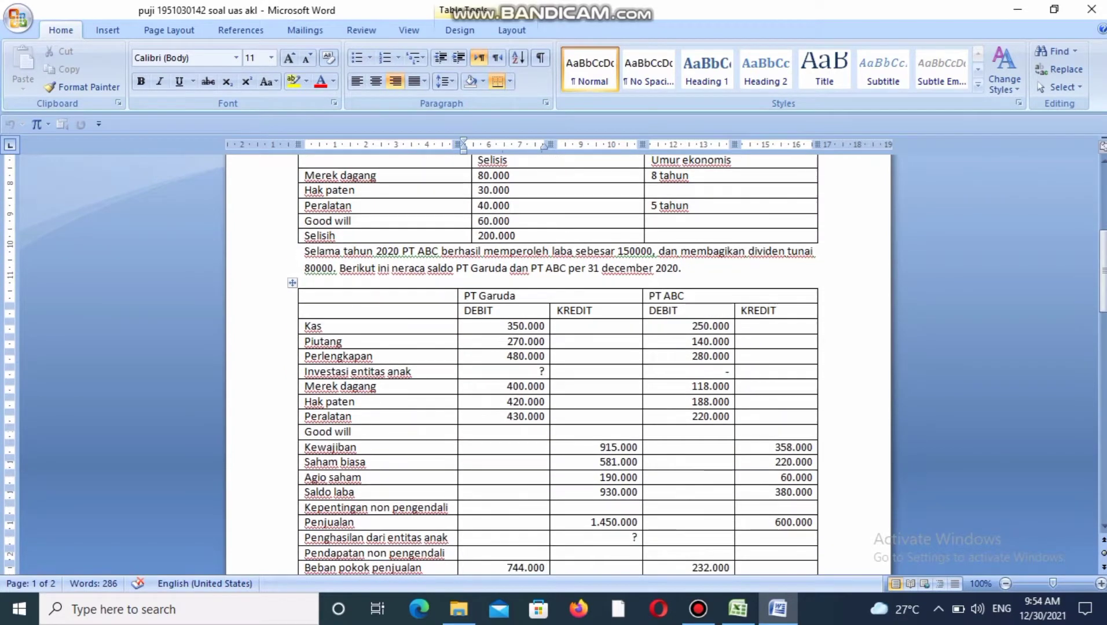
{"action": "key", "text": "Down"}
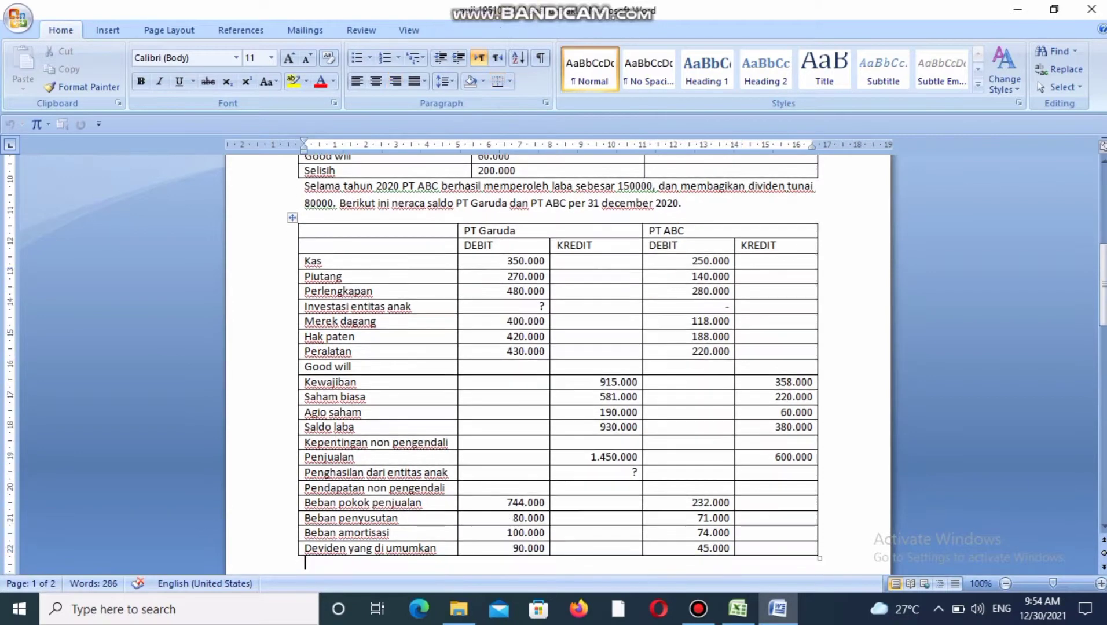
{"action": "key", "text": "Up"}
{"action": "key", "text": "Up"}
{"action": "key", "text": "Up"}
{"action": "key", "text": "Up"}
{"action": "key", "text": "Up"}
{"action": "key", "text": "Up"}
{"action": "key", "text": "Up"}
{"action": "key", "text": "Up"}
{"action": "key", "text": "Up"}
{"action": "key", "text": "Up"}
{"action": "key", "text": "Up"}
{"action": "key", "text": "Up"}
{"action": "key", "text": "Up"}
{"action": "key", "text": "Up"}
{"action": "key", "text": "Up"}
{"action": "key", "text": "Up"}
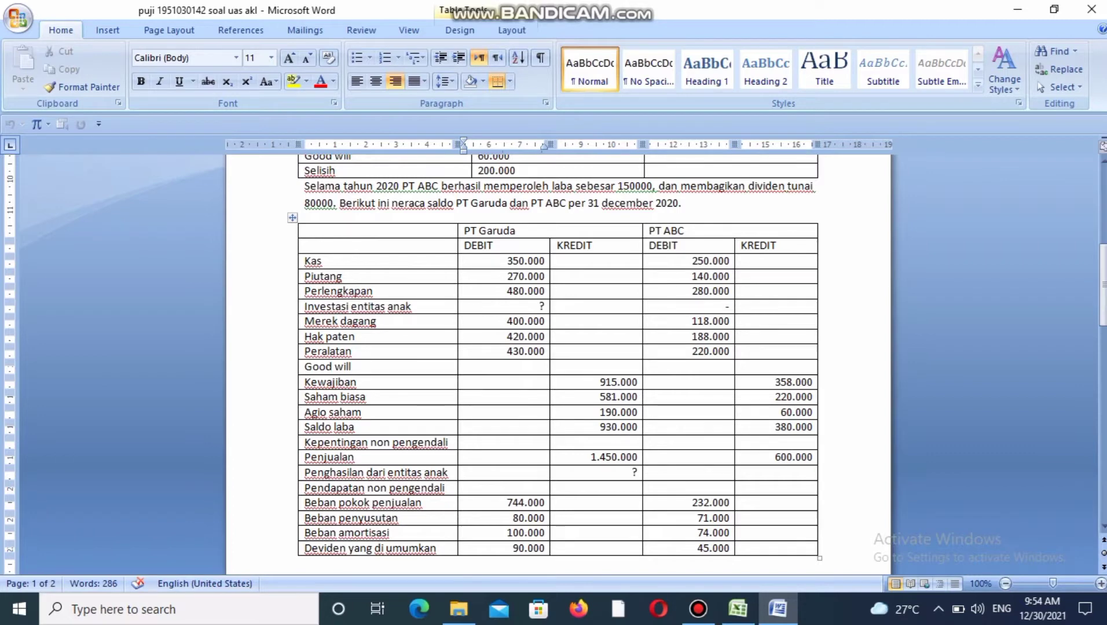
Review the intercompany inventory data on page 2, covering the Transaksi hulu and Transaksi hilir tables.
{"action": "key", "text": "Down"}
{"action": "key", "text": "Down"}
{"action": "key", "text": "Down"}
{"action": "key", "text": "Down"}
{"action": "key", "text": "Down"}
{"action": "key", "text": "Down"}
{"action": "key", "text": "Down"}
{"action": "key", "text": "Down"}
{"action": "key", "text": "Down"}
{"action": "key", "text": "Down"}
{"action": "key", "text": "Down"}
{"action": "key", "text": "Right"}
{"action": "key", "text": "Down"}
{"action": "key", "text": "Down"}
{"action": "key", "text": "Down"}
{"action": "key", "text": "Down"}
{"action": "key", "text": "Down"}
{"action": "key", "text": "Down"}
{"action": "key", "text": "Down"}
{"action": "key", "text": "Down"}
{"action": "key", "text": "Down"}
{"action": "key", "text": "Down"}
{"action": "key", "text": "Down"}
{"action": "key", "text": "Down"}
{"action": "key", "text": "Down"}
{"action": "key", "text": "Down"}
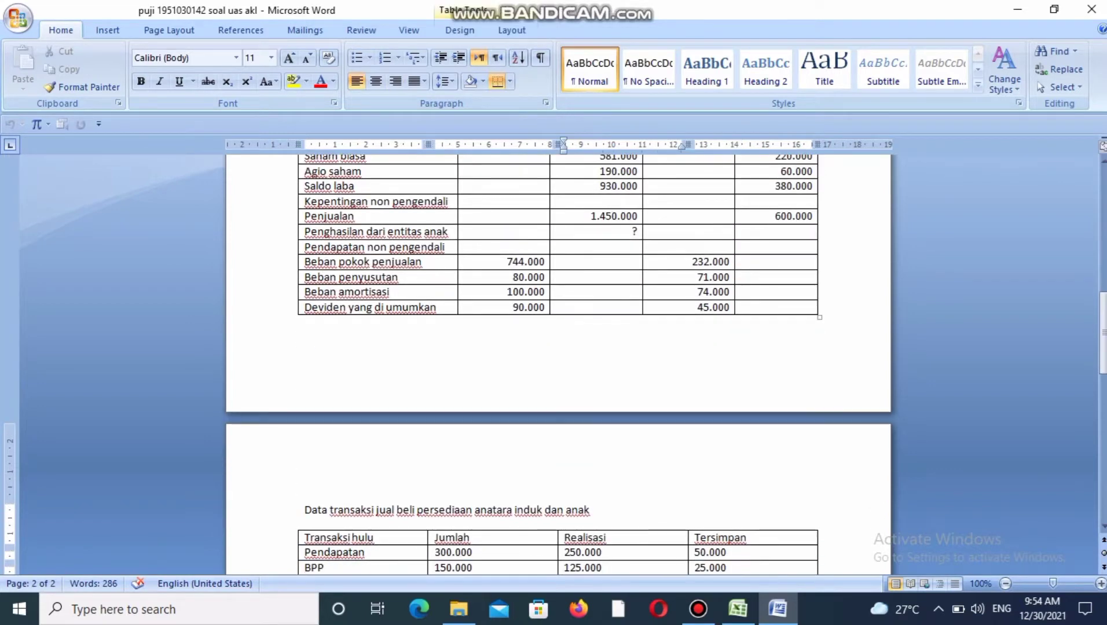
{"action": "key", "text": "Down"}
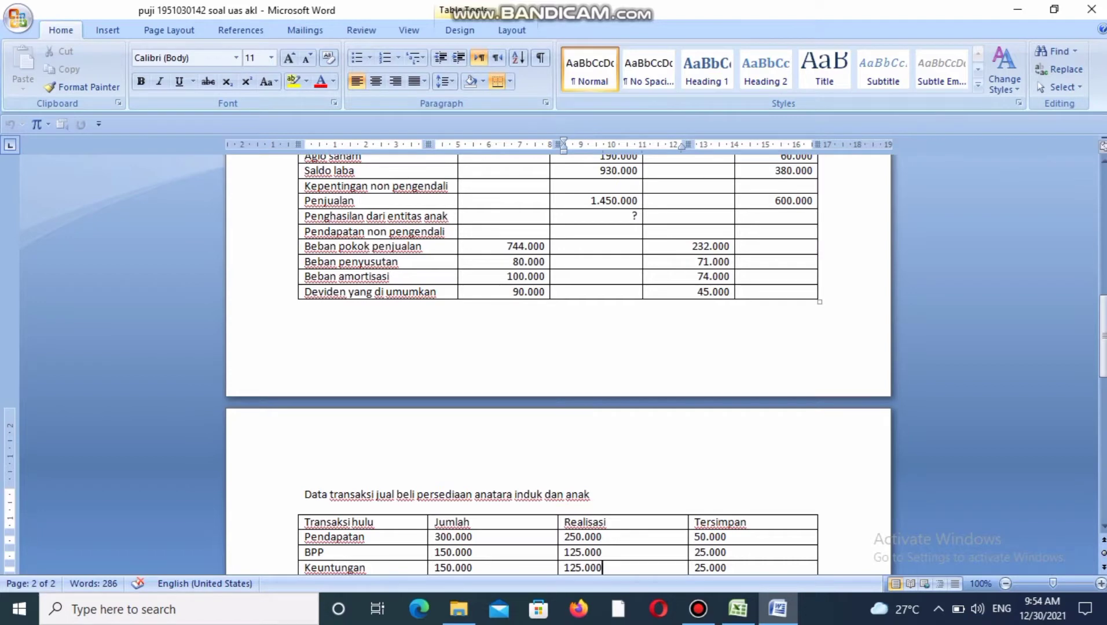
{"action": "key", "text": "Down"}
{"action": "key", "text": "Down"}
{"action": "key", "text": "Down"}
{"action": "key", "text": "Down"}
{"action": "key", "text": "Down"}
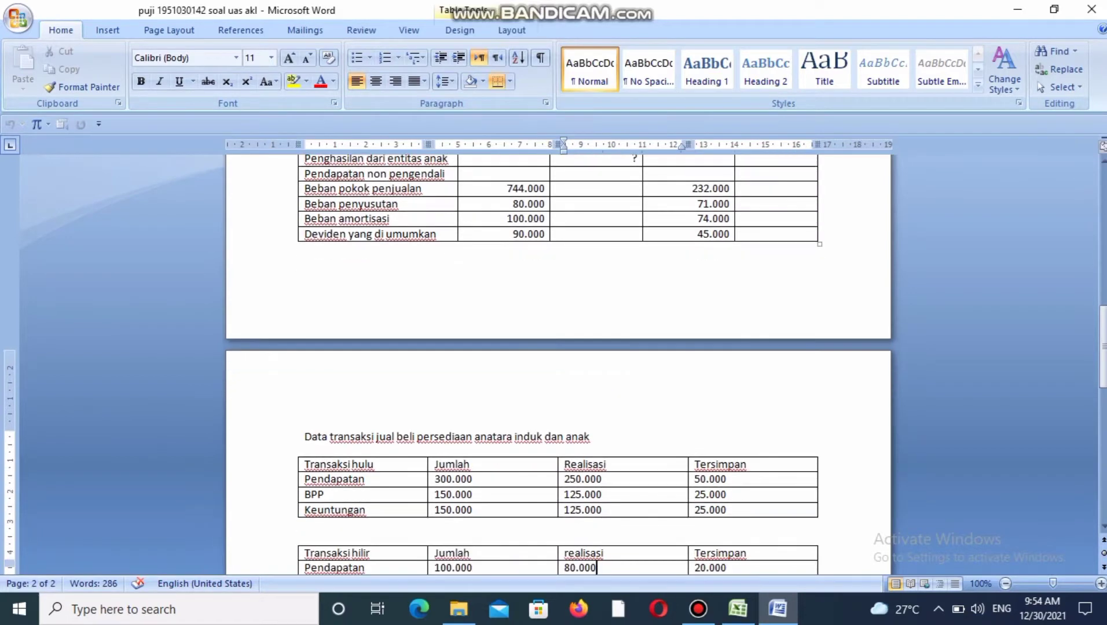
{"action": "key", "text": "Down"}
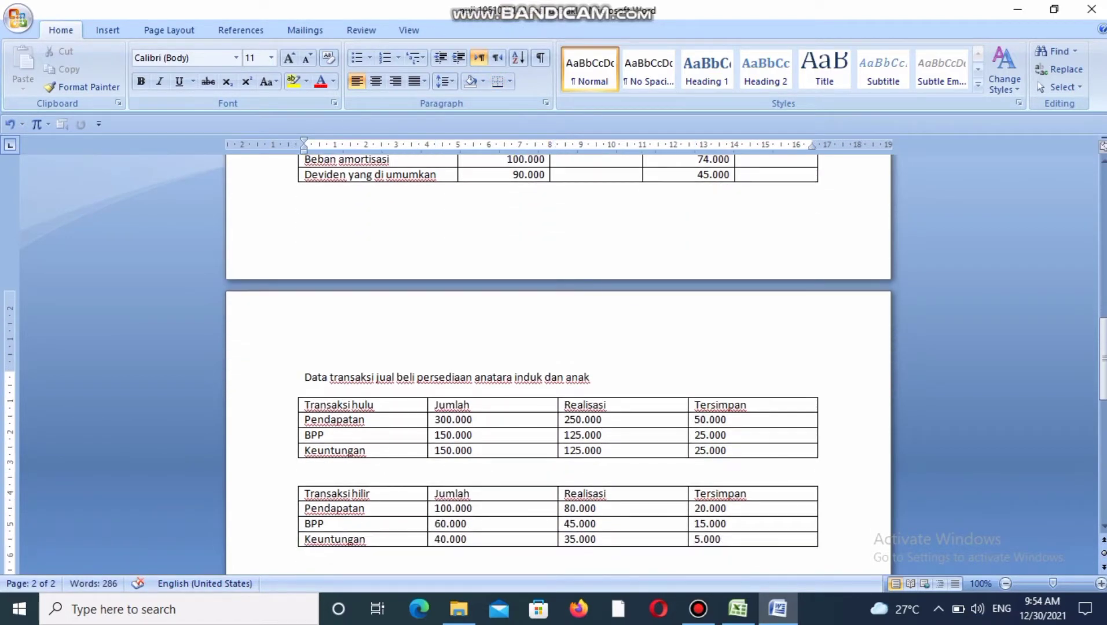
{"action": "key", "text": "Up"}
{"action": "key", "text": "Up"}
{"action": "key", "text": "Up"}
{"action": "key", "text": "Up"}
{"action": "key", "text": "Up"}
{"action": "key", "text": "Up"}
{"action": "key", "text": "Up"}
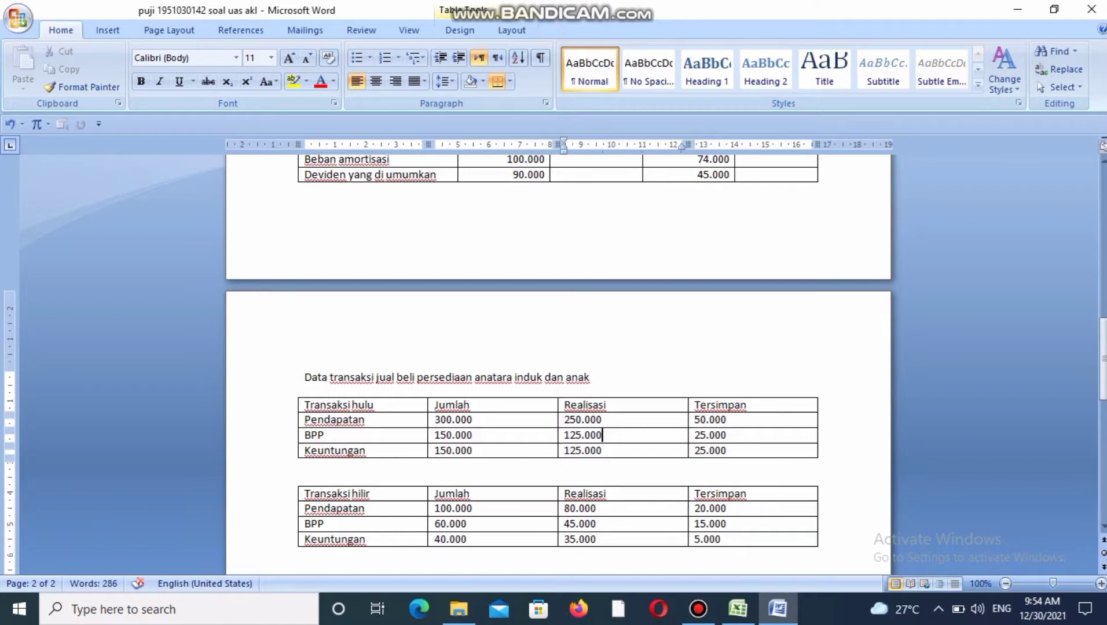
{"action": "left_click", "coordinate": [320, 405]}
{"action": "left_click", "coordinate": [320, 494]}
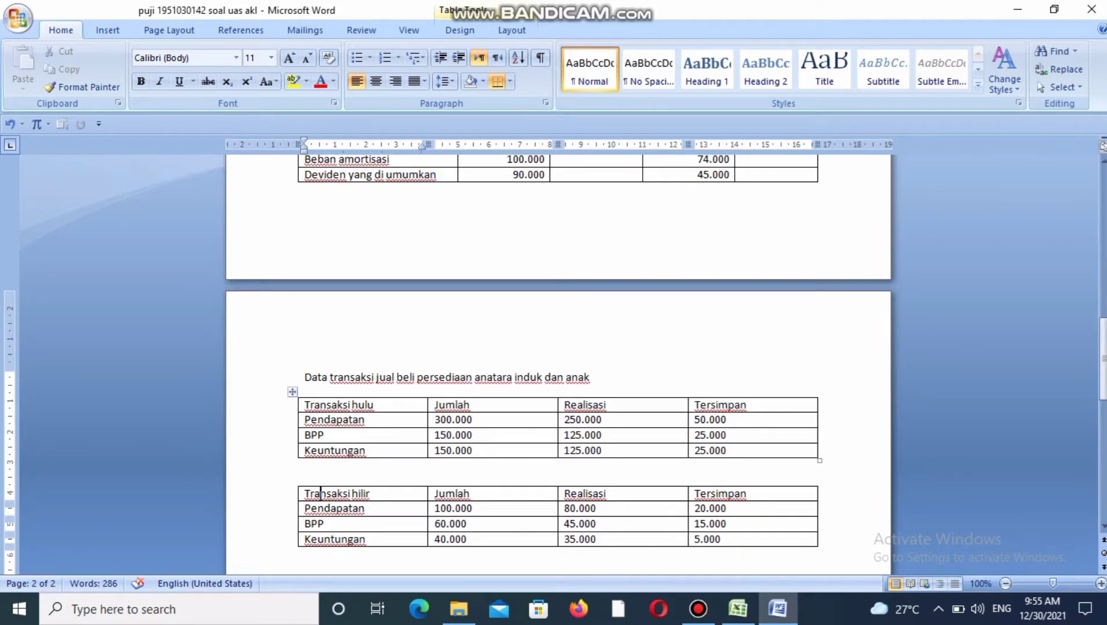
Read the four numbered questions under Buatlah, below the Transaksi hilir table.
{"action": "left_click", "coordinate": [319, 555]}
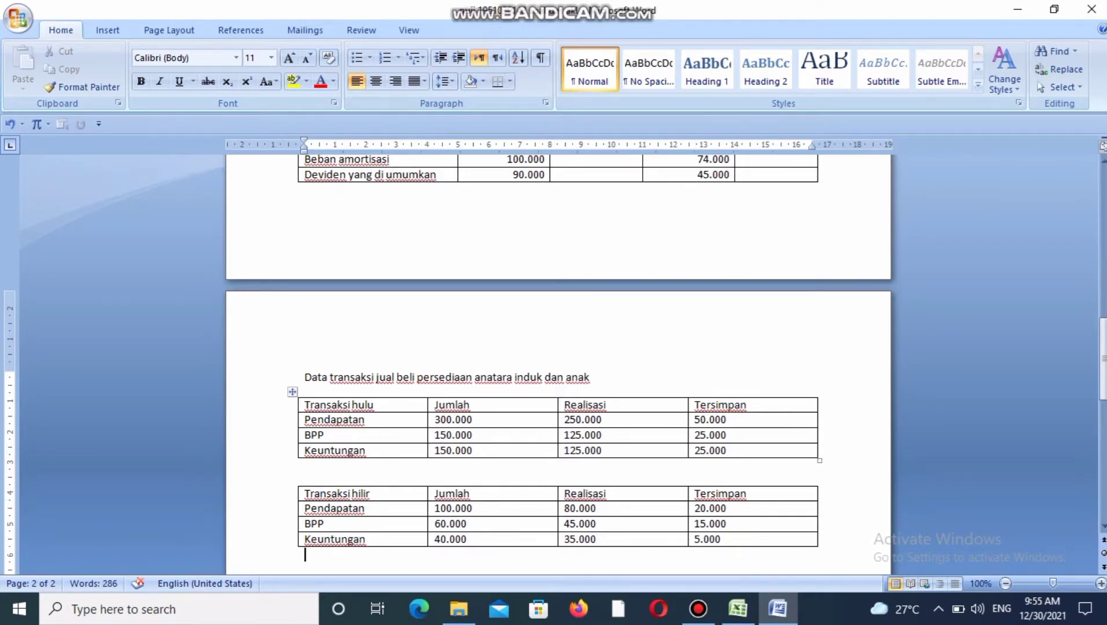
{"action": "type", "text": "Buatlah : Berapa saldo penghasilan atas entitas anak yang di akui PT Garuda per 31 Desember 2020?"}
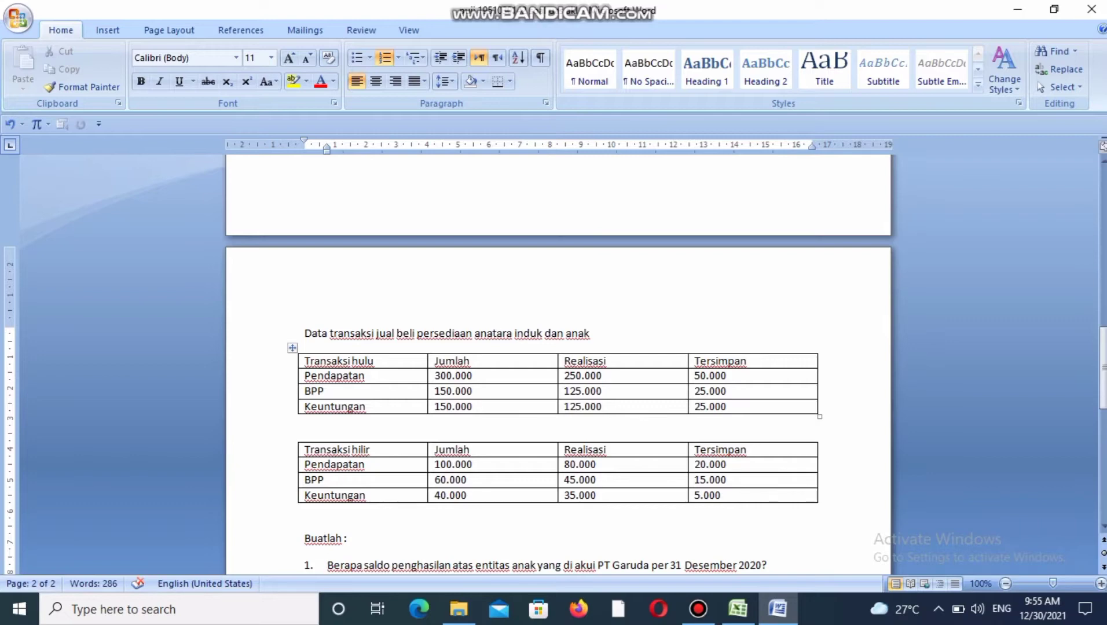
{"action": "key", "text": "Down"}
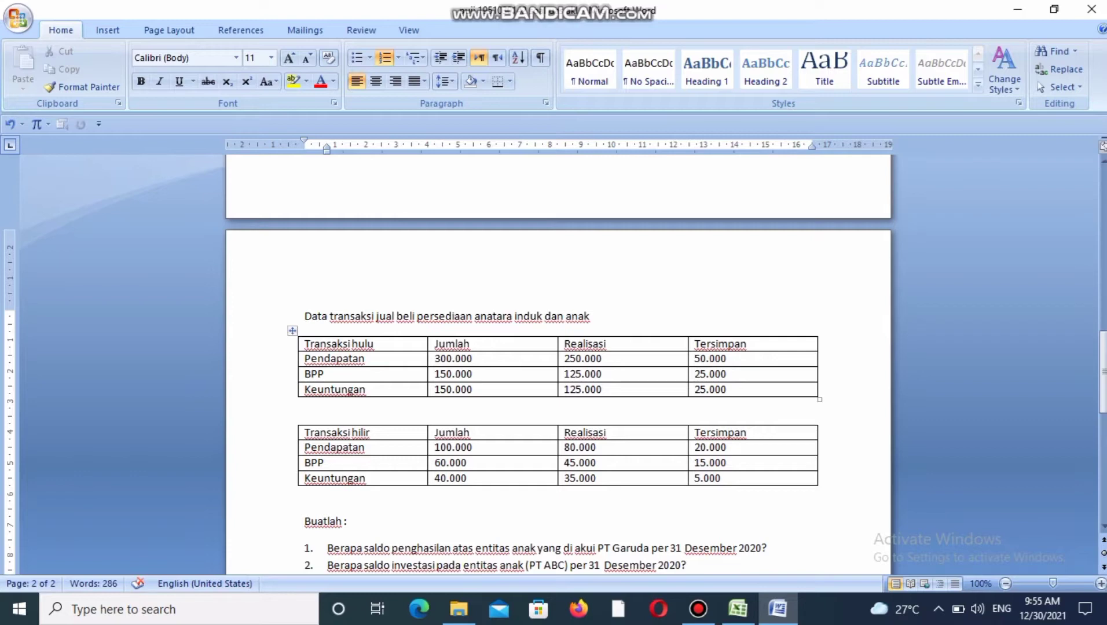
{"action": "key", "text": "Down"}
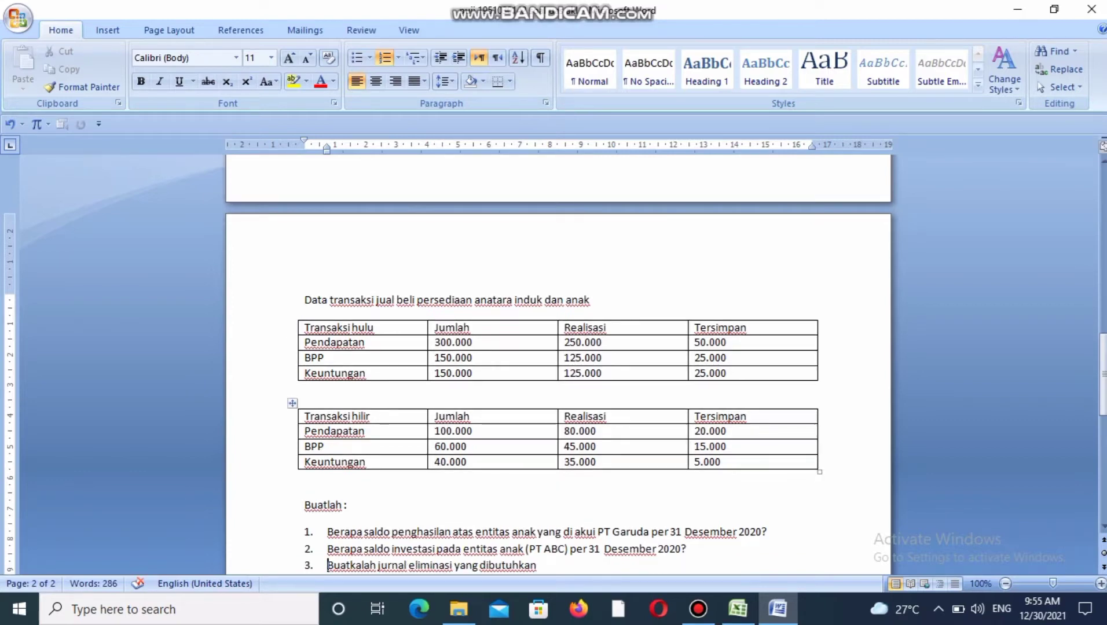
{"action": "key", "text": "Down"}
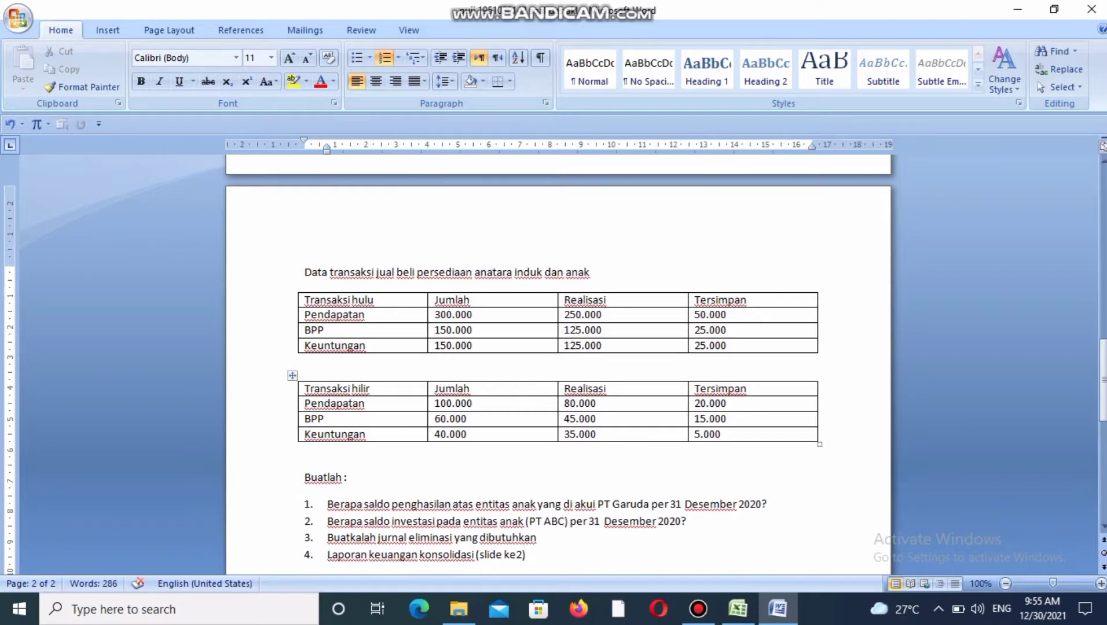
Switch to the Excel workbook's transaksi sheet and inspect how the 90% share of nilai buku is calculated.
{"action": "key", "text": "alt+Tab"}
{"action": "left_click_drag", "start_coordinate": [1104, 294], "coordinate": [1104, 248]}
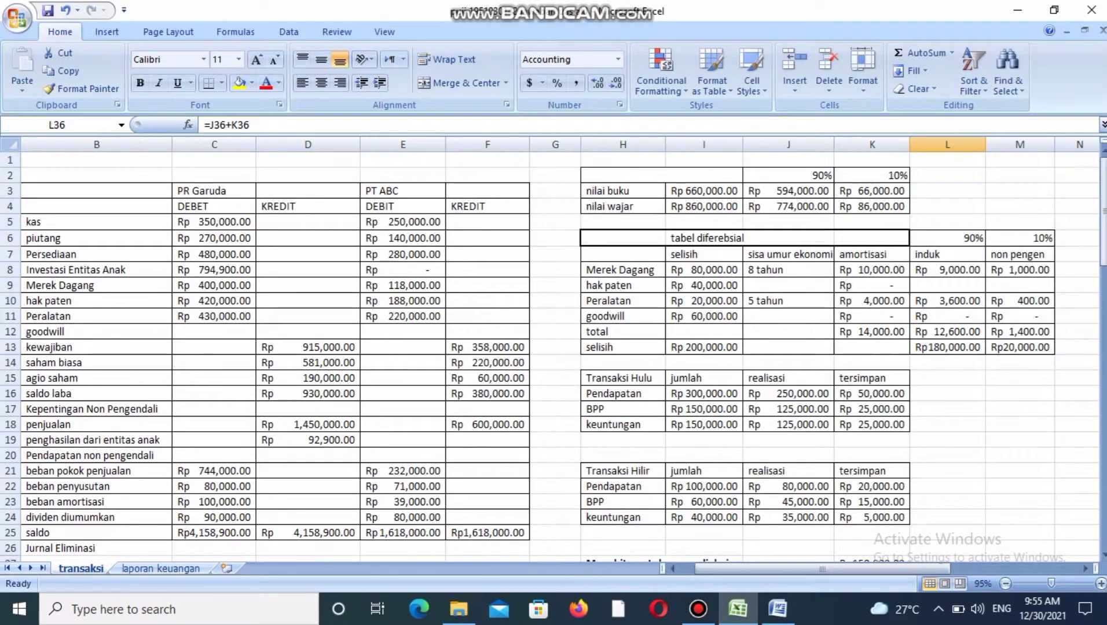
{"action": "left_click", "coordinate": [704, 191]}
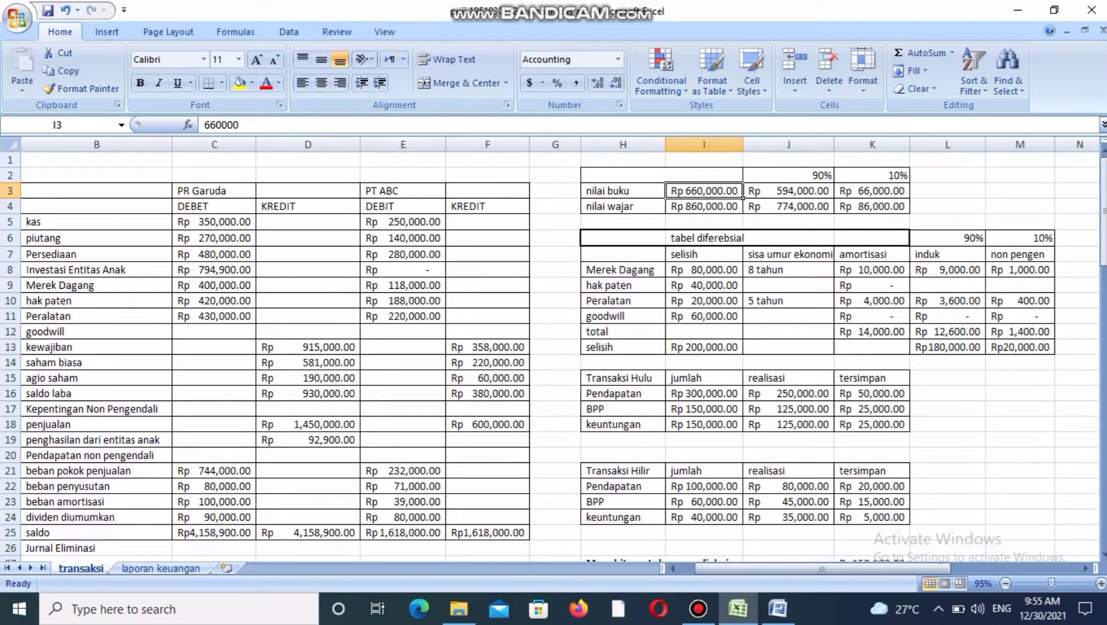
{"action": "left_click", "coordinate": [662, 176]}
{"action": "left_click", "coordinate": [789, 175]}
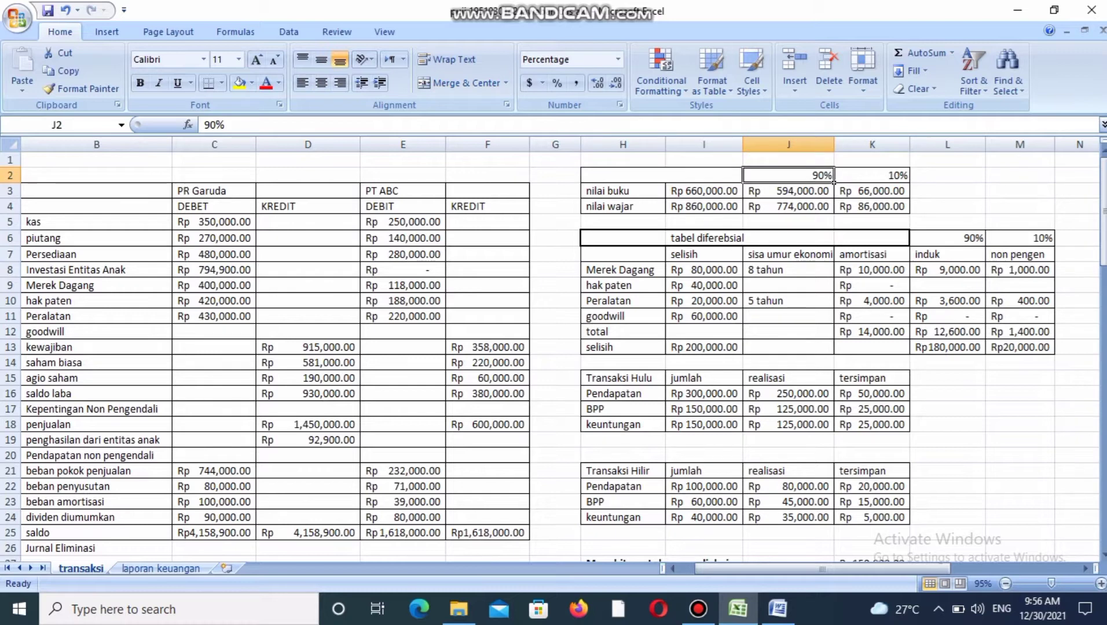
{"action": "left_click", "coordinate": [736, 177]}
{"action": "left_click", "coordinate": [740, 196]}
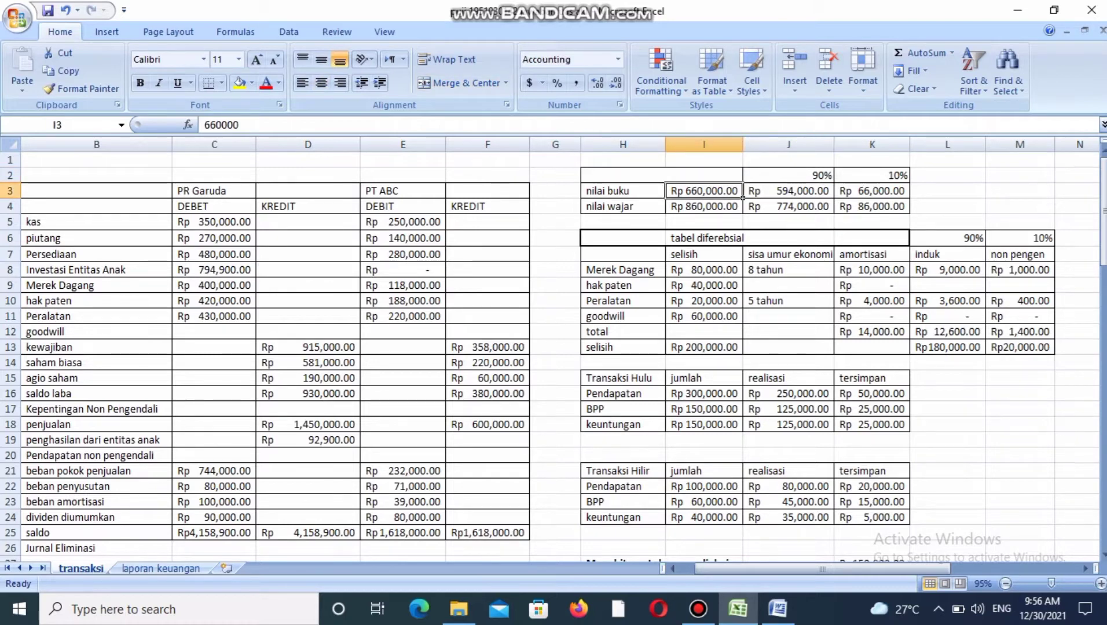
{"action": "left_click", "coordinate": [789, 191]}
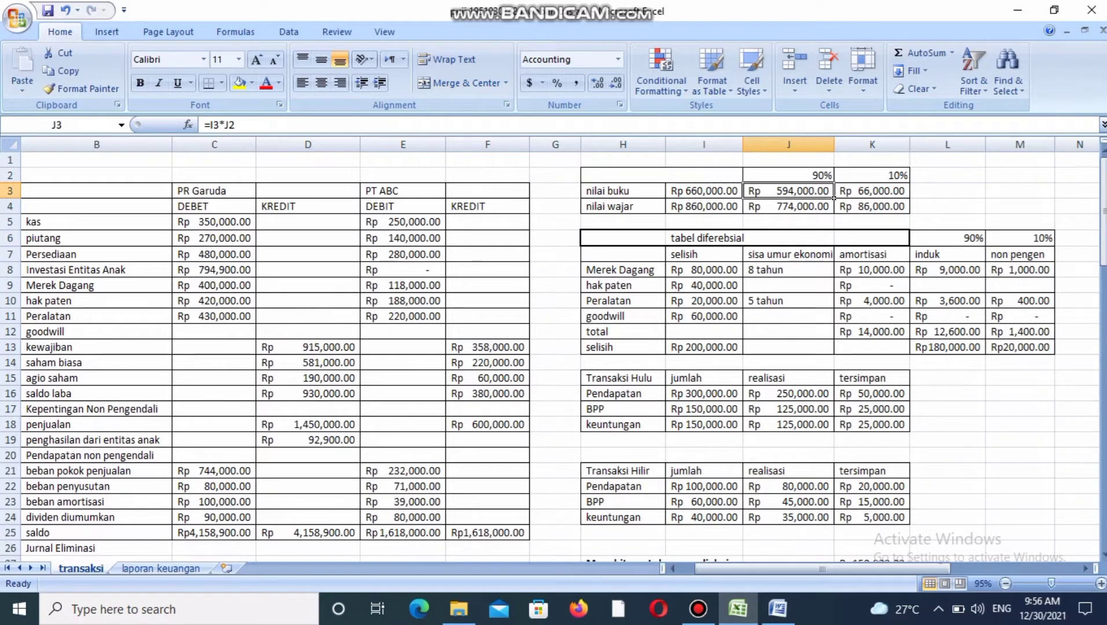
{"action": "left_click", "coordinate": [704, 191]}
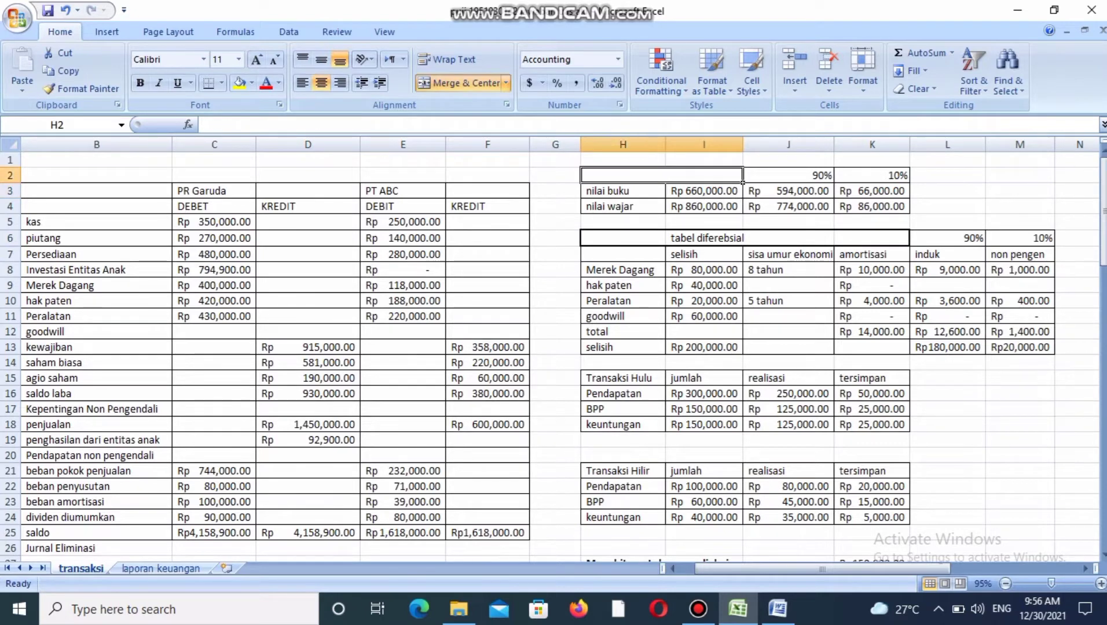
Inspect the formulas for the 10% share of nilai buku and for both ownership shares of nilai wajar.
{"action": "left_click", "coordinate": [905, 176]}
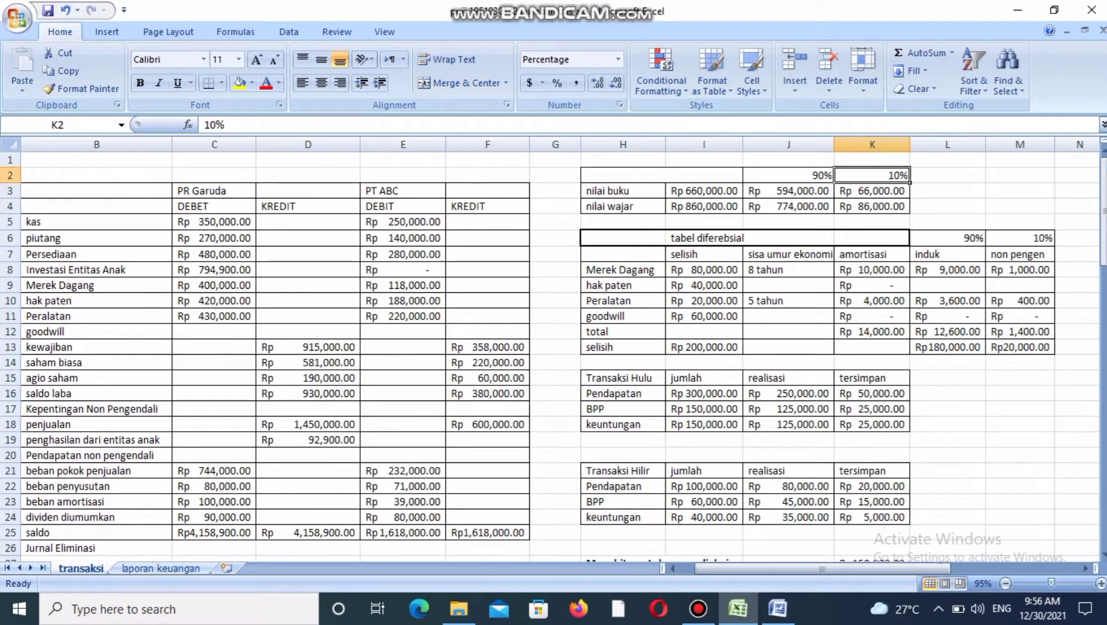
{"action": "key", "text": "Left"}
{"action": "key", "text": "Left"}
{"action": "key", "text": "Down"}
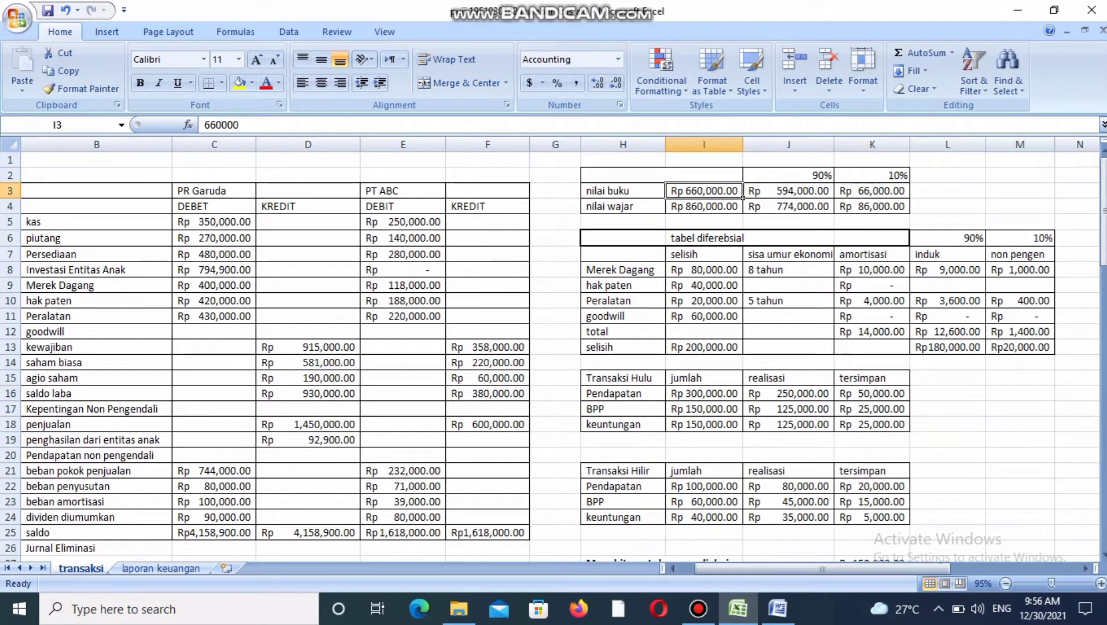
{"action": "key", "text": "Right"}
{"action": "key", "text": "Right"}
{"action": "key", "text": "Up"}
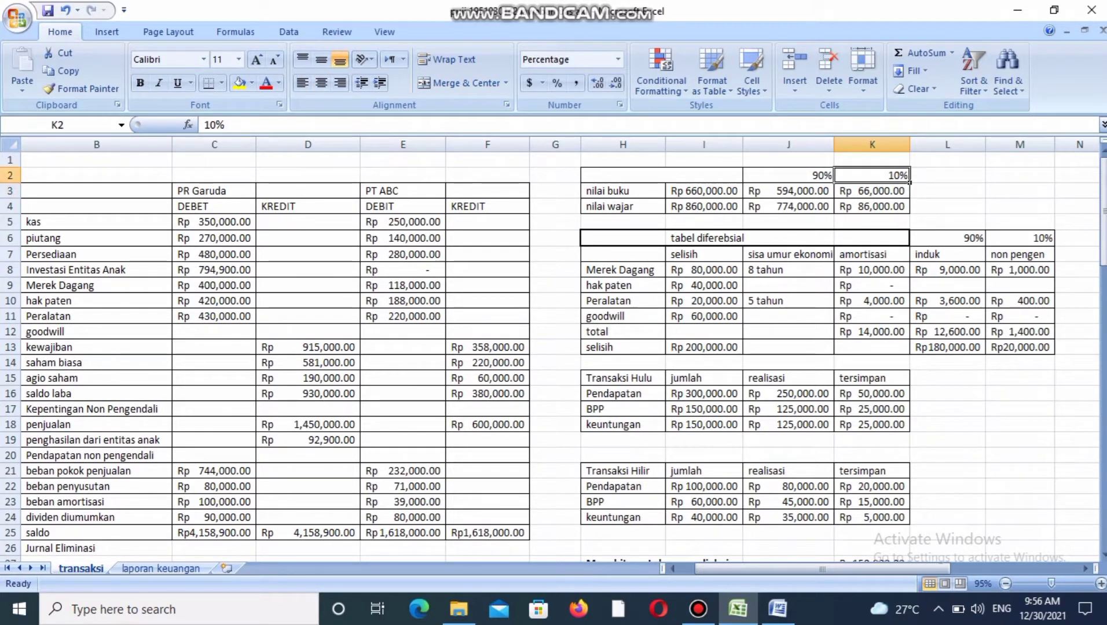
{"action": "key", "text": "Down"}
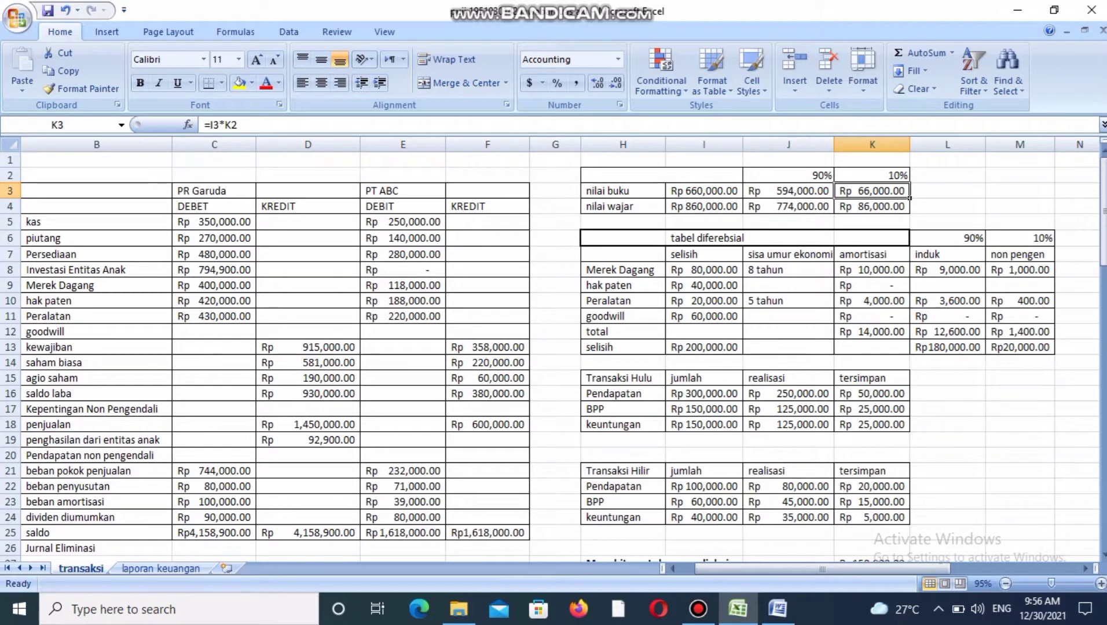
{"action": "key", "text": "Left"}
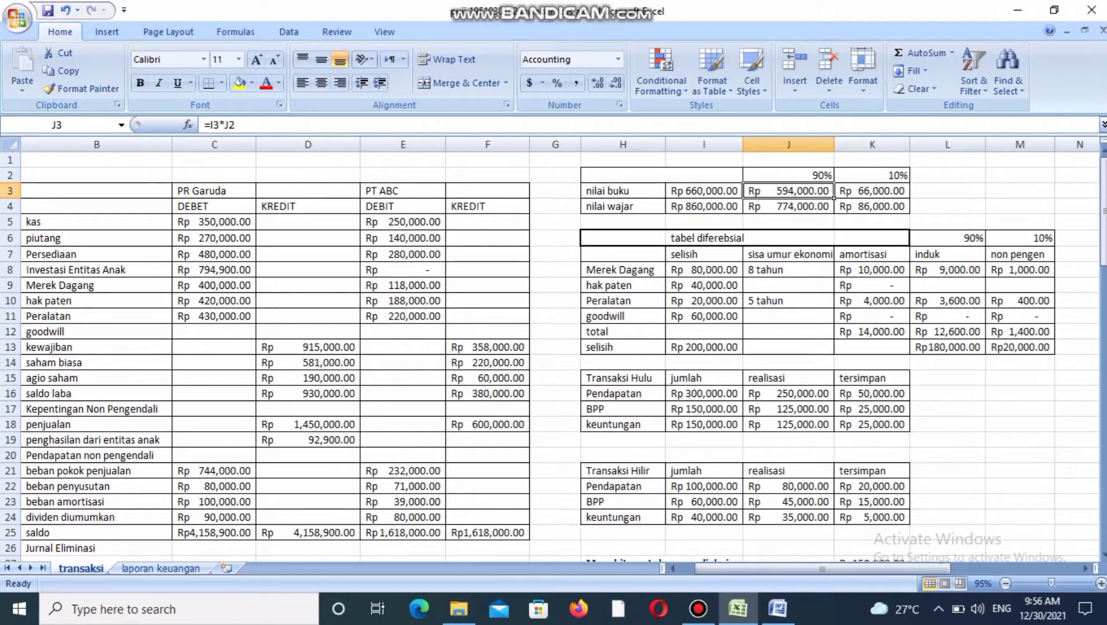
{"action": "key", "text": "Down"}
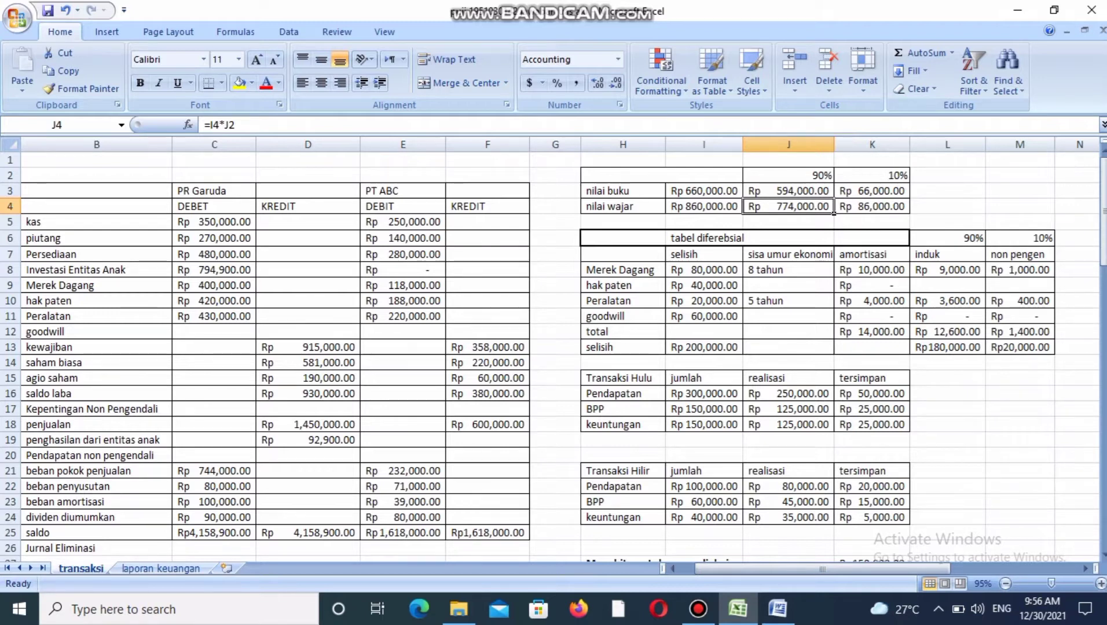
{"action": "key", "text": "Right"}
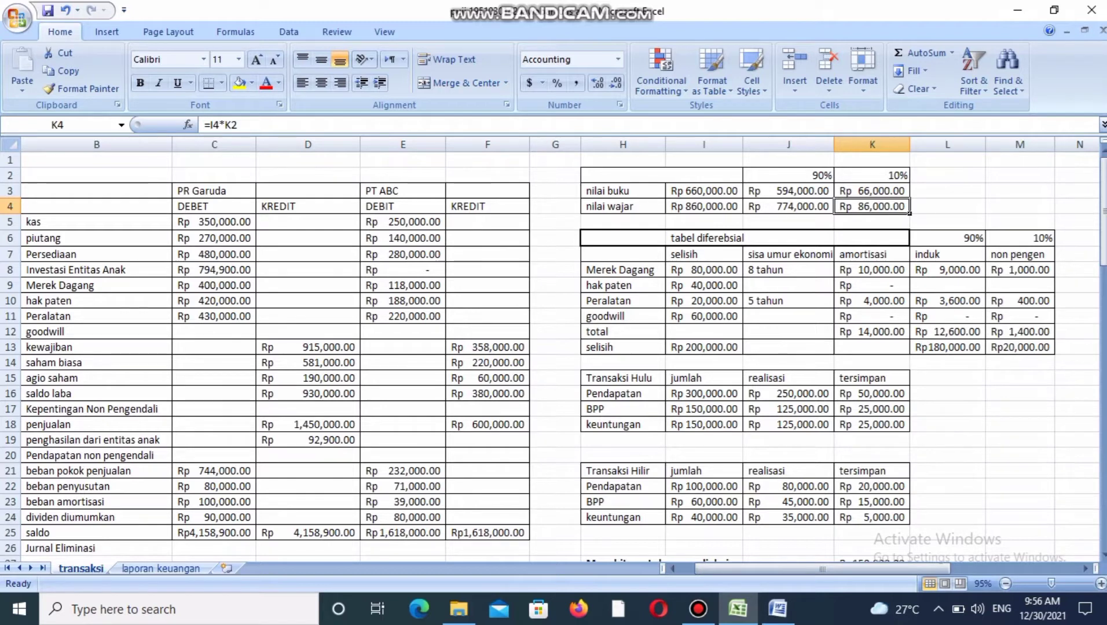
{"action": "key", "text": "Left"}
{"action": "key", "text": "Left"}
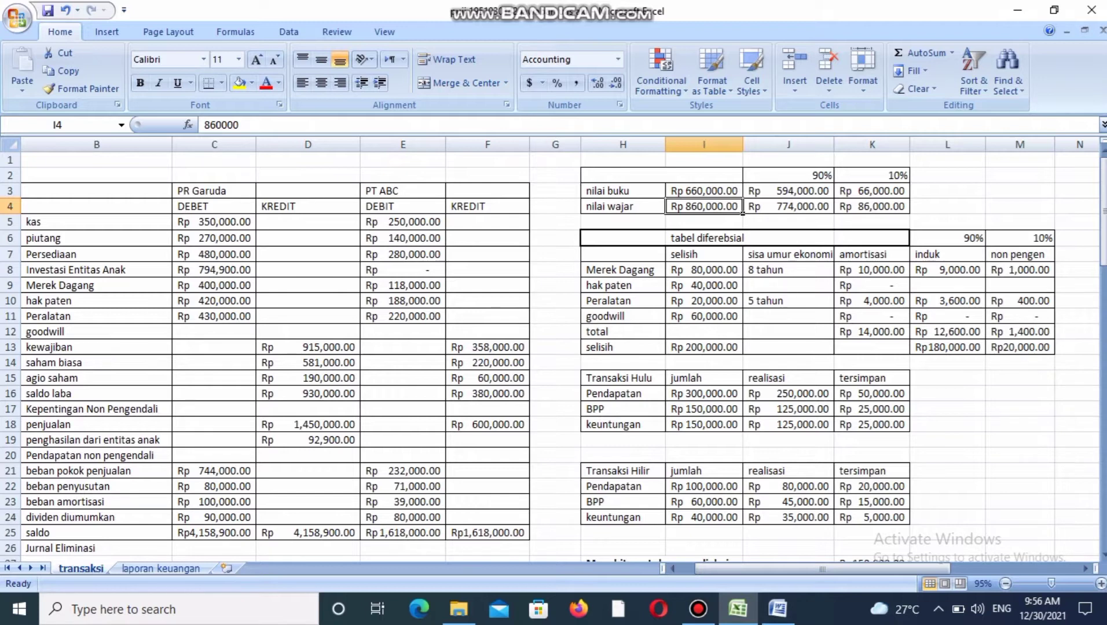
Examine the Merek Dagang row of the tabel diferebsial across its selisih, sisa umur ekonomi and amortisasi values.
{"action": "key", "text": "Down"}
{"action": "key", "text": "Down"}
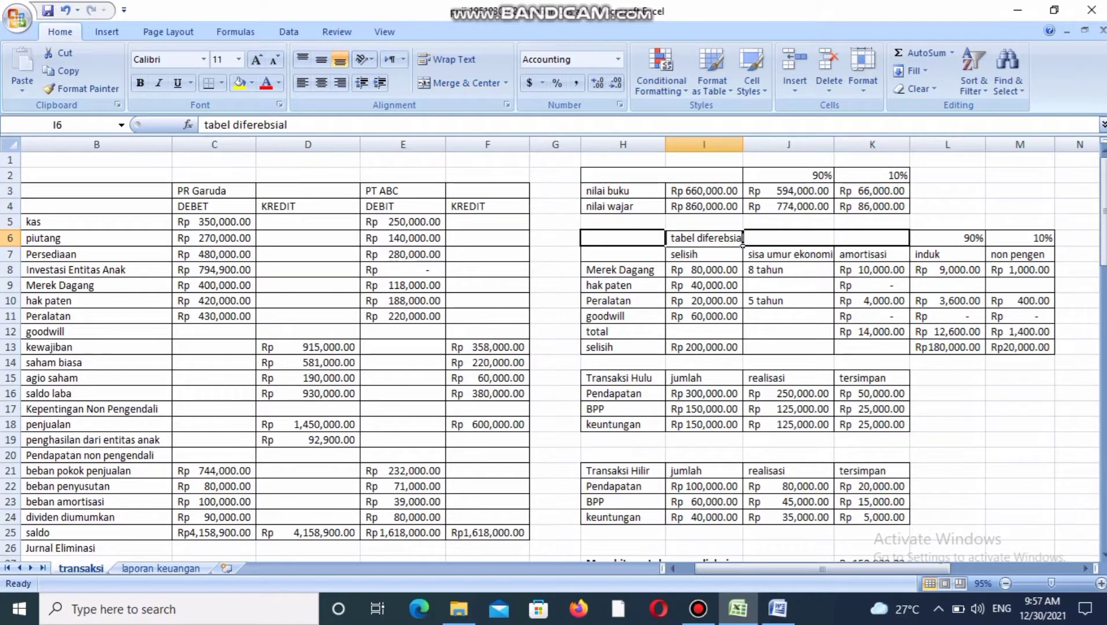
{"action": "key", "text": "Down"}
{"action": "key", "text": "Down"}
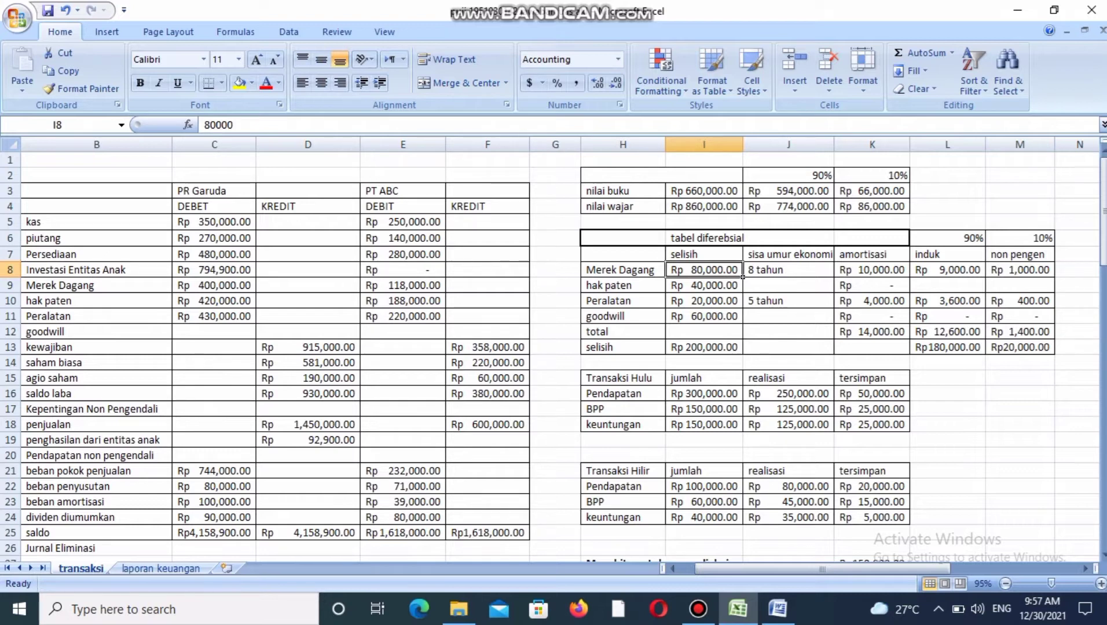
{"action": "left_click", "coordinate": [789, 270]}
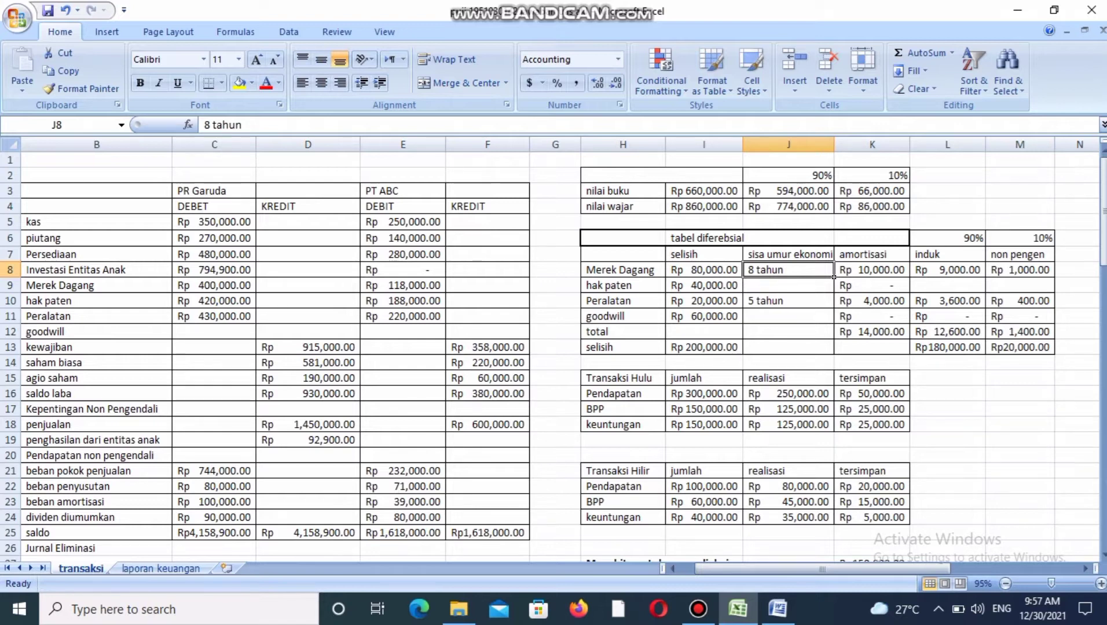
{"action": "left_click", "coordinate": [704, 270]}
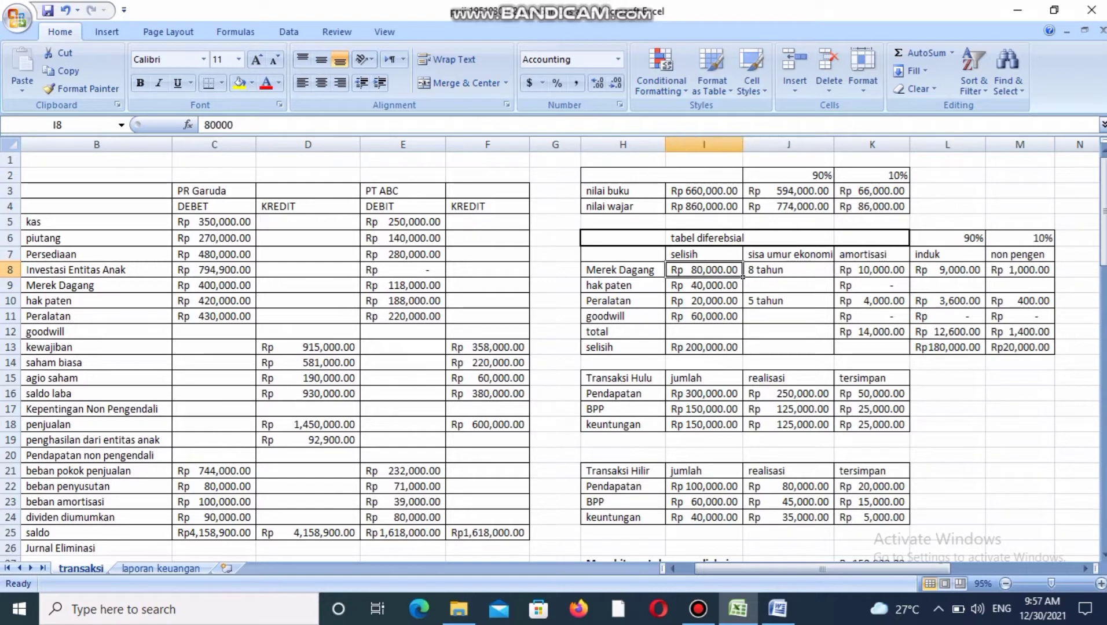
{"action": "left_click", "coordinate": [789, 270]}
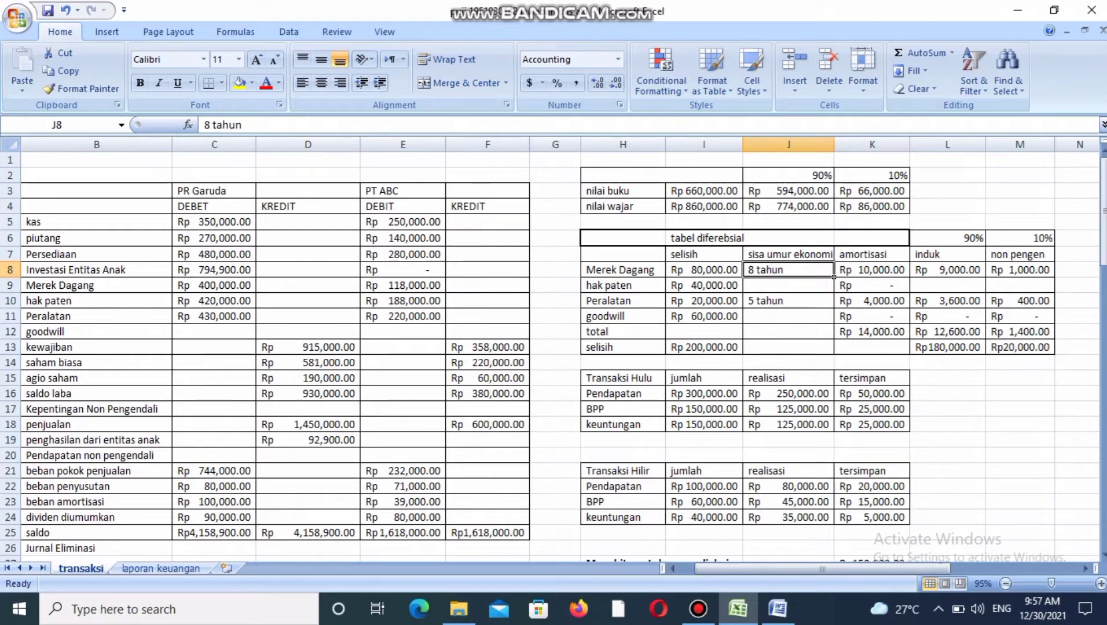
{"action": "left_click", "coordinate": [838, 272]}
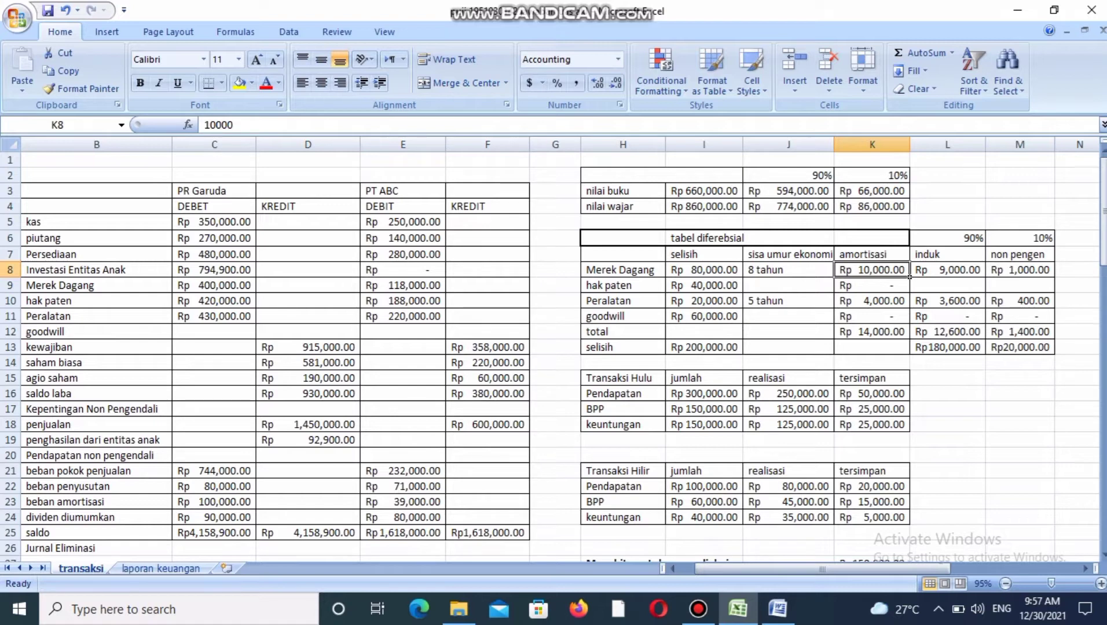
Check the amortisasi heading and the ownership percentages above the induk and non pengen columns.
{"action": "key", "text": "Up"}
{"action": "key", "text": "Up"}
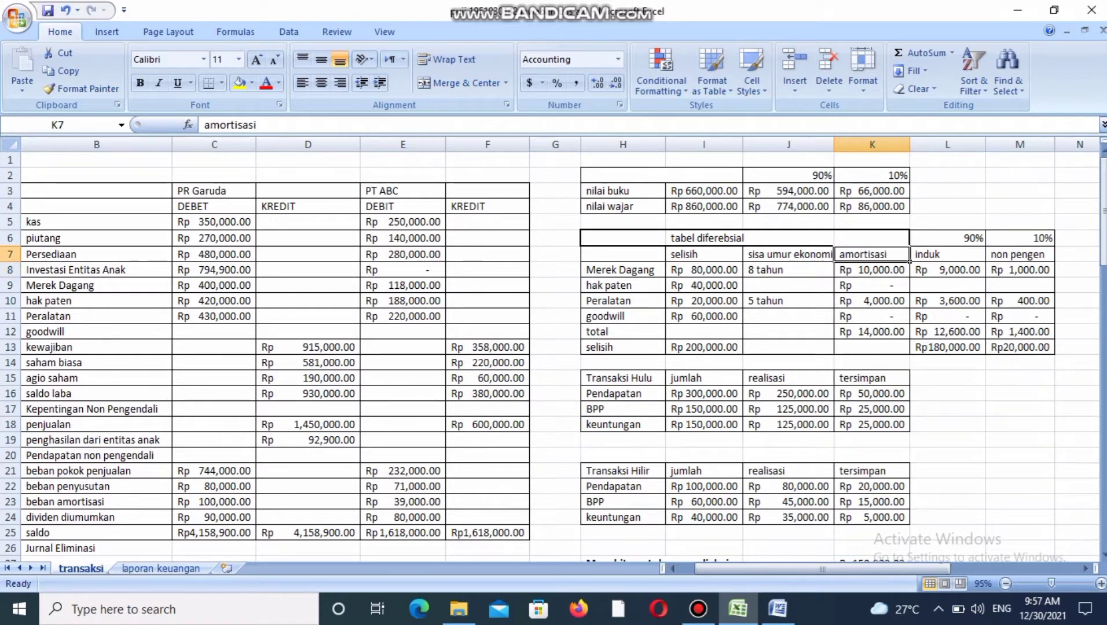
{"action": "key", "text": "Right"}
{"action": "key", "text": "Right"}
{"action": "key", "text": "Left"}
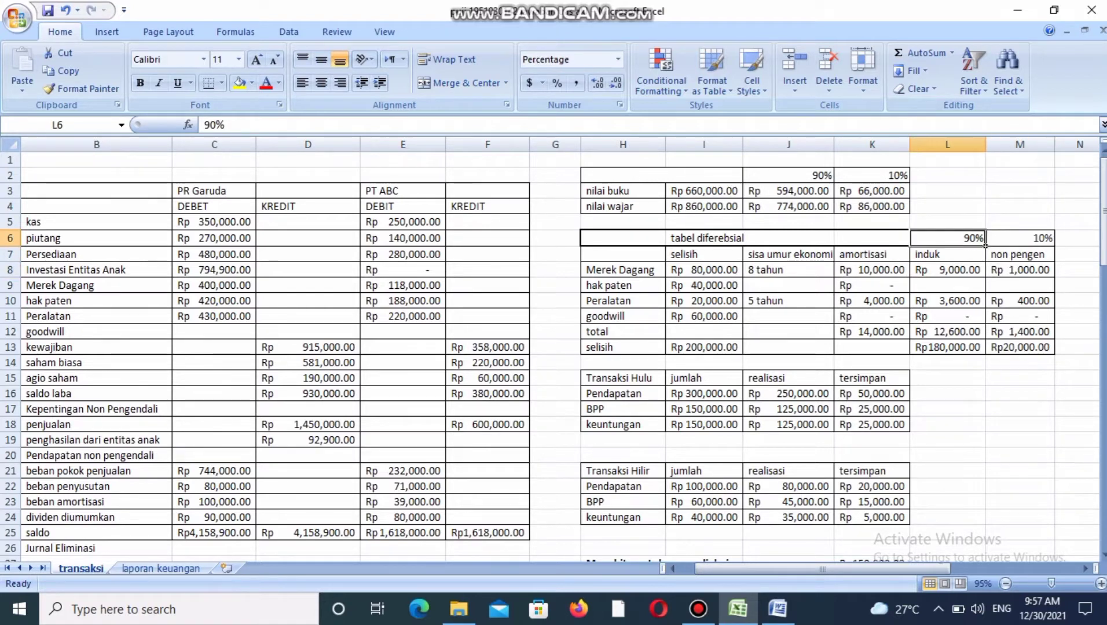
{"action": "key", "text": "Right"}
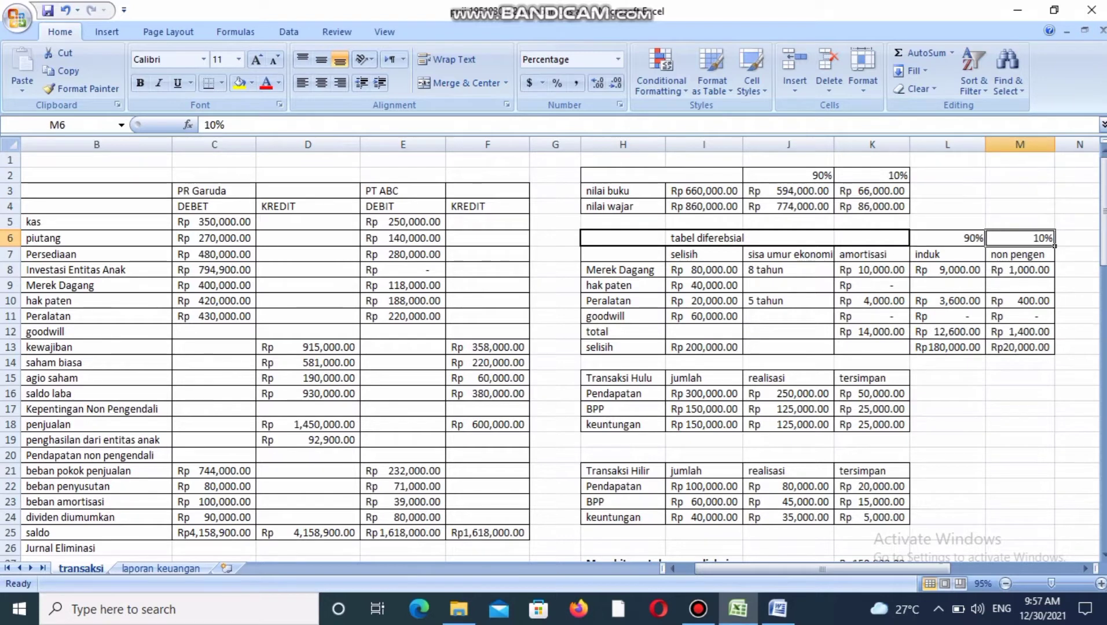
{"action": "key", "text": "Left"}
{"action": "key", "text": "Left"}
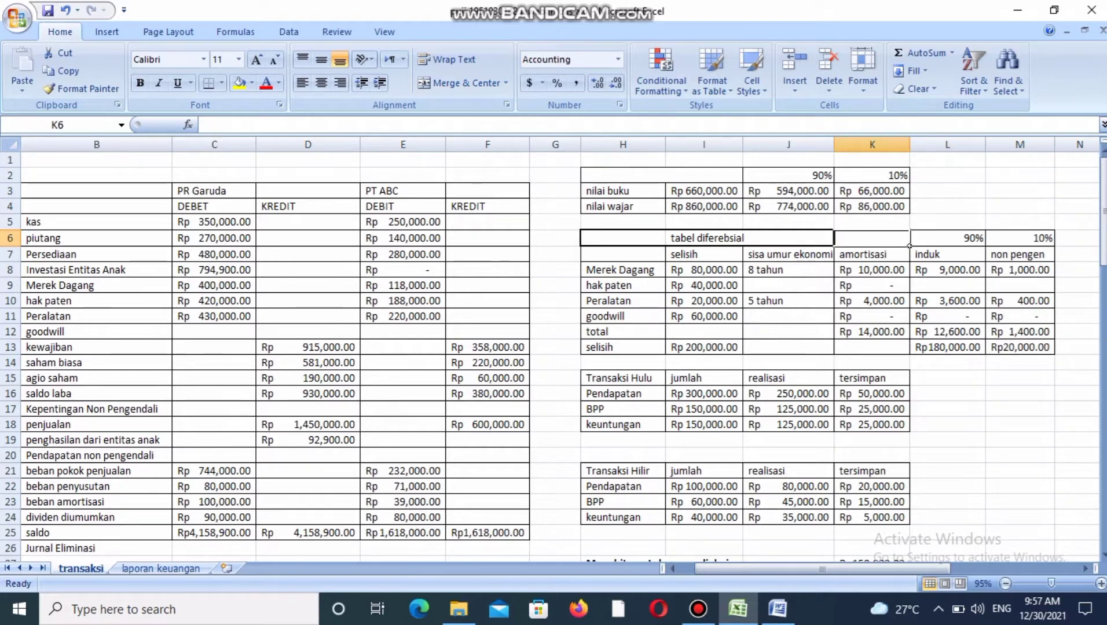
Inspect how the Merek Dagang amortisasi is split between induk and non pengen.
{"action": "key", "text": "Down"}
{"action": "key", "text": "Down"}
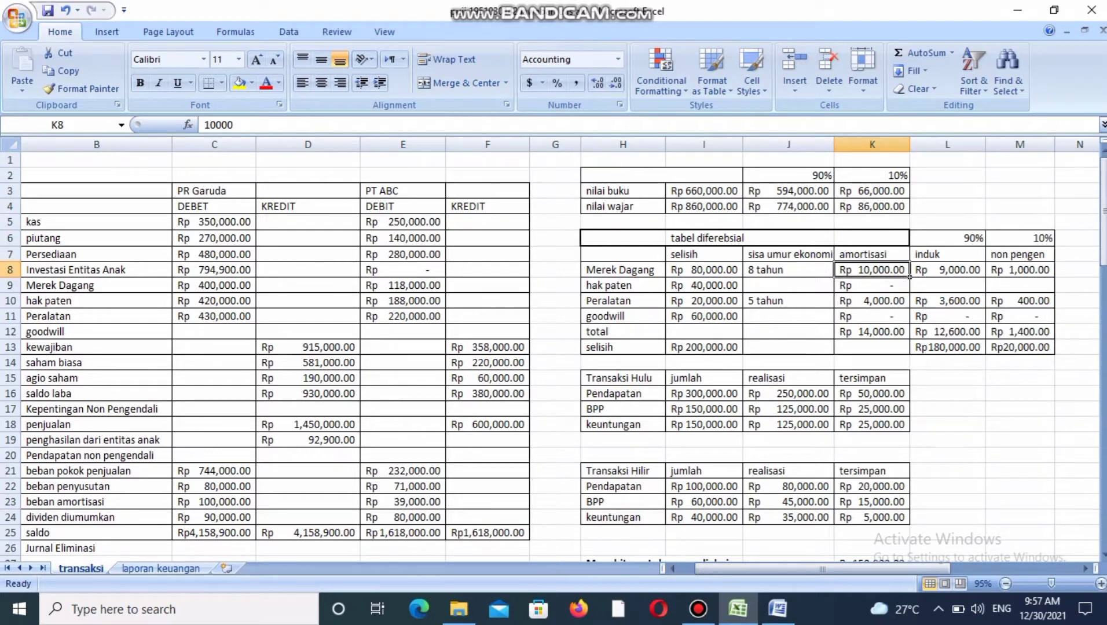
{"action": "key", "text": "Right"}
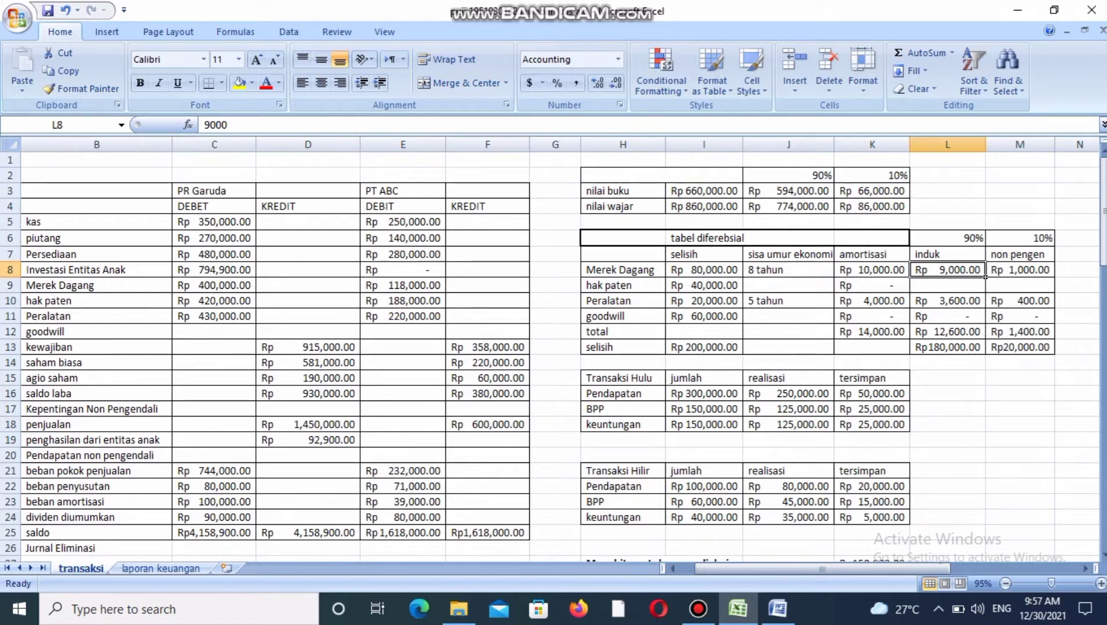
{"action": "key", "text": "Left"}
{"action": "key", "text": "Right"}
{"action": "key", "text": "Right"}
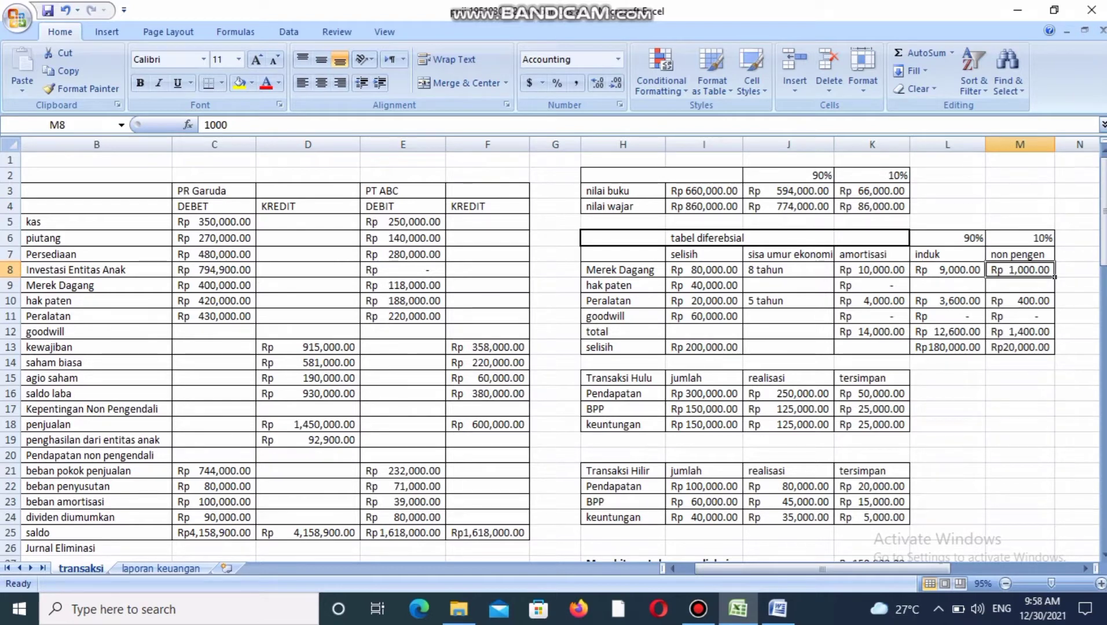
Review the hak paten row of the tabel diferebsial, from selisih through the sisa umur ekonomi, amortisasi and induk cells.
{"action": "key", "text": "Left"}
{"action": "key", "text": "Left"}
{"action": "key", "text": "Left"}
{"action": "key", "text": "Left"}
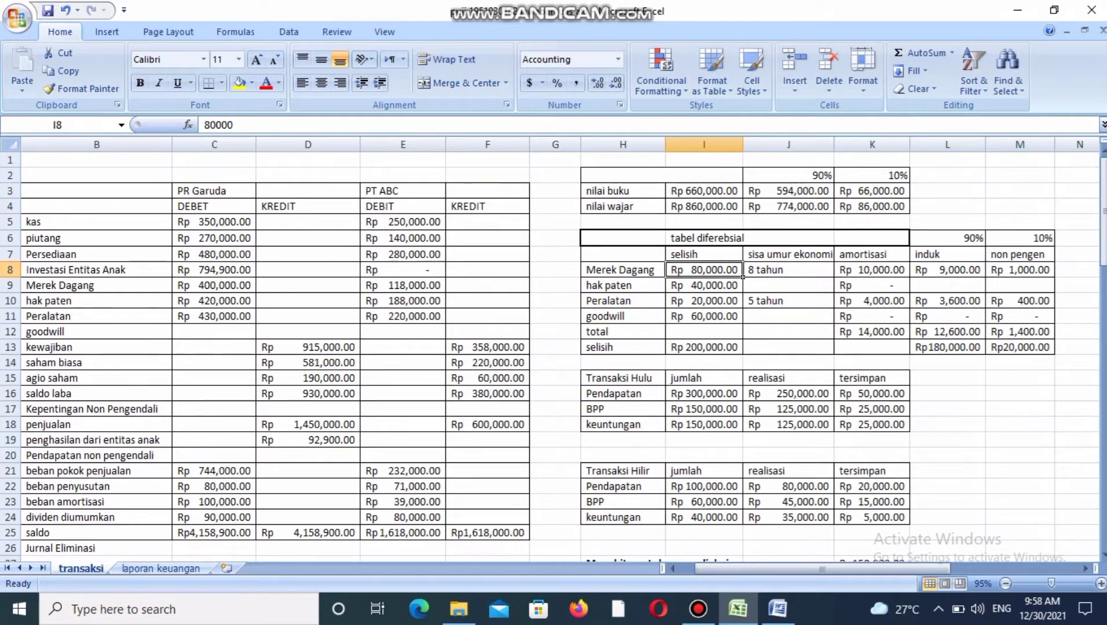
{"action": "key", "text": "Down"}
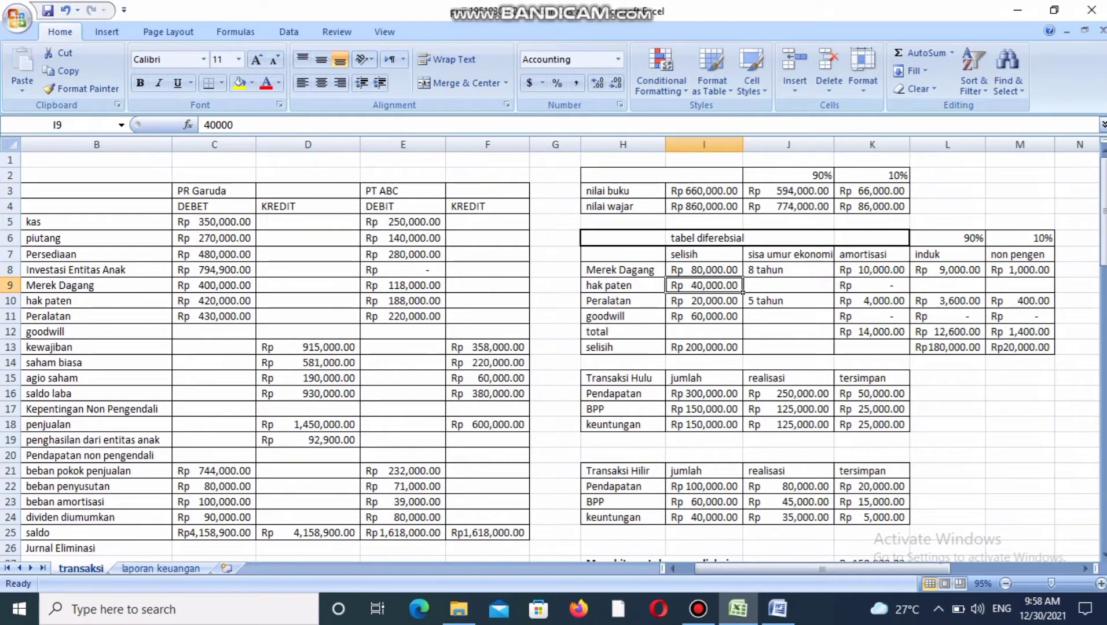
{"action": "key", "text": "Right"}
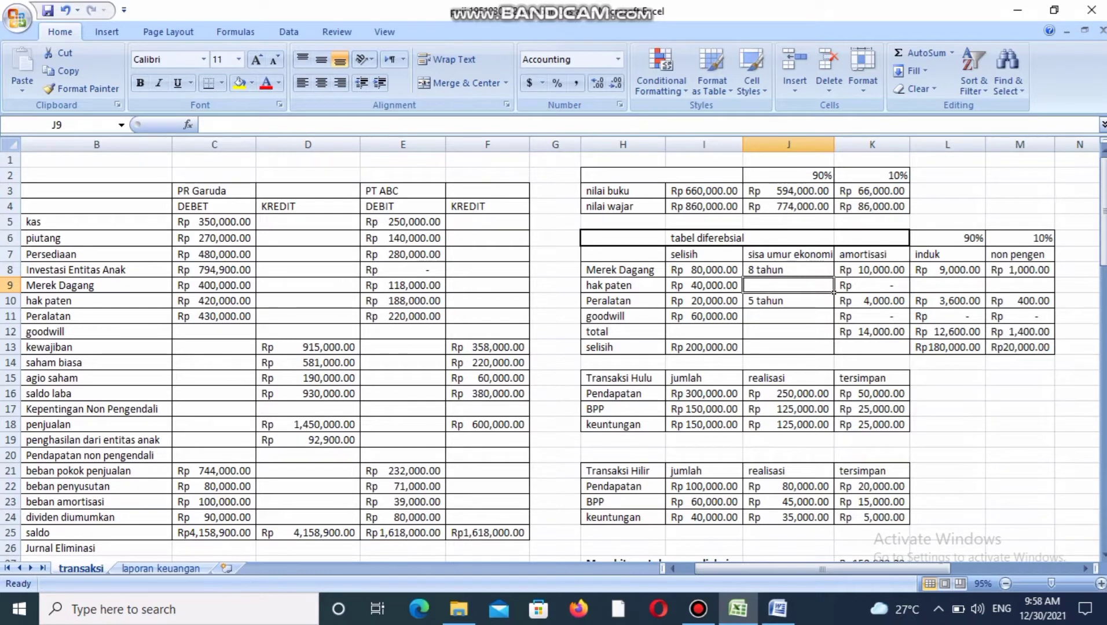
{"action": "key", "text": "Right"}
{"action": "key", "text": "Right"}
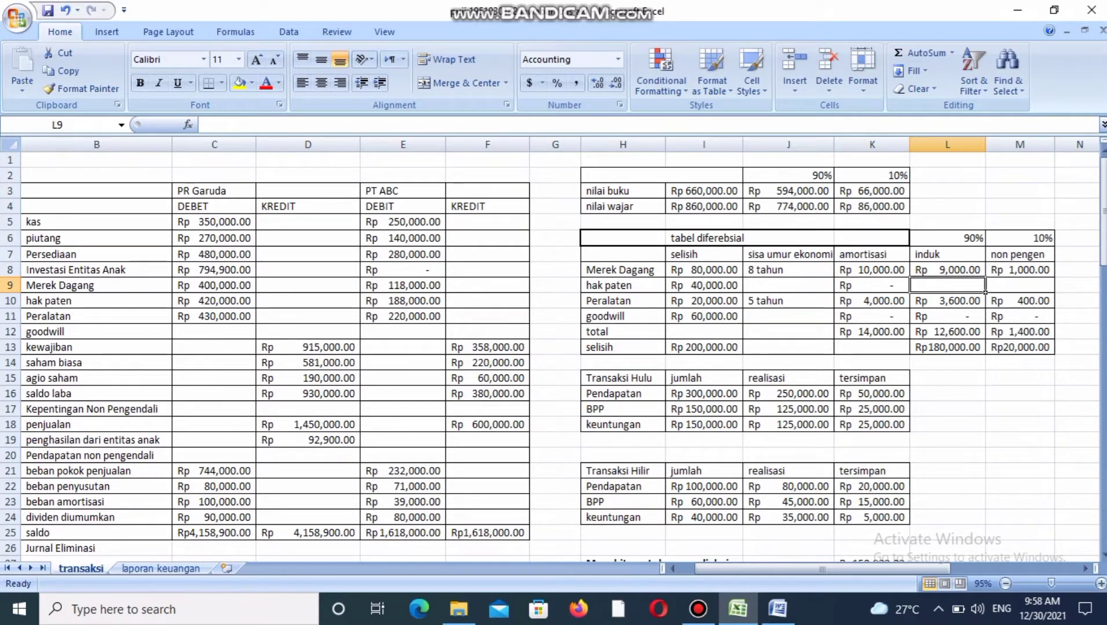
{"action": "key", "text": "Left"}
{"action": "key", "text": "Left"}
{"action": "key", "text": "Left"}
{"action": "key", "text": "Left"}
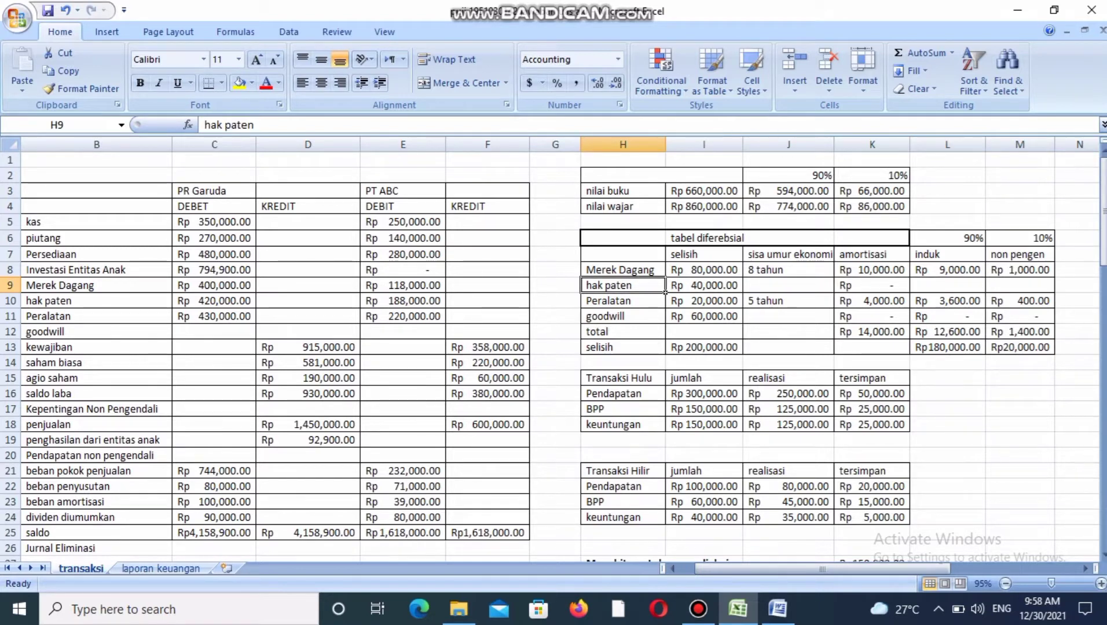
Examine the Peralatan row's selisih, sisa umur ekonomi and amortisasi, including its induk and non pengen shares.
{"action": "key", "text": "Down"}
{"action": "key", "text": "Right"}
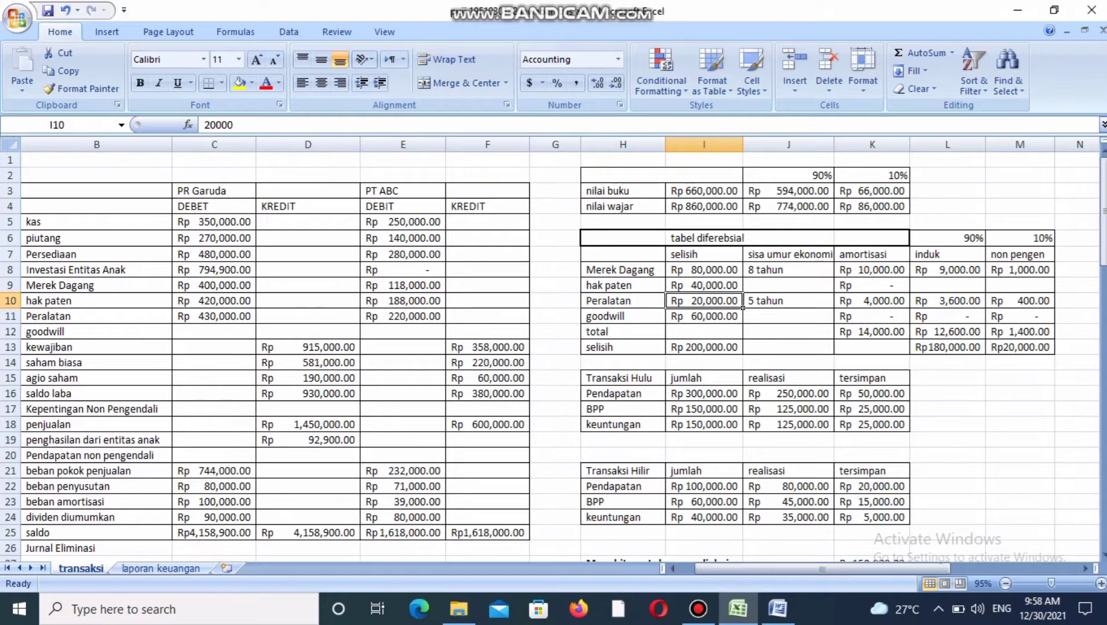
{"action": "key", "text": "Right"}
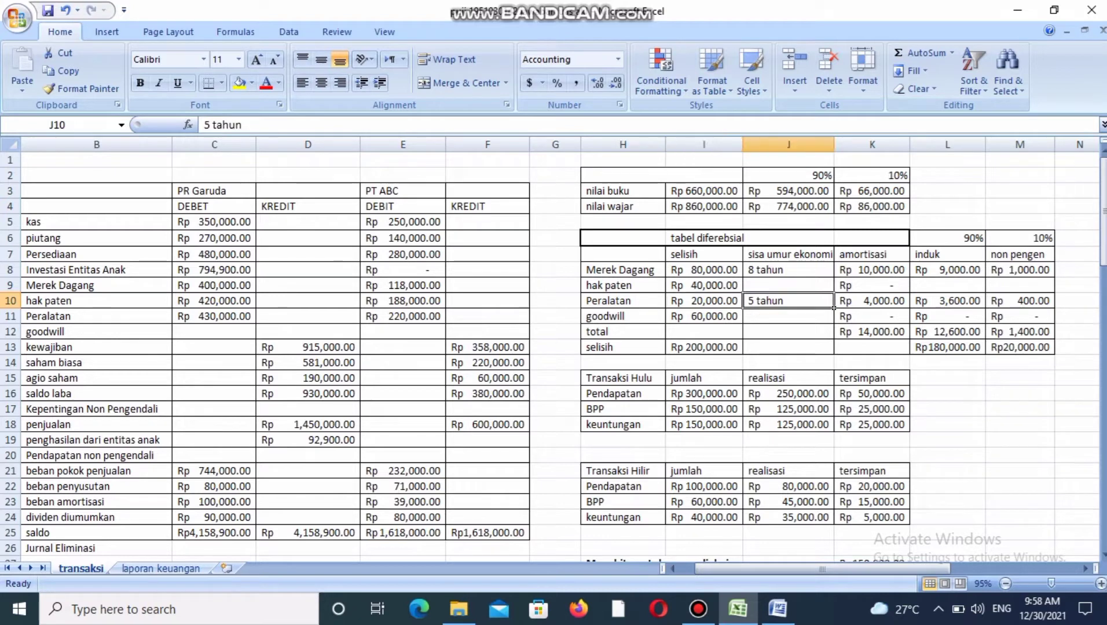
{"action": "key", "text": "Left"}
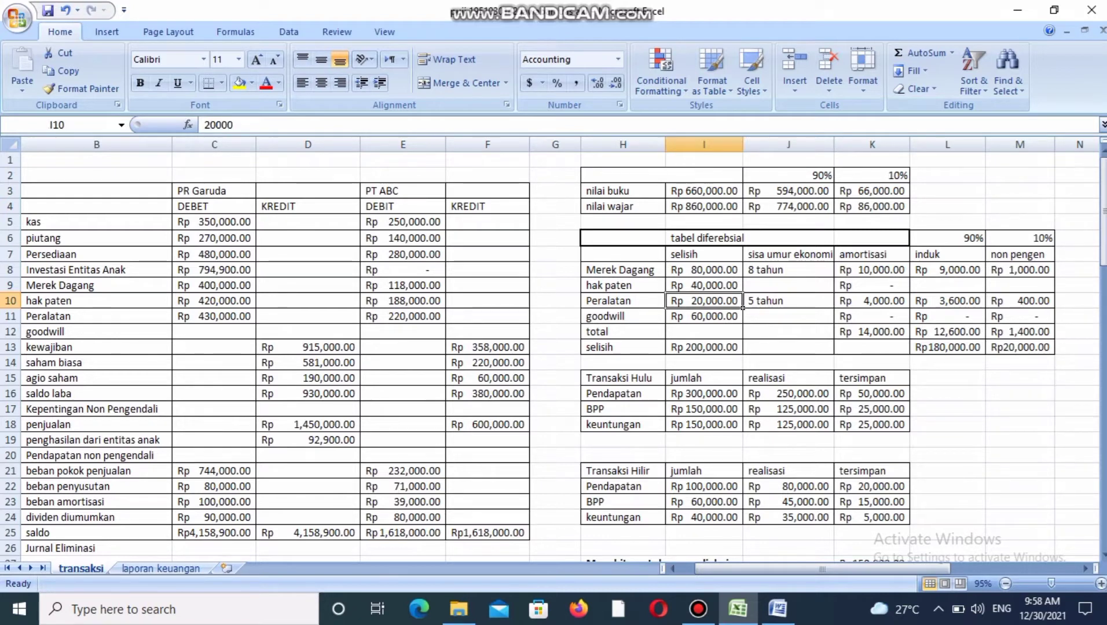
{"action": "key", "text": "Right"}
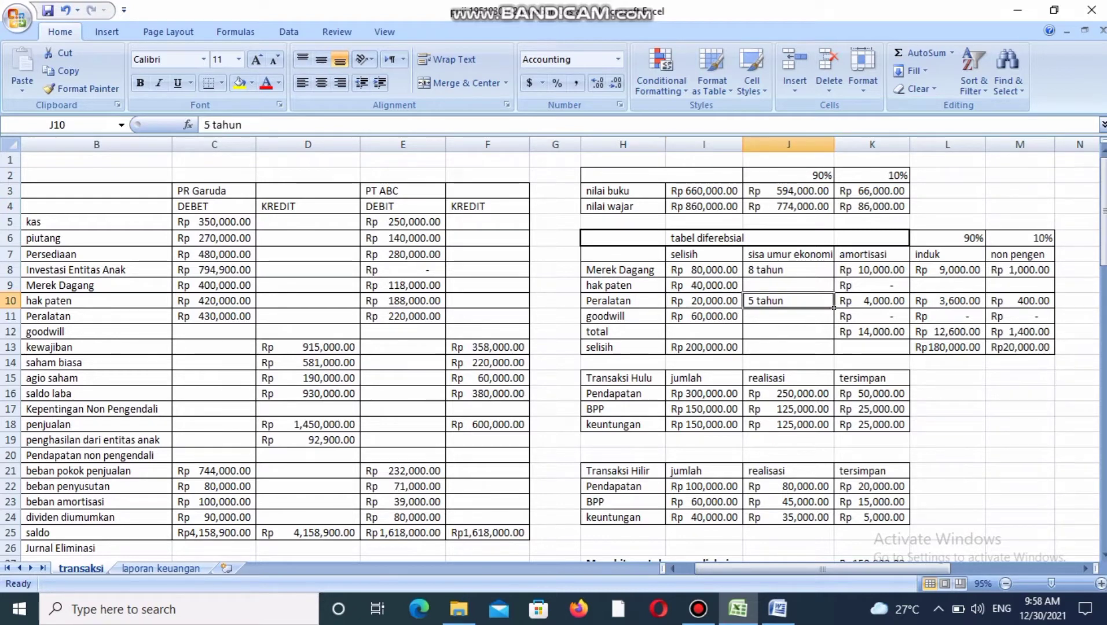
{"action": "key", "text": "Right"}
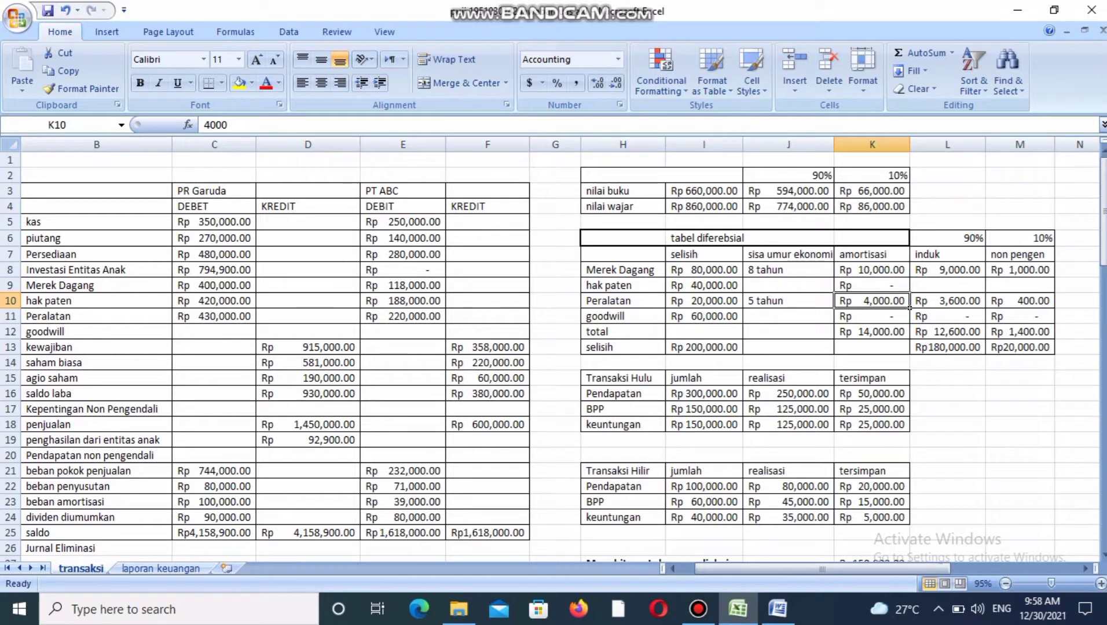
{"action": "key", "text": "Right"}
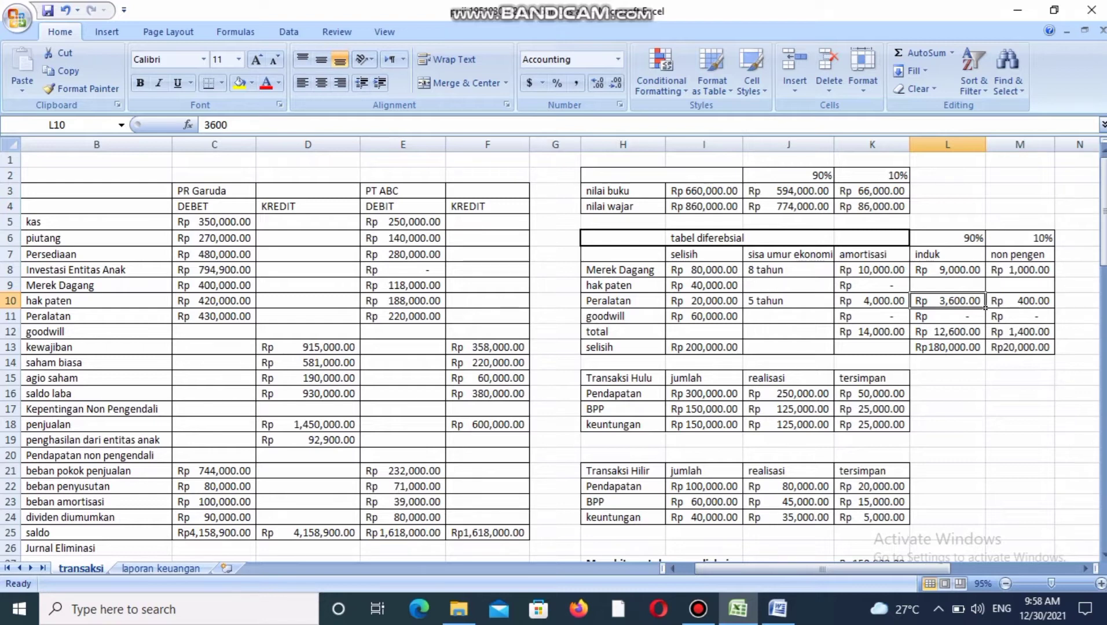
{"action": "key", "text": "Right"}
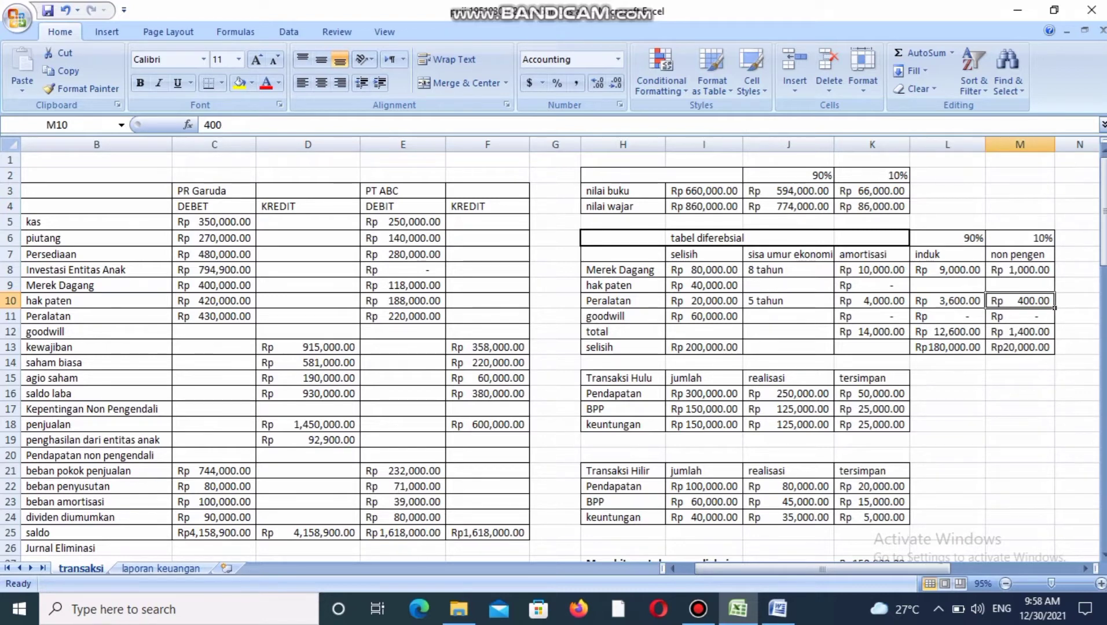
Review the goodwill row of the tabel diferebsial, covering its selisih, sisa umur ekonomi, amortisasi and induk cells.
{"action": "key", "text": "Left"}
{"action": "key", "text": "Left"}
{"action": "key", "text": "Left"}
{"action": "key", "text": "Left"}
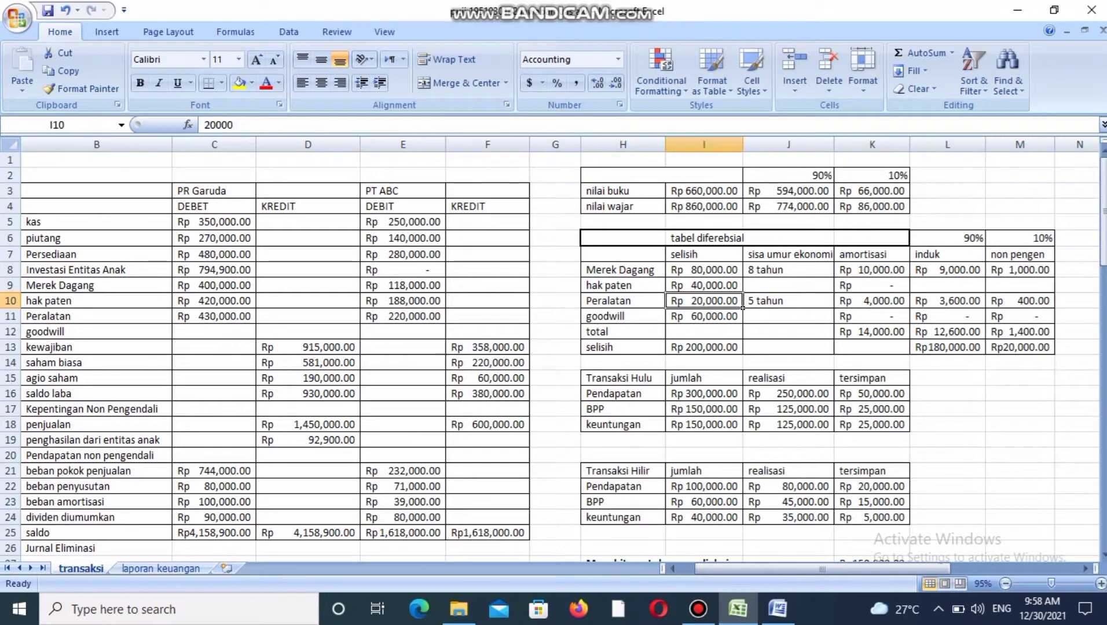
{"action": "key", "text": "Down"}
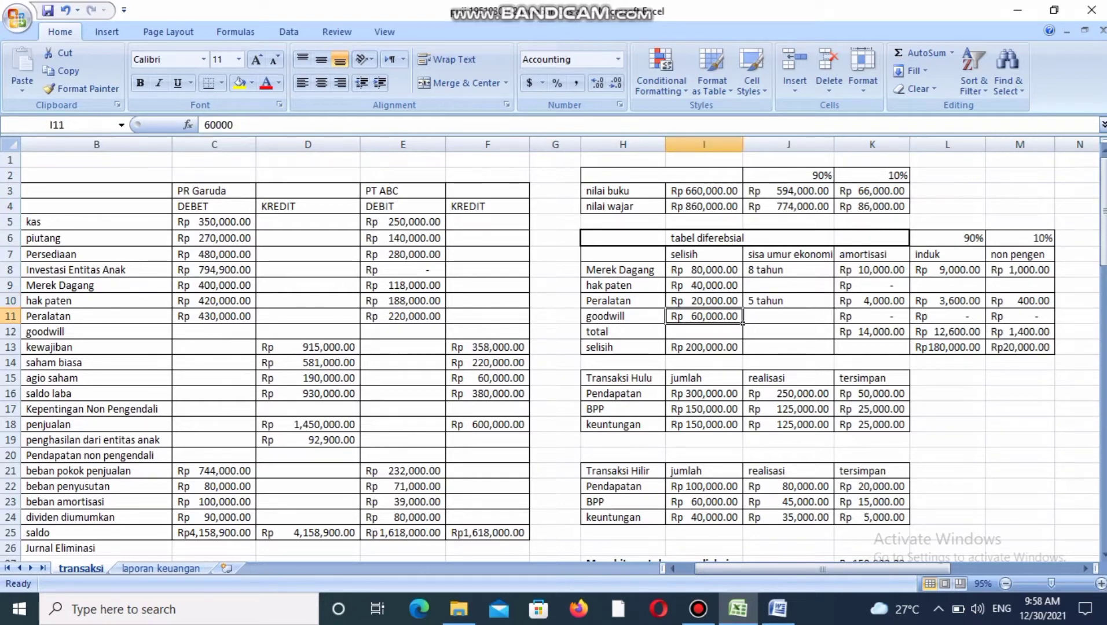
{"action": "key", "text": "Right"}
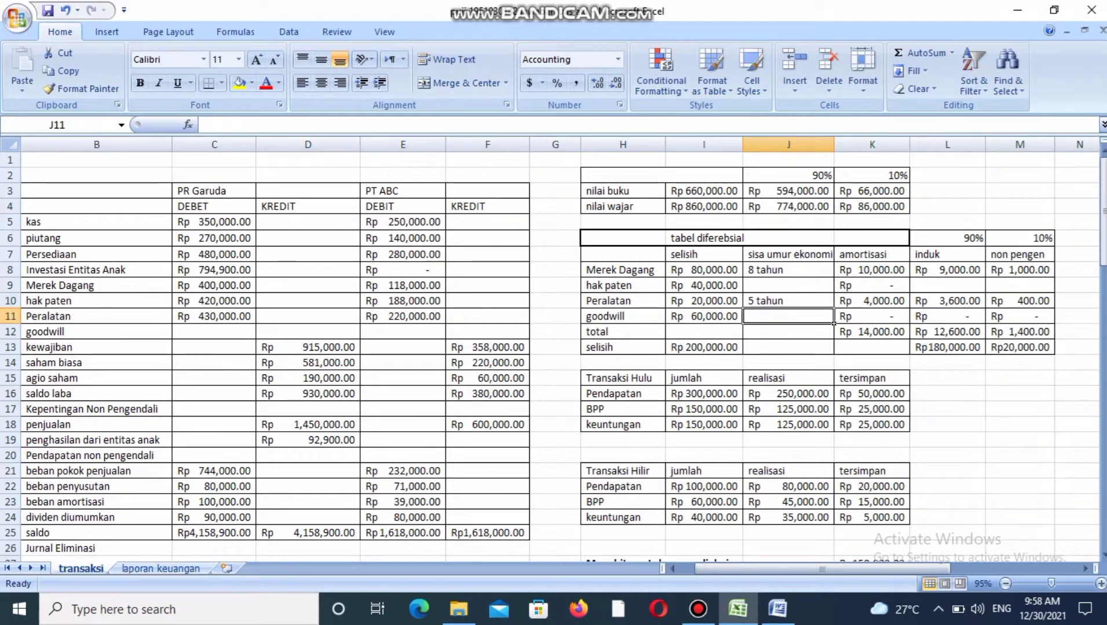
{"action": "key", "text": "Right"}
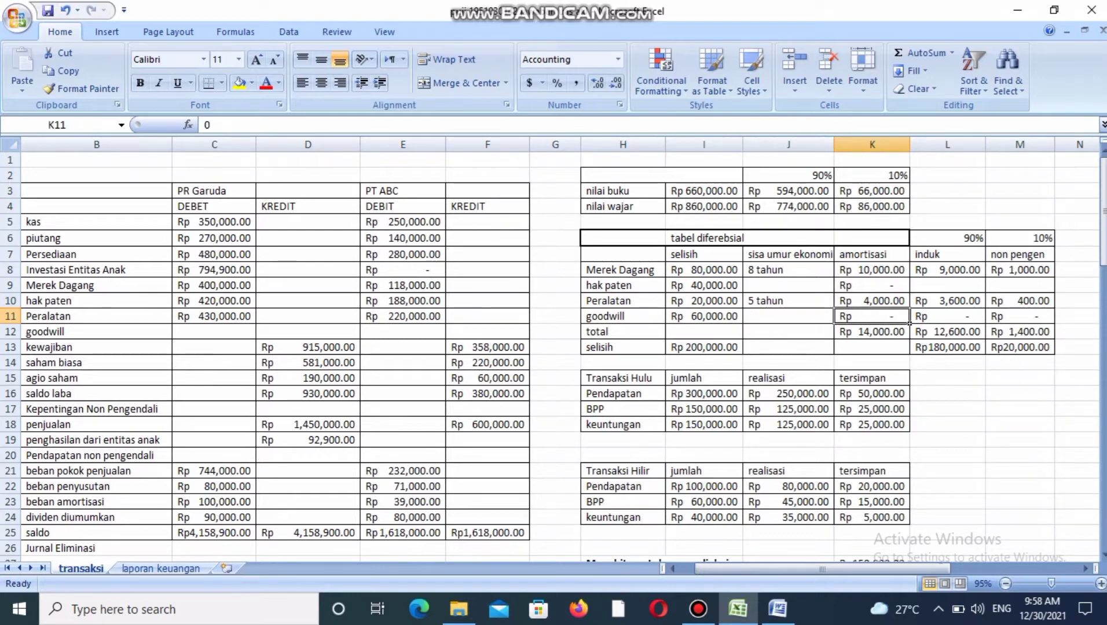
{"action": "key", "text": "Right"}
{"action": "key", "text": "Left"}
{"action": "key", "text": "Right"}
{"action": "key", "text": "Left"}
Check the total row's values for amortisasi, induk and non pengen.
{"action": "key", "text": "Down"}
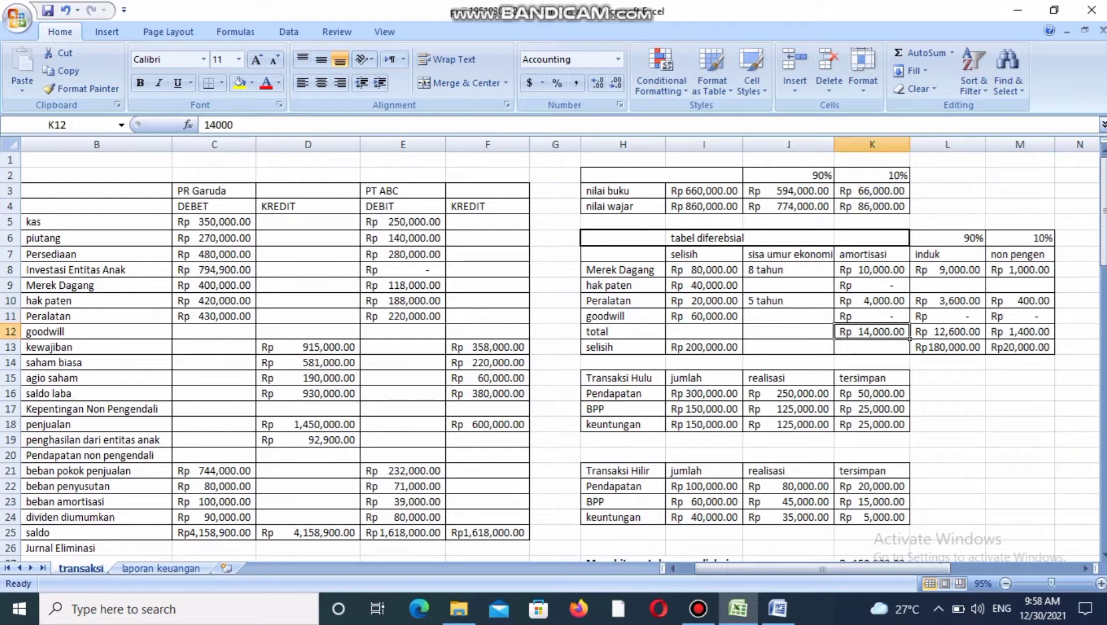
{"action": "key", "text": "Right"}
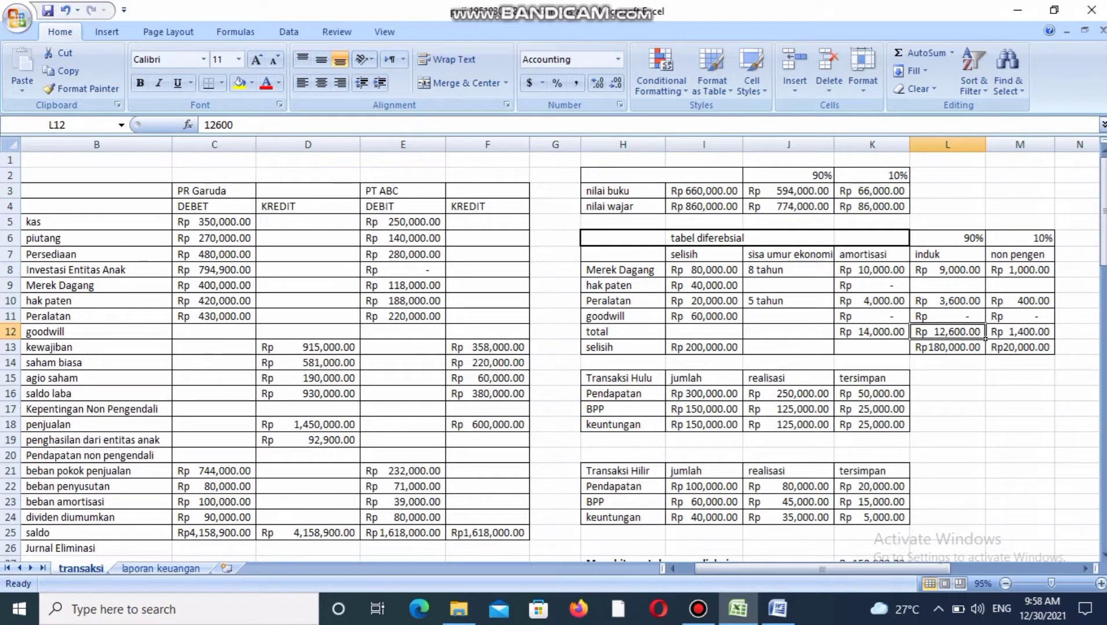
{"action": "key", "text": "Right"}
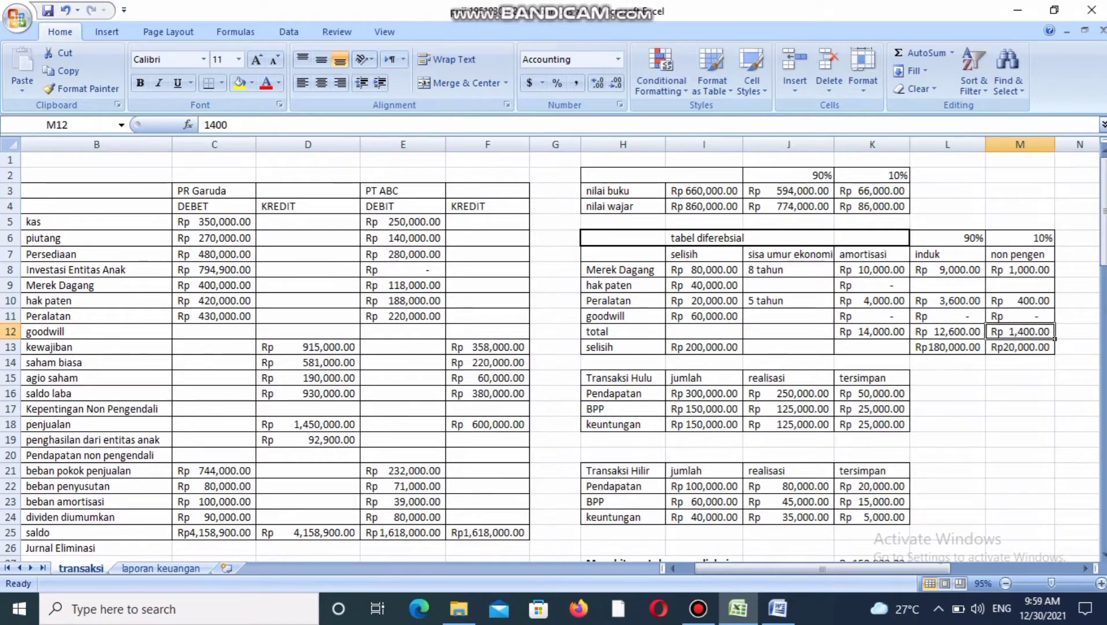
{"action": "key", "text": "Left"}
{"action": "key", "text": "Left"}
{"action": "key", "text": "Left"}
{"action": "key", "text": "Left"}
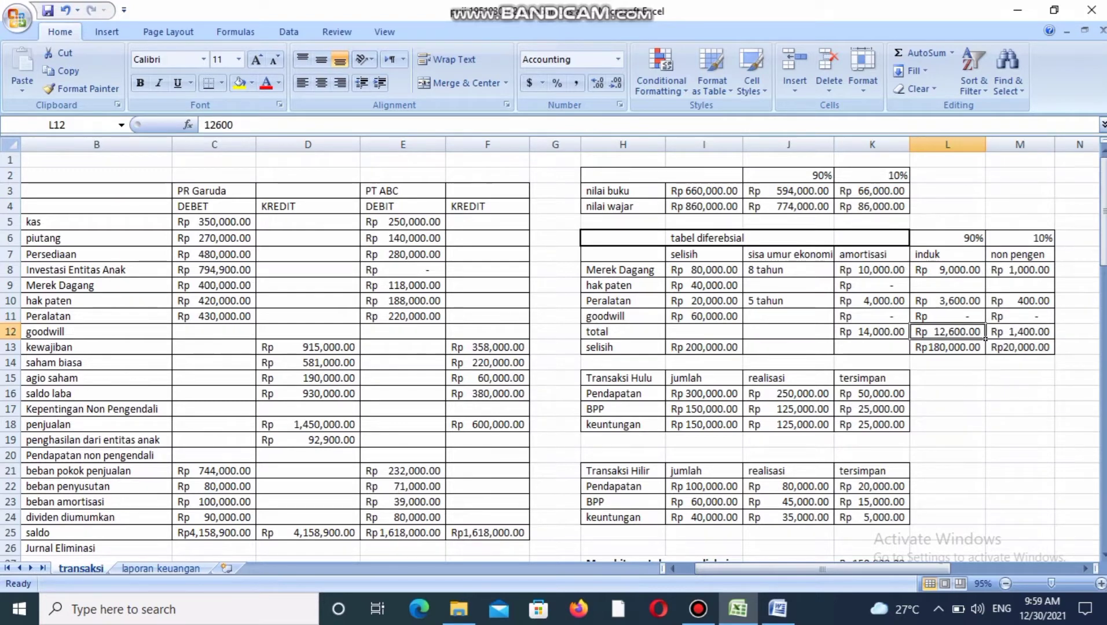
Review the selisih row beneath the total in the tabel diferebsial, including the formulas for its induk and non pengen shares.
{"action": "key", "text": "Down"}
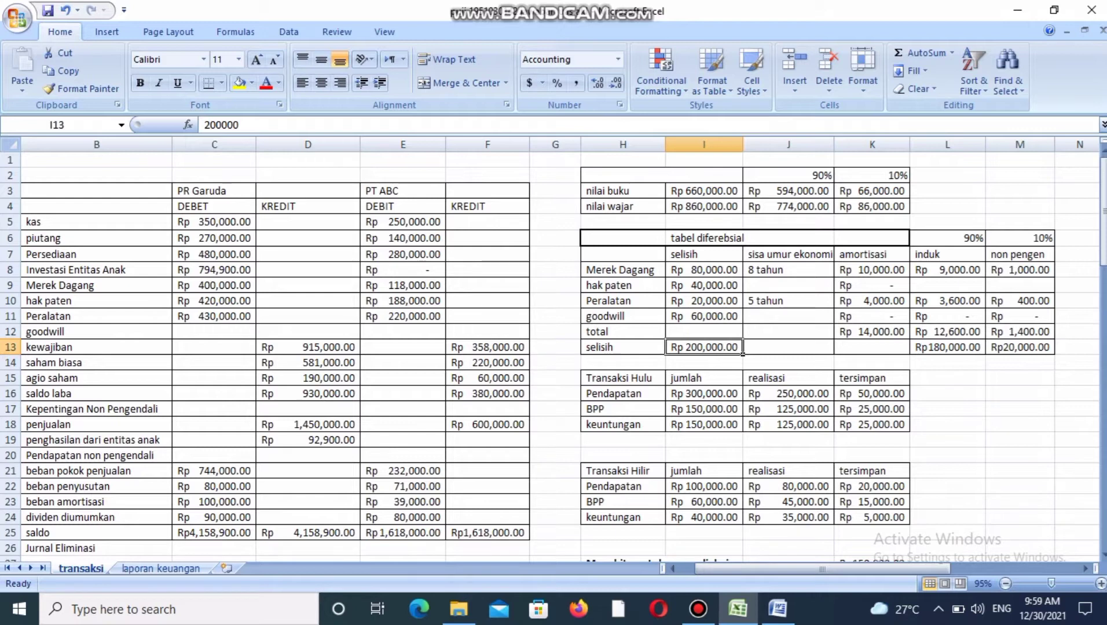
{"action": "key", "text": "Right"}
{"action": "key", "text": "Right"}
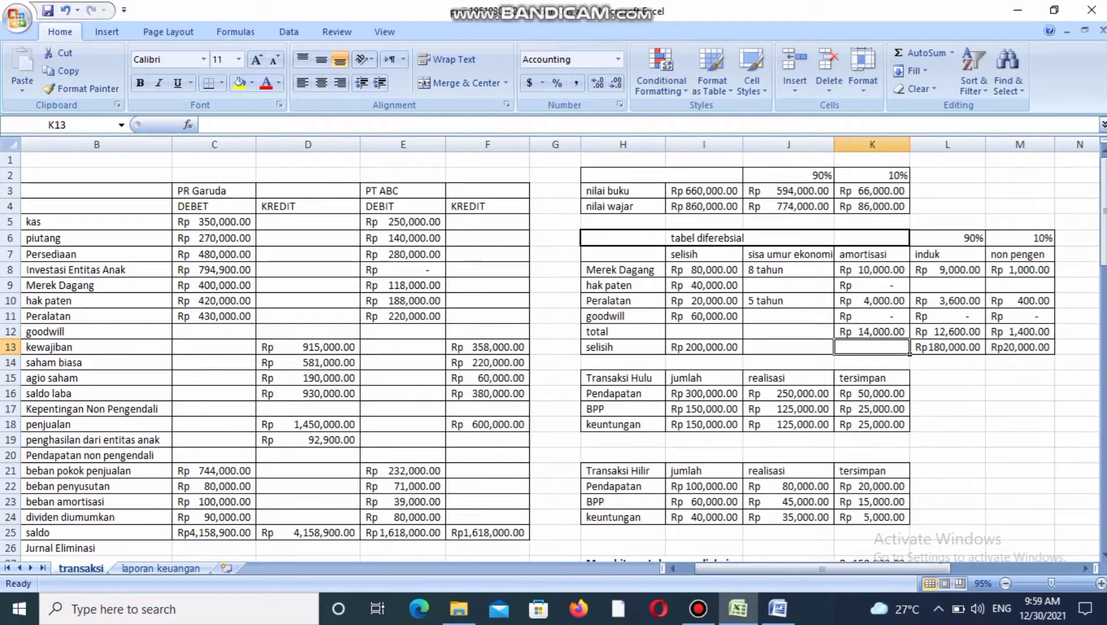
{"action": "key", "text": "Right"}
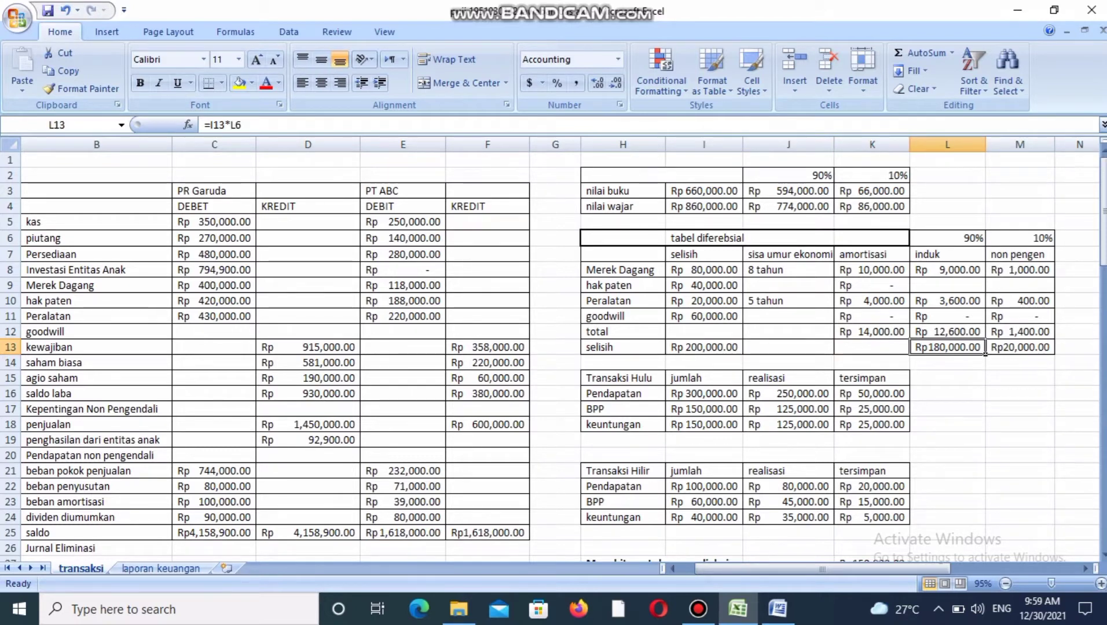
{"action": "key", "text": "Left"}
{"action": "key", "text": "Left"}
{"action": "key", "text": "Left"}
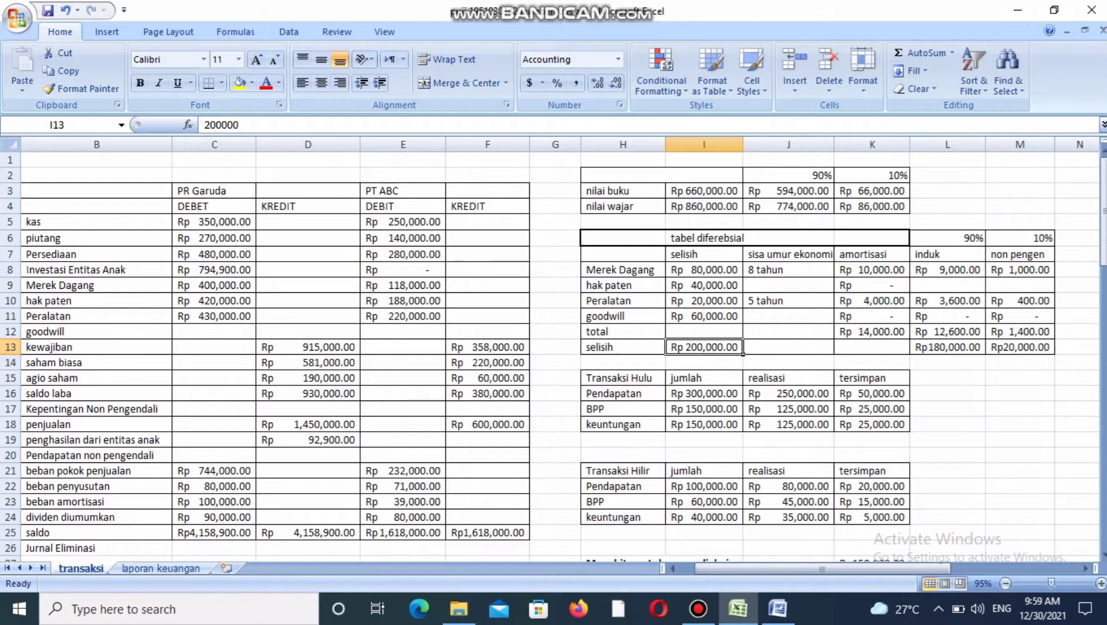
{"action": "key", "text": "Right"}
{"action": "key", "text": "Right"}
{"action": "key", "text": "Right"}
{"action": "key", "text": "Right"}
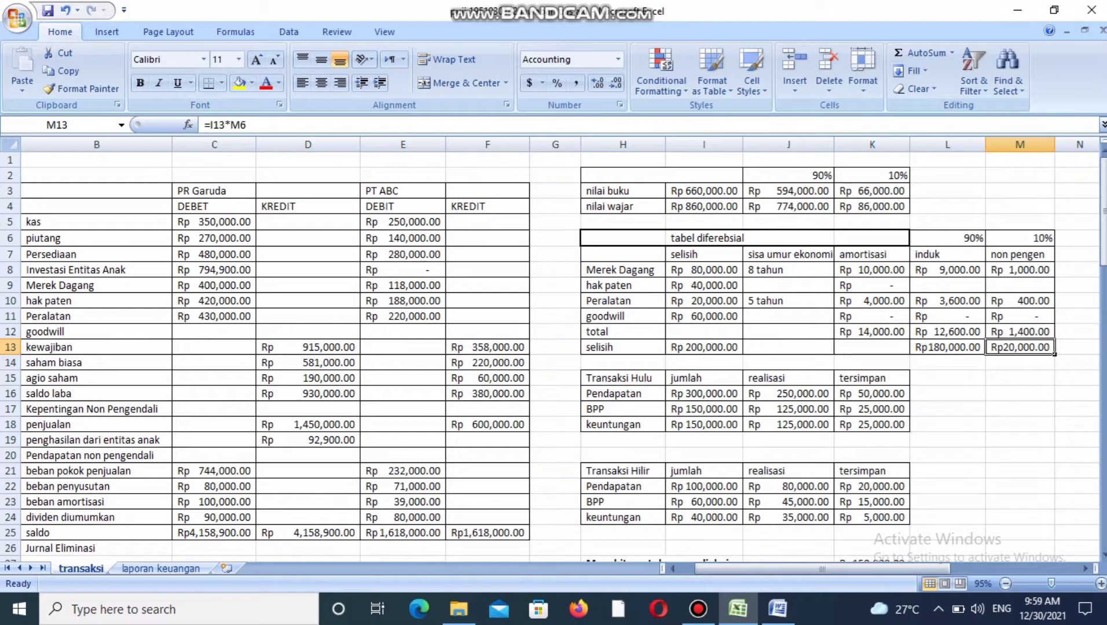
Look over the Transaksi Hulu and Transaksi Hilir tables down to the Menghitung Laba yang diakui section.
{"action": "key", "text": "Down"}
{"action": "key", "text": "Down"}
{"action": "key", "text": "Left"}
{"action": "key", "text": "Left"}
{"action": "key", "text": "Left"}
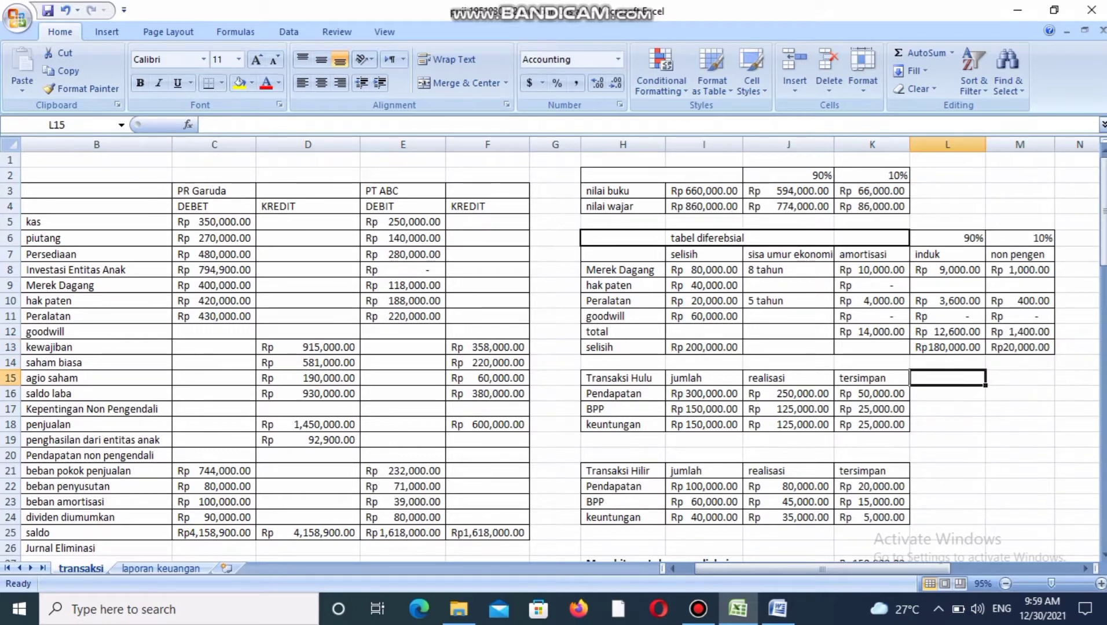
{"action": "key", "text": "Down"}
{"action": "key", "text": "Down"}
{"action": "key", "text": "Down"}
{"action": "key", "text": "Down"}
{"action": "key", "text": "Down"}
{"action": "key", "text": "Down"}
{"action": "key", "text": "Down"}
{"action": "key", "text": "Down"}
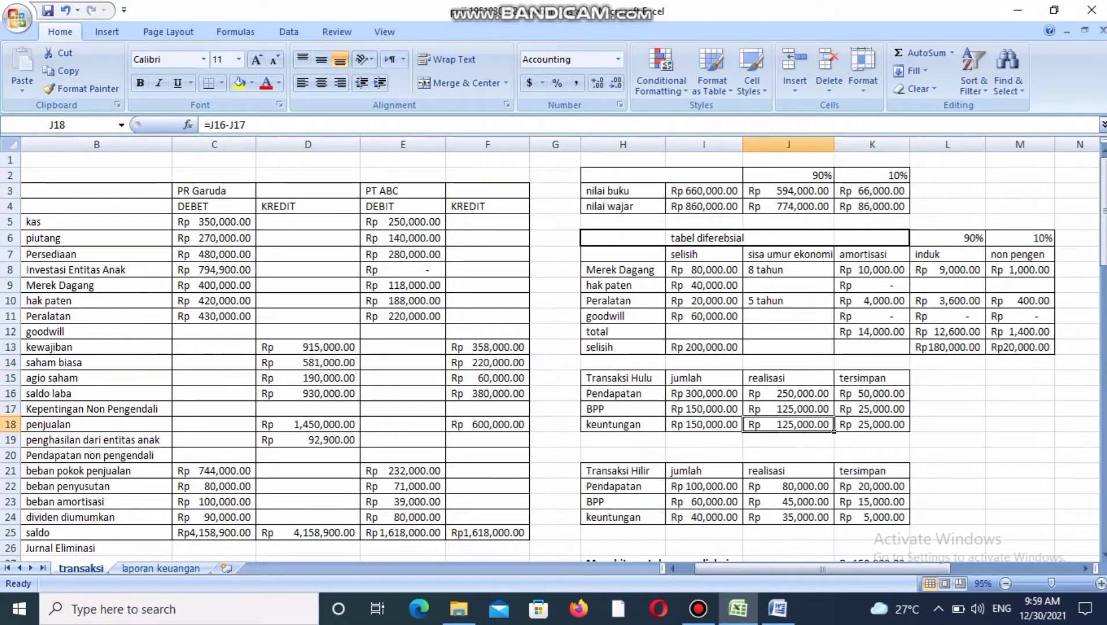
{"action": "key", "text": "Down"}
{"action": "key", "text": "Down"}
{"action": "key", "text": "Down"}
{"action": "key", "text": "Down"}
{"action": "key", "text": "Down"}
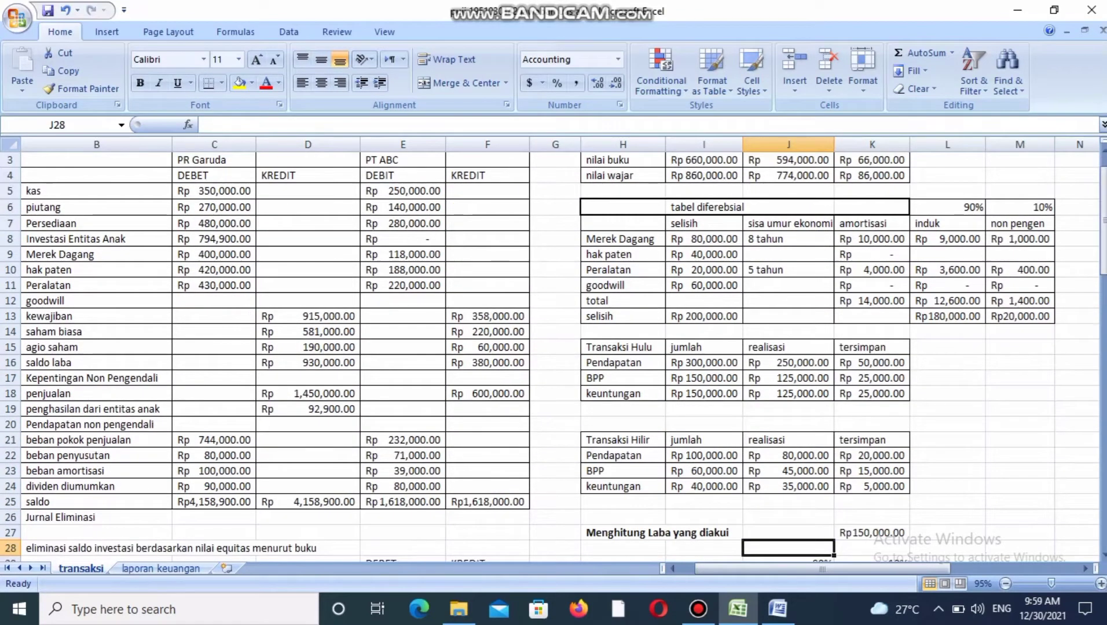
{"action": "key", "text": "Down"}
{"action": "key", "text": "Down"}
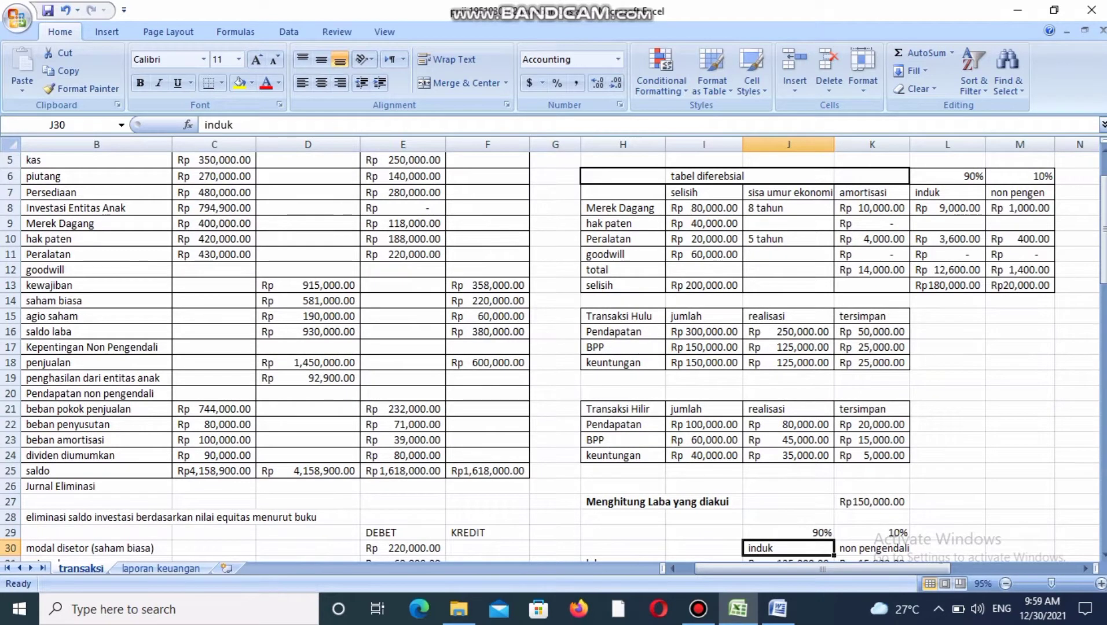
Check the profit figure beside Menghitung Laba yang diakui and the percentage headings for induk and non pengendali.
{"action": "key", "text": "Up"}
{"action": "key", "text": "Up"}
{"action": "key", "text": "Up"}
{"action": "key", "text": "Right"}
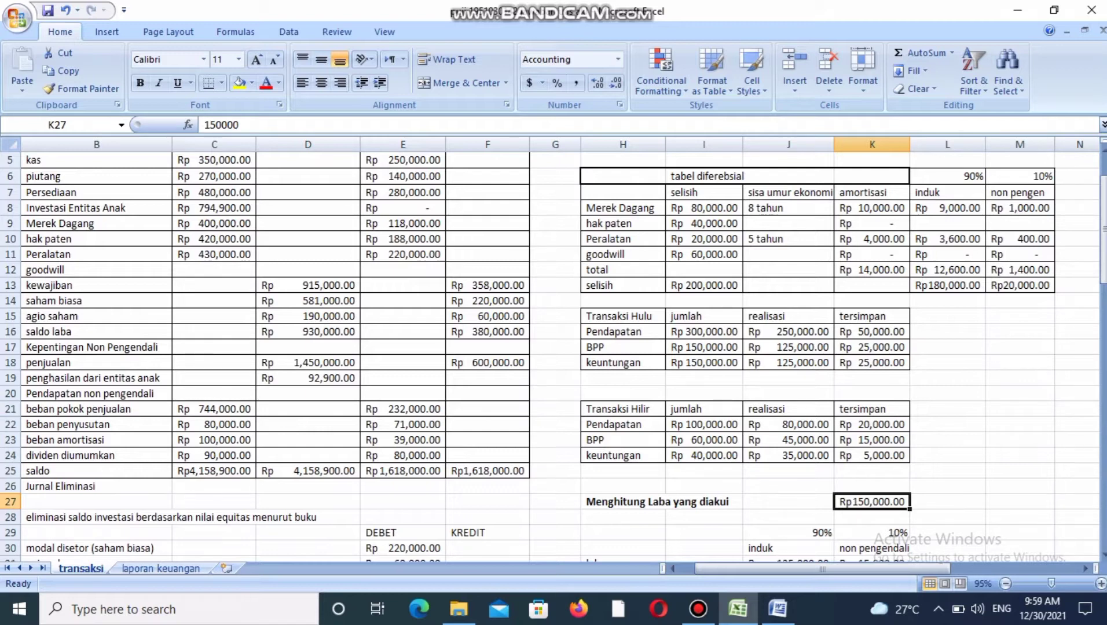
{"action": "key", "text": "Left"}
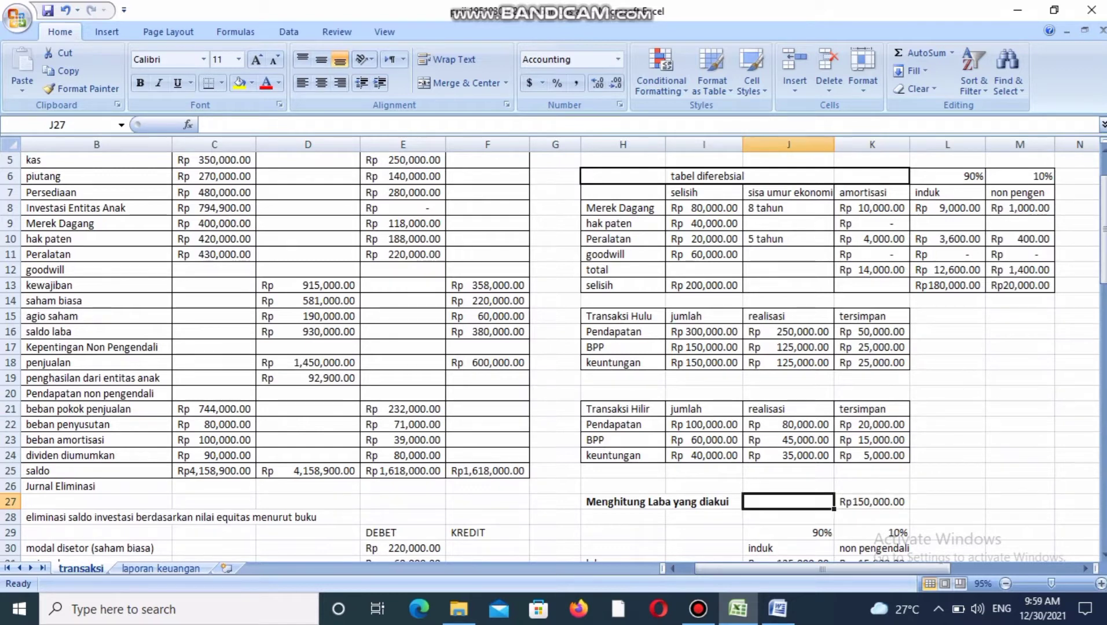
{"action": "key", "text": "Down"}
{"action": "key", "text": "Down"}
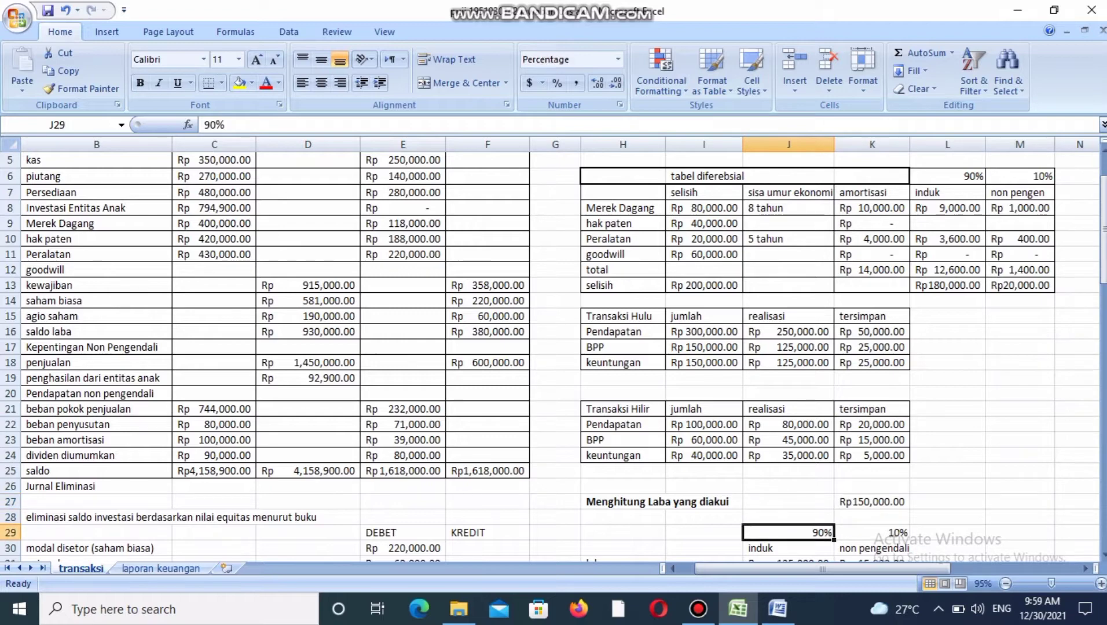
{"action": "key", "text": "Right"}
{"action": "key", "text": "Down"}
{"action": "key", "text": "Down"}
{"action": "key", "text": "Down"}
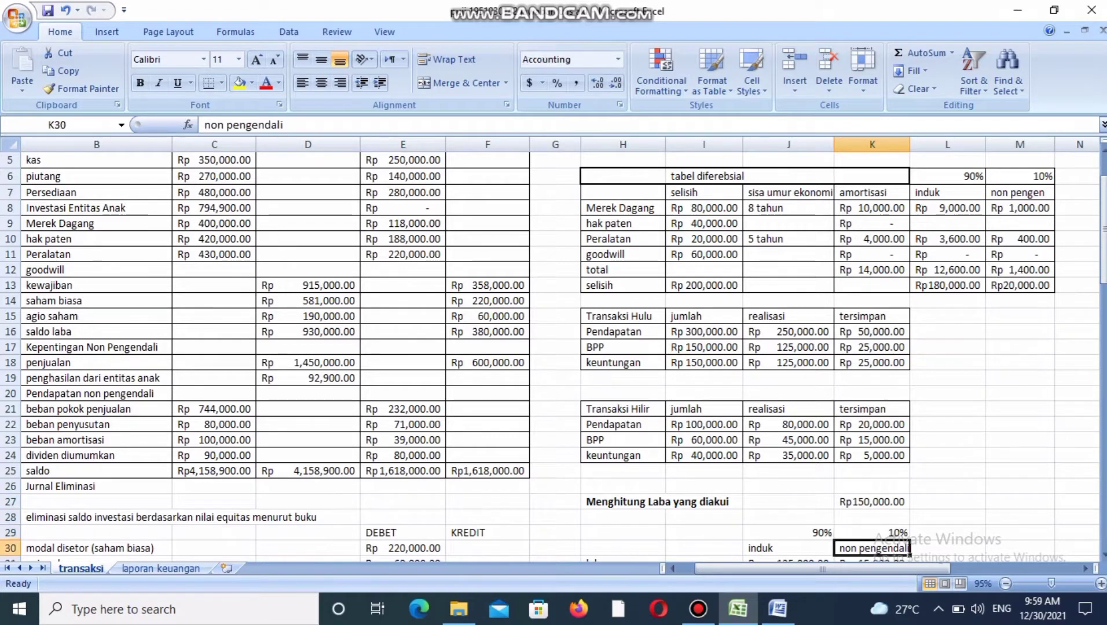
Examine the laba row's formulas that split the recognised profit between induk and non pengendali.
{"action": "key", "text": "Up"}
{"action": "key", "text": "Up"}
{"action": "key", "text": "Up"}
{"action": "key", "text": "Up"}
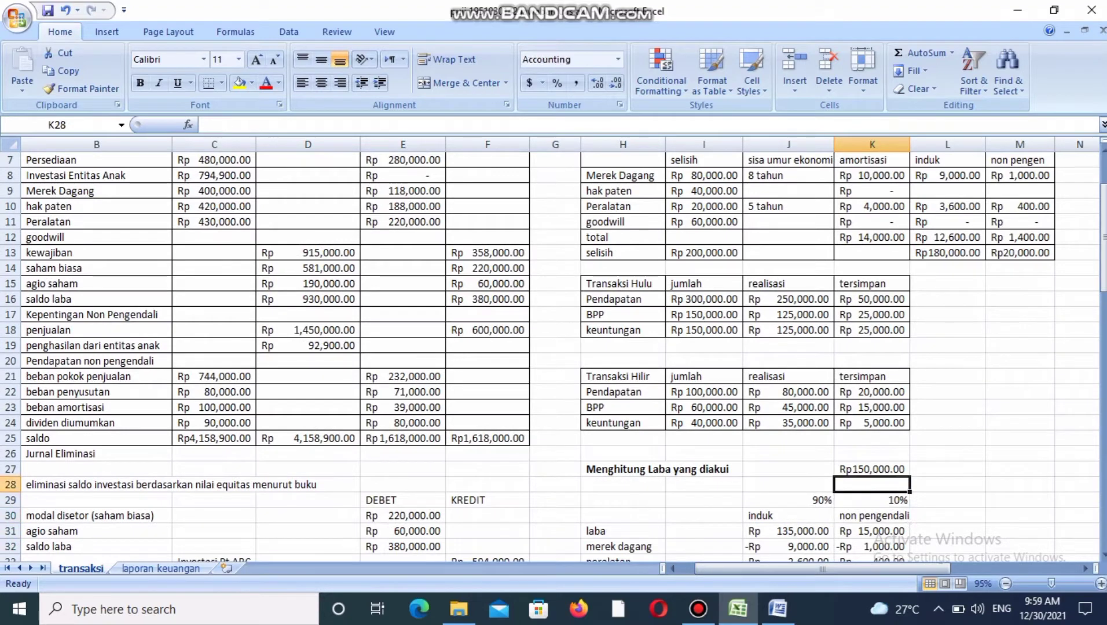
{"action": "key", "text": "Up"}
{"action": "key", "text": "Down"}
{"action": "key", "text": "Left"}
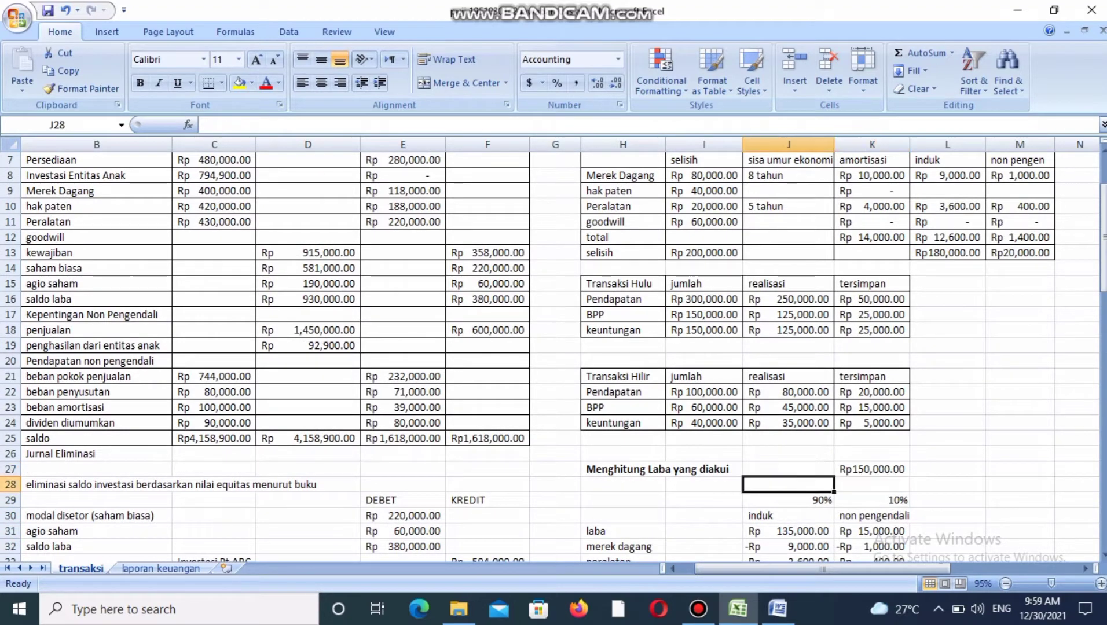
{"action": "key", "text": "Down"}
{"action": "key", "text": "Down"}
{"action": "key", "text": "Down"}
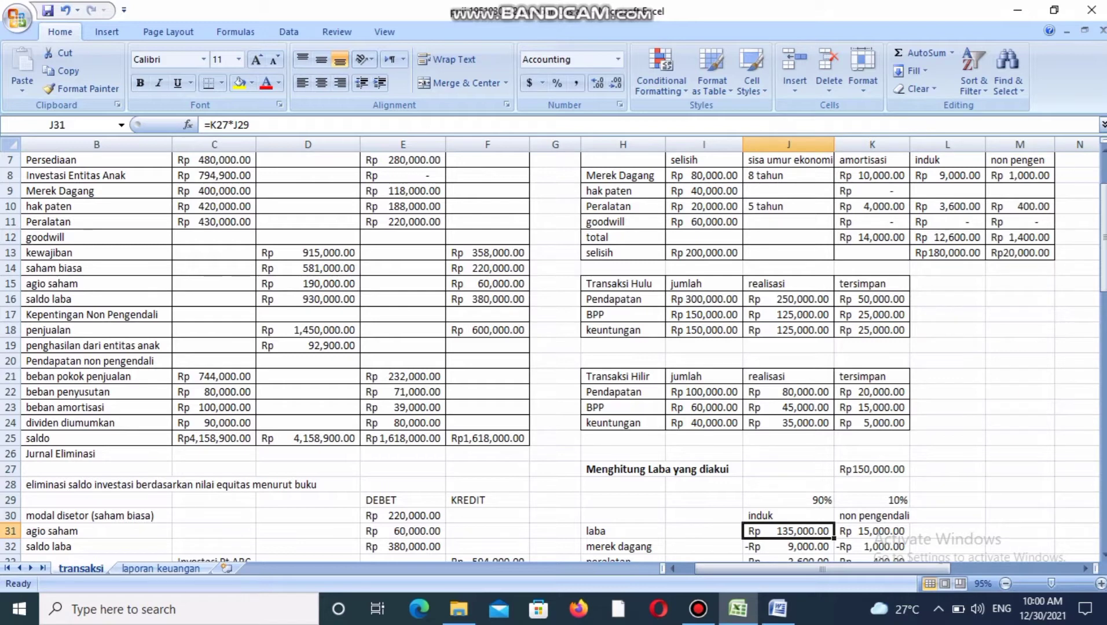
{"action": "key", "text": "Right"}
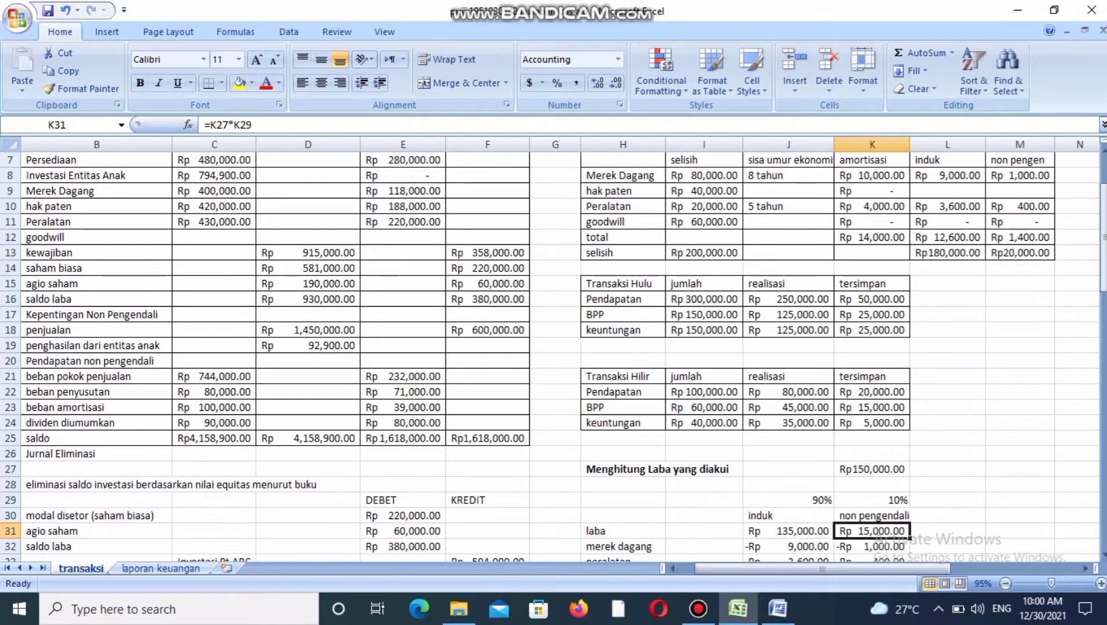
{"action": "key", "text": "Left"}
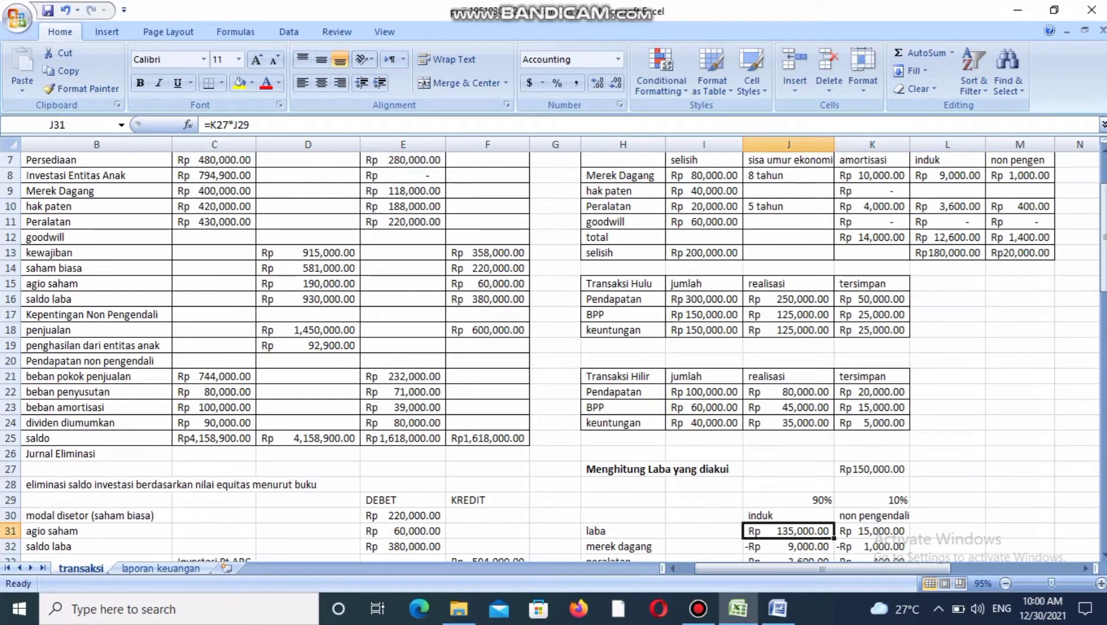
Survey the induk column's deductions from merek dagang through hilir (persediaan) in the profit calculation.
{"action": "key", "text": "Down"}
{"action": "key", "text": "Down"}
{"action": "key", "text": "Down"}
{"action": "key", "text": "Down"}
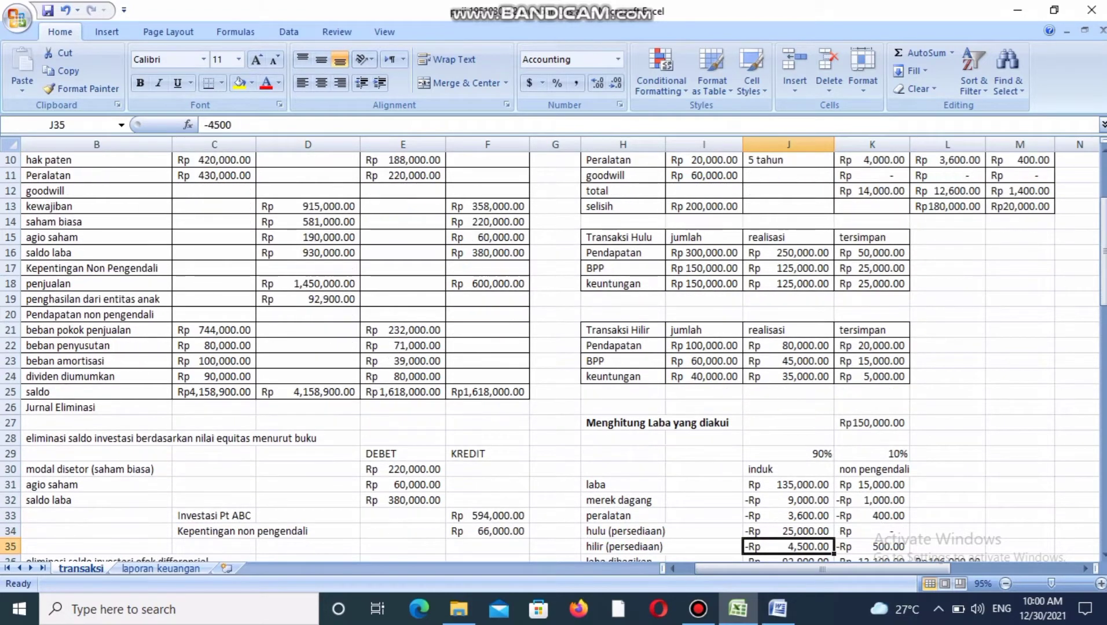
{"action": "key", "text": "Up"}
{"action": "key", "text": "Up"}
{"action": "key", "text": "Up"}
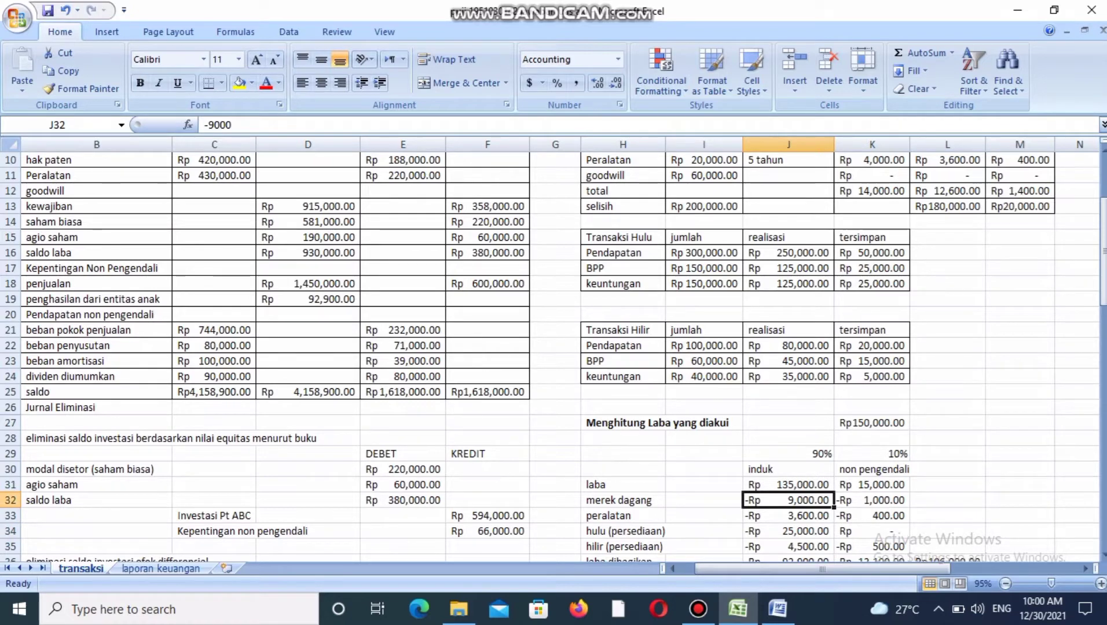
Trace the merek dagang deduction back to the Merek Dagang row's induk share in the tabel diferebsial.
{"action": "key", "text": "Up"}
{"action": "key", "text": "Up"}
{"action": "key", "text": "Up"}
{"action": "key", "text": "Up"}
{"action": "key", "text": "Up"}
{"action": "key", "text": "Up"}
{"action": "key", "text": "Up"}
{"action": "key", "text": "Up"}
{"action": "key", "text": "Up"}
{"action": "key", "text": "Up"}
{"action": "key", "text": "Up"}
{"action": "key", "text": "Up"}
{"action": "key", "text": "Up"}
{"action": "key", "text": "Up"}
{"action": "key", "text": "Up"}
{"action": "key", "text": "Up"}
{"action": "key", "text": "Up"}
{"action": "key", "text": "Up"}
{"action": "key", "text": "Up"}
{"action": "key", "text": "Up"}
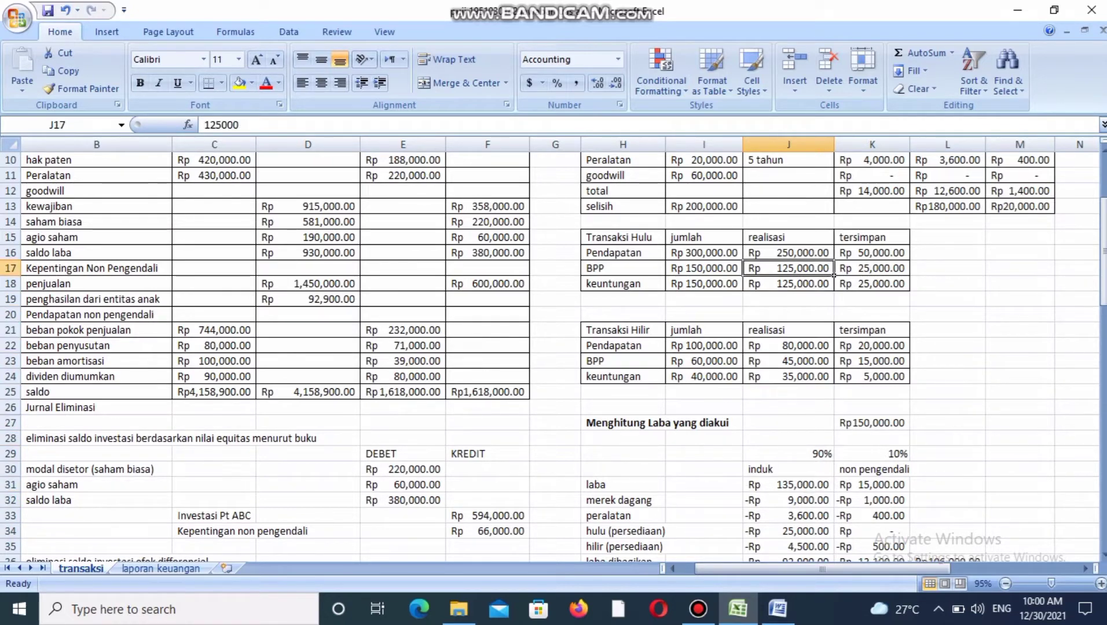
{"action": "key", "text": "Up"}
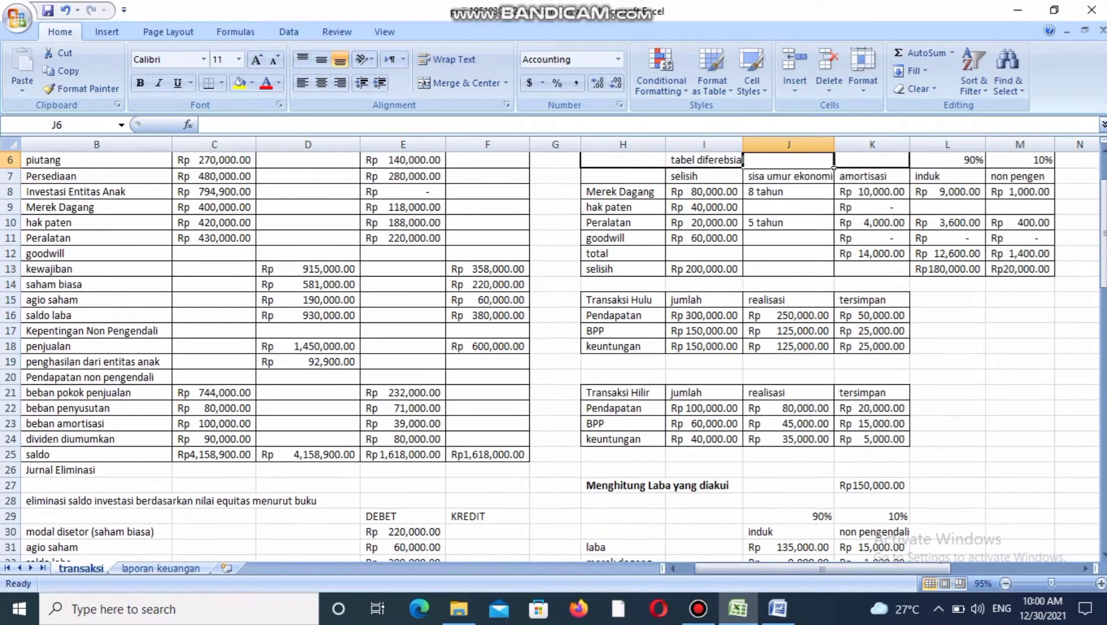
{"action": "key", "text": "Right"}
{"action": "key", "text": "Right"}
{"action": "key", "text": "Down"}
{"action": "key", "text": "Down"}
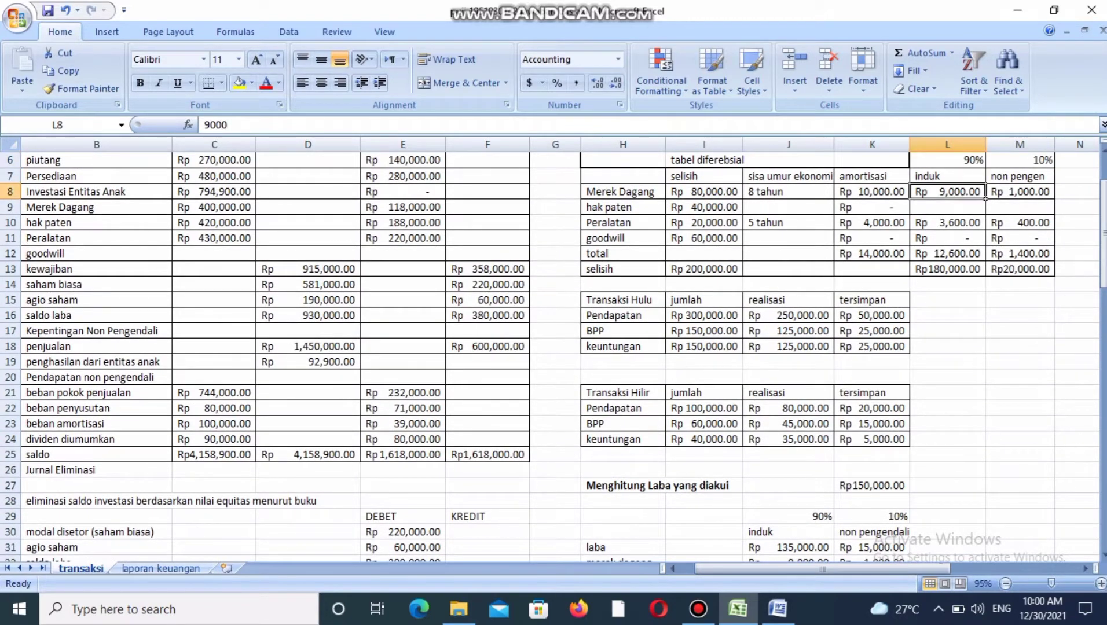
{"action": "key", "text": "Down"}
{"action": "key", "text": "Down"}
{"action": "key", "text": "Down"}
{"action": "key", "text": "Down"}
{"action": "key", "text": "Down"}
{"action": "key", "text": "Down"}
{"action": "key", "text": "Down"}
{"action": "key", "text": "Down"}
{"action": "key", "text": "Down"}
{"action": "key", "text": "Down"}
{"action": "key", "text": "Down"}
{"action": "key", "text": "Down"}
{"action": "key", "text": "Down"}
{"action": "key", "text": "Down"}
{"action": "key", "text": "Down"}
{"action": "key", "text": "Down"}
{"action": "key", "text": "Down"}
{"action": "key", "text": "Down"}
{"action": "key", "text": "Down"}
{"action": "key", "text": "Down"}
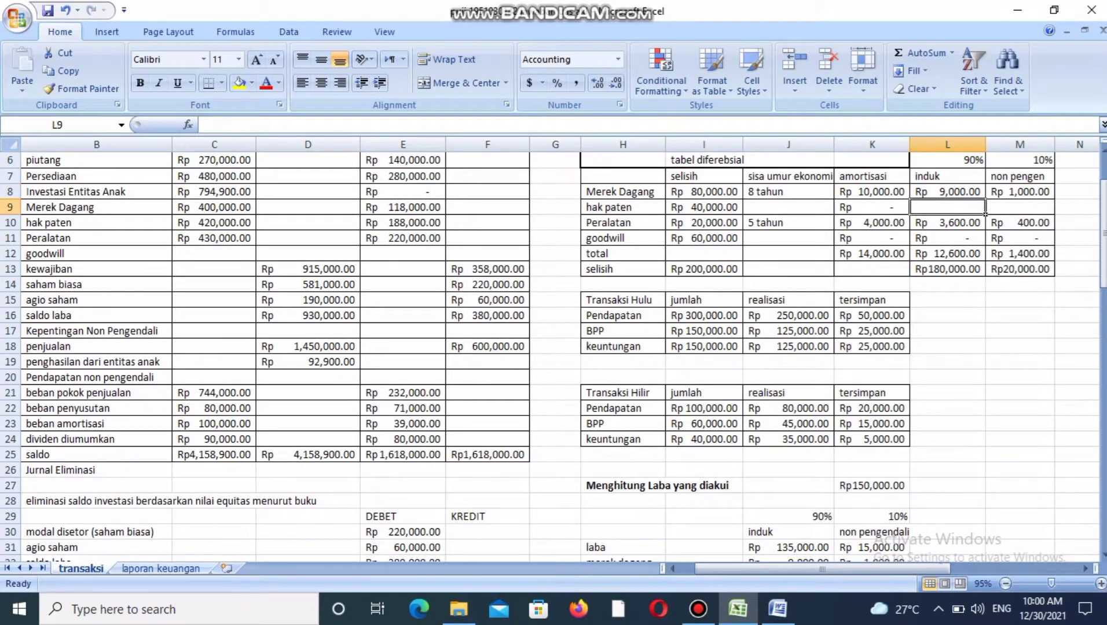
{"action": "key", "text": "Down"}
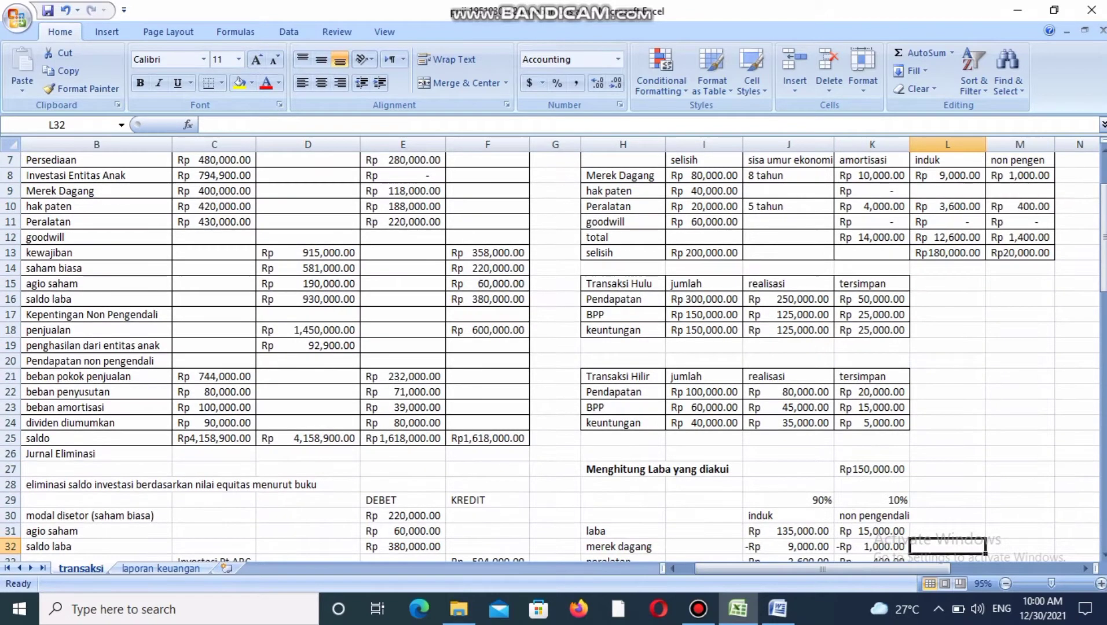
Check the induk and non pengendali deductions in the merek dagang and peralatan rows of the profit calculation.
{"action": "key", "text": "Left"}
{"action": "key", "text": "Left"}
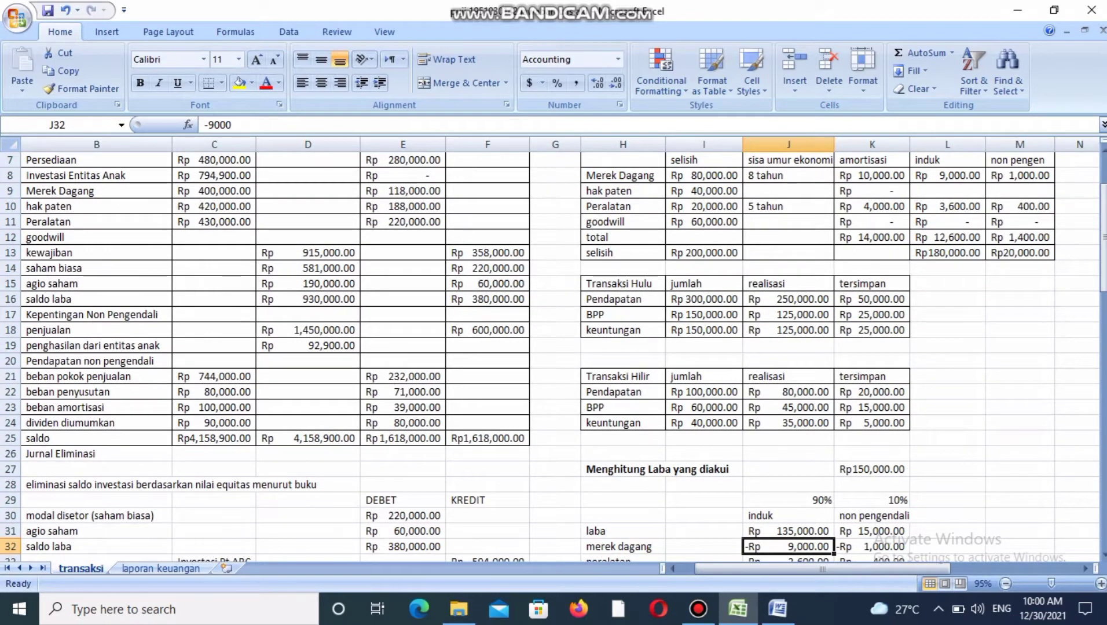
{"action": "key", "text": "Right"}
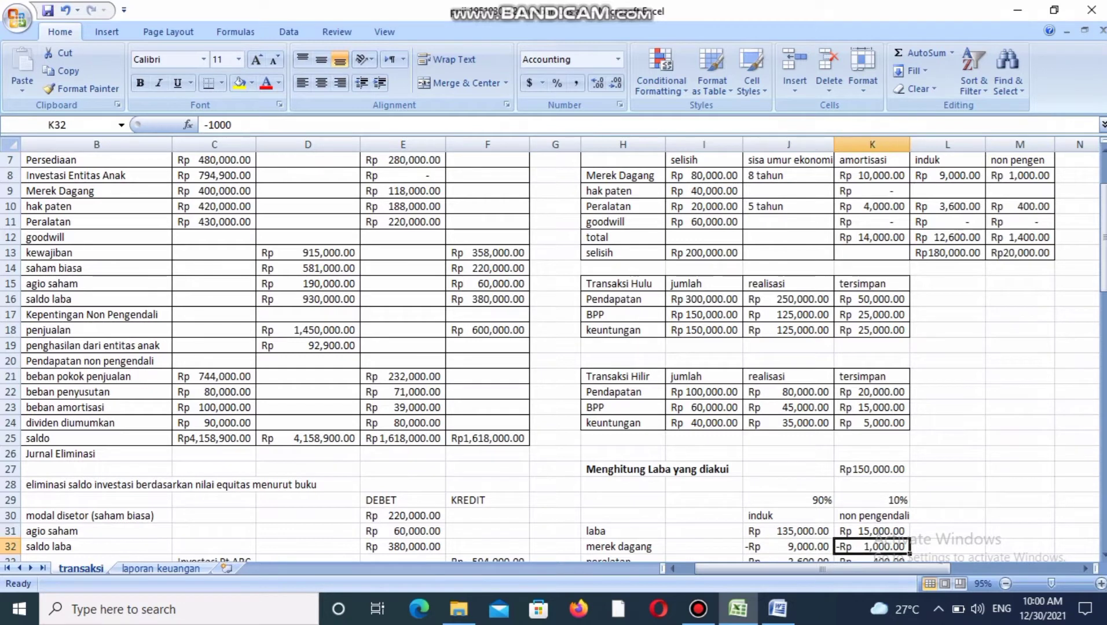
{"action": "key", "text": "Left"}
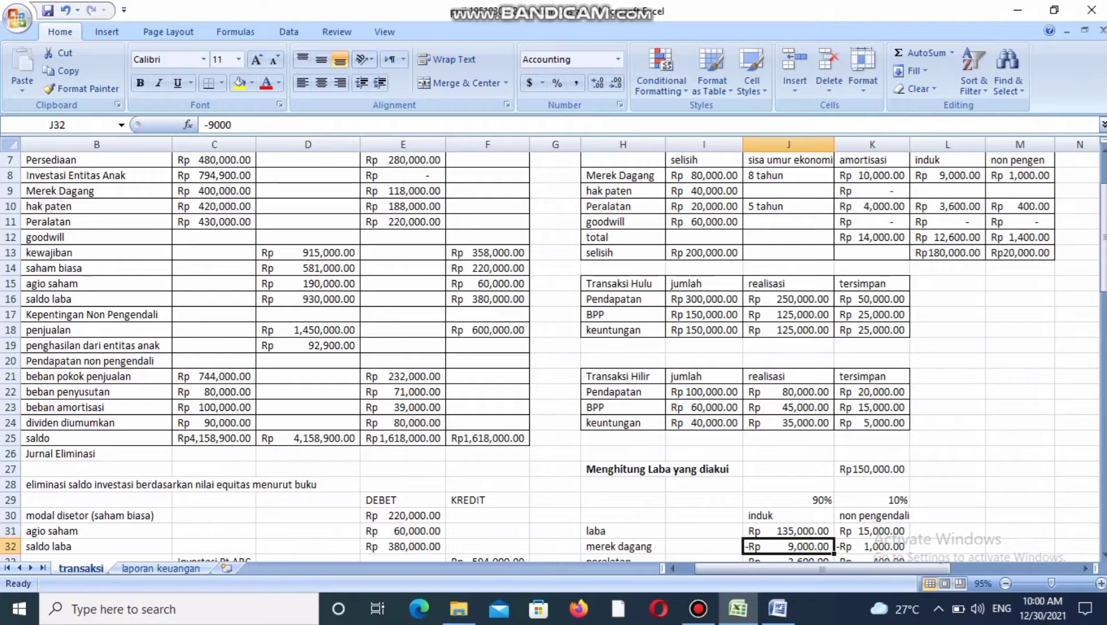
{"action": "key", "text": "Down"}
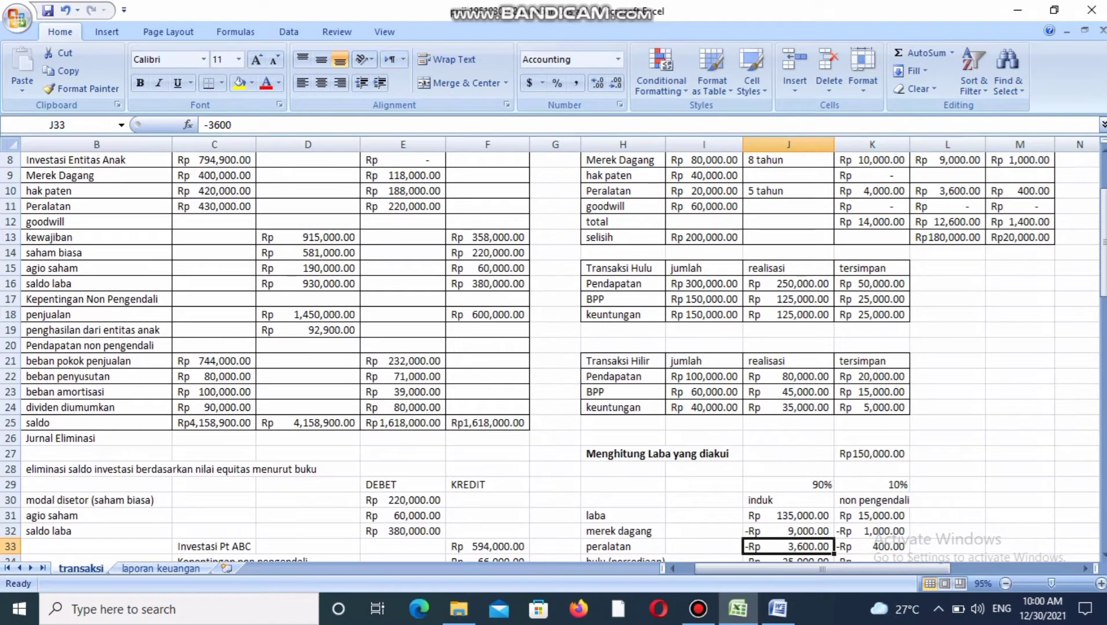
{"action": "key", "text": "Right"}
{"action": "key", "text": "Left"}
Compare the hulu (persediaan) row's induk and non pengendali amounts with the tersimpan keuntungan in the Transaksi Hulu table.
{"action": "key", "text": "Down"}
{"action": "key", "text": "Down"}
{"action": "key", "text": "Up"}
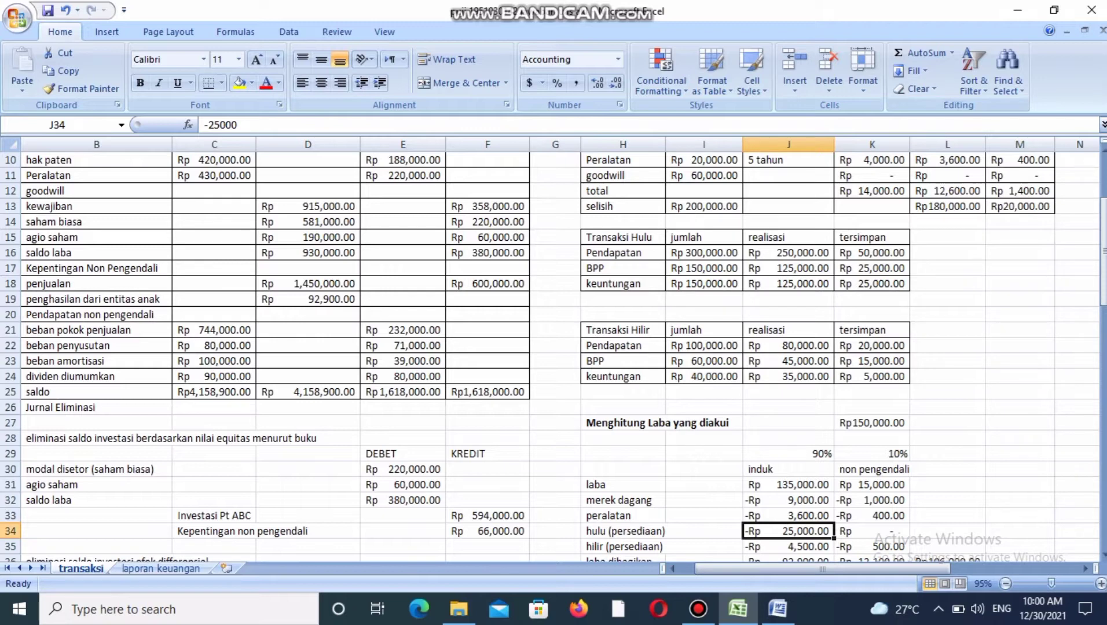
{"action": "left_click", "coordinate": [871, 284]}
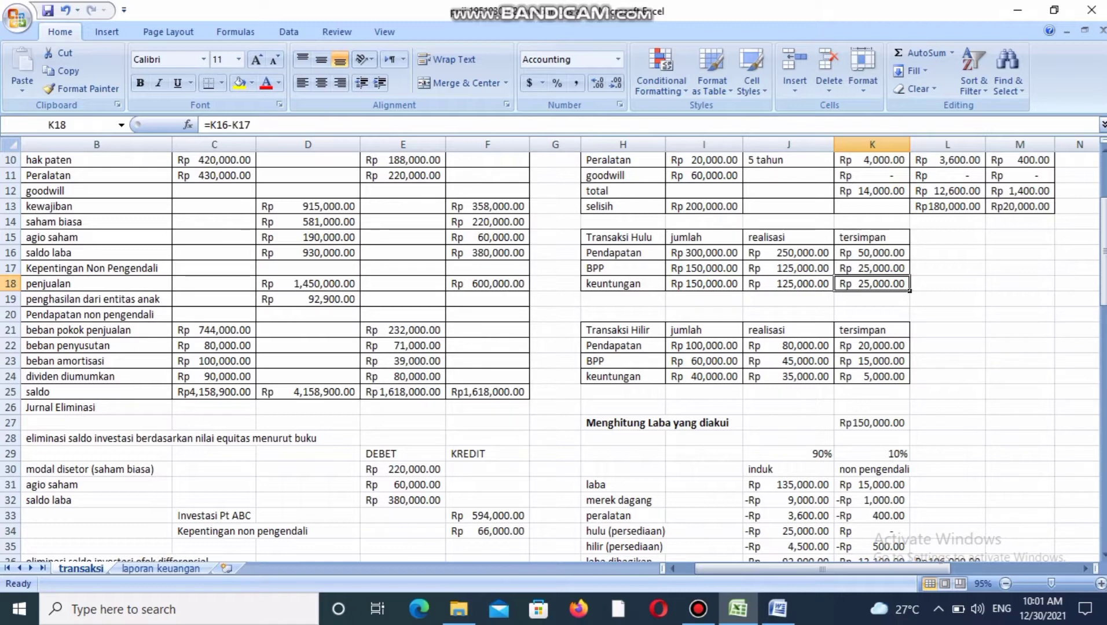
{"action": "left_click", "coordinate": [789, 531]}
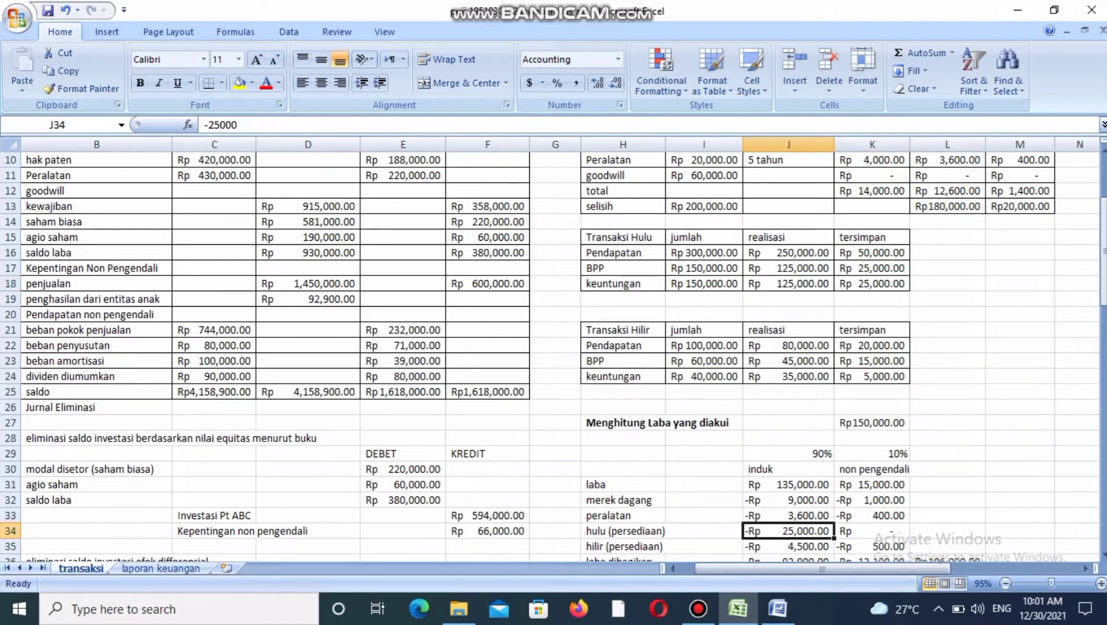
{"action": "left_click", "coordinate": [872, 531]}
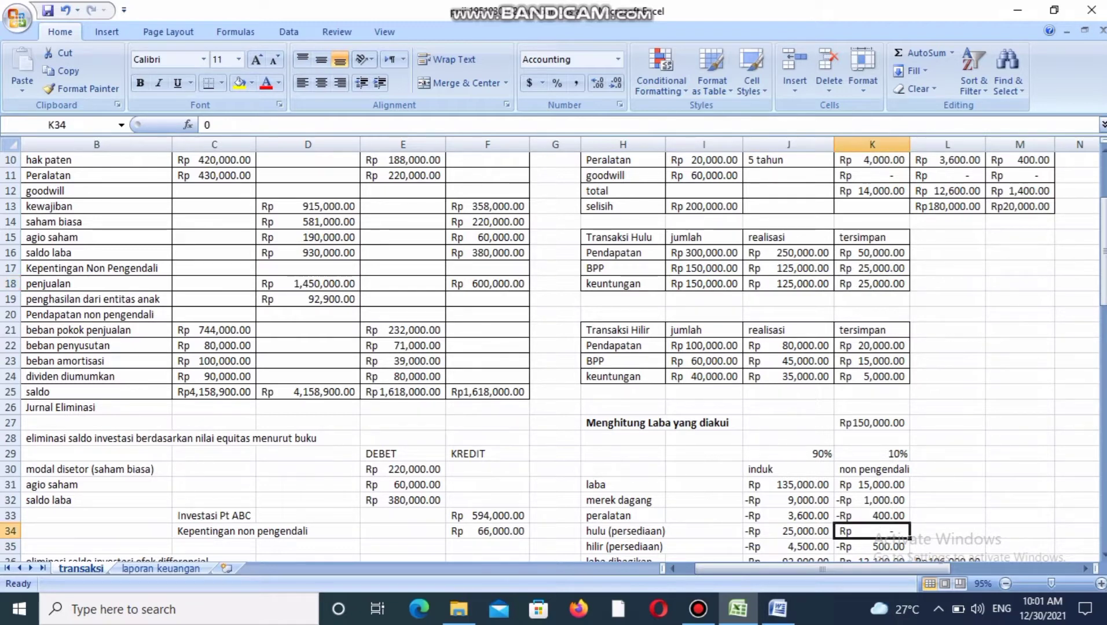
{"action": "left_click", "coordinate": [872, 284]}
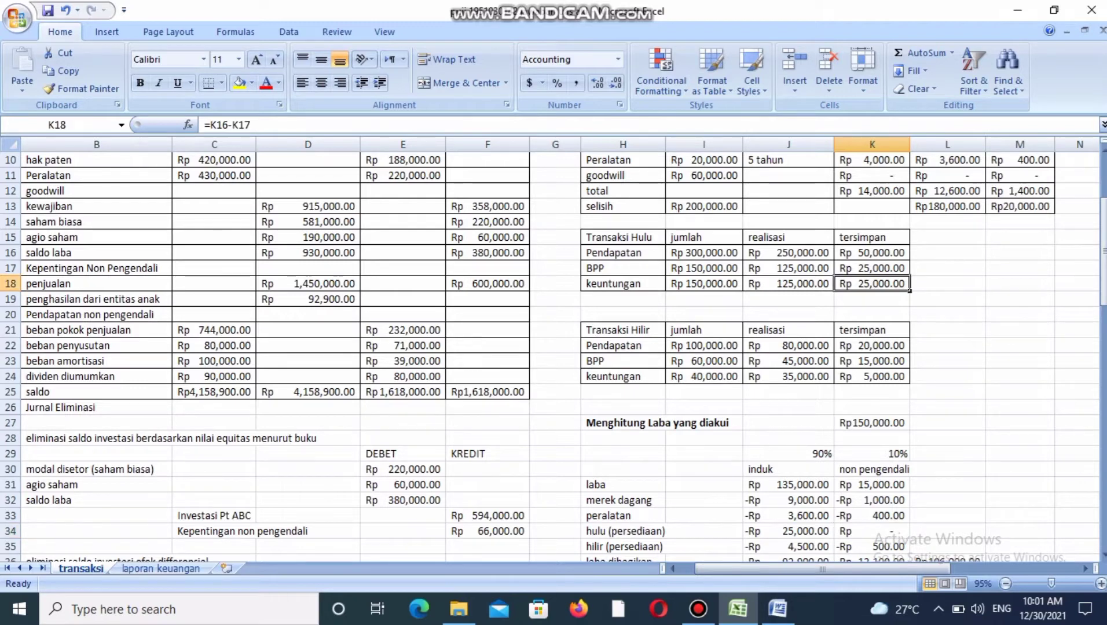
{"action": "left_click", "coordinate": [872, 532]}
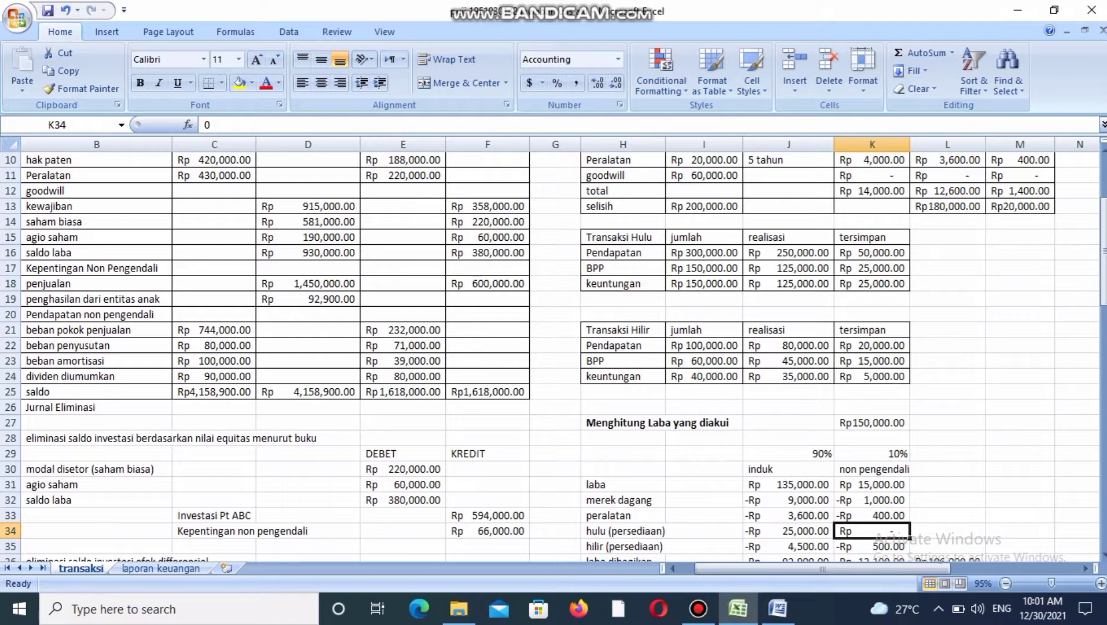
Trace the hilir (persediaan) deductions to the tersimpan keuntungan in the Transaksi Hilir table and the 90% induk and 10% non pengendali shares.
{"action": "left_click", "coordinate": [789, 546]}
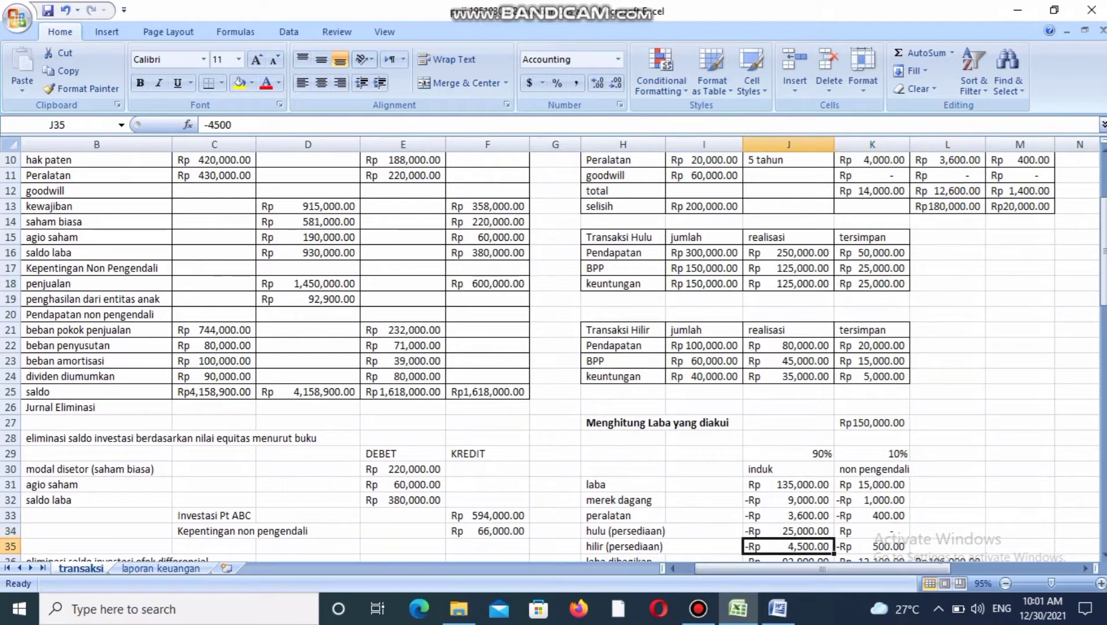
{"action": "left_click", "coordinate": [872, 376]}
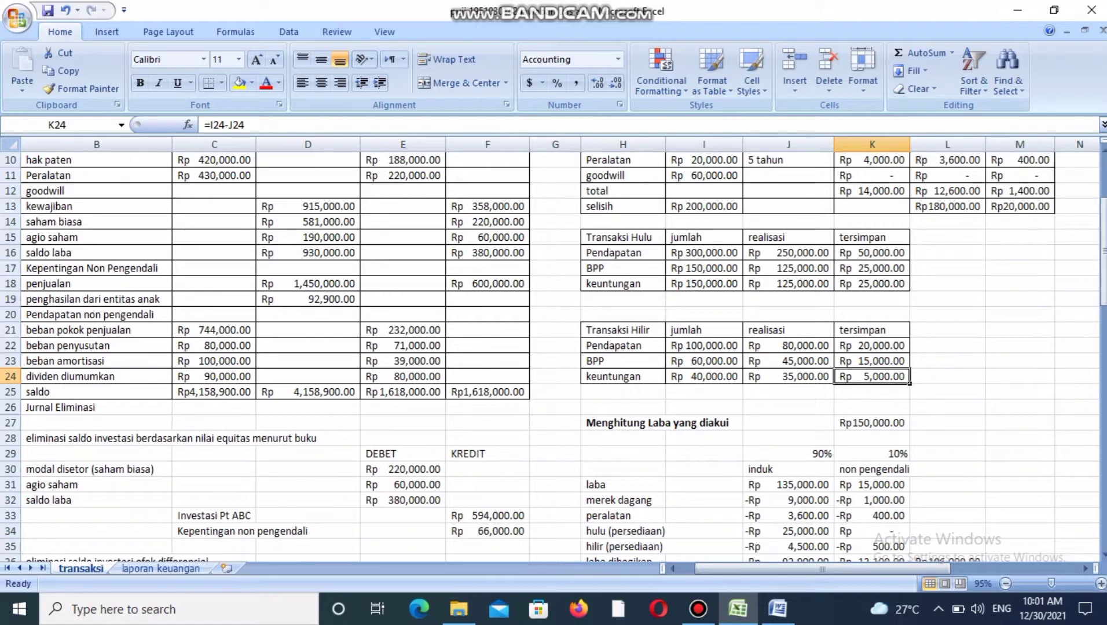
{"action": "left_click", "coordinate": [789, 454]}
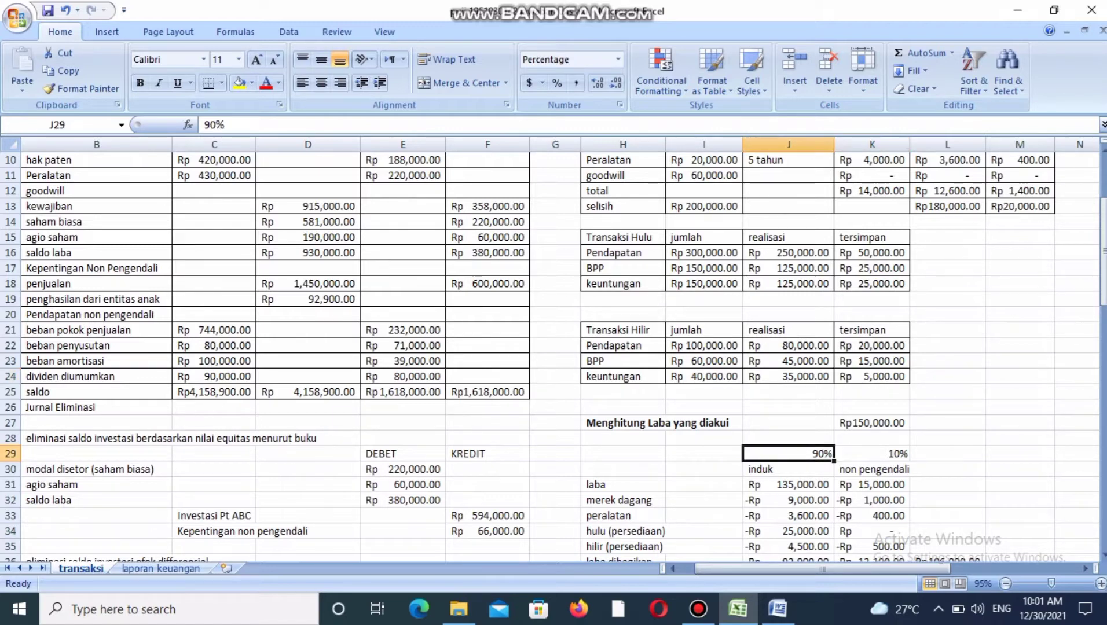
{"action": "left_click", "coordinate": [872, 453]}
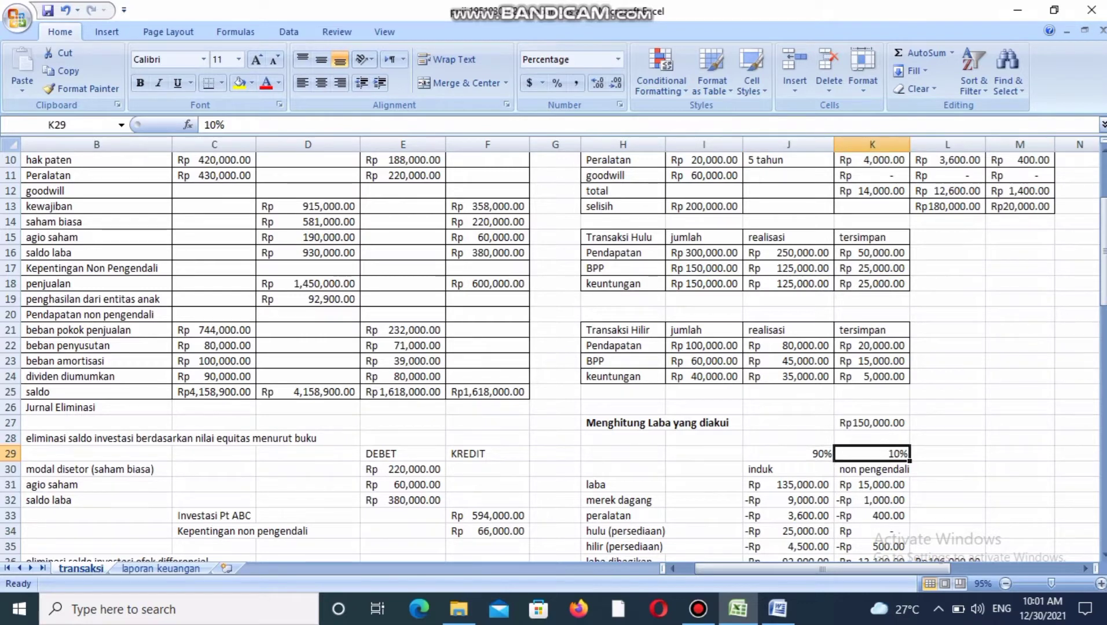
{"action": "left_click", "coordinate": [872, 376]}
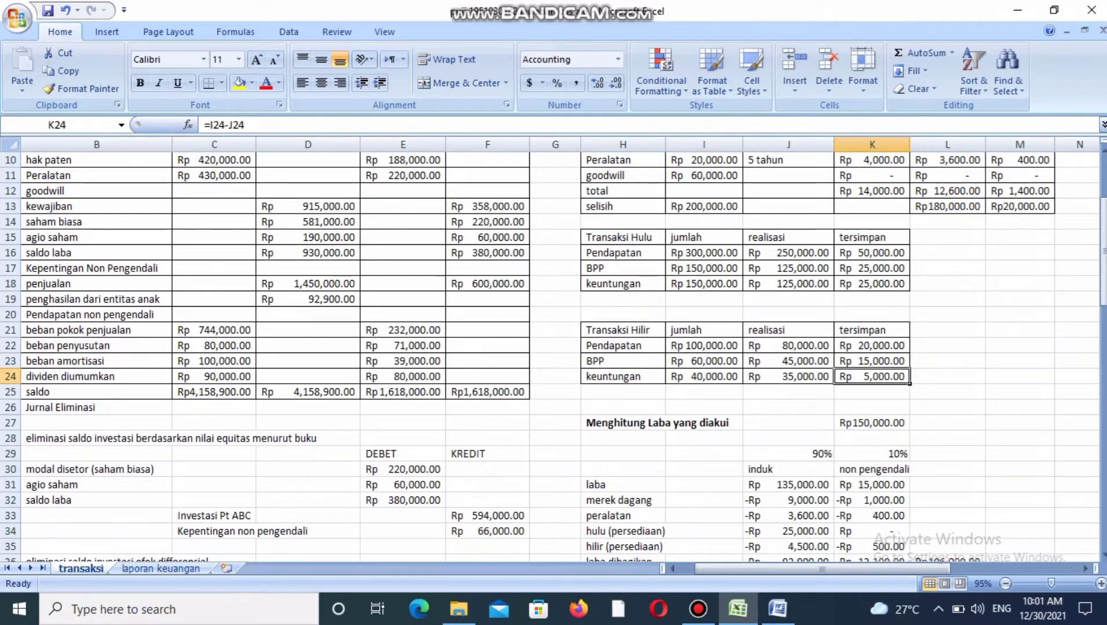
{"action": "left_click", "coordinate": [788, 454]}
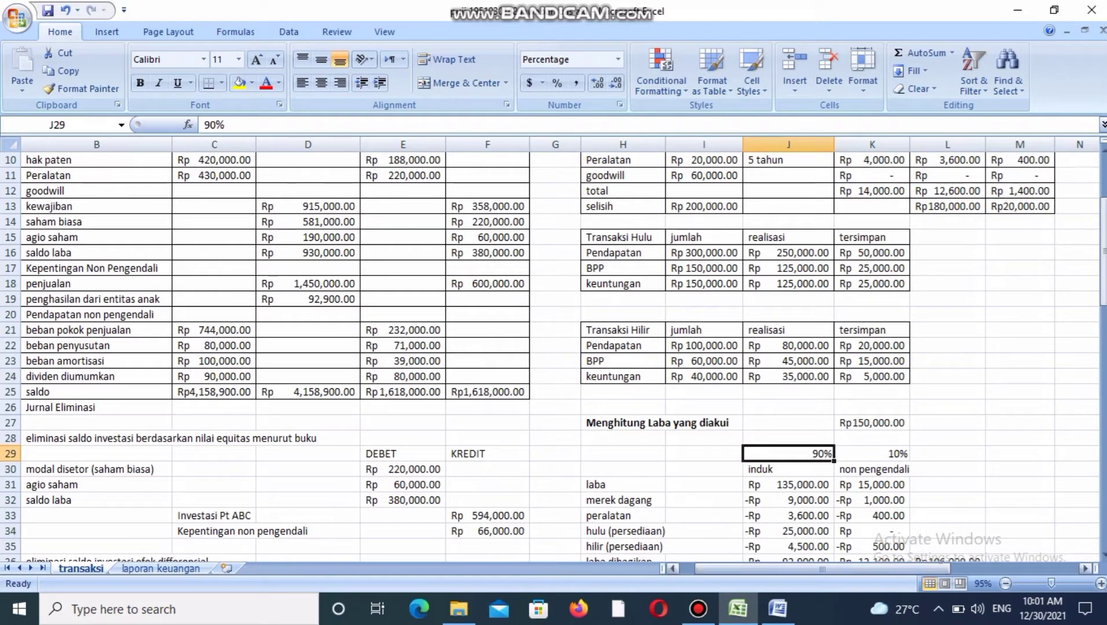
{"action": "left_click", "coordinate": [789, 546]}
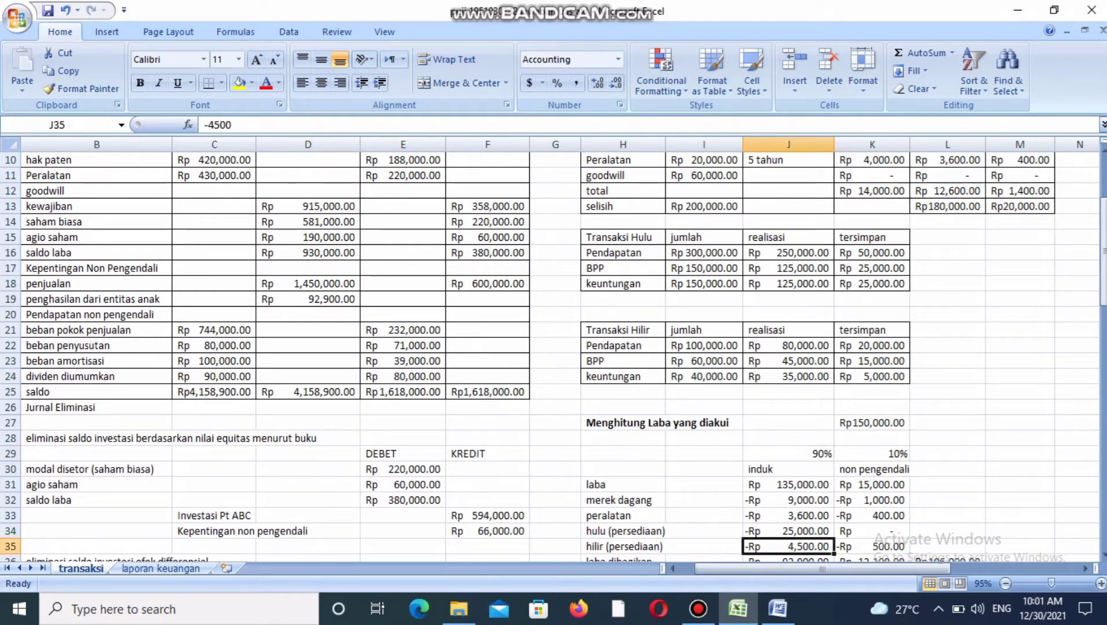
{"action": "left_click", "coordinate": [872, 377]}
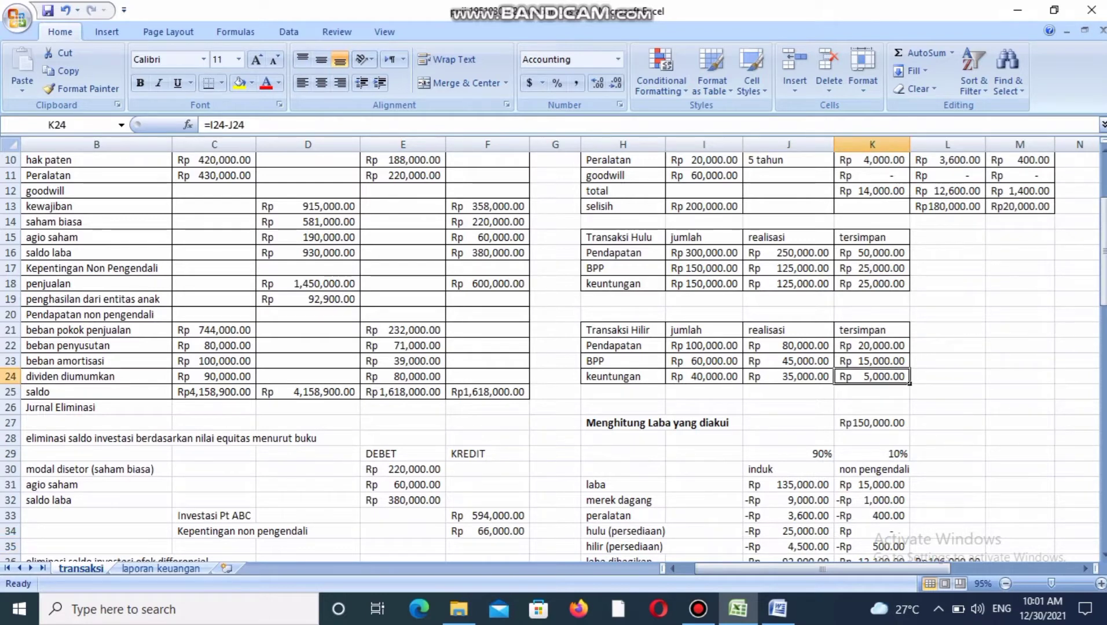
{"action": "left_click", "coordinate": [872, 454]}
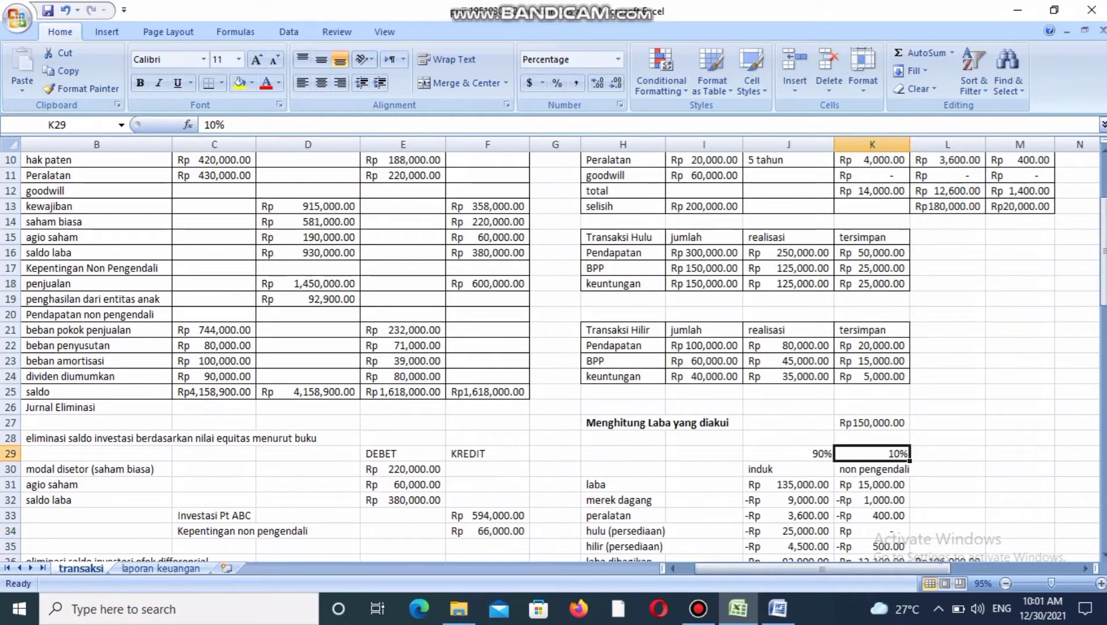
{"action": "left_click", "coordinate": [872, 547]}
Review the laba dibagikan row's induk and non pengendali amounts and their combined total in the profit calculation.
{"action": "left_click", "coordinate": [872, 560]}
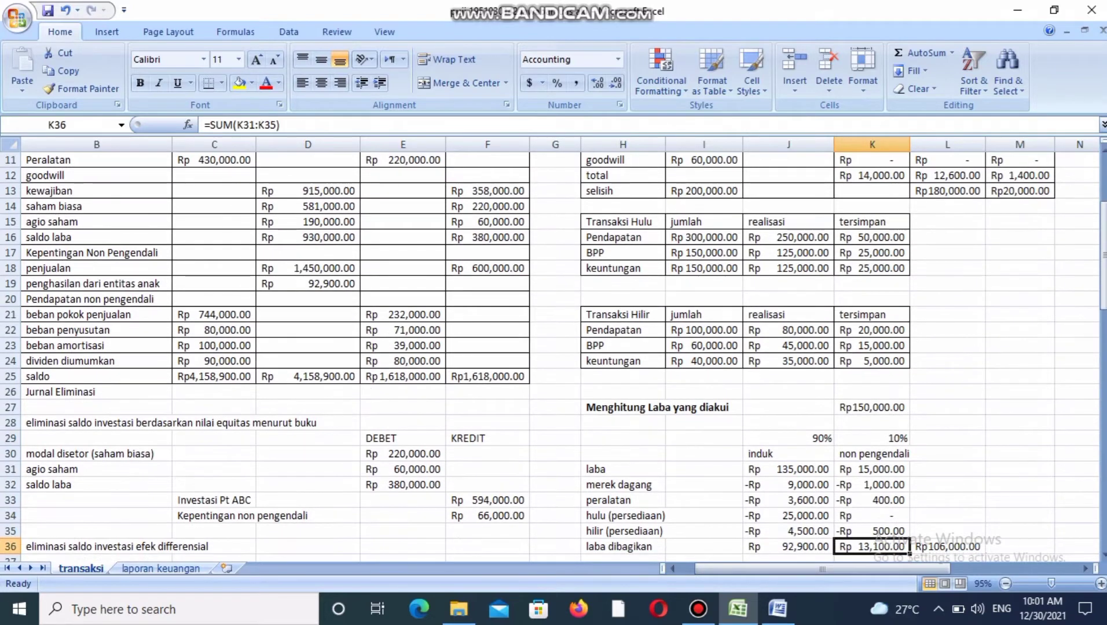
{"action": "left_click", "coordinate": [788, 547]}
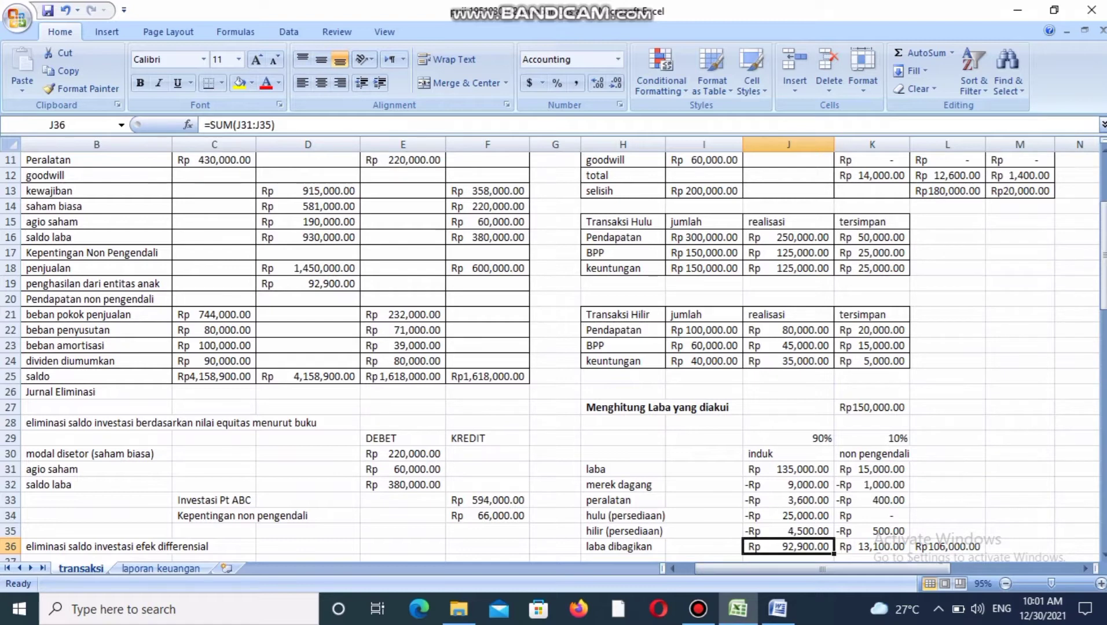
{"action": "left_click", "coordinate": [947, 546]}
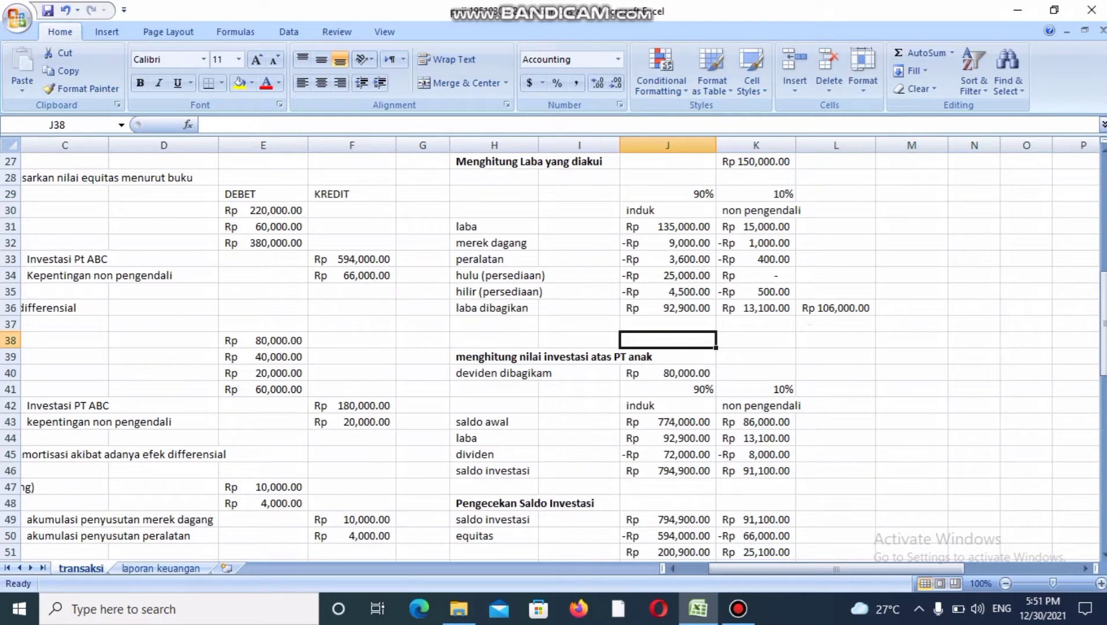
{"action": "left_click", "coordinate": [667, 308]}
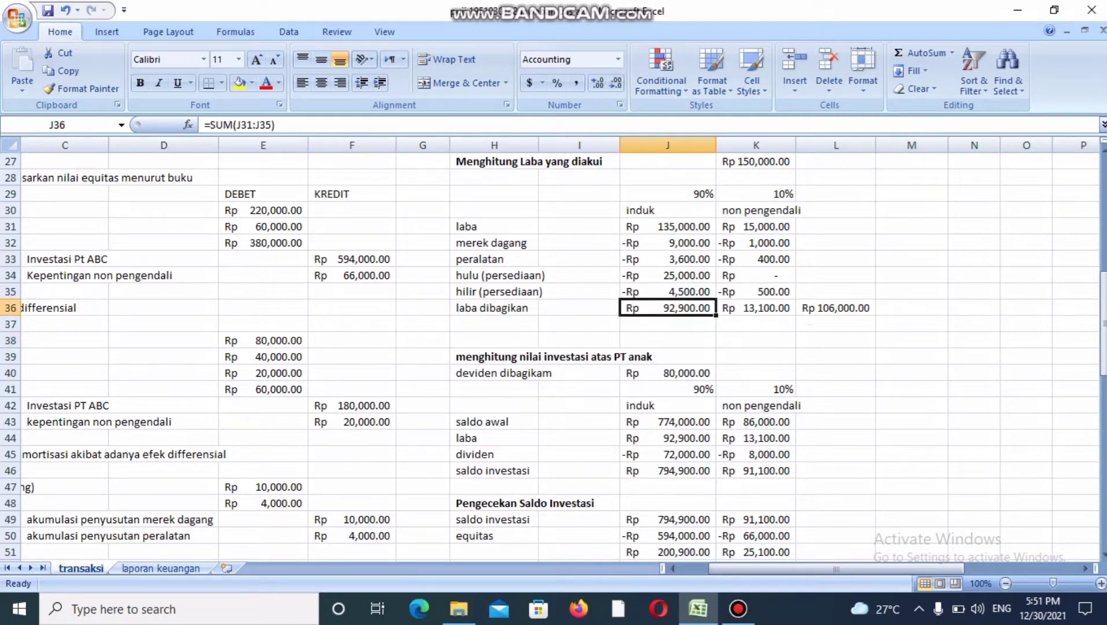
{"action": "left_click", "coordinate": [756, 308]}
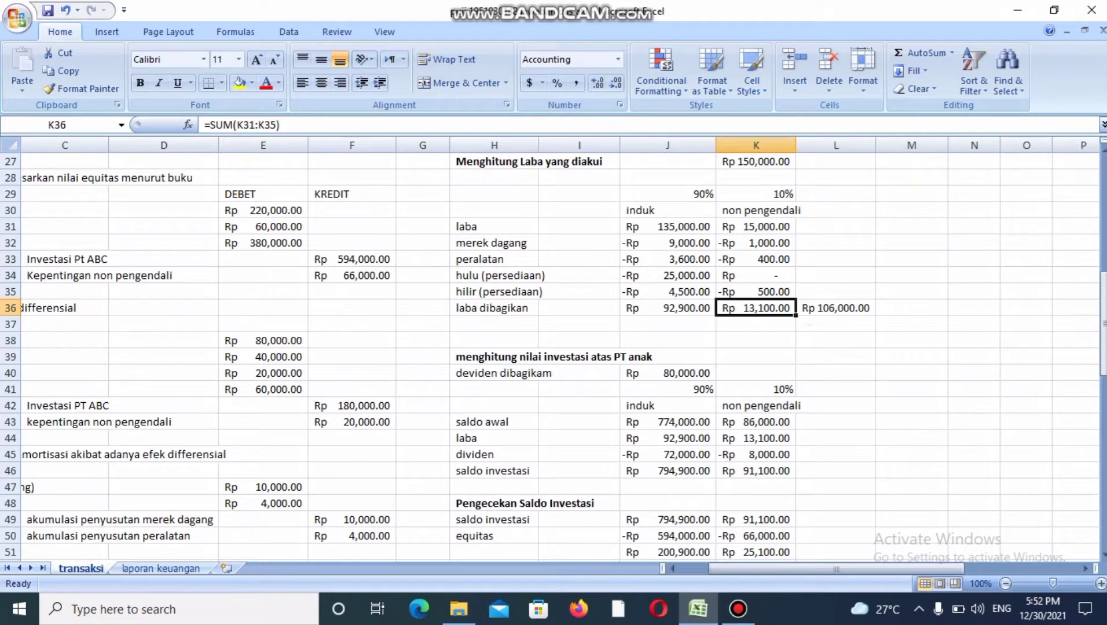
Trace the saldo awal amounts for induk and non pengendali back to the nilai wajar row's 90% and 10% shares.
{"action": "left_click", "coordinate": [668, 422]}
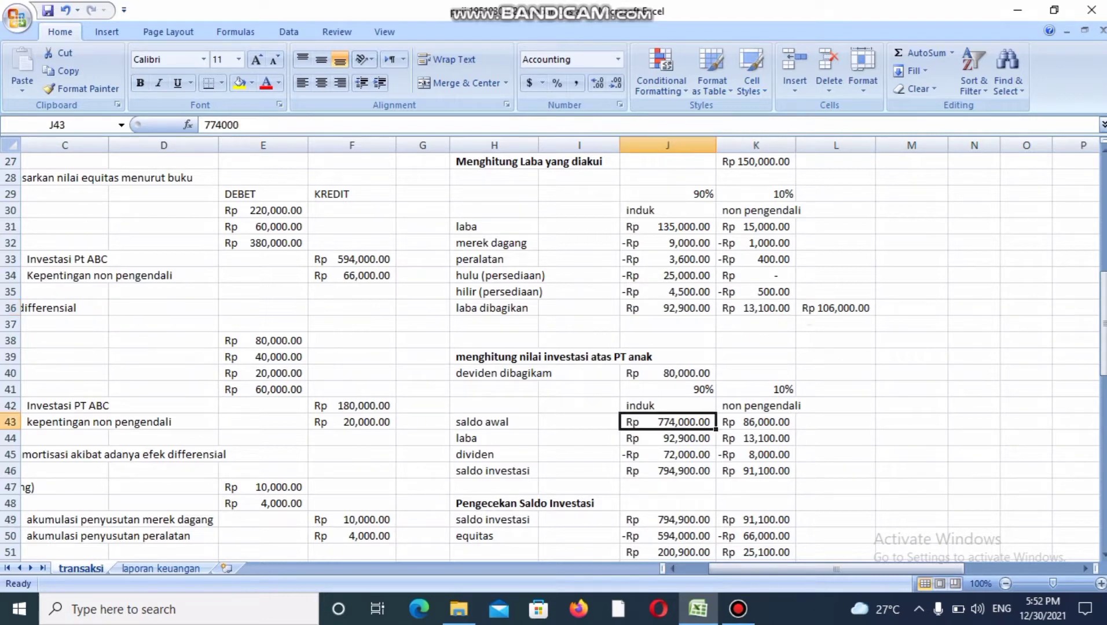
{"action": "left_click", "coordinate": [756, 422]}
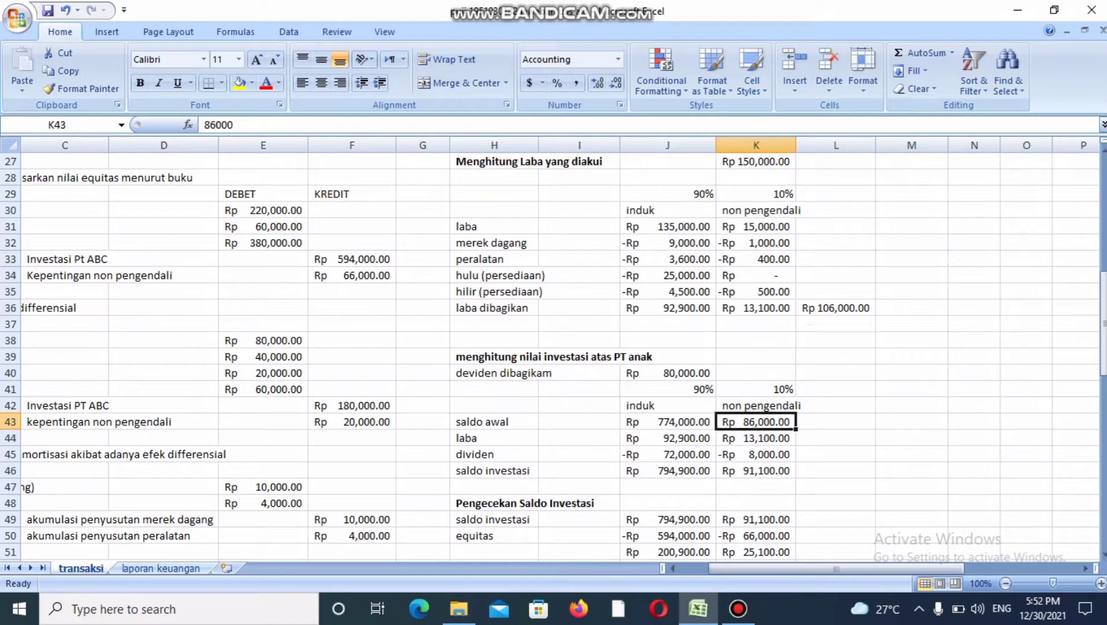
{"action": "left_click", "coordinate": [667, 422]}
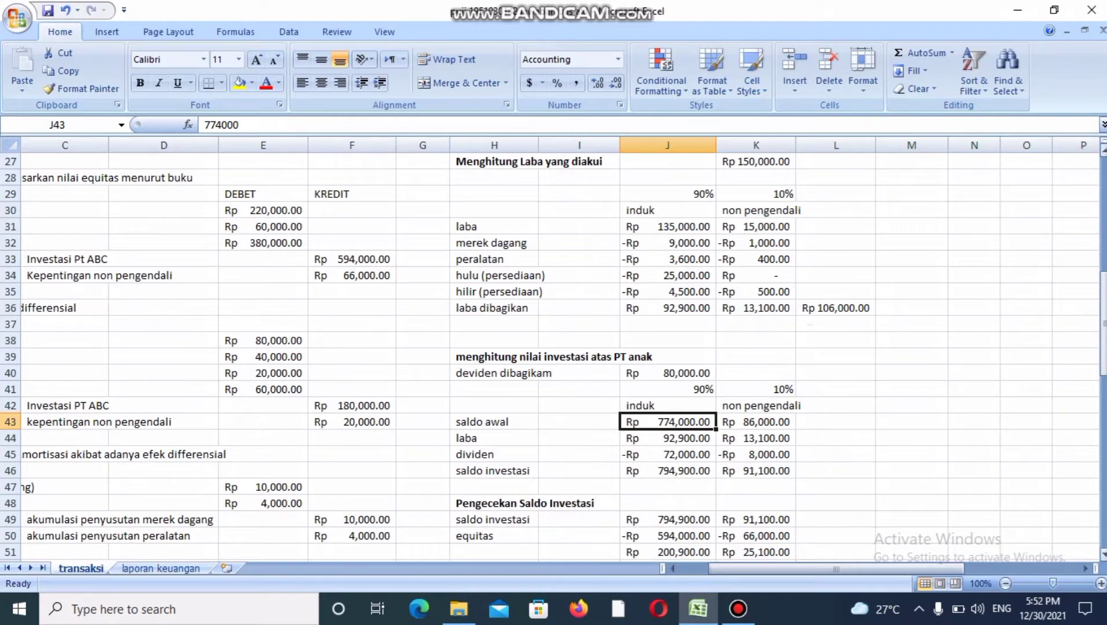
{"action": "left_click_drag", "start_coordinate": [1104, 346], "coordinate": [1104, 229]}
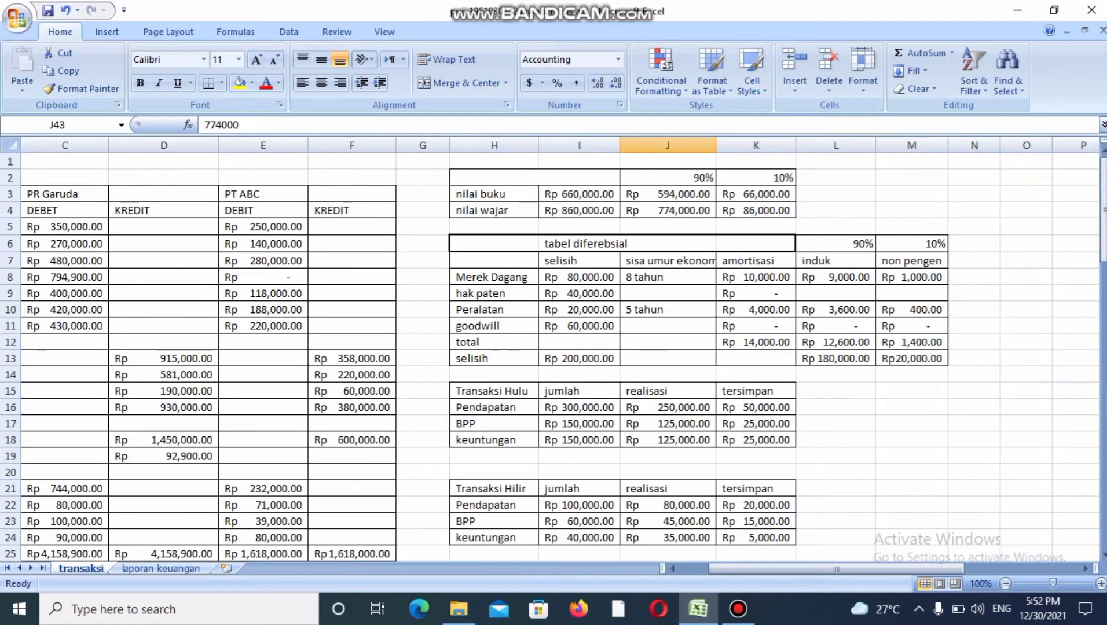
{"action": "left_click", "coordinate": [667, 211]}
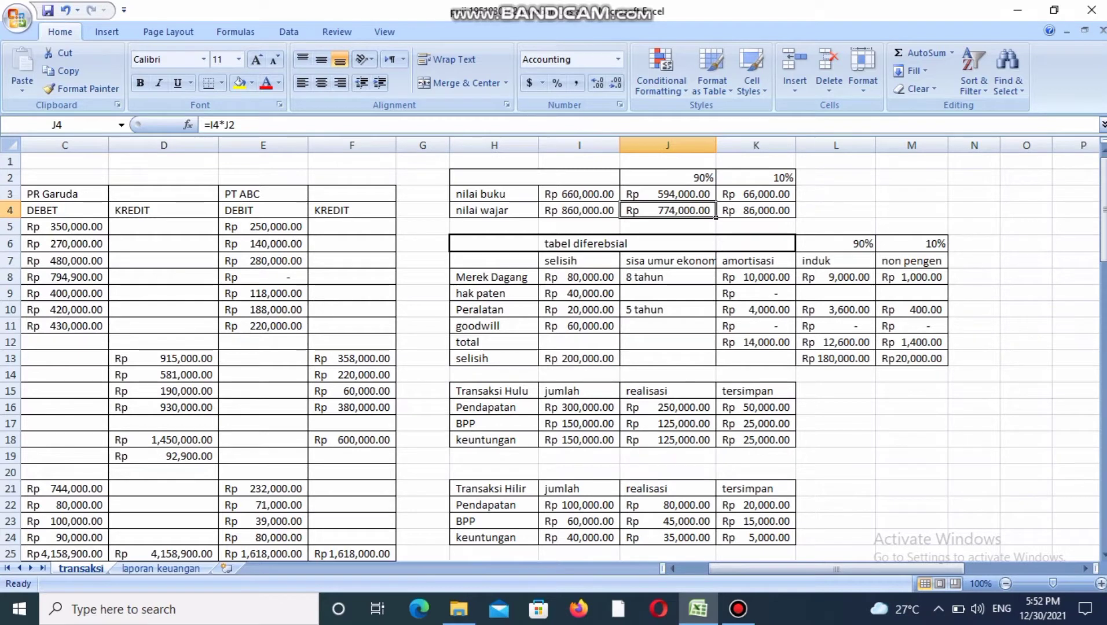
{"action": "left_click", "coordinate": [756, 210]}
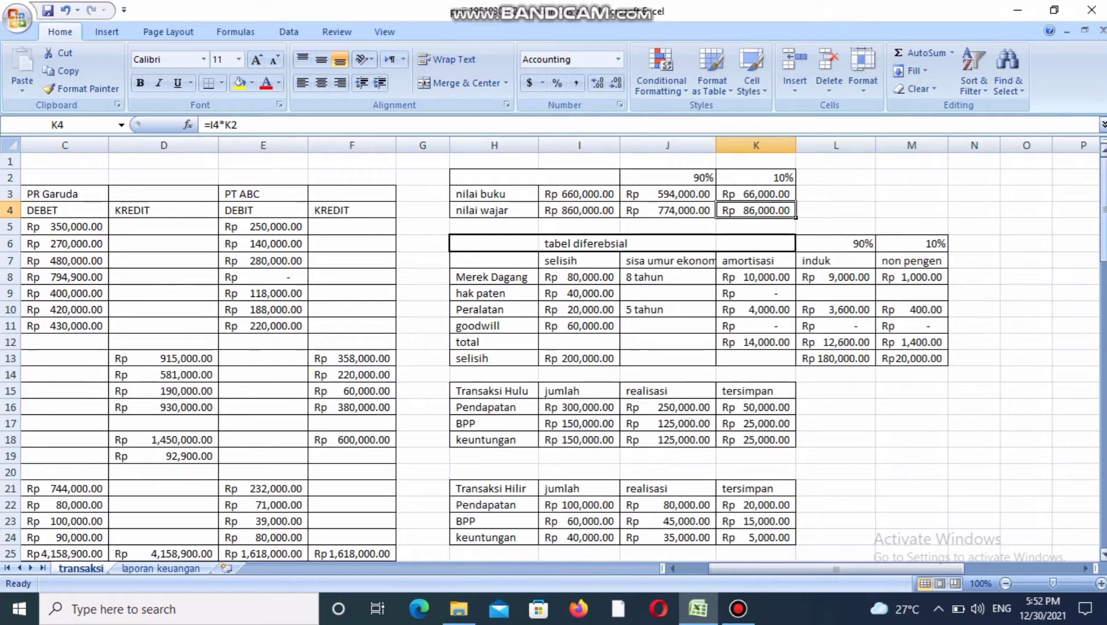
Trace the laba row of the investment value calculation back to the laba dibagikan row for induk and non pengendali.
{"action": "left_click_drag", "start_coordinate": [1103, 214], "coordinate": [1103, 319]}
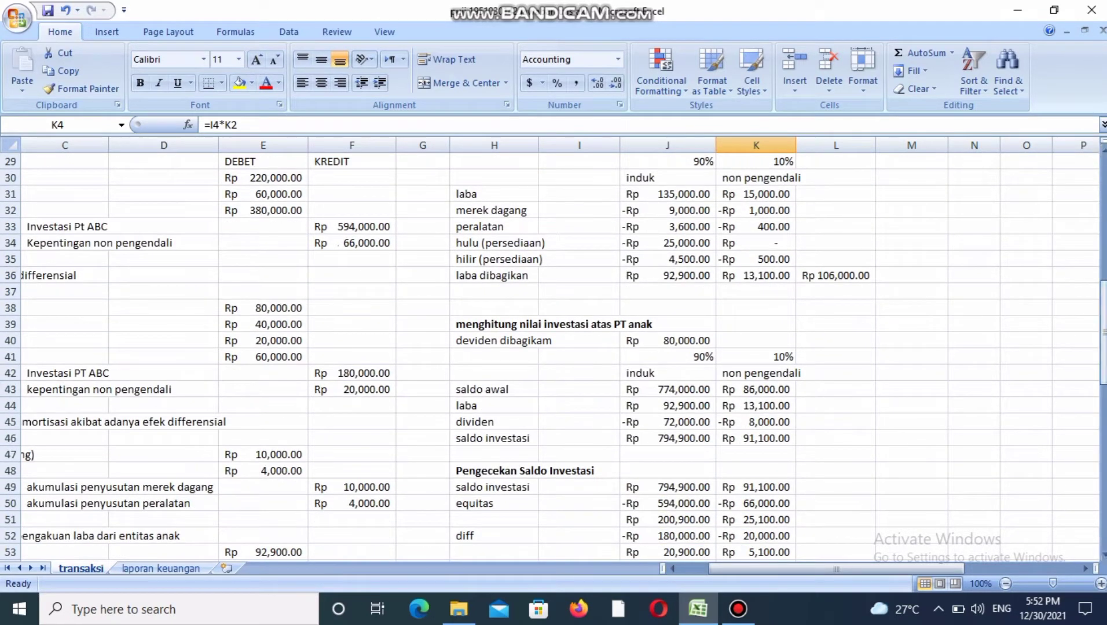
{"action": "left_click", "coordinate": [667, 406]}
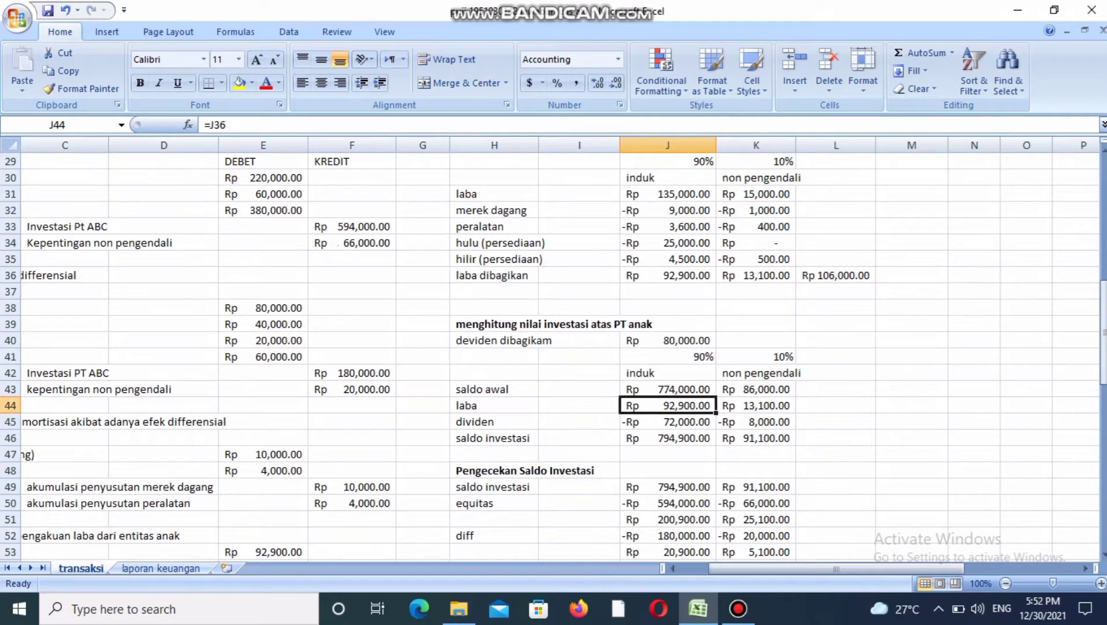
{"action": "left_click", "coordinate": [668, 276]}
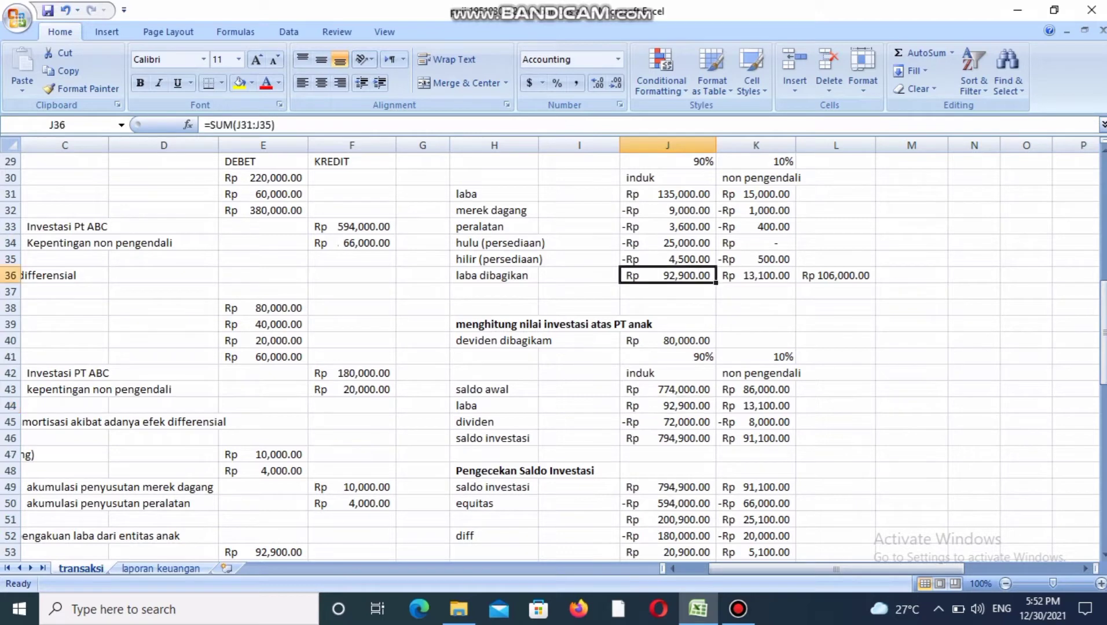
{"action": "left_click", "coordinate": [756, 276]}
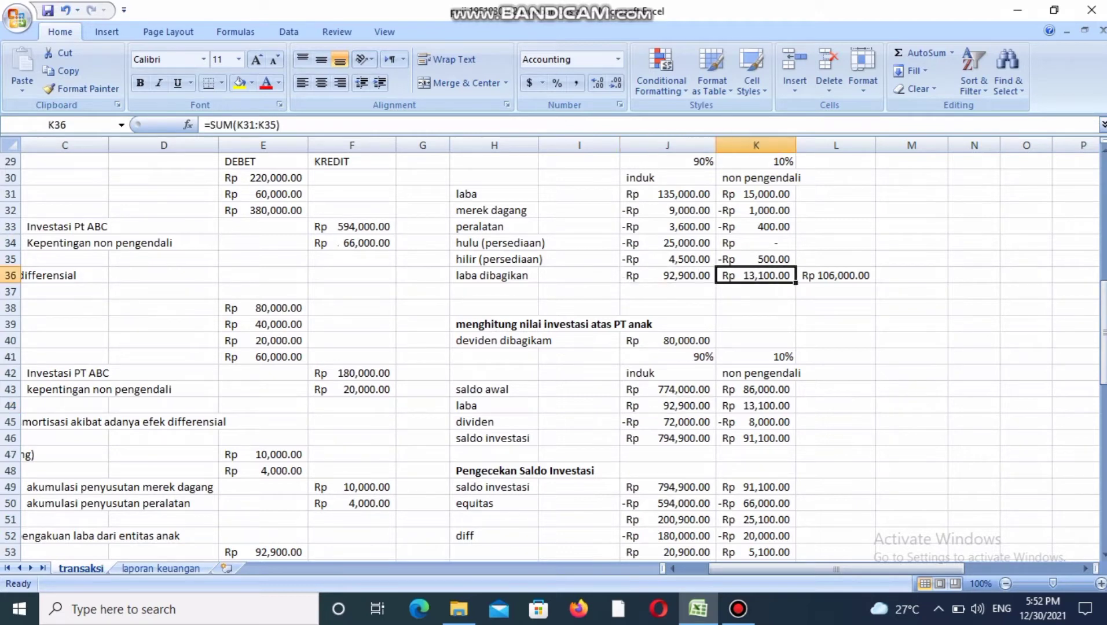
Check the dividen row's induk and non pengendali deductions against the deviden dibagikam amount and the 90% and 10% shares.
{"action": "left_click", "coordinate": [667, 422]}
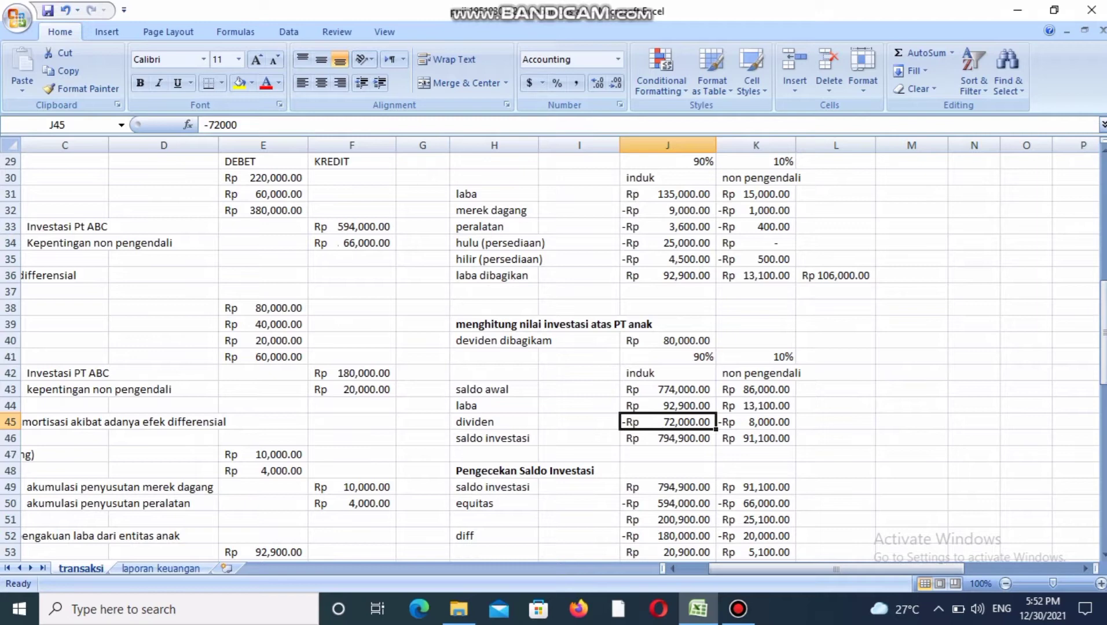
{"action": "left_click", "coordinate": [667, 341]}
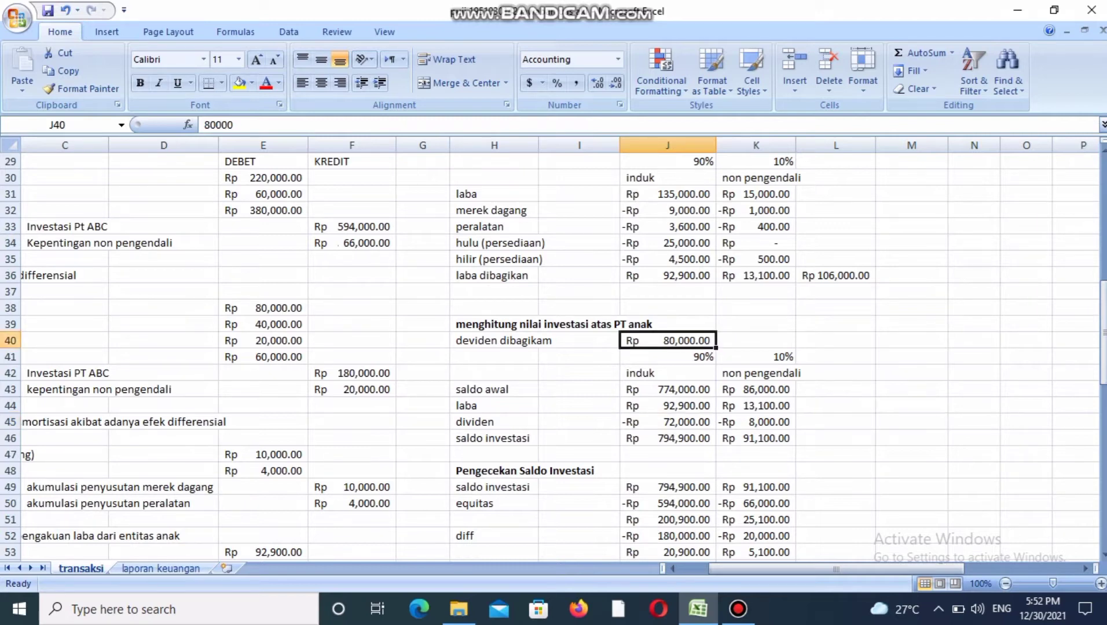
{"action": "left_click", "coordinate": [668, 357]}
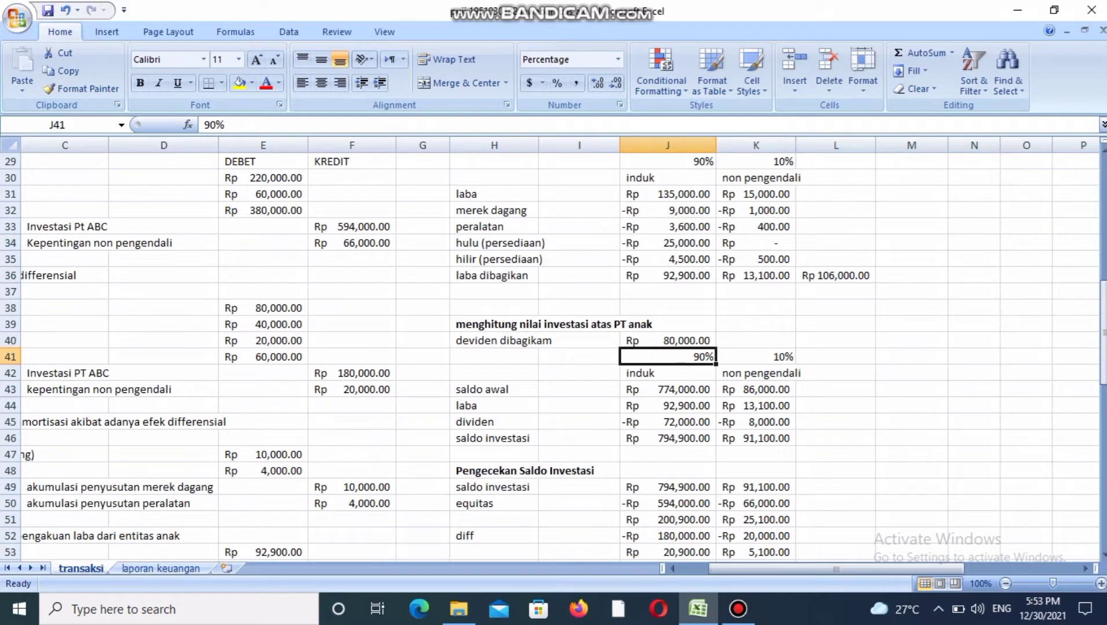
{"action": "left_click", "coordinate": [667, 422]}
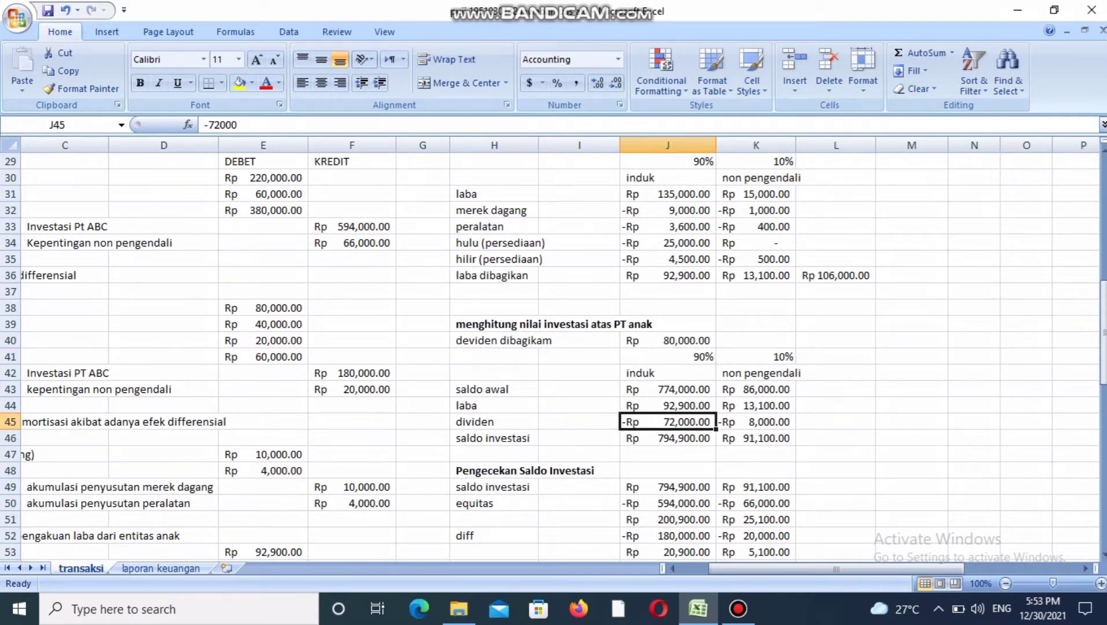
{"action": "left_click", "coordinate": [756, 357]}
{"action": "left_click", "coordinate": [668, 340]}
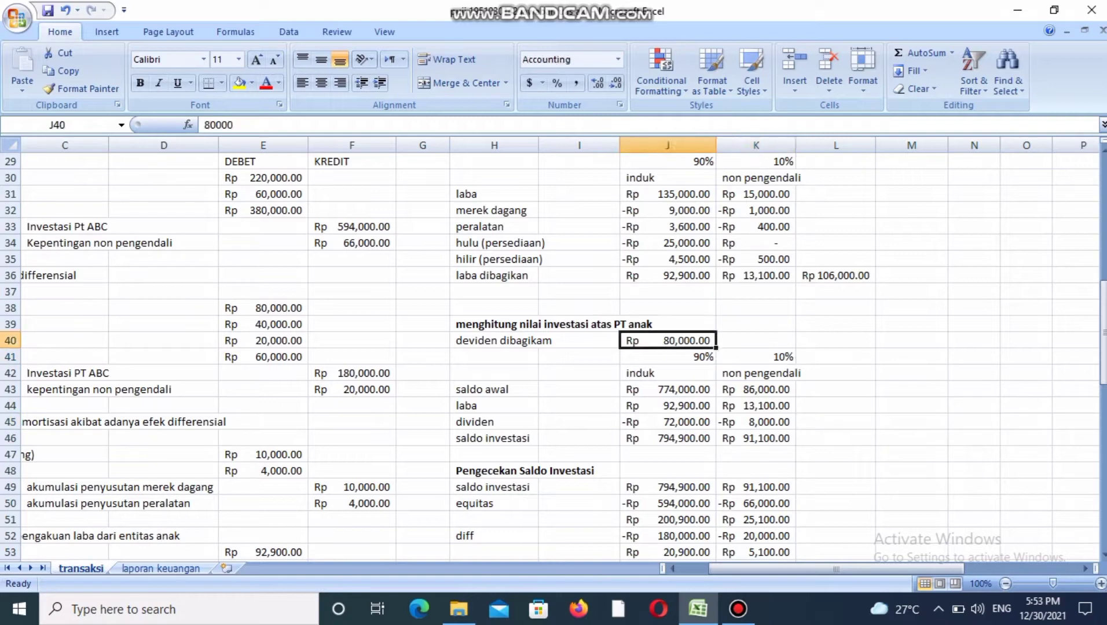
{"action": "left_click", "coordinate": [756, 357]}
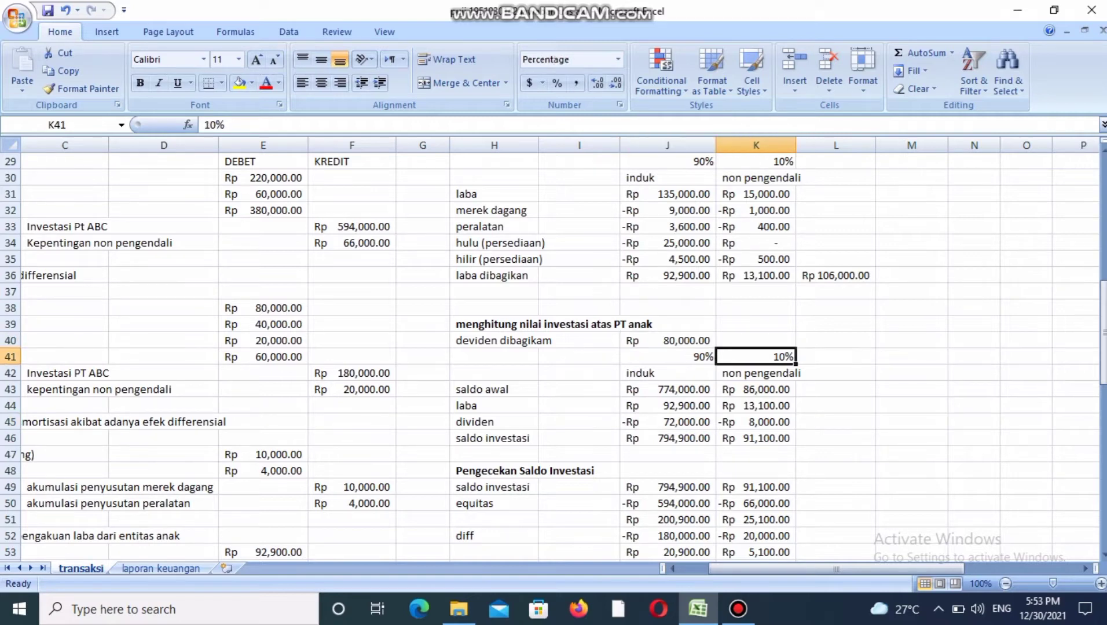
{"action": "left_click", "coordinate": [756, 422]}
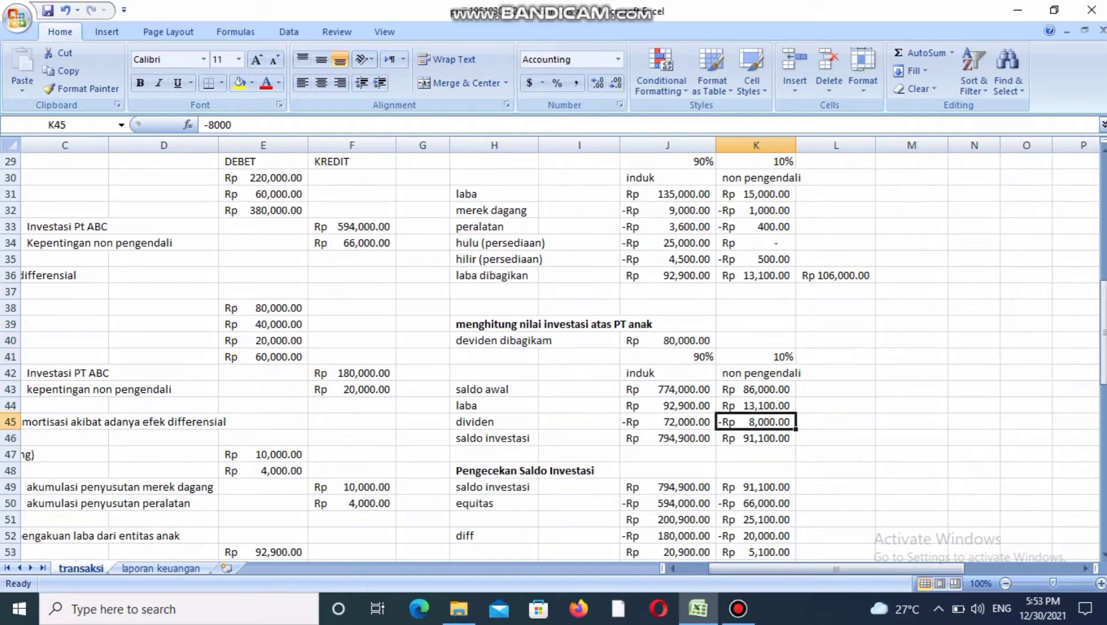
Compare the saldo investasi totals for induk and non pengendali with the saldo investasi row under Pengecekan Saldo Investasi.
{"action": "left_click", "coordinate": [668, 438]}
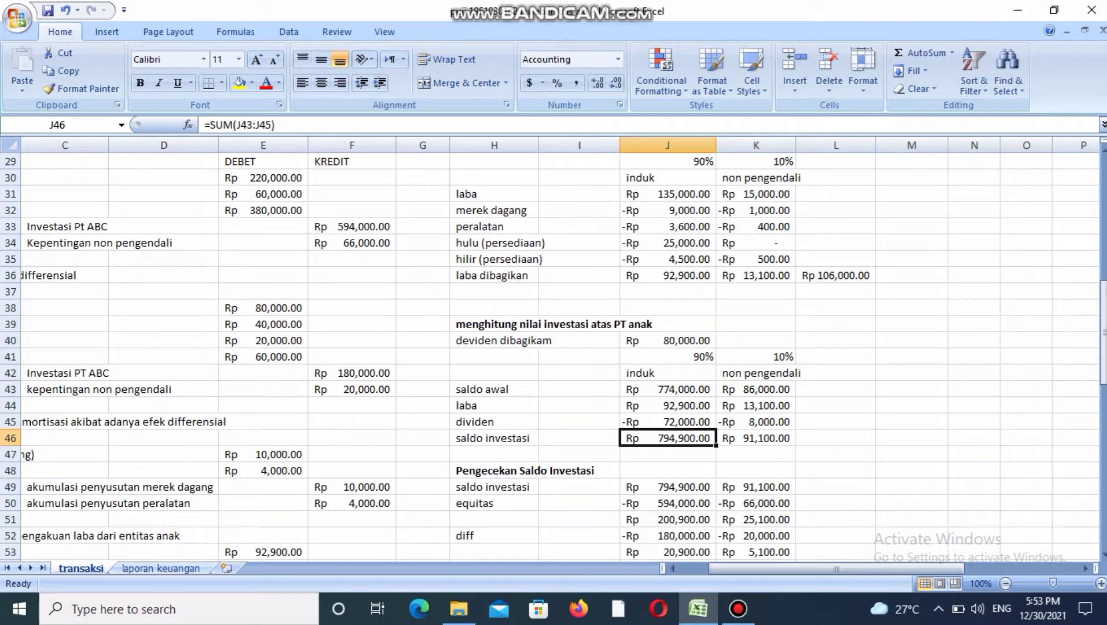
{"action": "left_click", "coordinate": [756, 438]}
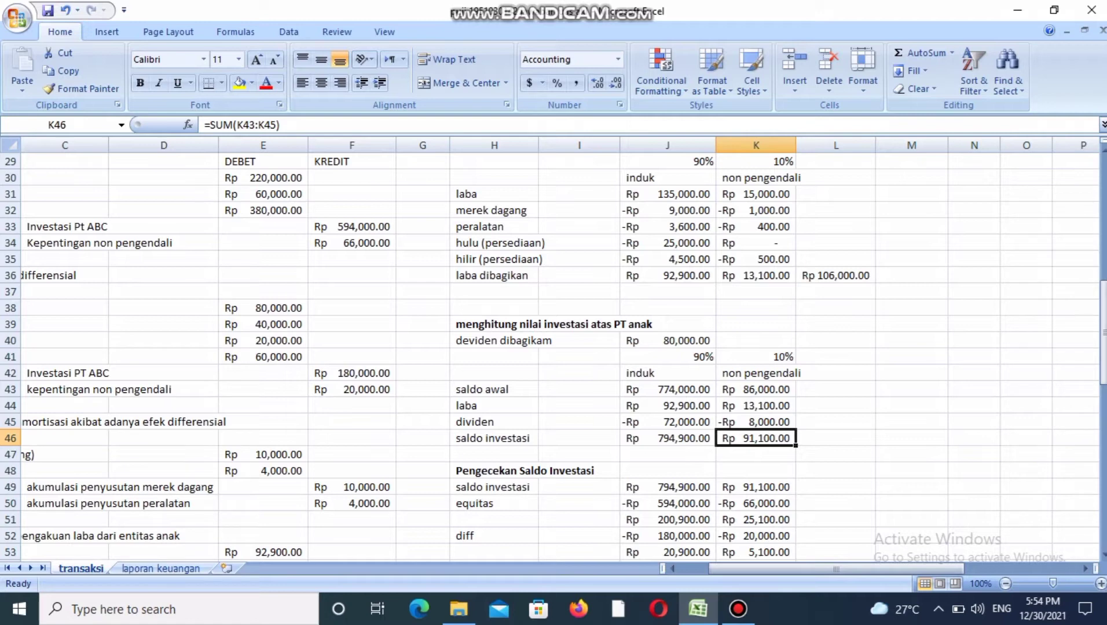
{"action": "left_click", "coordinate": [667, 503]}
{"action": "left_click", "coordinate": [667, 487]}
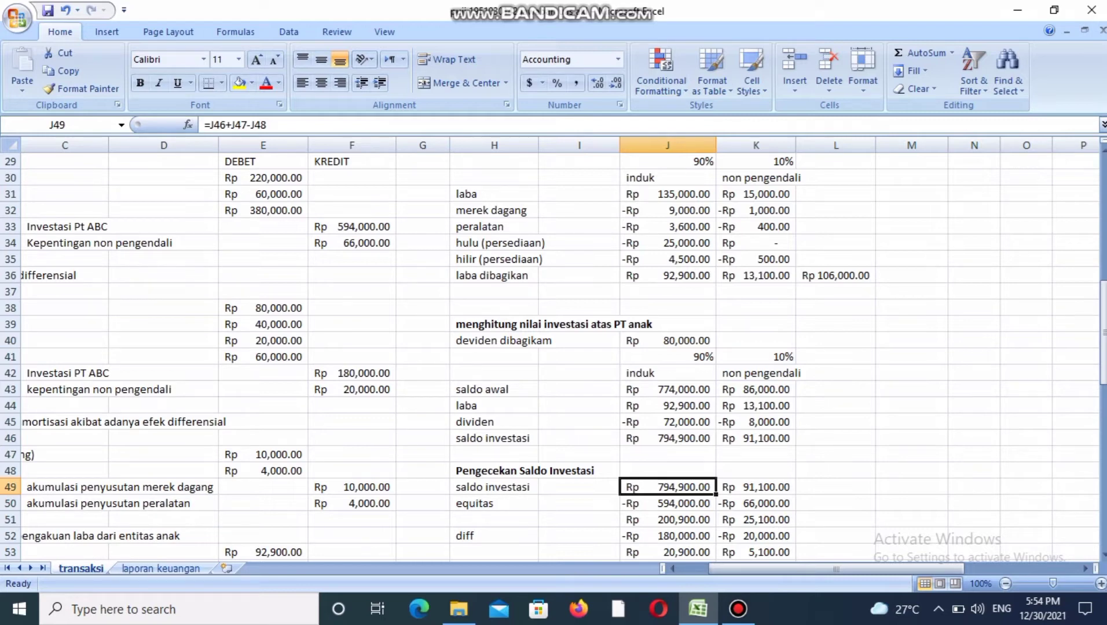
{"action": "left_click", "coordinate": [756, 487]}
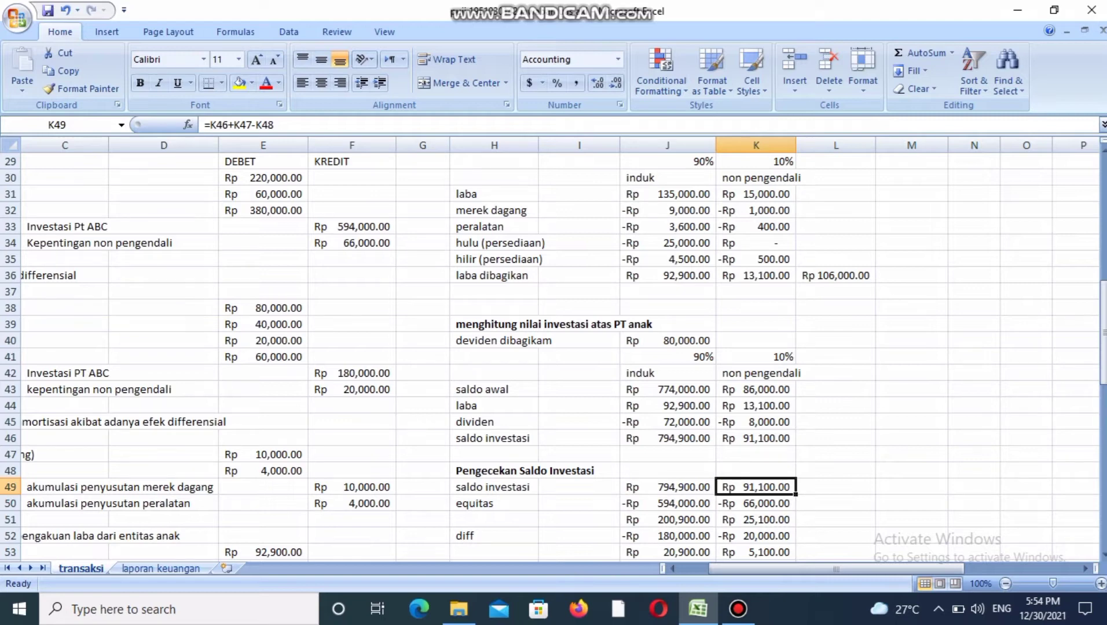
Trace the equitas deductions under Pengecekan Saldo Investasi back to the nilai buku row's 90% and 10% shares.
{"action": "left_click", "coordinate": [667, 504]}
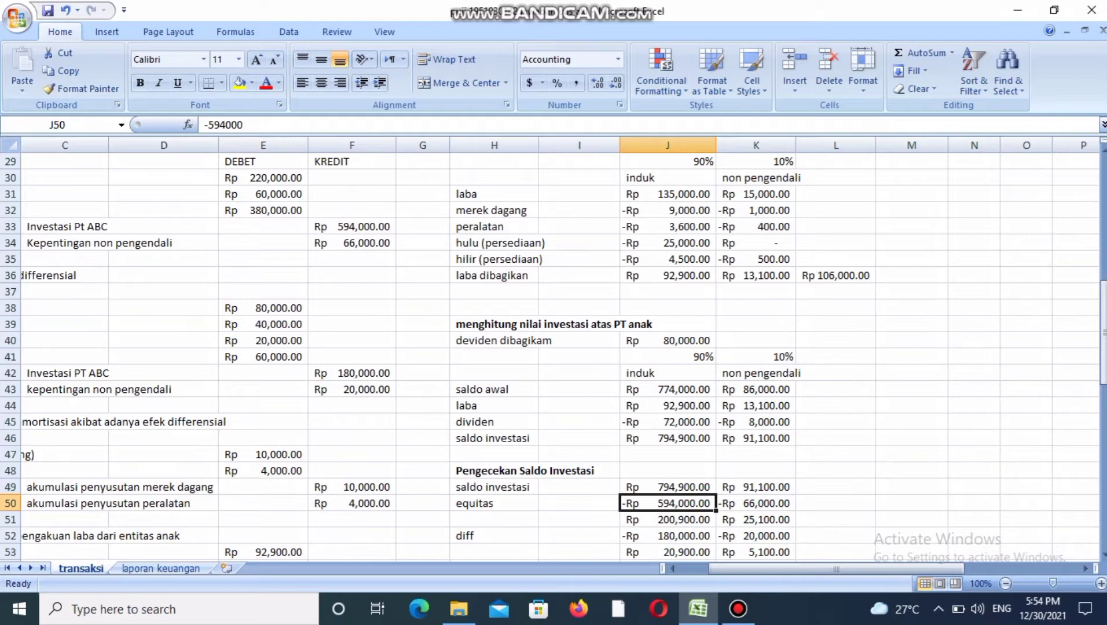
{"action": "left_click_drag", "start_coordinate": [1103, 313], "coordinate": [1103, 162]}
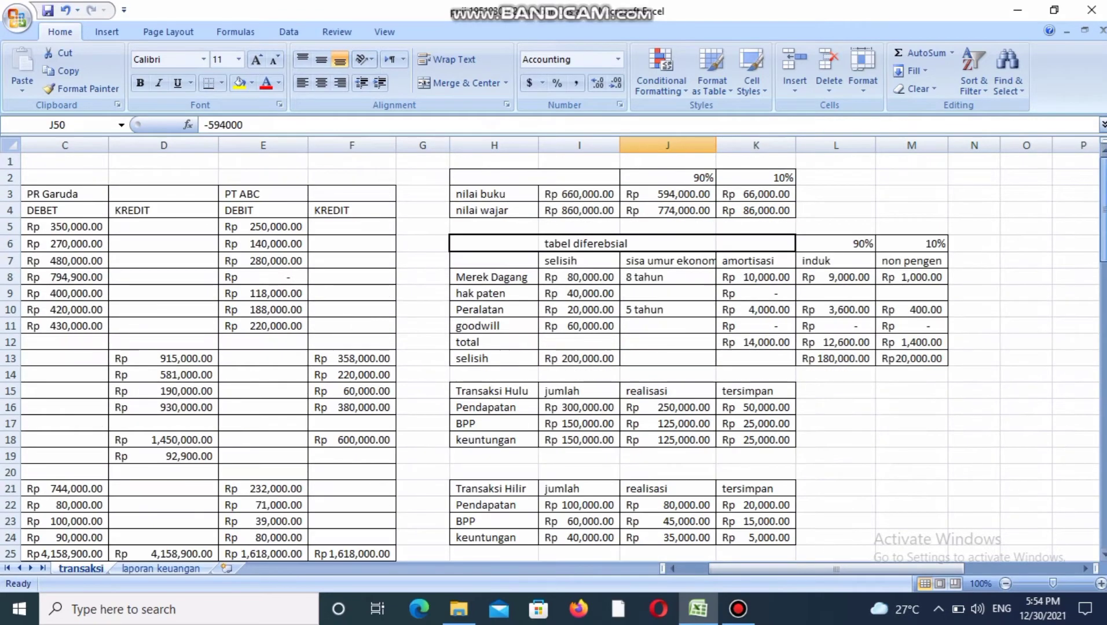
{"action": "left_click", "coordinate": [711, 199]}
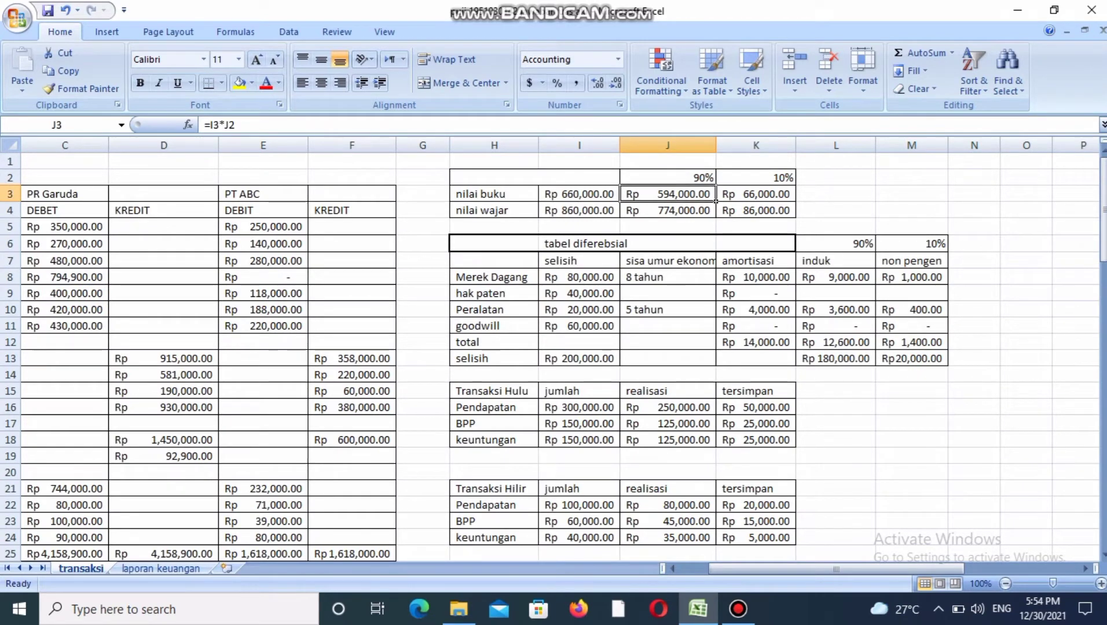
{"action": "left_click", "coordinate": [756, 195]}
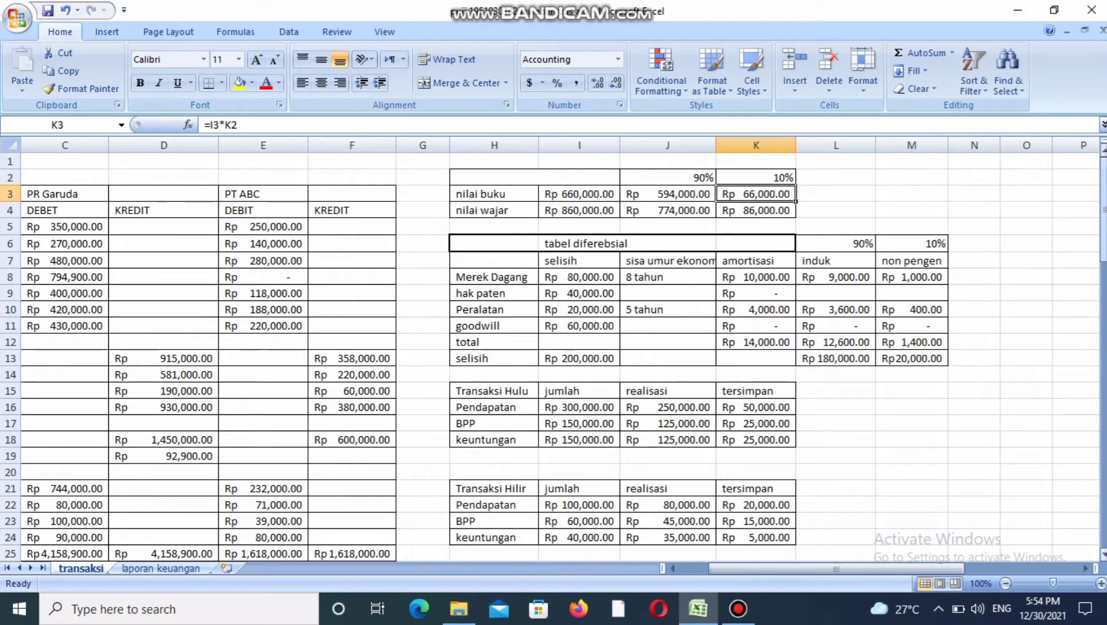
Trace the diff deductions for induk and non pengendali back to the selisih row of the differential table.
{"action": "left_click_drag", "start_coordinate": [1103, 246], "coordinate": [1104, 397]}
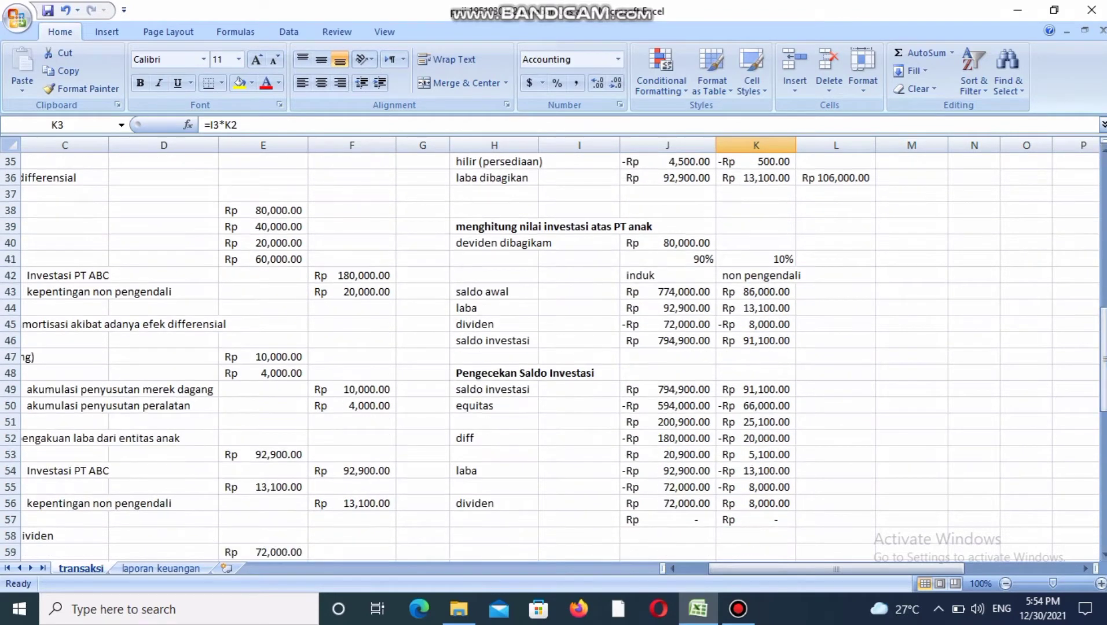
{"action": "left_click", "coordinate": [668, 439]}
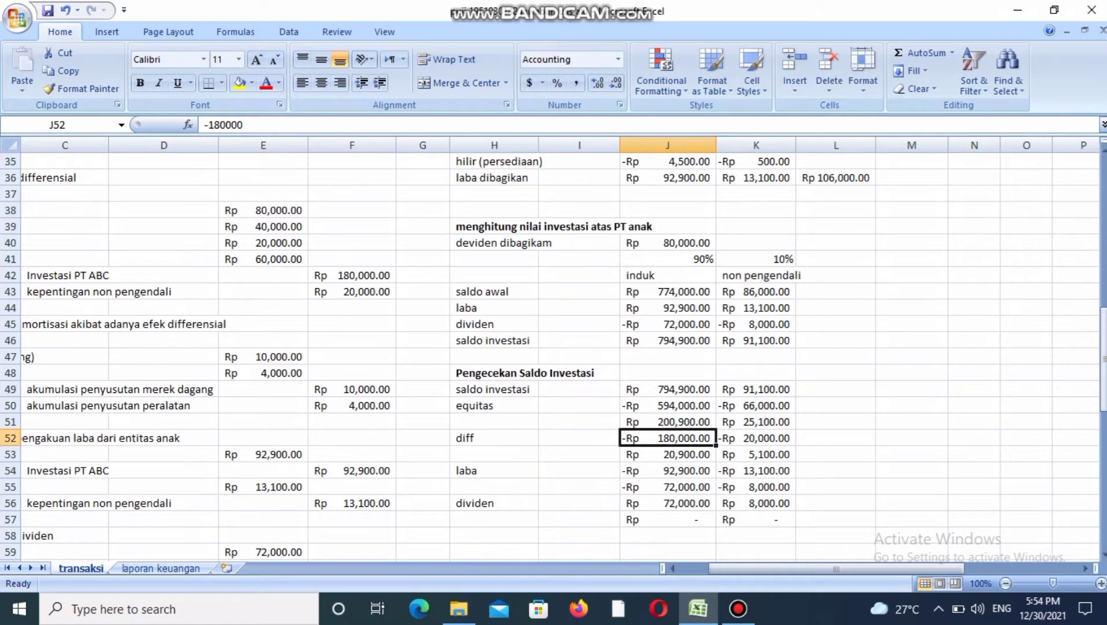
{"action": "left_click", "coordinate": [756, 439]}
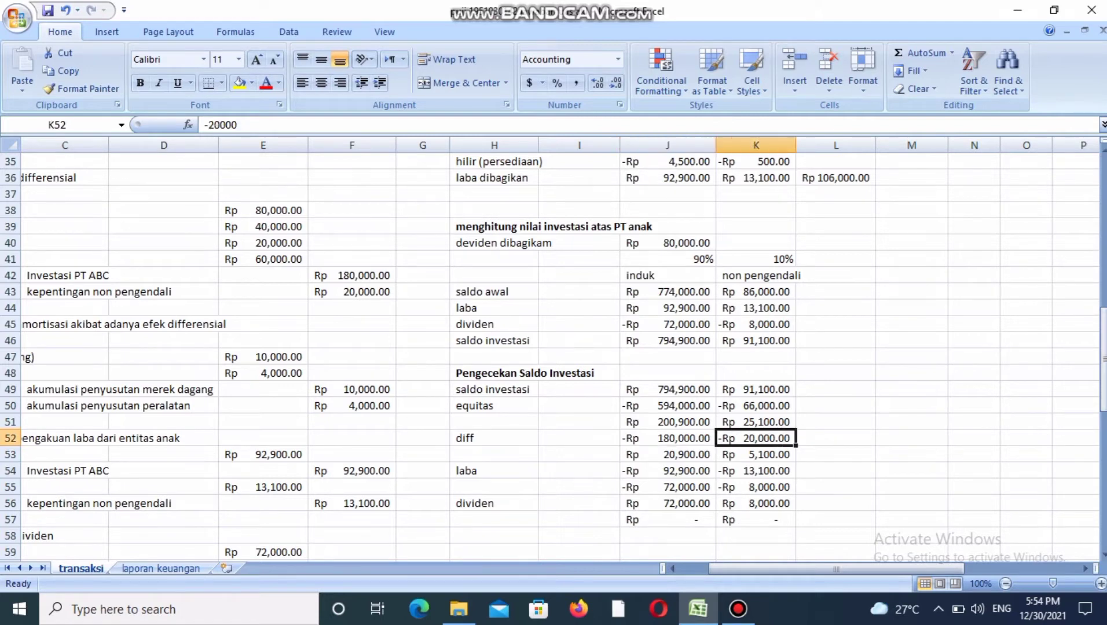
{"action": "left_click", "coordinate": [667, 438]}
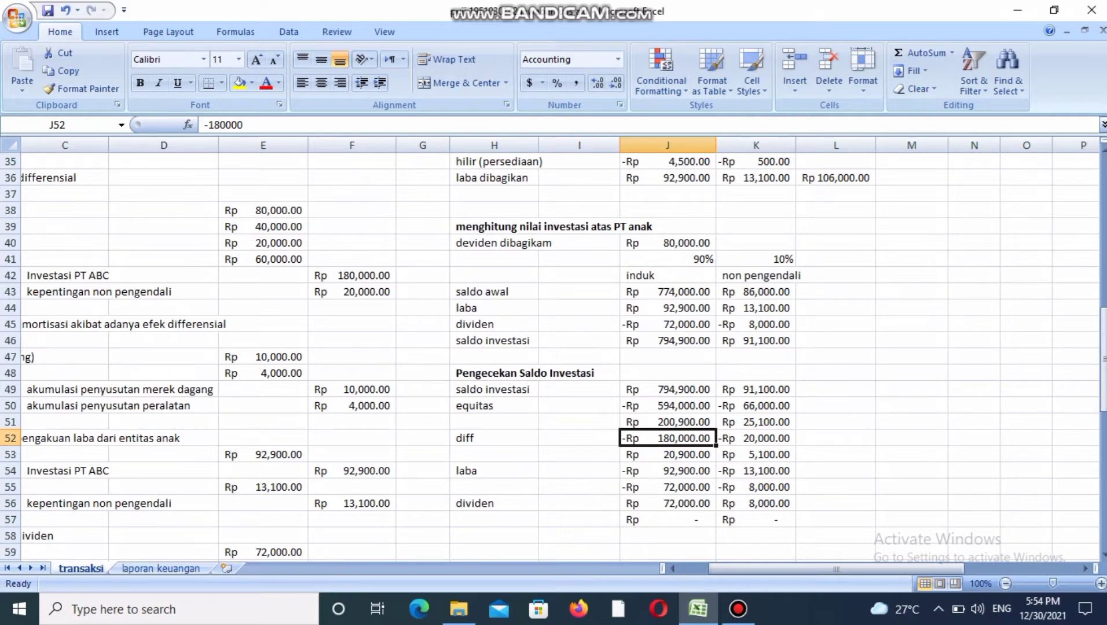
{"action": "left_click", "coordinate": [756, 439]}
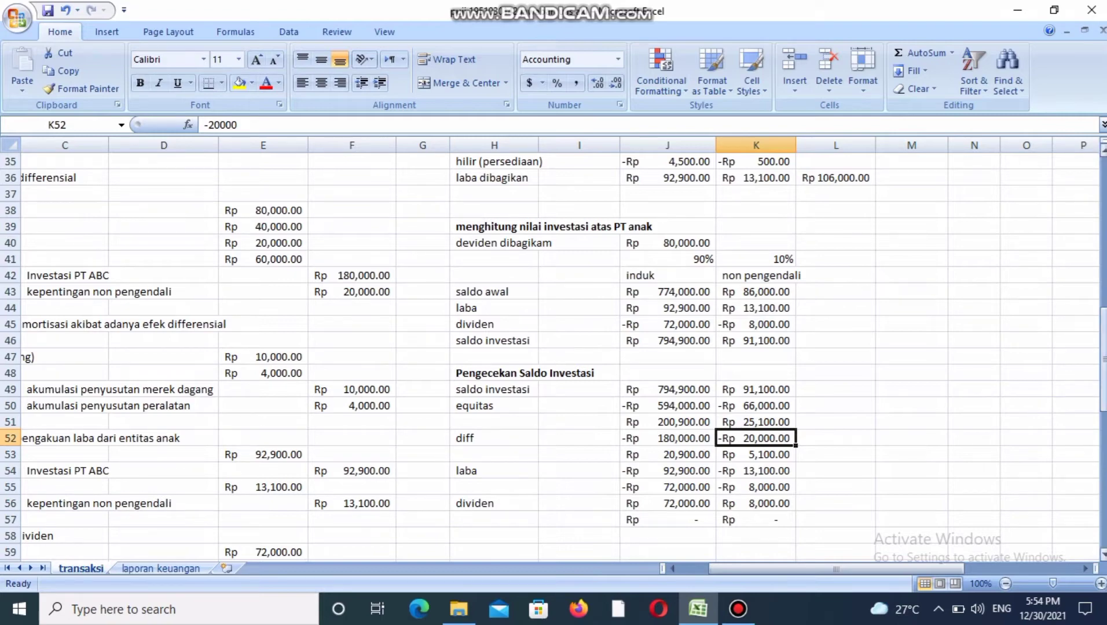
{"action": "scroll", "coordinate": [553, 356], "scroll_direction": "up", "scroll_amount": 9}
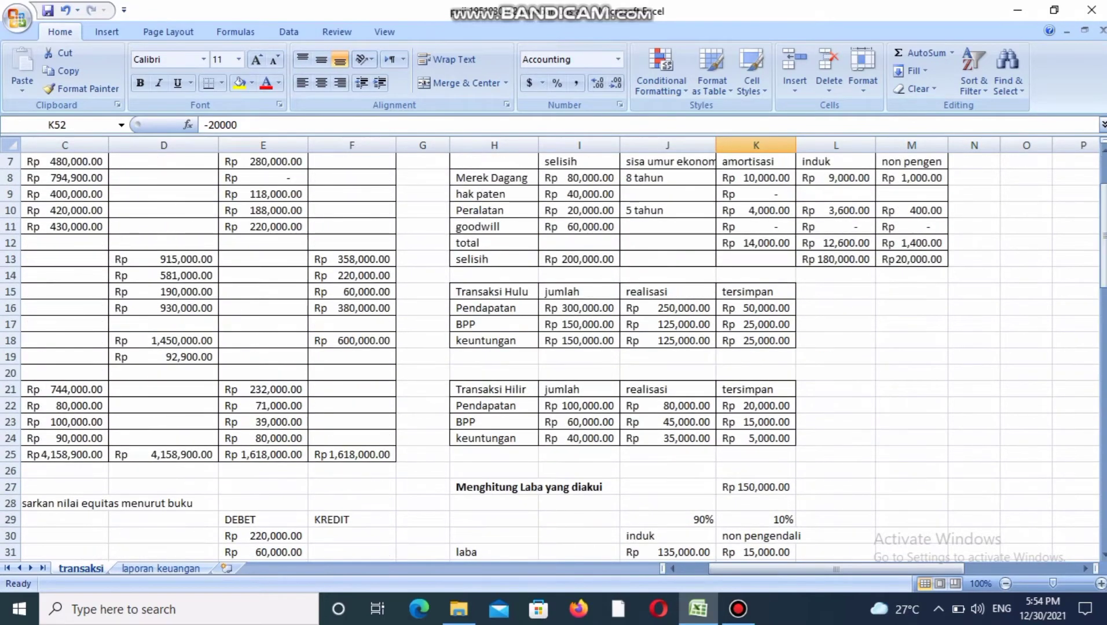
{"action": "left_click", "coordinate": [873, 263]}
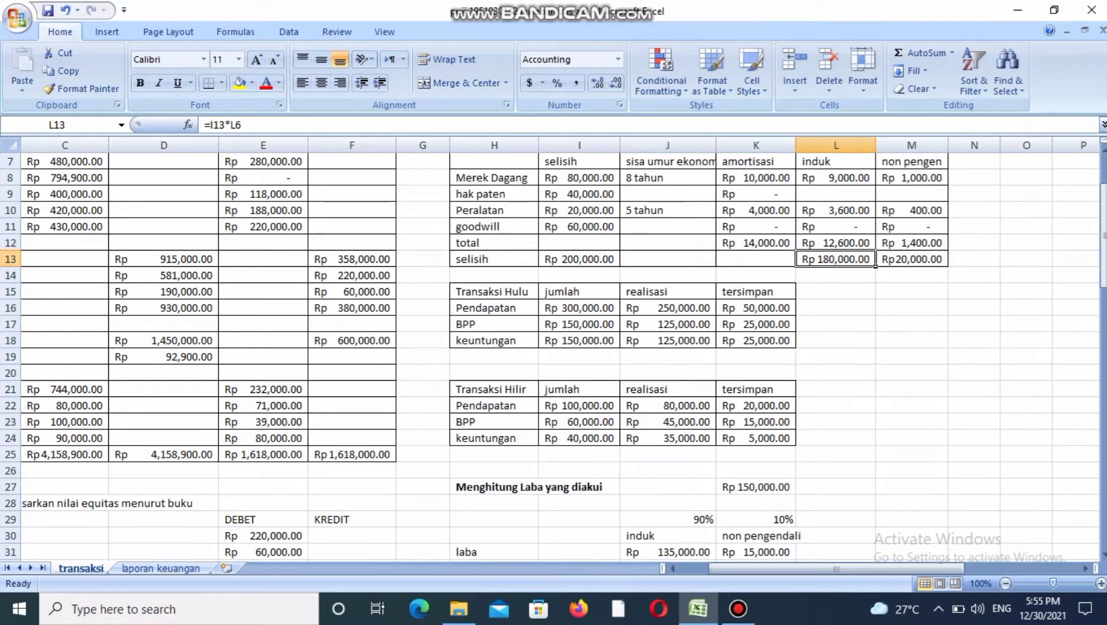
{"action": "left_click", "coordinate": [920, 261]}
Compare the laba deductions in the investment balance check with the laba row of the investment value calculation for both owners.
{"action": "left_click_drag", "start_coordinate": [1103, 236], "coordinate": [1103, 355]}
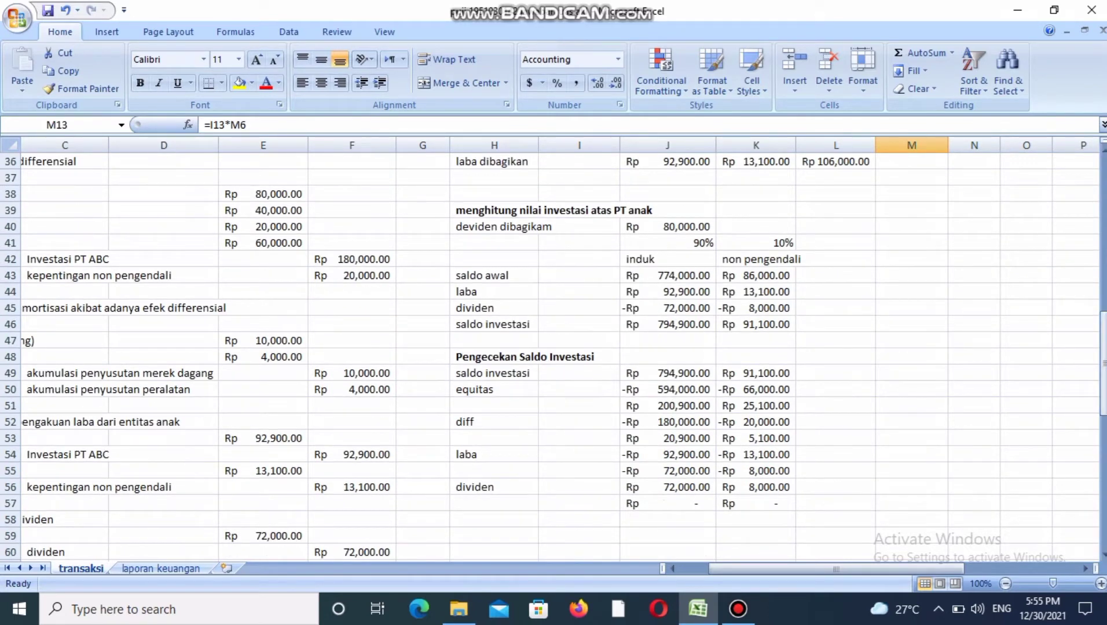
{"action": "left_click", "coordinate": [668, 455]}
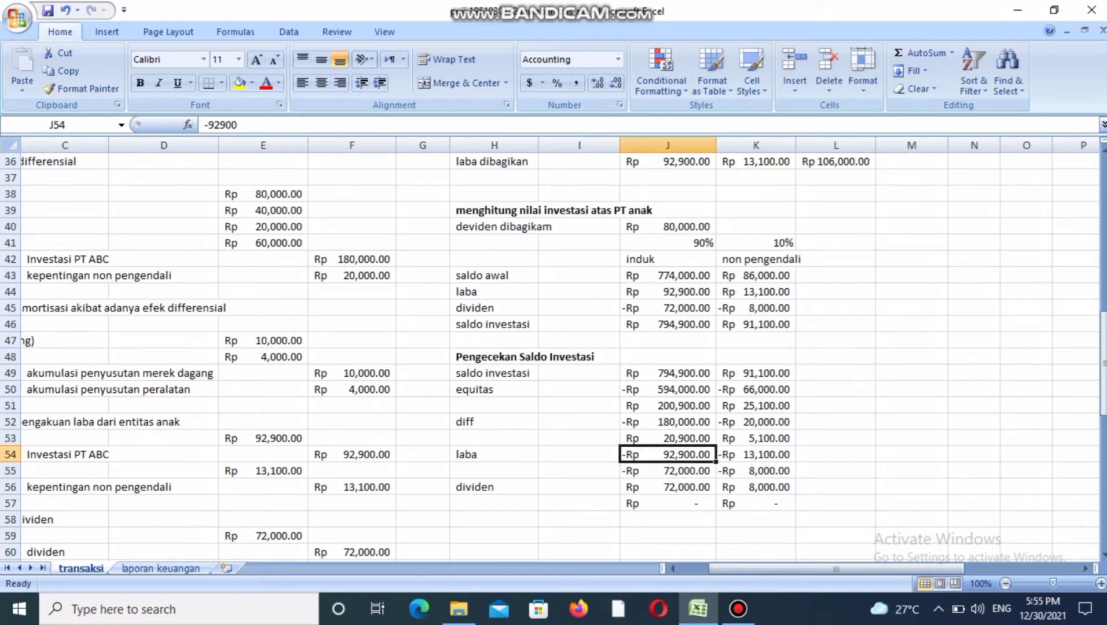
{"action": "left_click", "coordinate": [668, 292]}
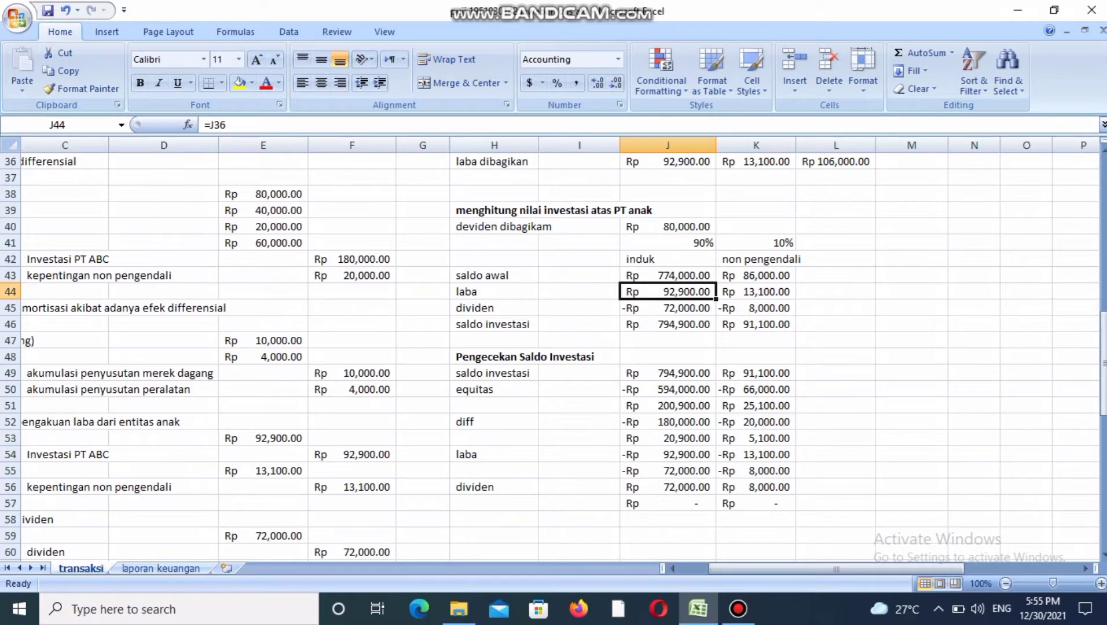
{"action": "left_click", "coordinate": [667, 455]}
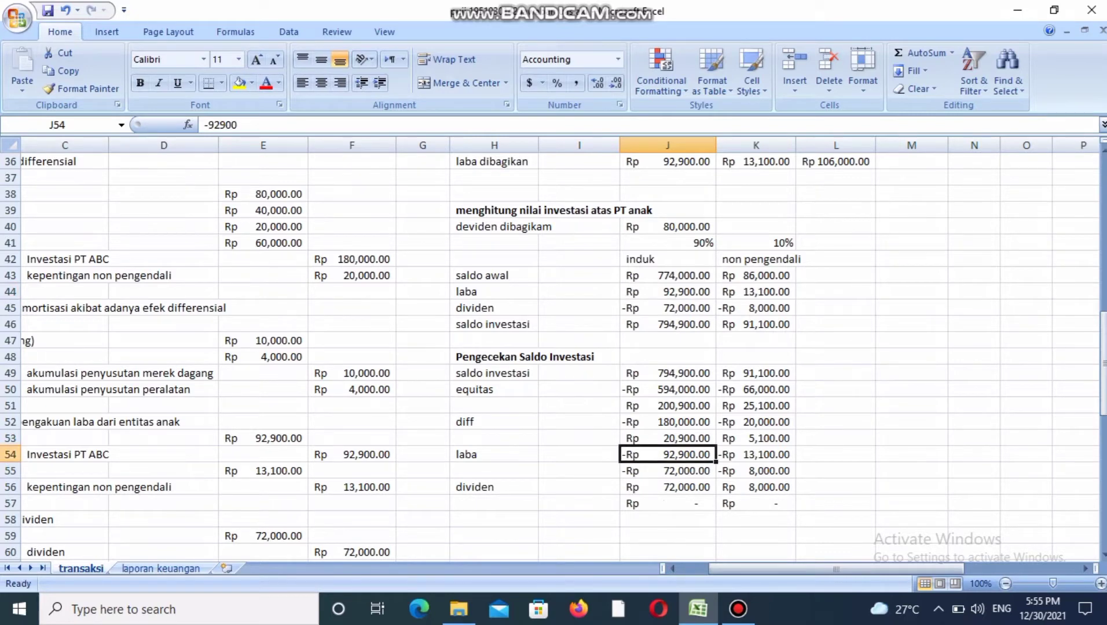
{"action": "left_click", "coordinate": [756, 291]}
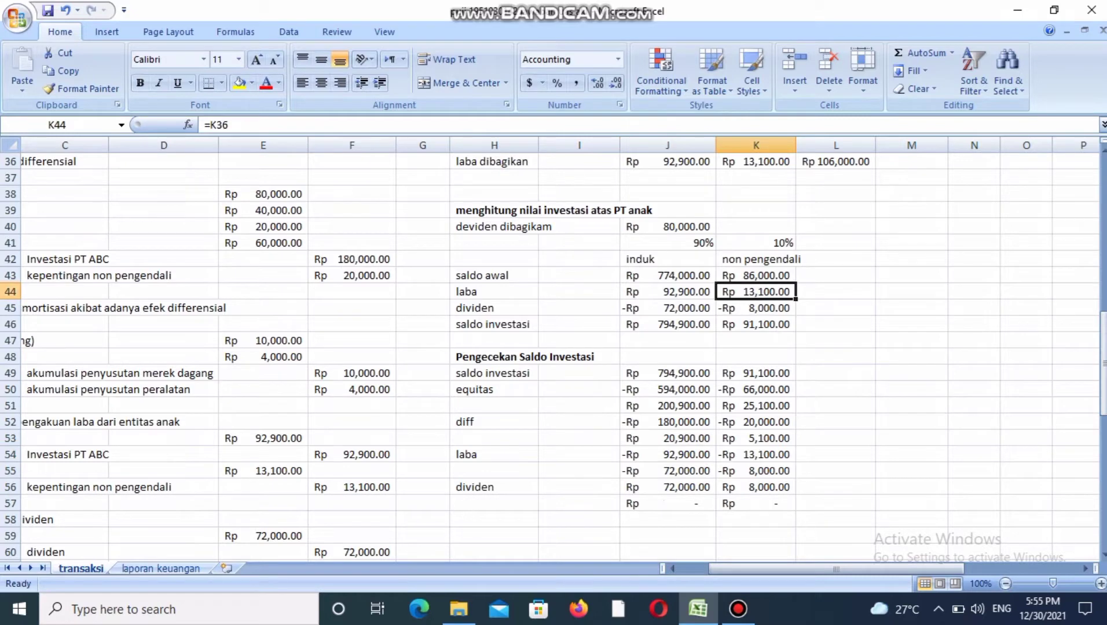
{"action": "left_click", "coordinate": [756, 455]}
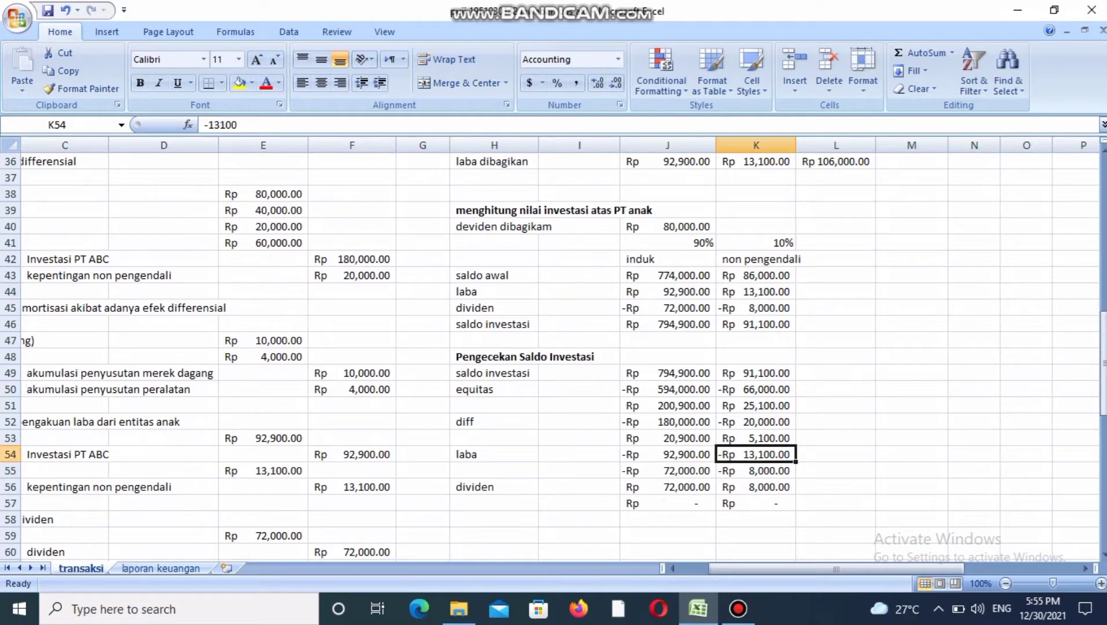
Compare the dividen row of the investment balance check with the dividen deductions in the investment value calculation for both owners.
{"action": "left_click", "coordinate": [667, 487]}
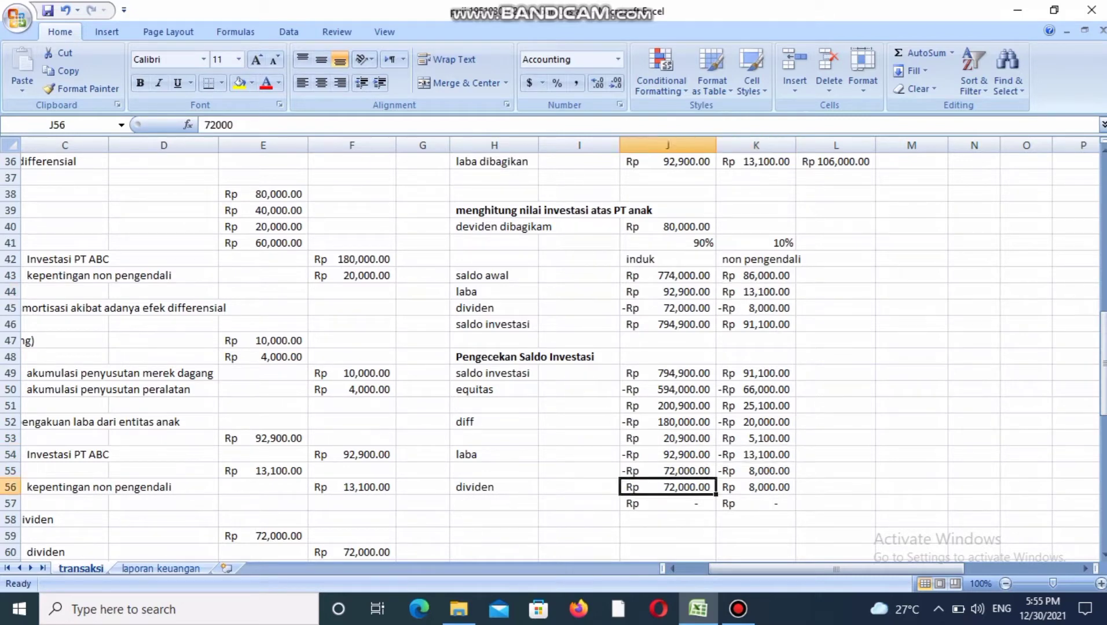
{"action": "left_click", "coordinate": [667, 308]}
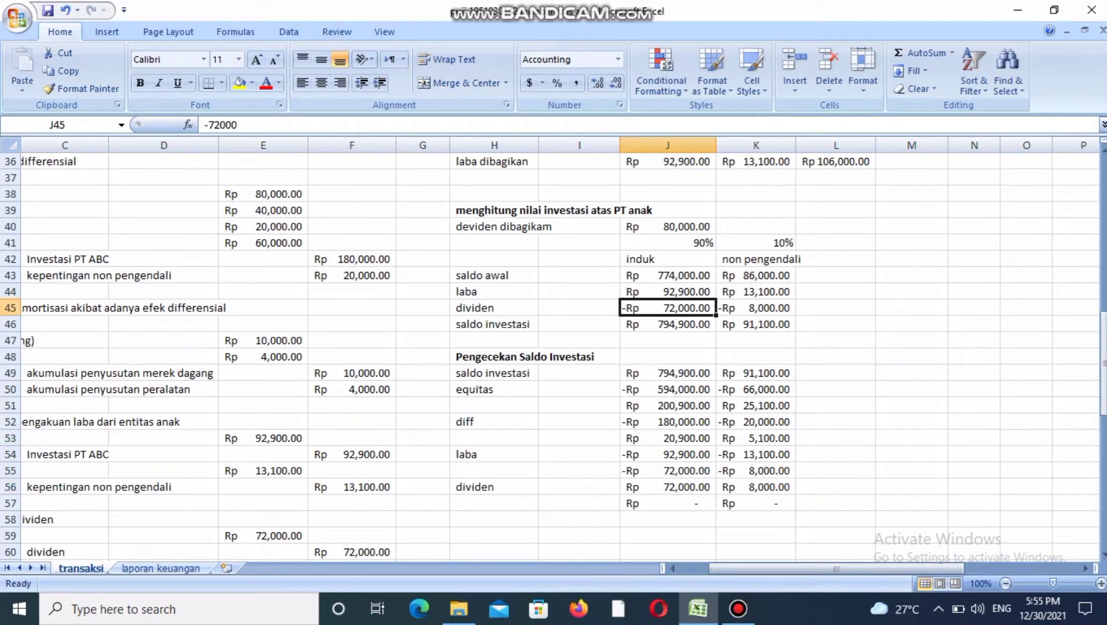
{"action": "left_click", "coordinate": [668, 487]}
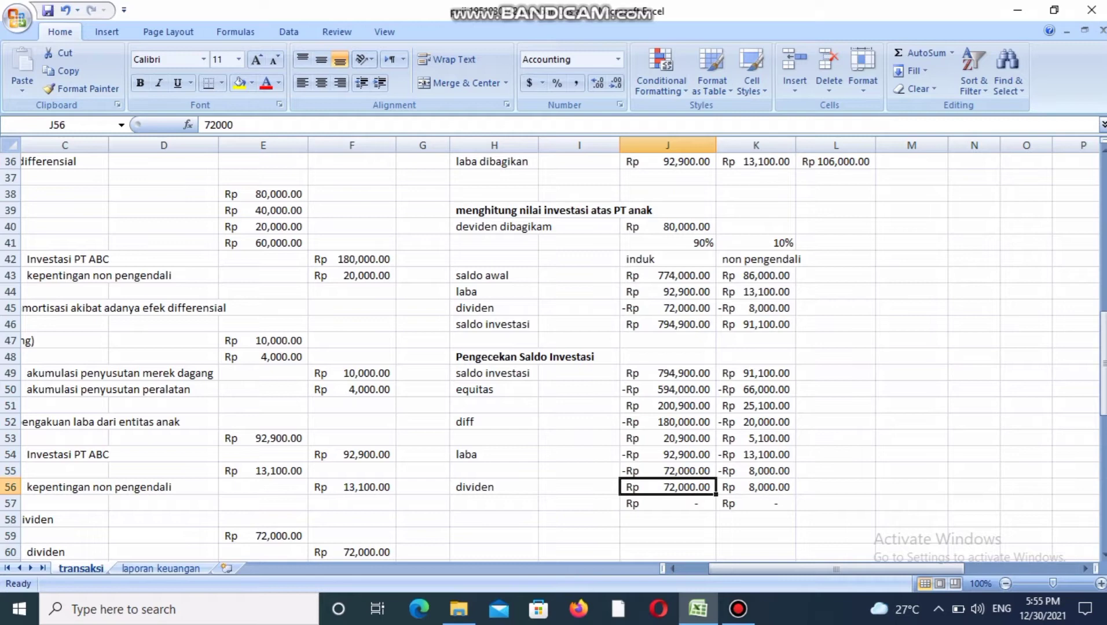
{"action": "left_click", "coordinate": [756, 308]}
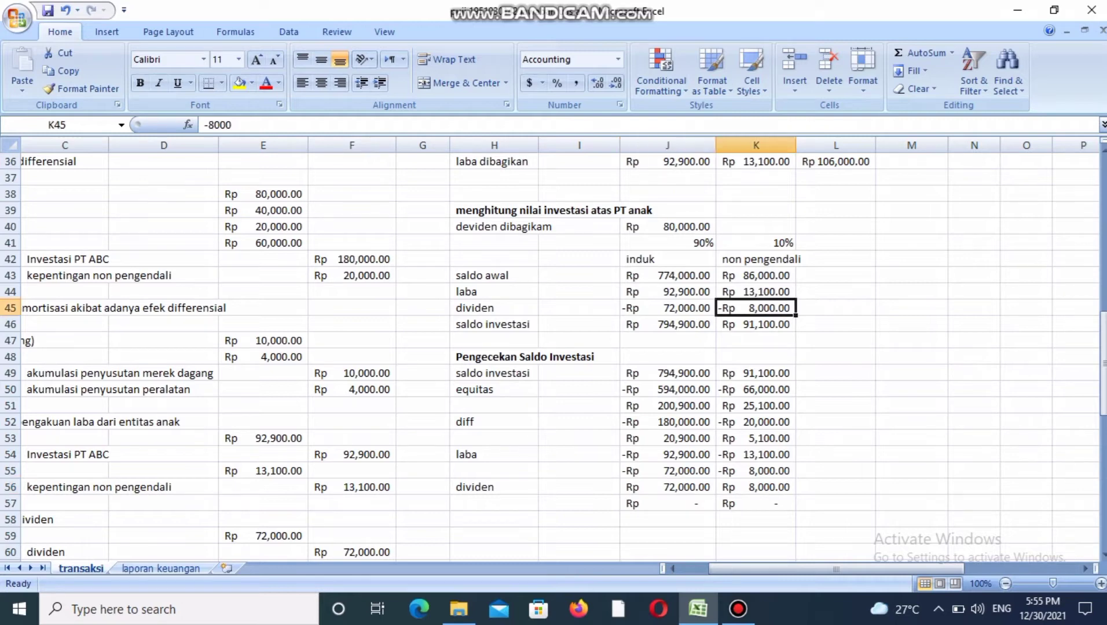
{"action": "left_click", "coordinate": [756, 487]}
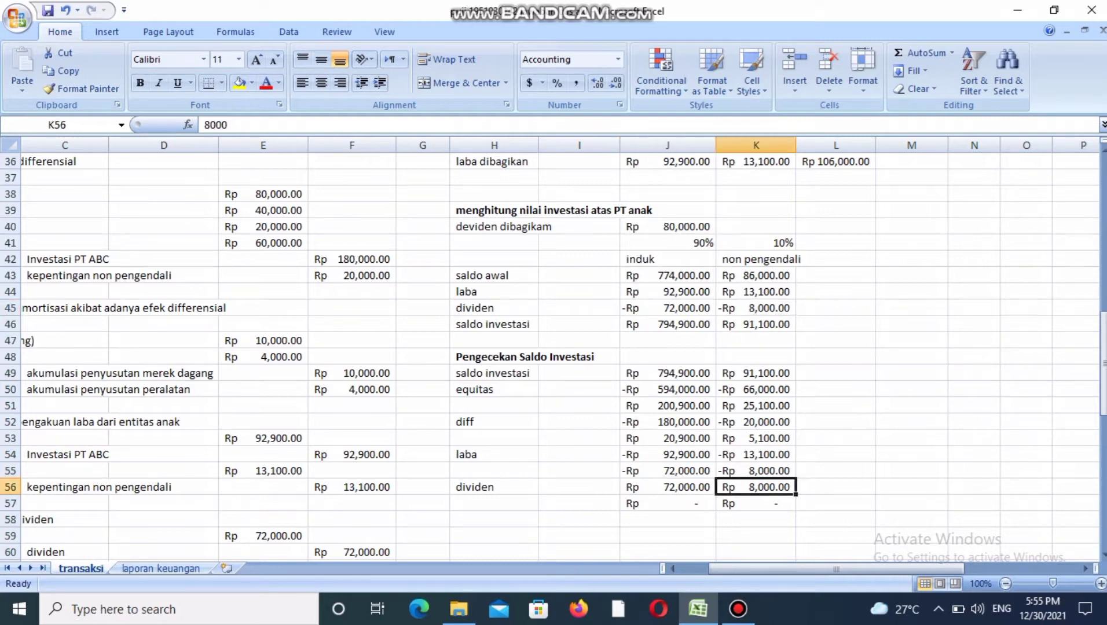
Check the final row of Pengecekan Saldo Investasi for both owners against its starting saldo investasi amounts.
{"action": "left_click", "coordinate": [667, 504]}
{"action": "left_click", "coordinate": [756, 504]}
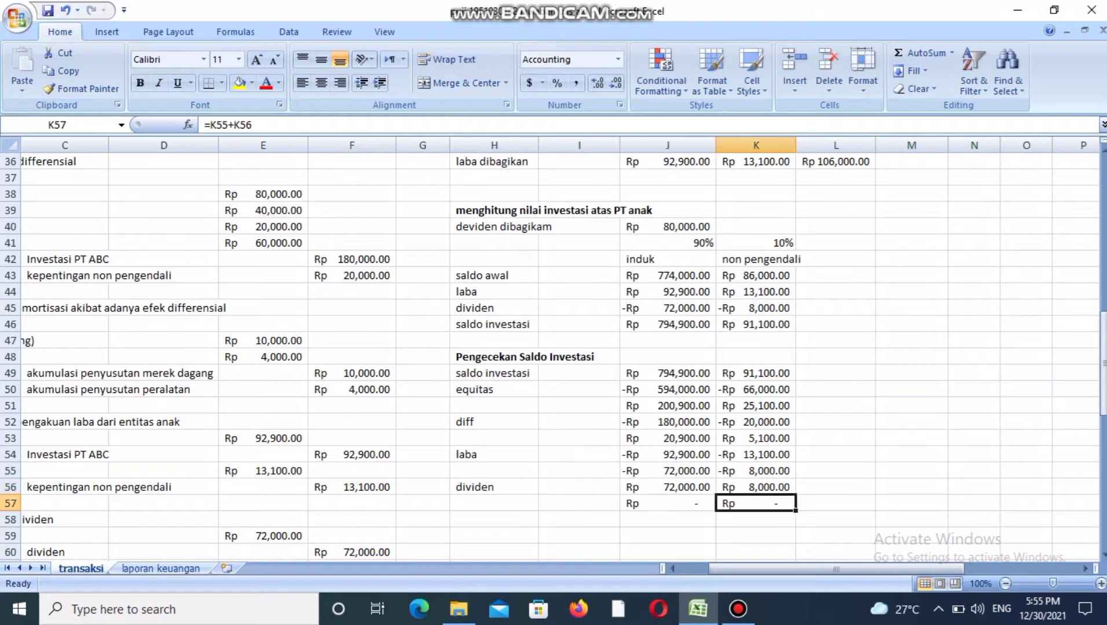
{"action": "left_click", "coordinate": [667, 504]}
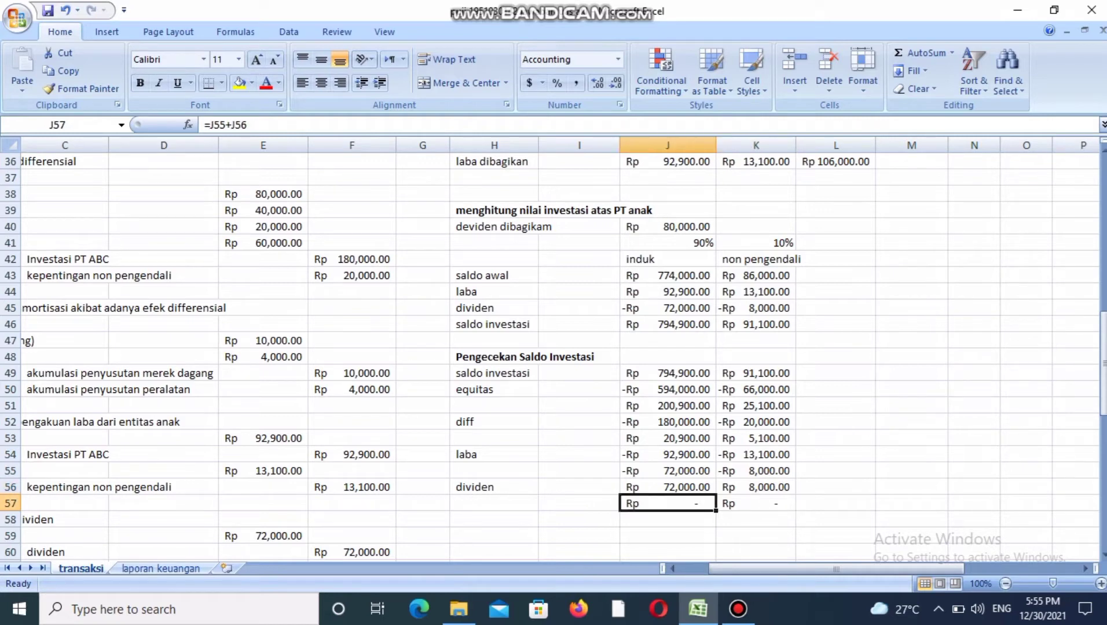
{"action": "left_click", "coordinate": [667, 373]}
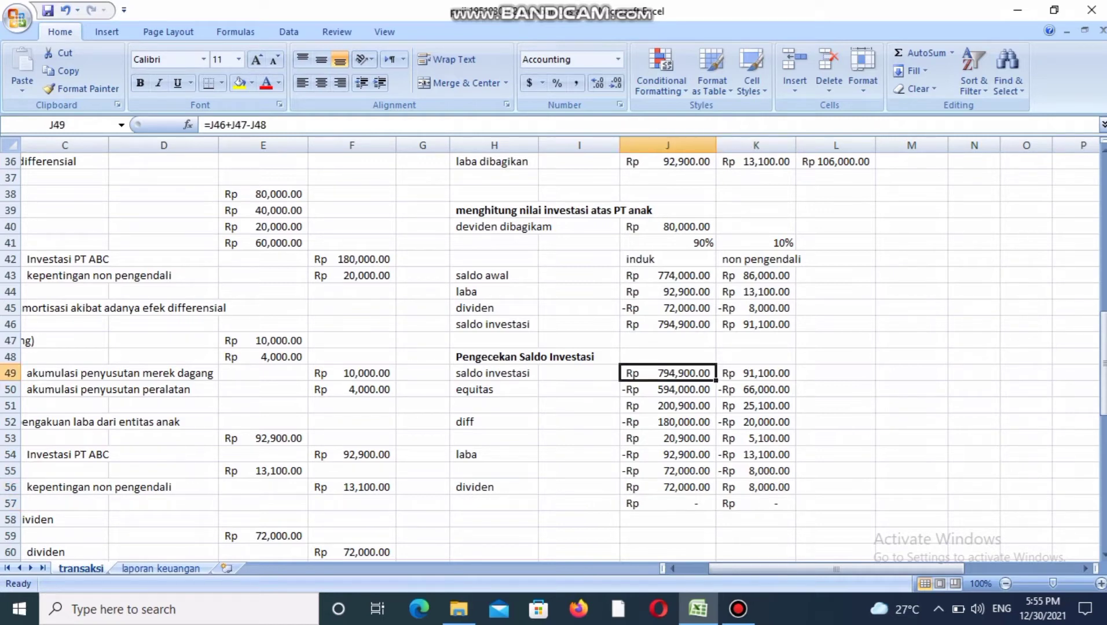
{"action": "left_click", "coordinate": [756, 374]}
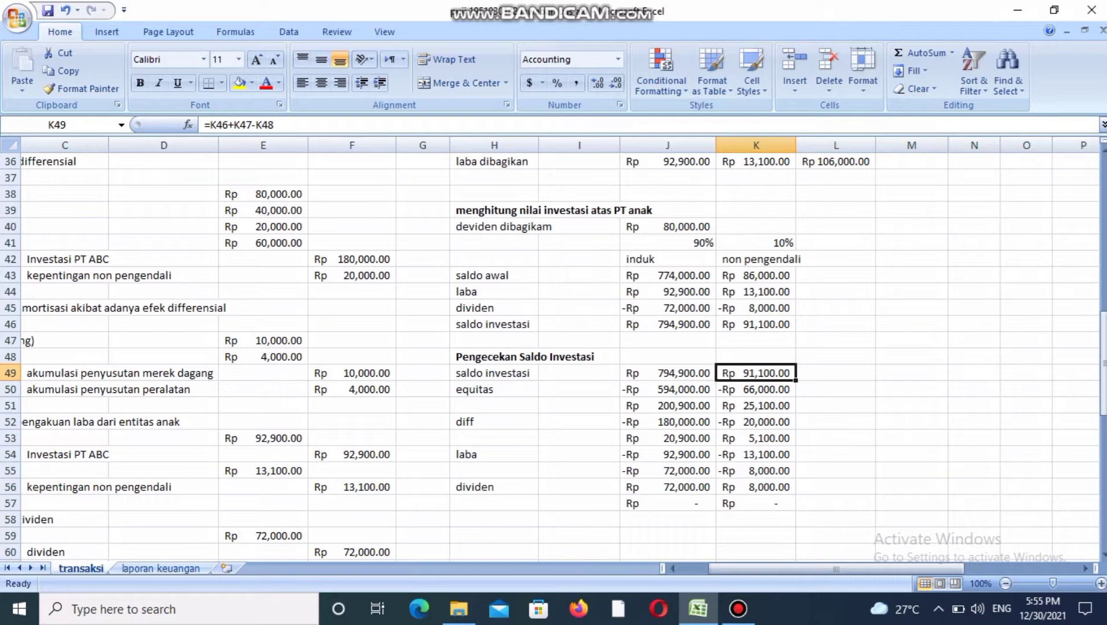
Examine PT Garuda's Investasi Entitas Anak debit and penghasilan dari entitas anak credit in the trial balance.
{"action": "key", "text": "Left"}
{"action": "key", "text": "Left"}
{"action": "key", "text": "Left"}
{"action": "key", "text": "Left"}
{"action": "key", "text": "Left"}
{"action": "key", "text": "Left"}
{"action": "key", "text": "Left"}
{"action": "key", "text": "Left"}
{"action": "key", "text": "Left"}
{"action": "key", "text": "Left"}
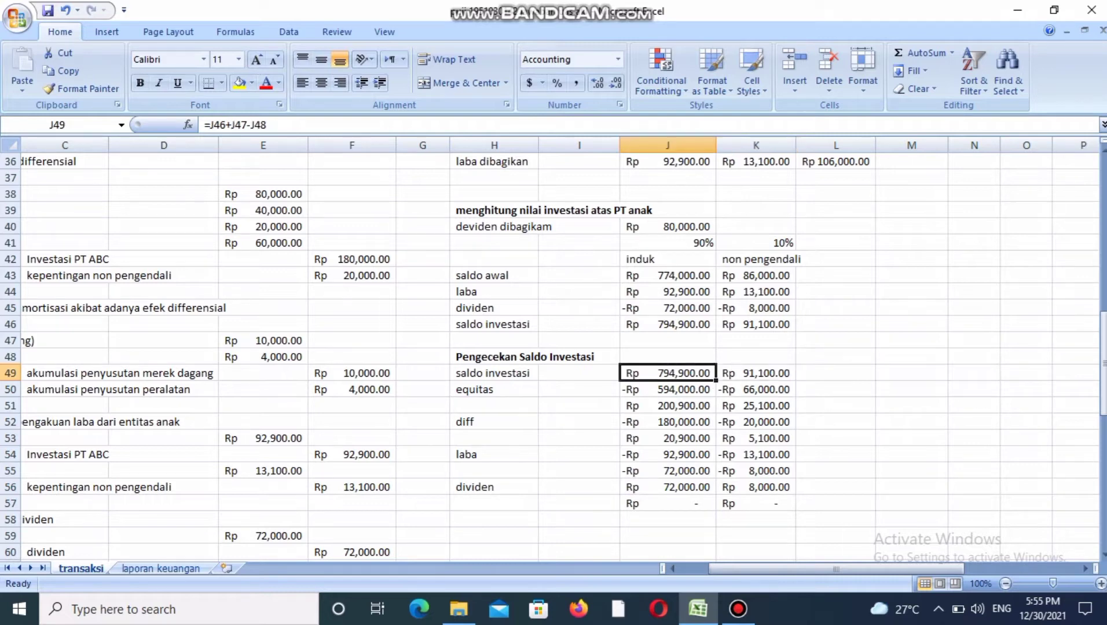
{"action": "key", "text": "Up"}
{"action": "key", "text": "Up"}
{"action": "key", "text": "Up"}
{"action": "key", "text": "Up"}
{"action": "key", "text": "Up"}
{"action": "key", "text": "Up"}
{"action": "key", "text": "Up"}
{"action": "key", "text": "Up"}
{"action": "key", "text": "Up"}
{"action": "key", "text": "Up"}
{"action": "key", "text": "Up"}
{"action": "key", "text": "Up"}
{"action": "key", "text": "Up"}
{"action": "key", "text": "Up"}
{"action": "key", "text": "Up"}
{"action": "key", "text": "Up"}
{"action": "key", "text": "Up"}
{"action": "key", "text": "Up"}
{"action": "key", "text": "Up"}
{"action": "key", "text": "Up"}
{"action": "key", "text": "Up"}
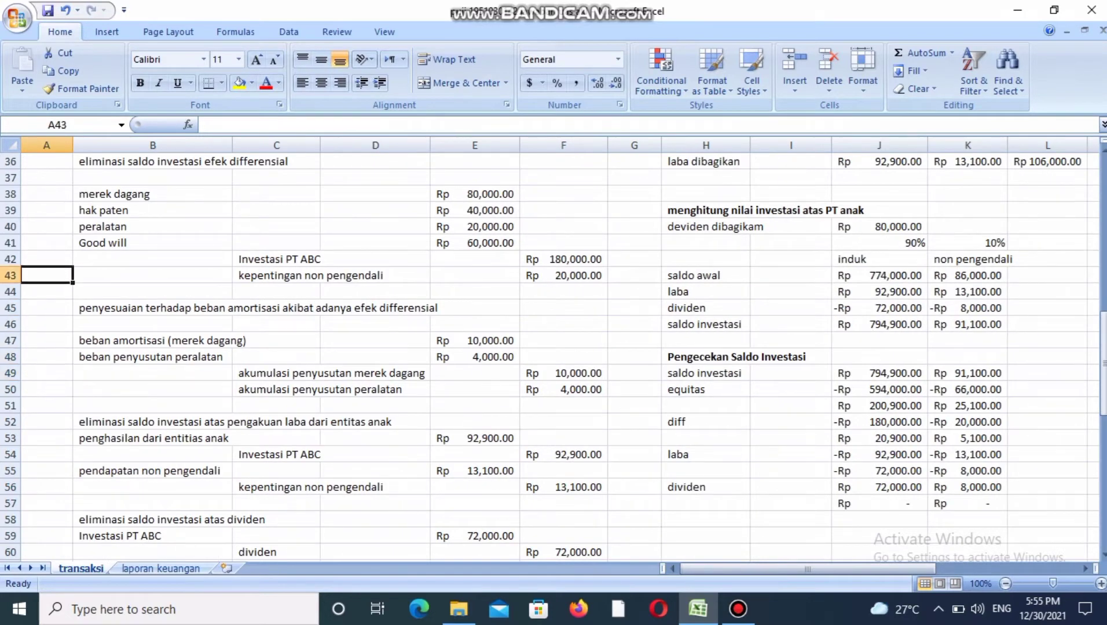
{"action": "key", "text": "Up"}
{"action": "key", "text": "Up"}
{"action": "key", "text": "Up"}
{"action": "key", "text": "Up"}
{"action": "key", "text": "Up"}
{"action": "key", "text": "Up"}
{"action": "key", "text": "Up"}
{"action": "key", "text": "Up"}
{"action": "key", "text": "Up"}
{"action": "key", "text": "Up"}
{"action": "key", "text": "Up"}
{"action": "key", "text": "Up"}
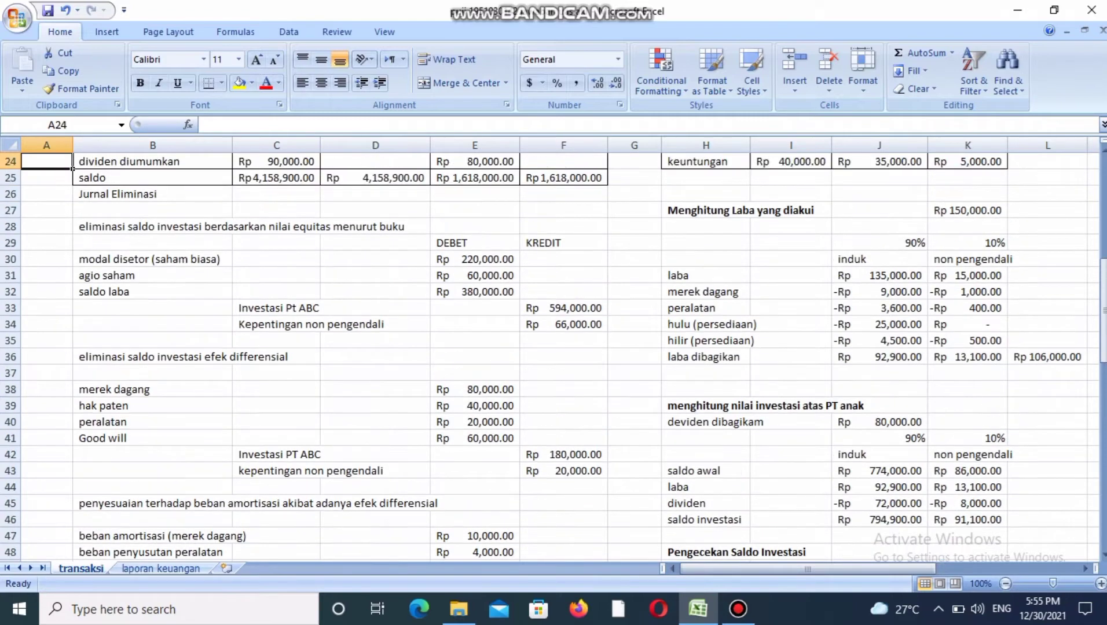
{"action": "key", "text": "Up"}
{"action": "key", "text": "Up"}
{"action": "key", "text": "Up"}
{"action": "key", "text": "Up"}
{"action": "key", "text": "Up"}
{"action": "key", "text": "Up"}
{"action": "key", "text": "Up"}
{"action": "key", "text": "Up"}
{"action": "key", "text": "Up"}
{"action": "key", "text": "Up"}
{"action": "key", "text": "Up"}
{"action": "key", "text": "Up"}
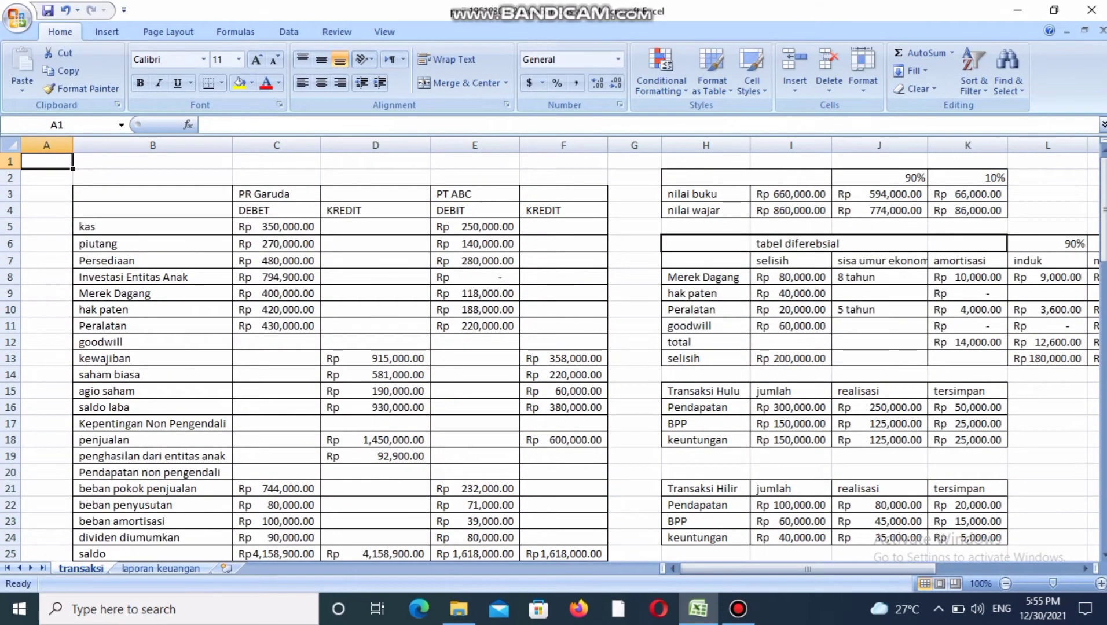
{"action": "left_click", "coordinate": [276, 277]}
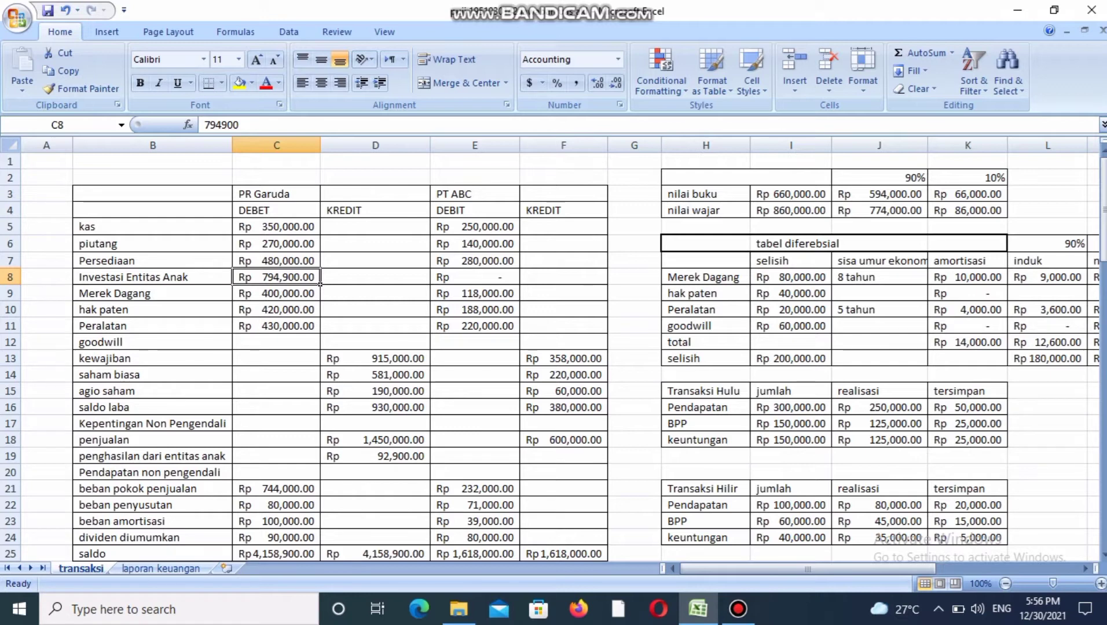
{"action": "left_click", "coordinate": [375, 456]}
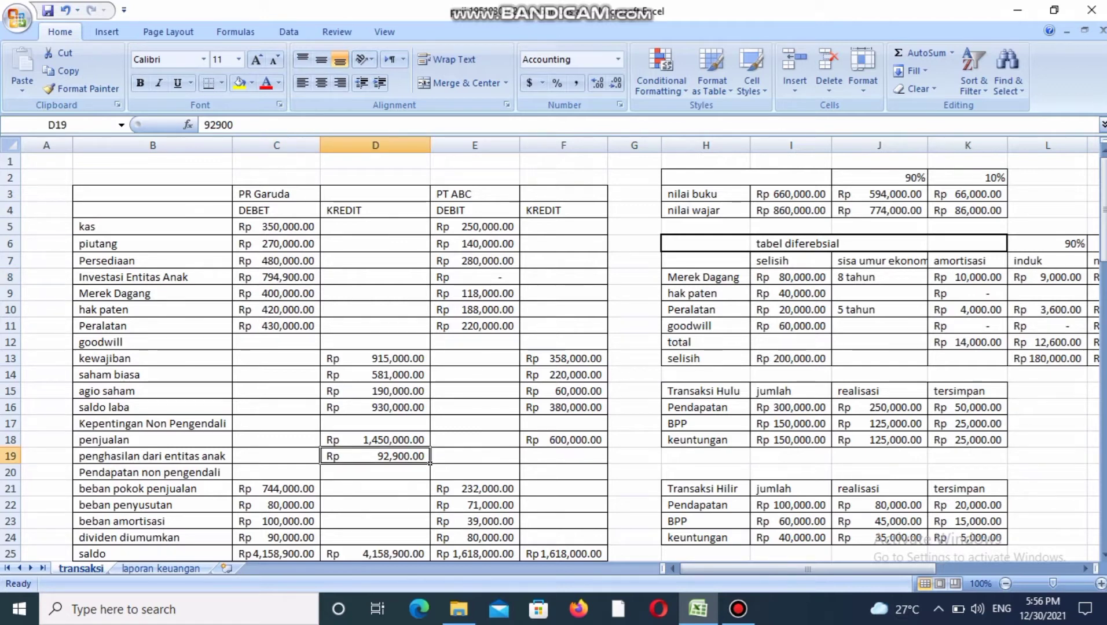
Compare the debit and credit totals for PT Garuda in the trial balance's saldo row.
{"action": "key", "text": "Down"}
{"action": "key", "text": "Down"}
{"action": "key", "text": "Down"}
{"action": "key", "text": "Down"}
{"action": "key", "text": "Down"}
{"action": "key", "text": "Down"}
{"action": "key", "text": "Down"}
{"action": "key", "text": "Down"}
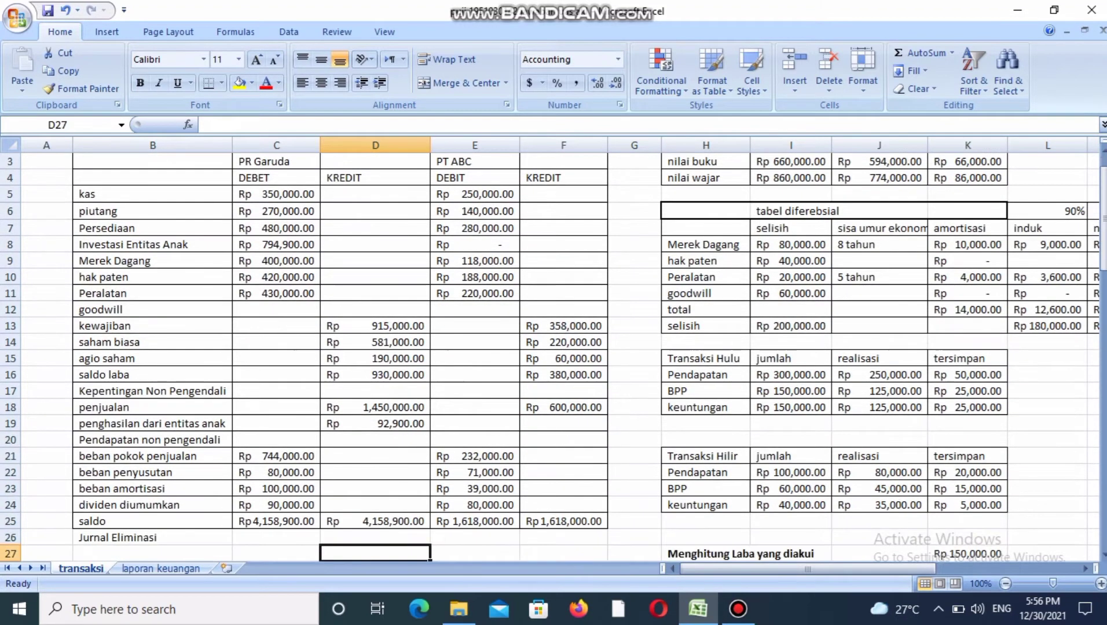
{"action": "left_click", "coordinate": [276, 522]}
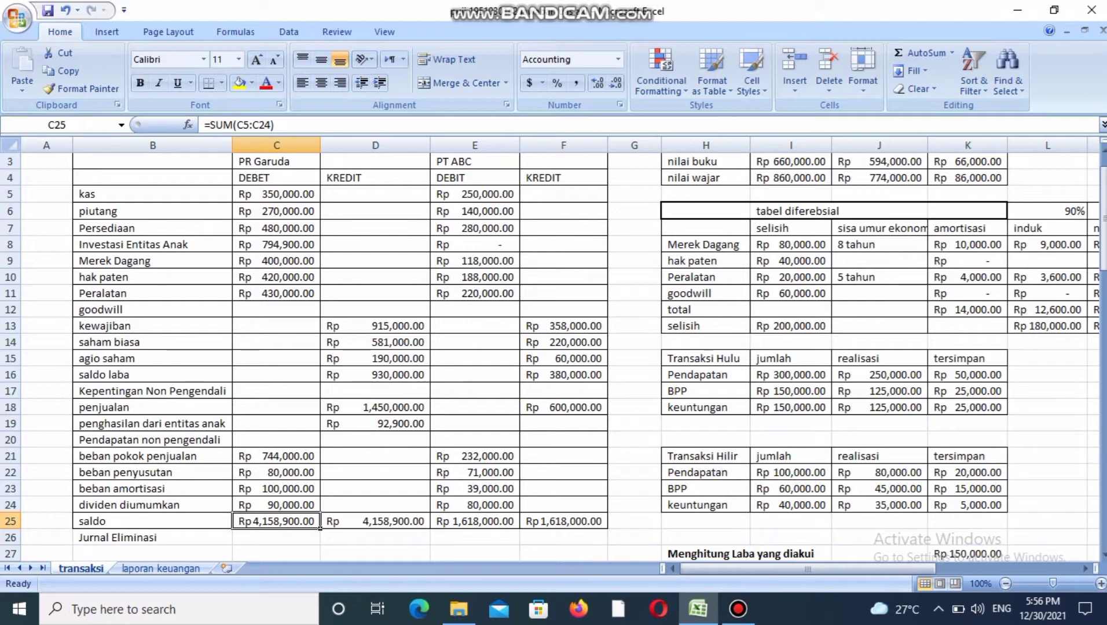
{"action": "left_click", "coordinate": [375, 522]}
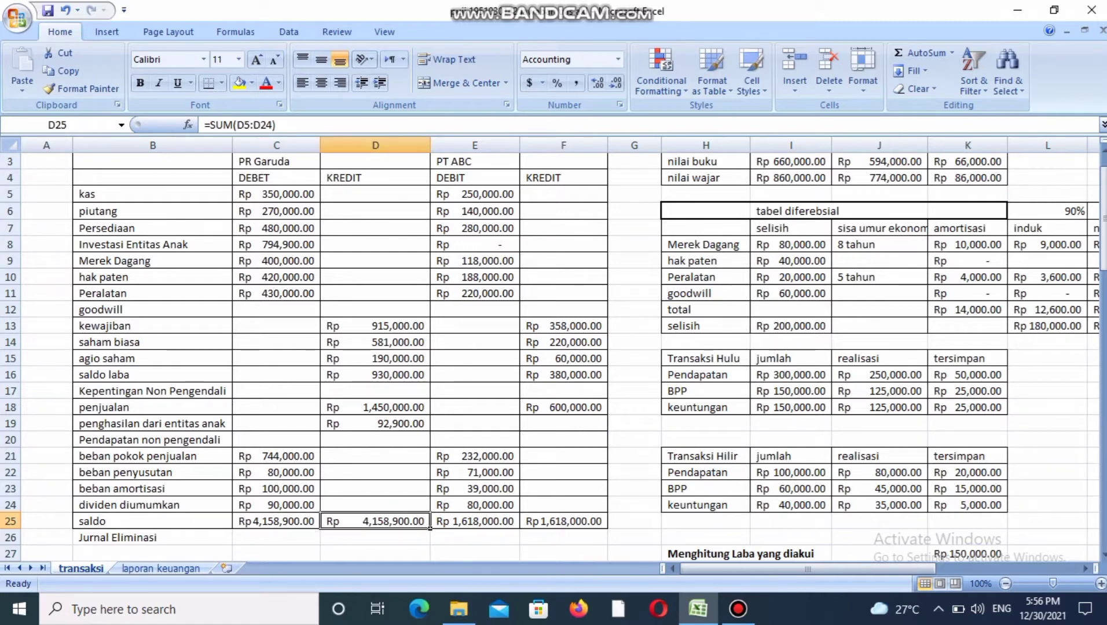
Compare the debit and credit totals for PT ABC in the trial balance's saldo row.
{"action": "left_click", "coordinate": [475, 521]}
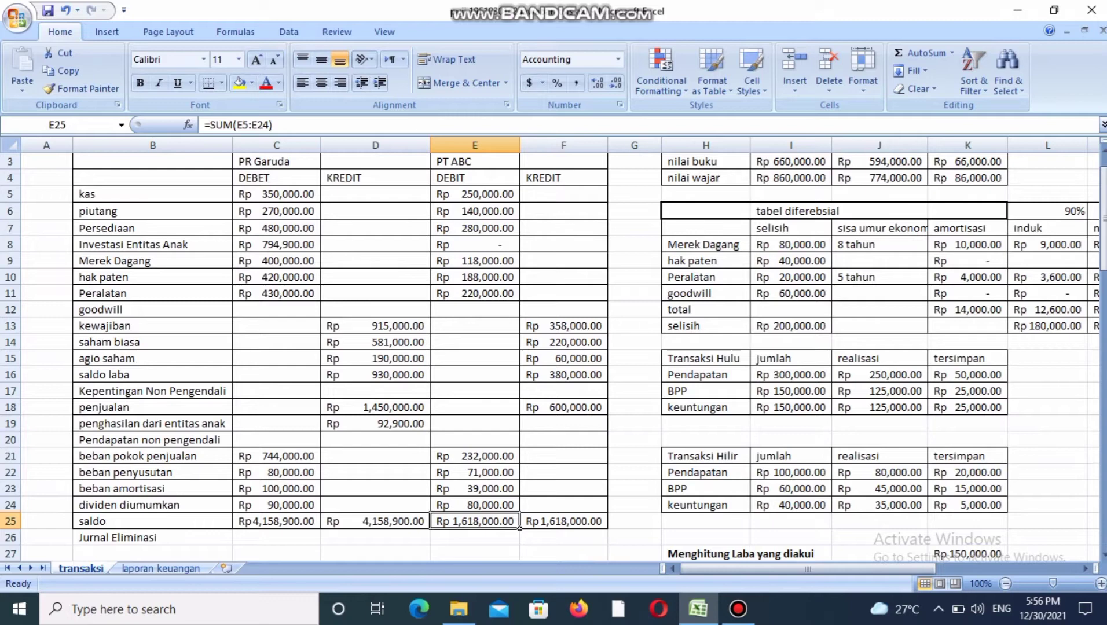
{"action": "left_click", "coordinate": [563, 522]}
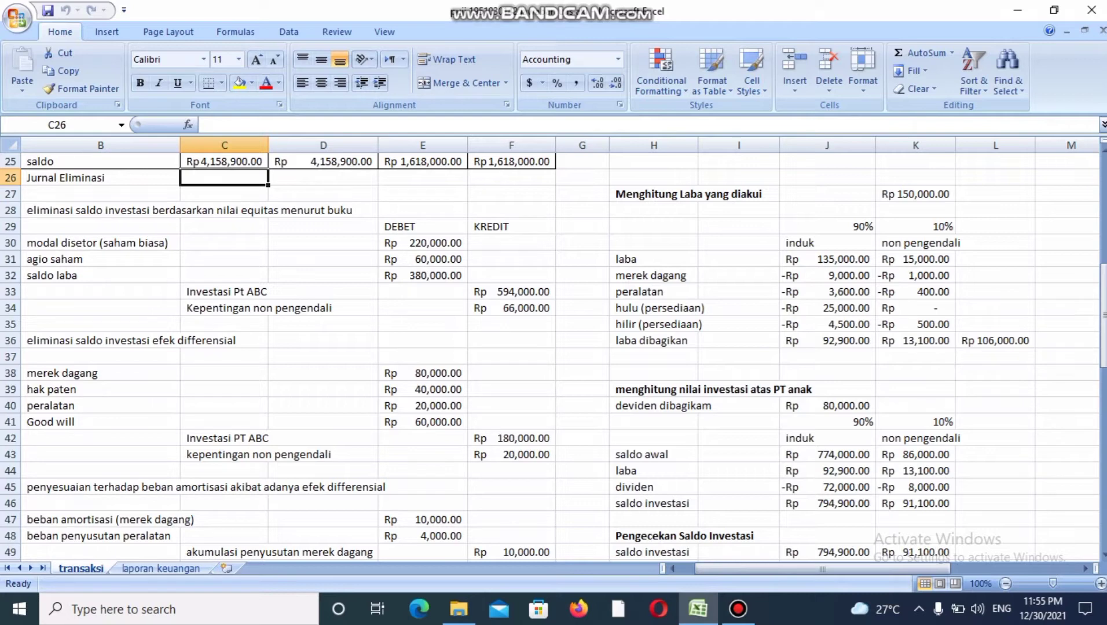
Read the book-value equity elimination heading and trace its modal disetor (saham biasa) debit to PT ABC's saham biasa credit in the trial balance.
{"action": "left_click", "coordinate": [101, 226]}
{"action": "left_click", "coordinate": [224, 210]}
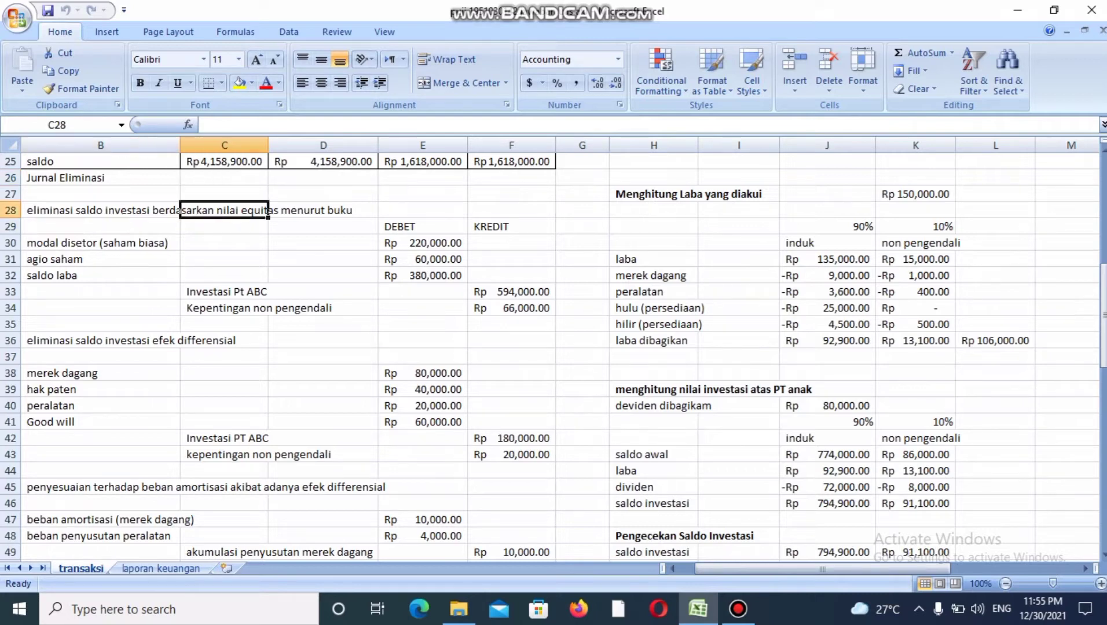
{"action": "left_click", "coordinate": [323, 210]}
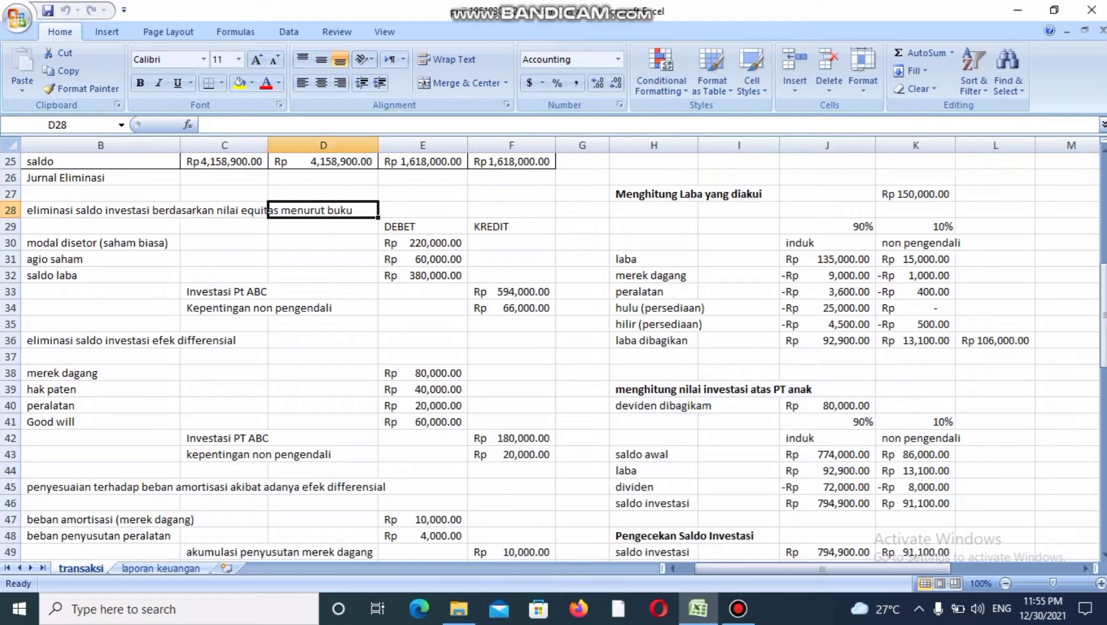
{"action": "left_click", "coordinate": [101, 242]}
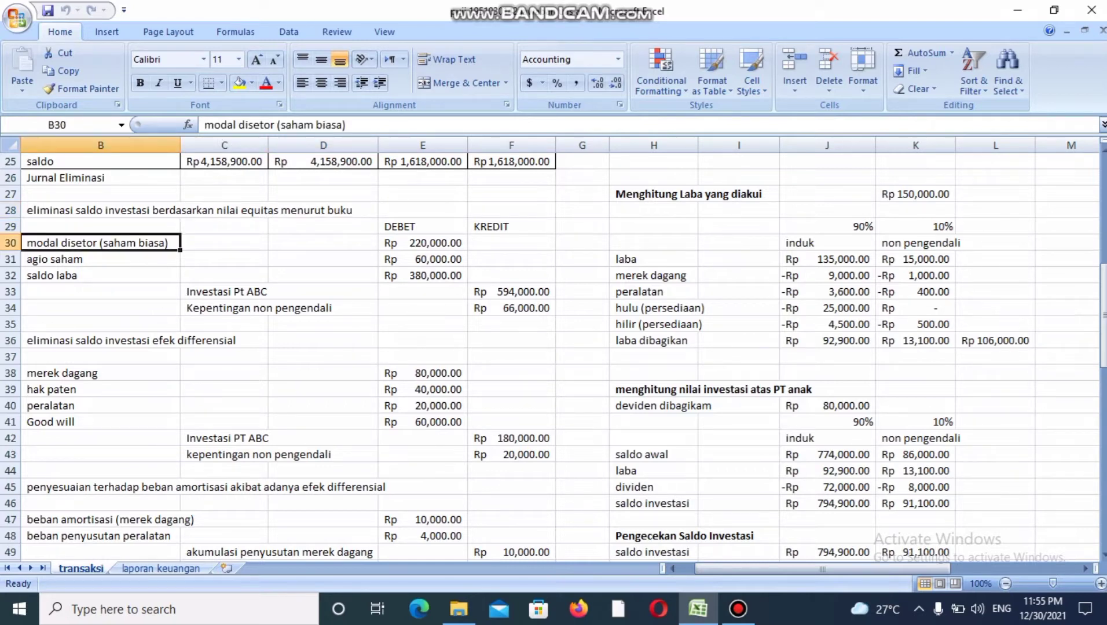
{"action": "left_click", "coordinate": [422, 242]}
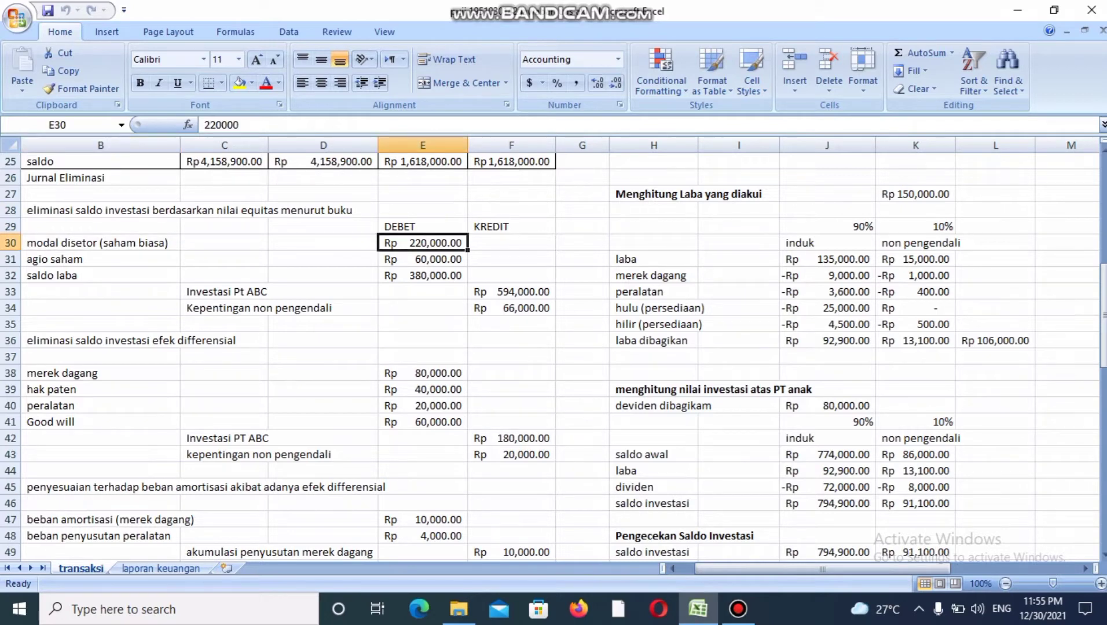
{"action": "key", "text": "Up"}
{"action": "key", "text": "Up"}
{"action": "key", "text": "Up"}
{"action": "key", "text": "Up"}
{"action": "key", "text": "Up"}
{"action": "key", "text": "Up"}
{"action": "key", "text": "Up"}
{"action": "key", "text": "Up"}
{"action": "key", "text": "Up"}
{"action": "key", "text": "Up"}
{"action": "key", "text": "Up"}
{"action": "key", "text": "Up"}
{"action": "key", "text": "Up"}
{"action": "key", "text": "Up"}
{"action": "key", "text": "Up"}
{"action": "key", "text": "Up"}
{"action": "key", "text": "Up"}
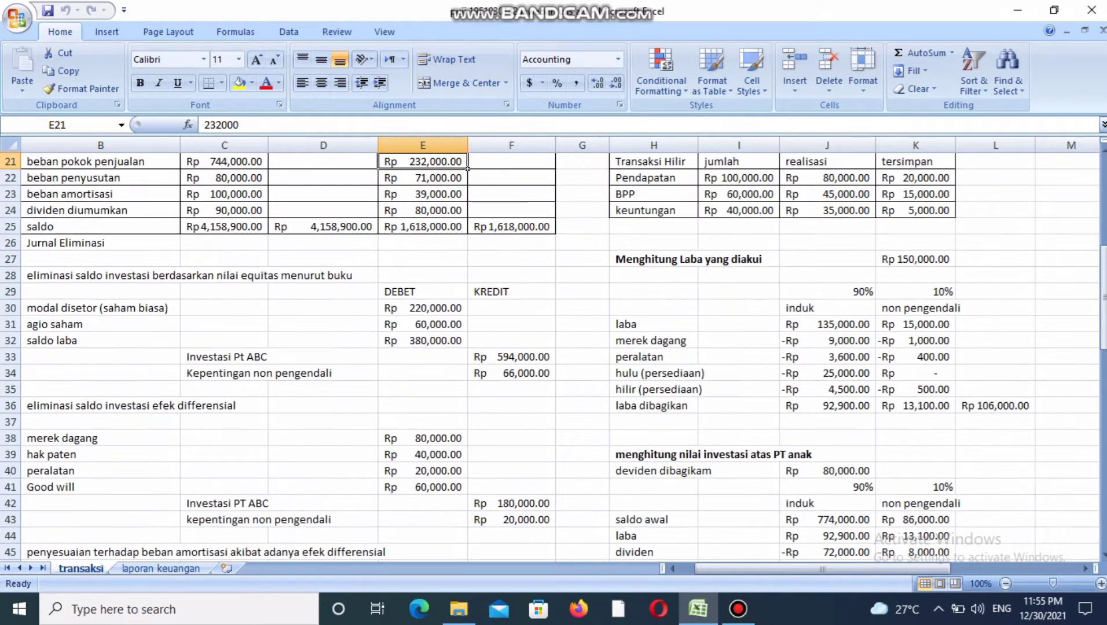
{"action": "key", "text": "Up"}
{"action": "key", "text": "Right"}
{"action": "key", "text": "Down"}
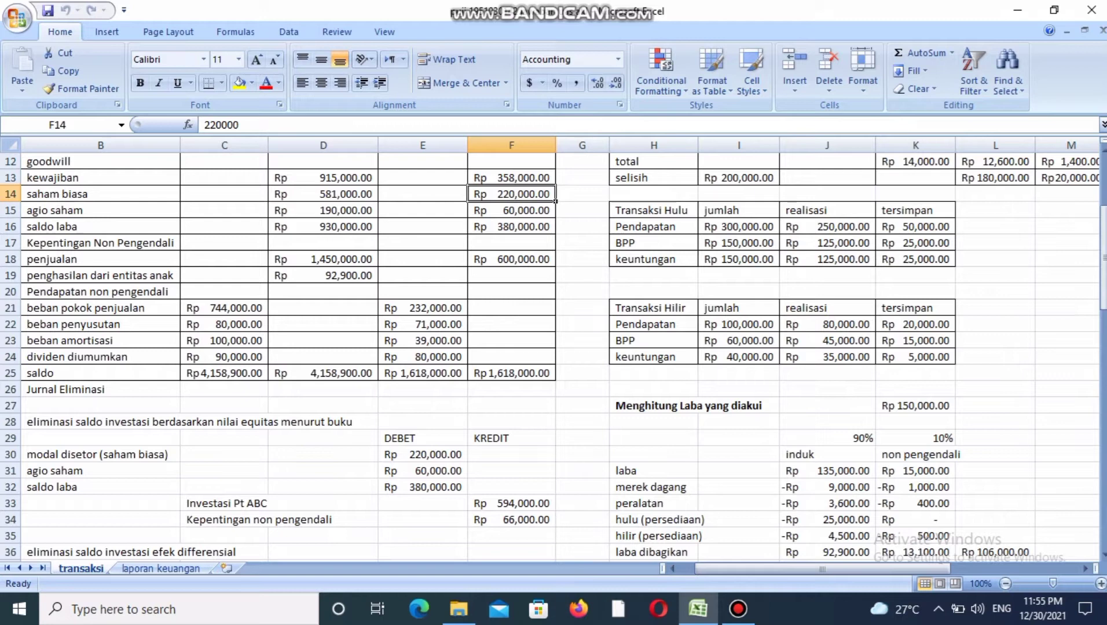
Compare the agio saham and saldo laba debits in the first elimination entry with PT ABC's matching trial balance credits.
{"action": "left_click", "coordinate": [422, 487]}
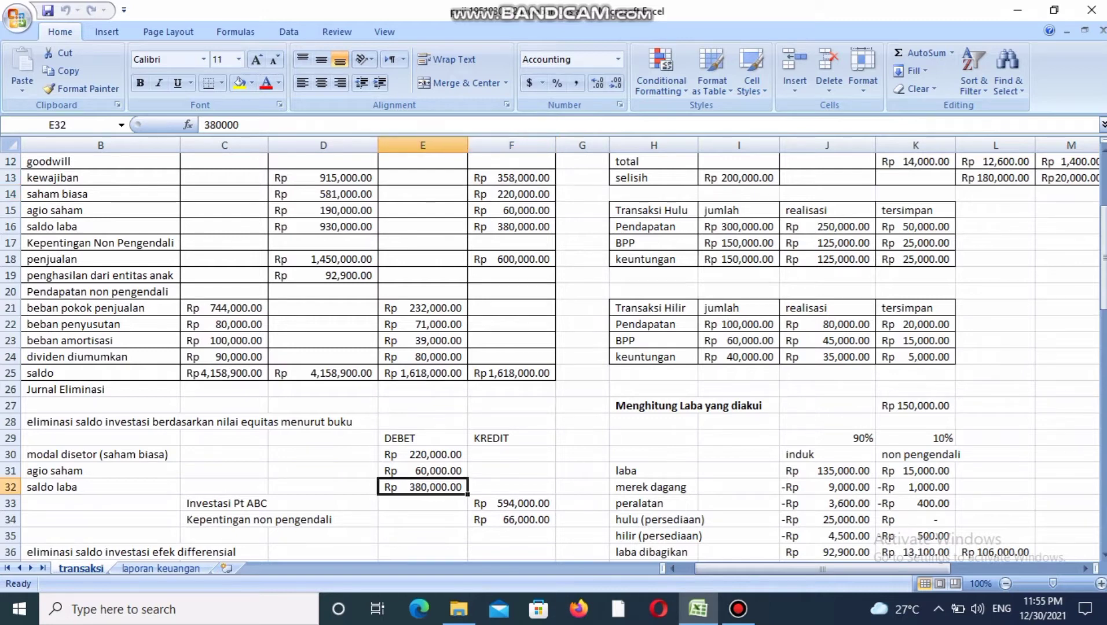
{"action": "left_click", "coordinate": [422, 471]}
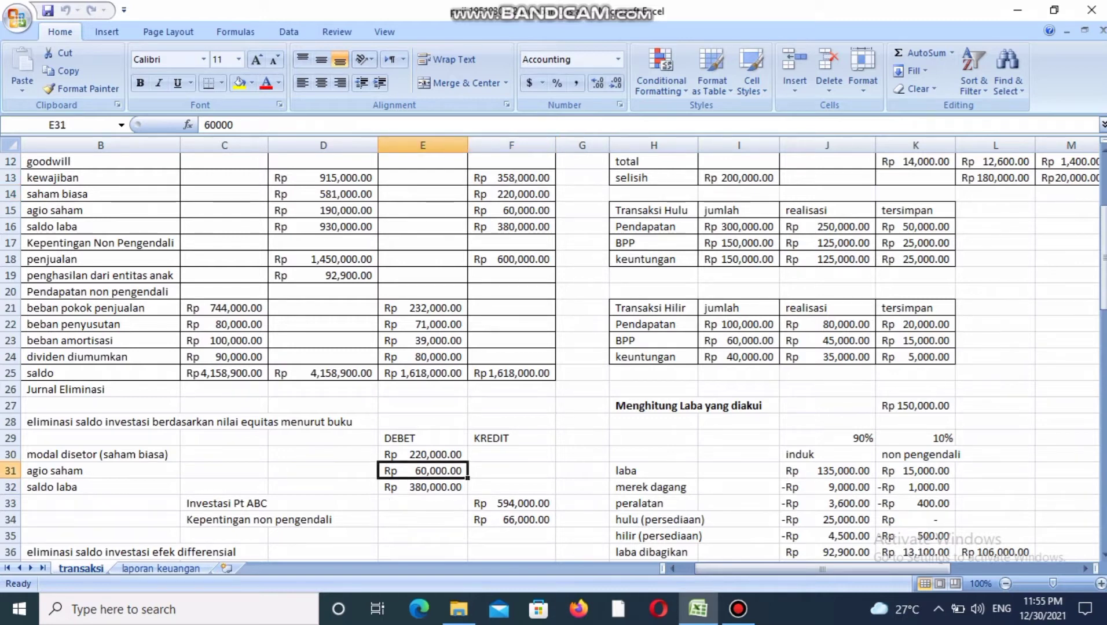
{"action": "left_click", "coordinate": [511, 211]}
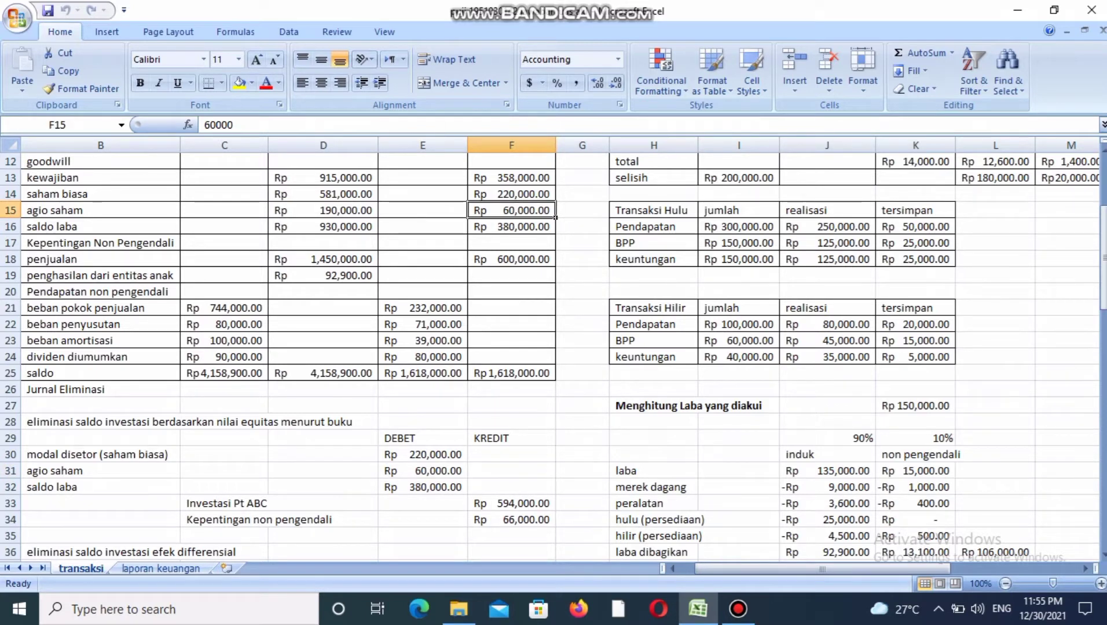
{"action": "left_click", "coordinate": [423, 487]}
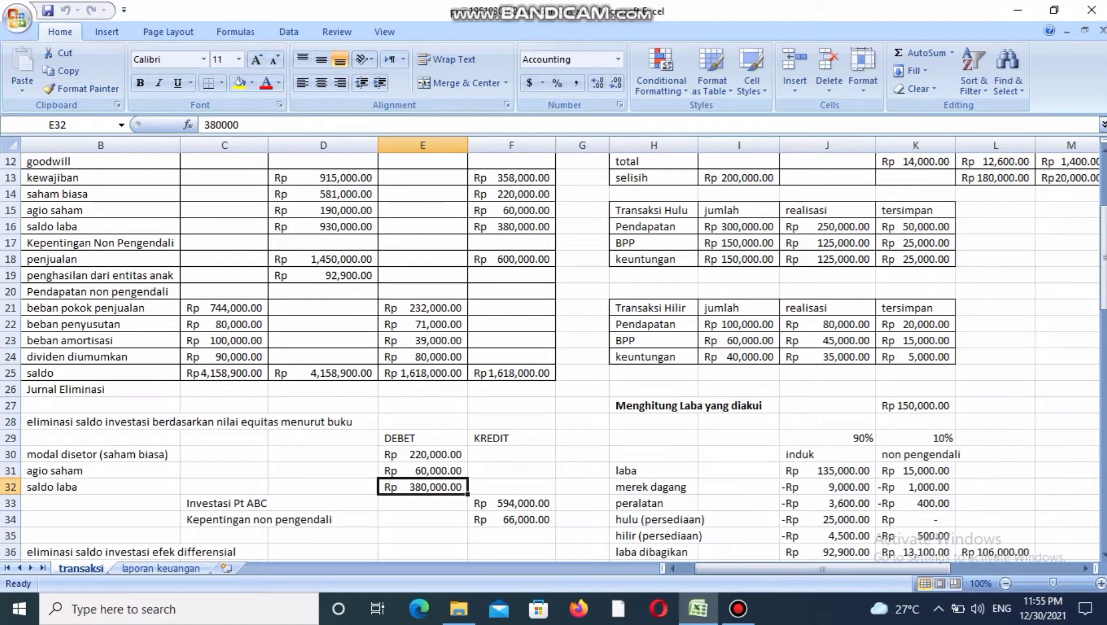
{"action": "left_click", "coordinate": [511, 227]}
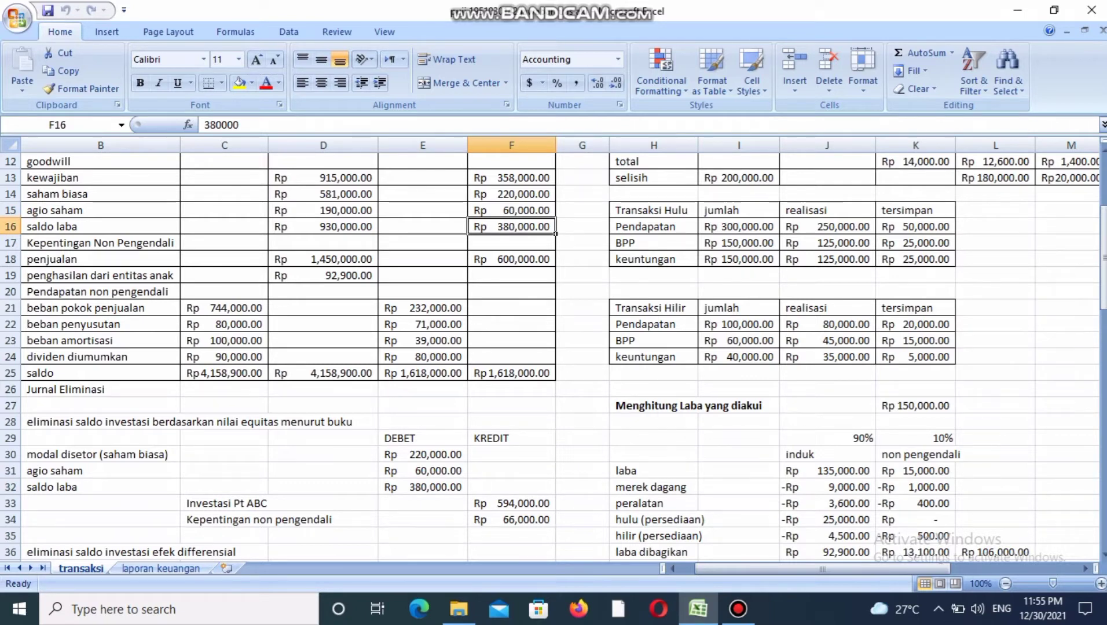
Trace the Investasi Pt ABC and Kepentingan non pengendali credits to the 90% and 10% shares of nilai buku.
{"action": "left_click", "coordinate": [225, 504]}
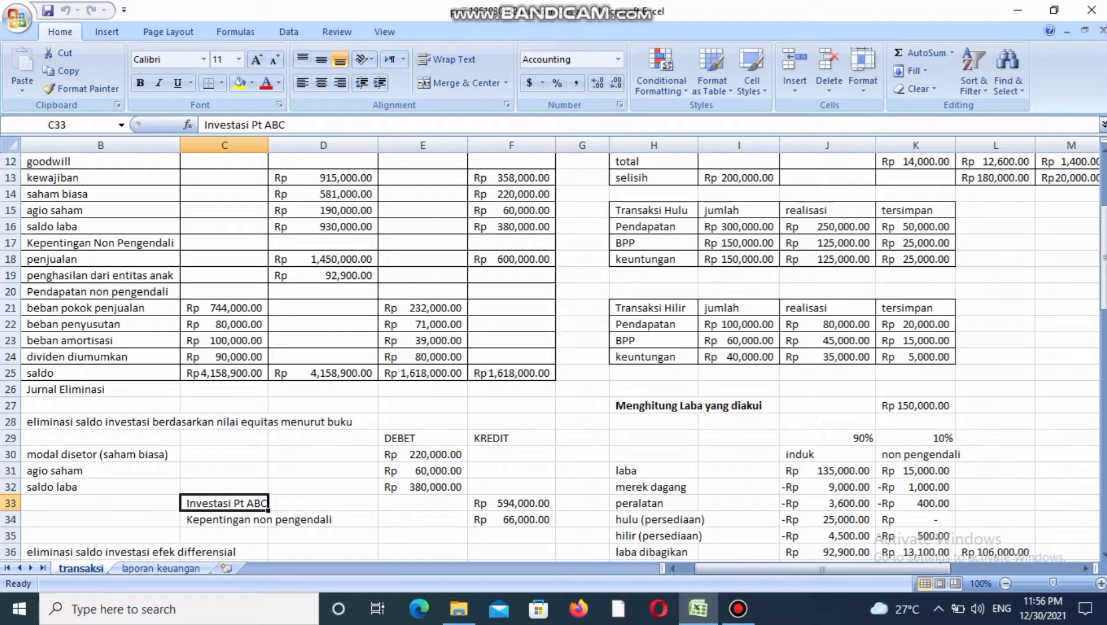
{"action": "left_click_drag", "start_coordinate": [1104, 266], "coordinate": [1103, 213]}
{"action": "left_click", "coordinate": [871, 198]}
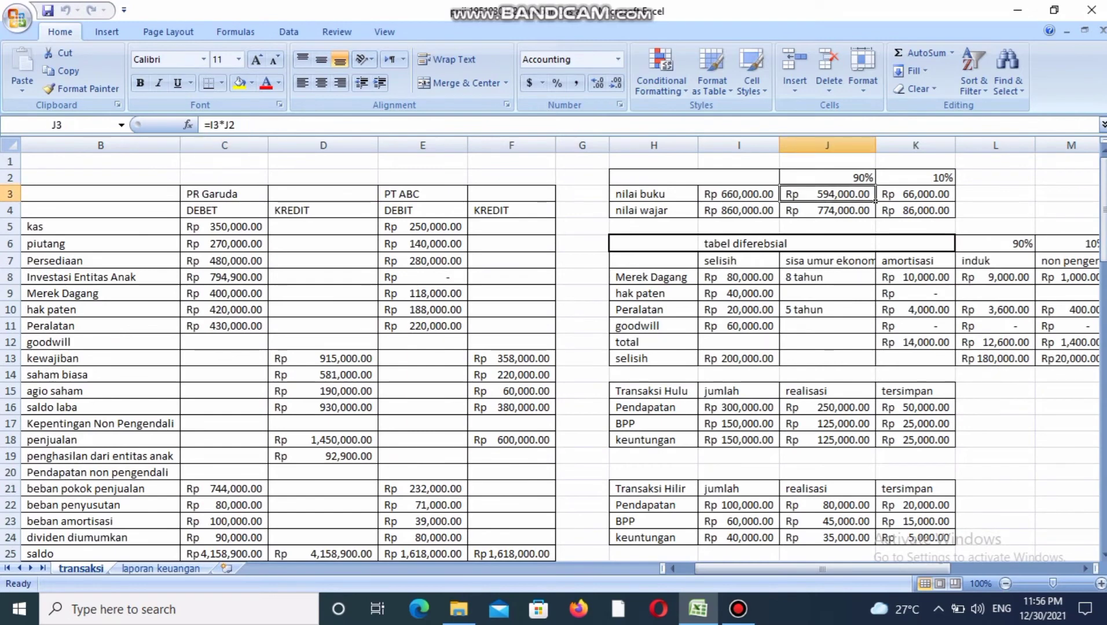
{"action": "key", "text": "Right"}
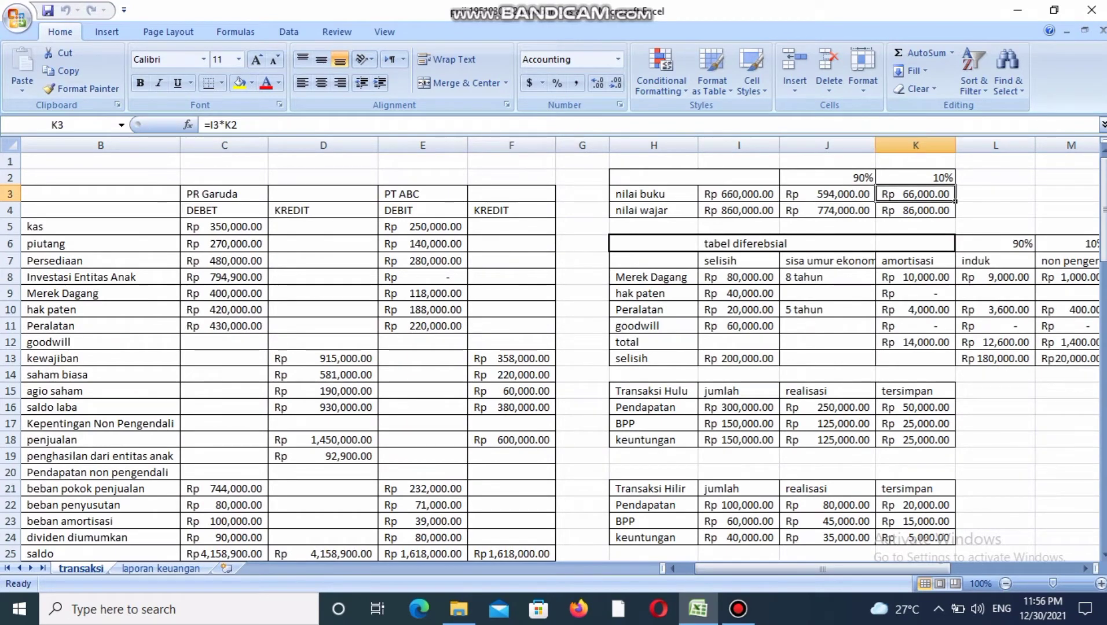
{"action": "scroll", "coordinate": [553, 359], "scroll_direction": "down", "scroll_amount": 6}
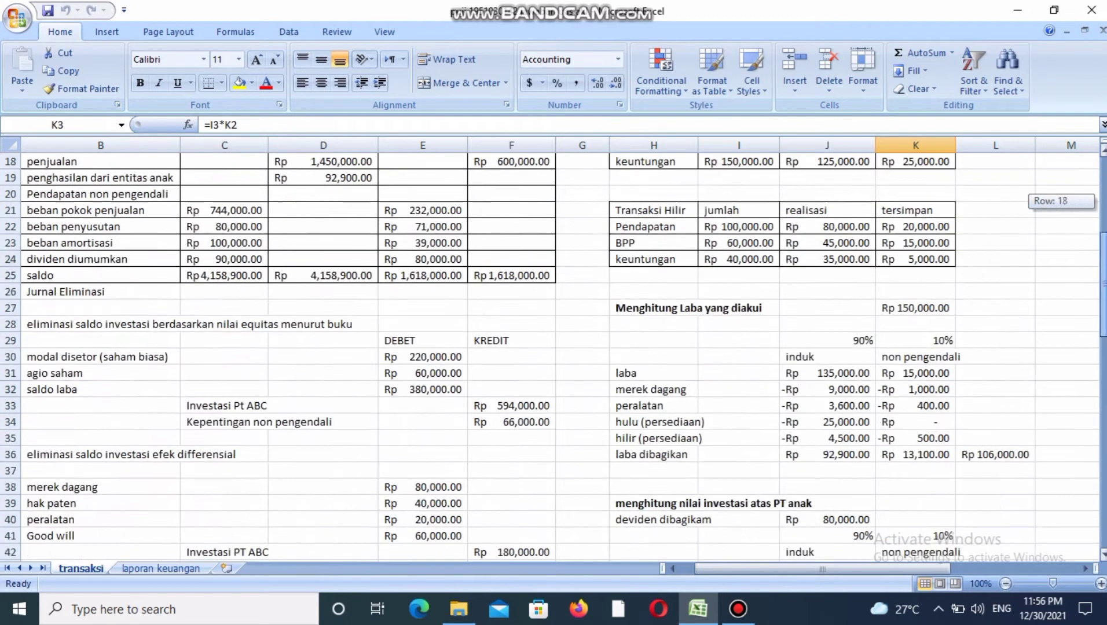
{"action": "left_click", "coordinate": [511, 422]}
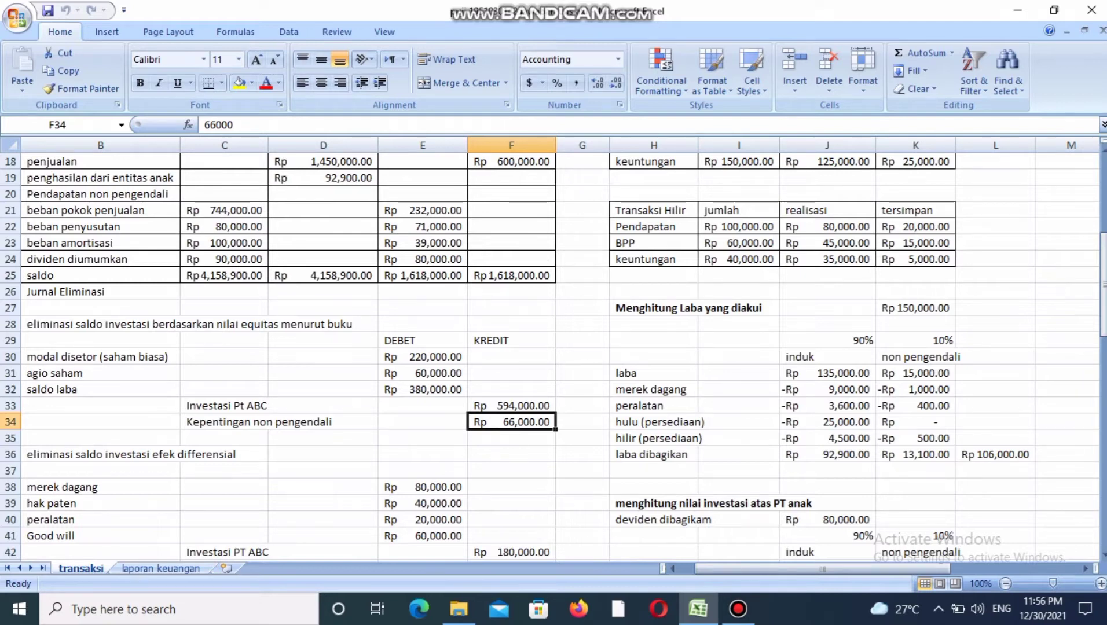
Trace the merek dagang, hak paten, peralatan and goodwill debits of the efek differensial elimination to the differential table's selisih column.
{"action": "left_click", "coordinate": [224, 455]}
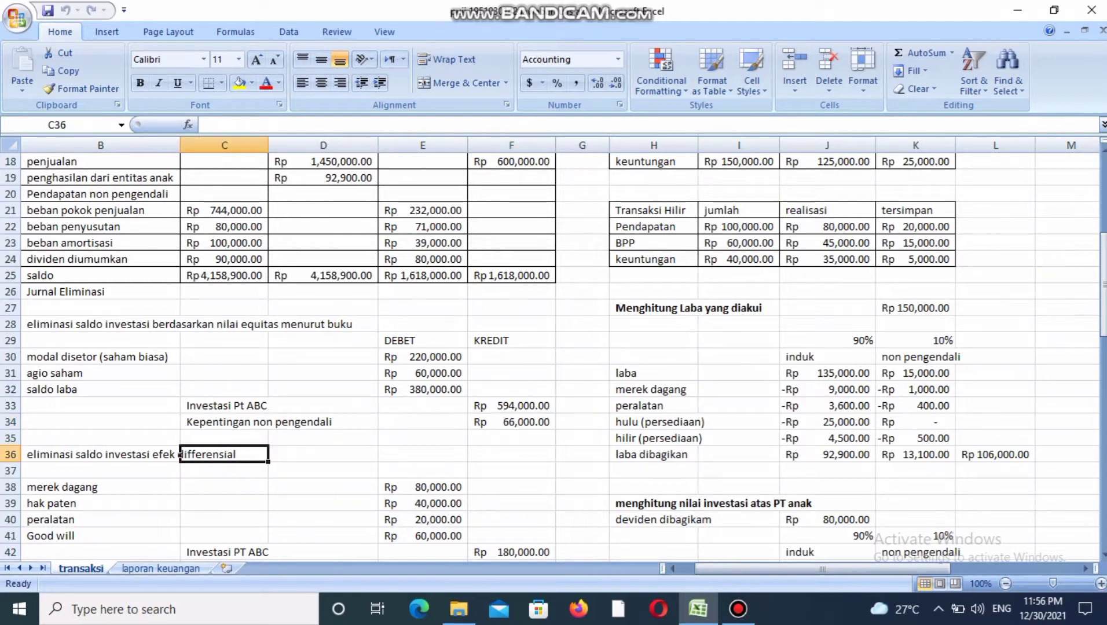
{"action": "left_click", "coordinate": [224, 487]}
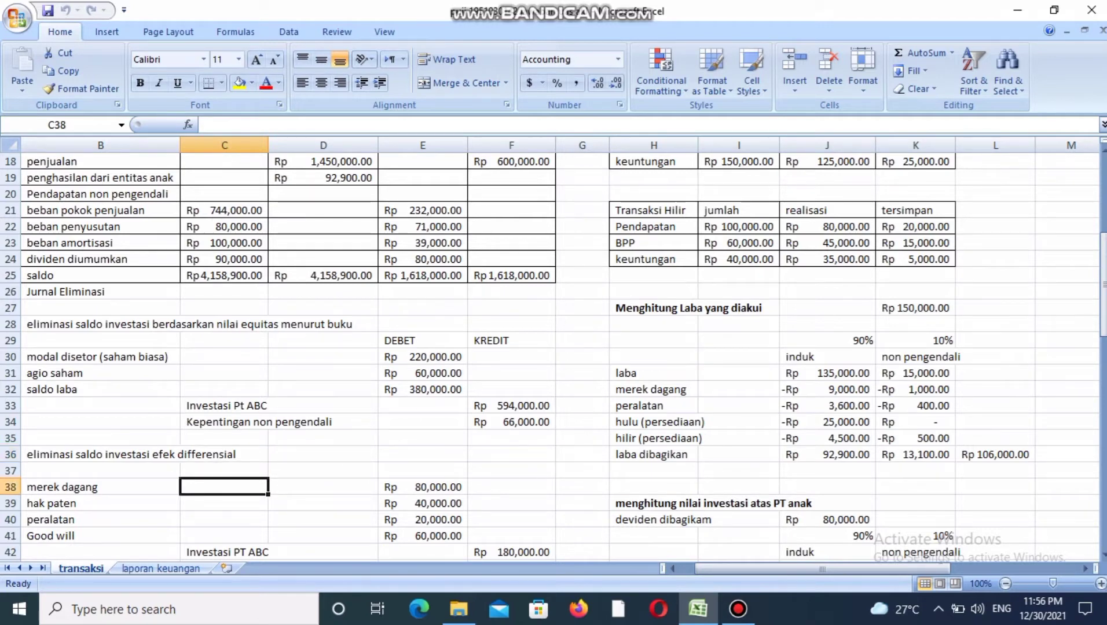
{"action": "left_click", "coordinate": [100, 487]}
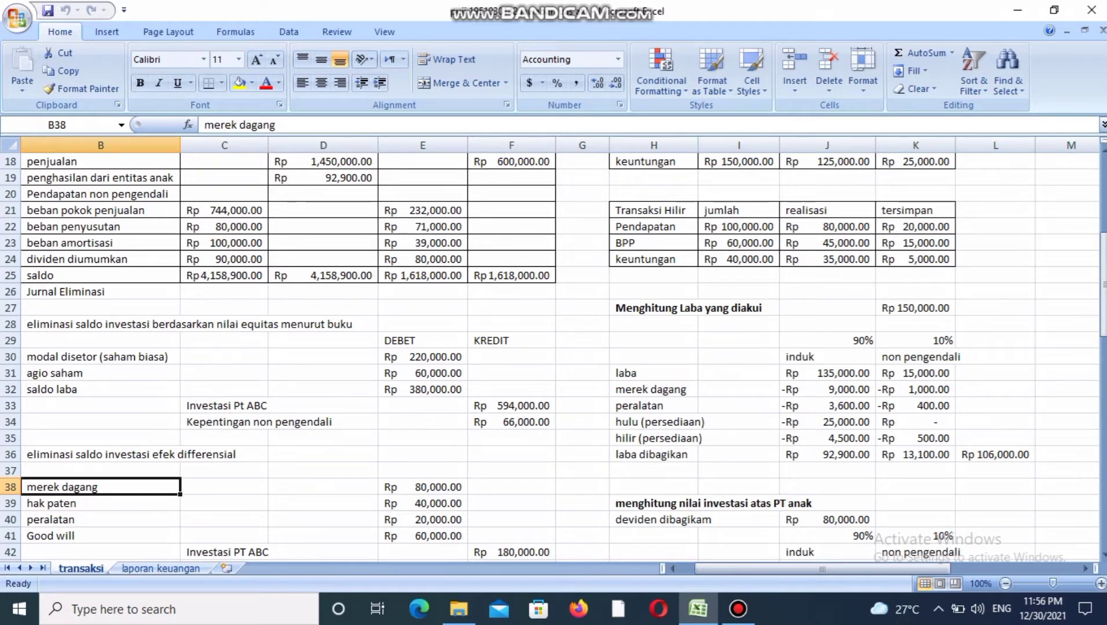
{"action": "left_click", "coordinate": [423, 487]}
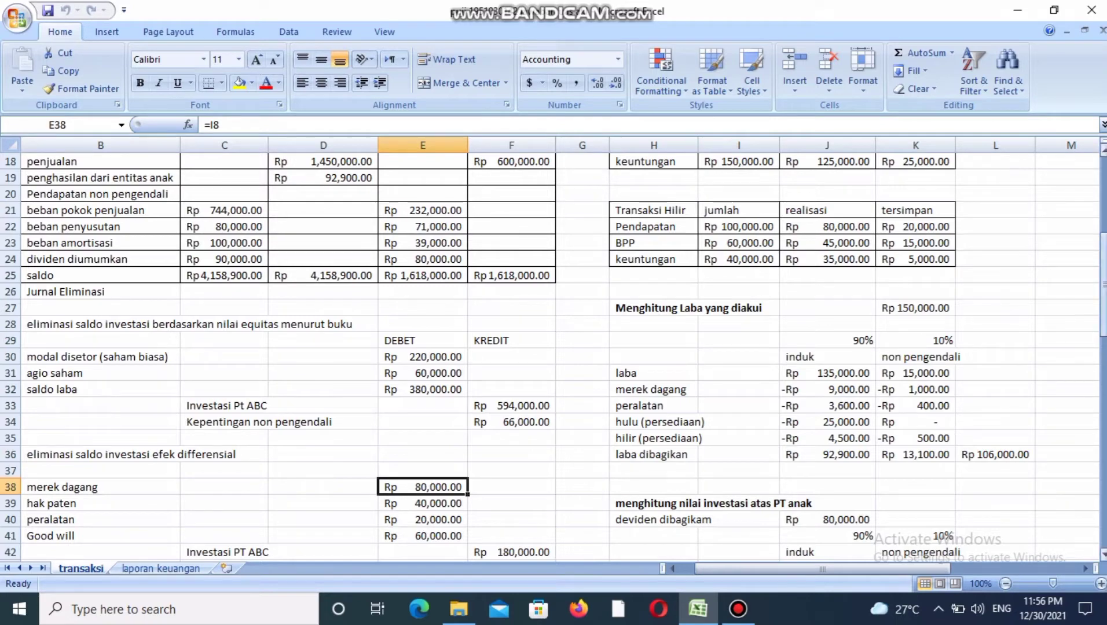
{"action": "scroll", "coordinate": [549, 348], "scroll_direction": "up", "scroll_amount": 4}
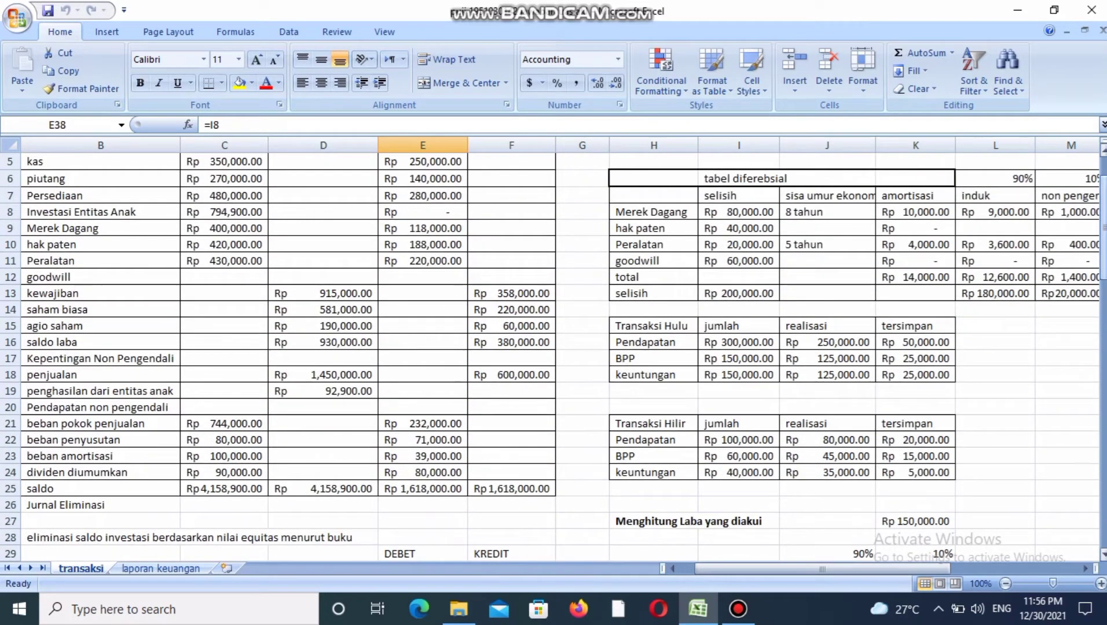
{"action": "left_click", "coordinate": [770, 212]}
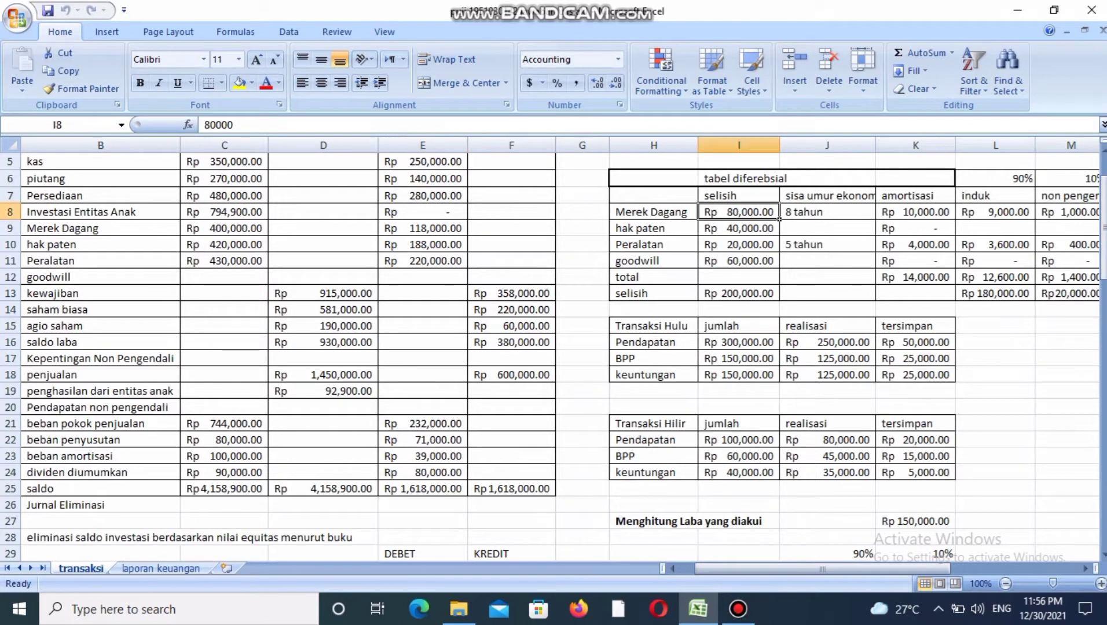
{"action": "left_click", "coordinate": [776, 229]}
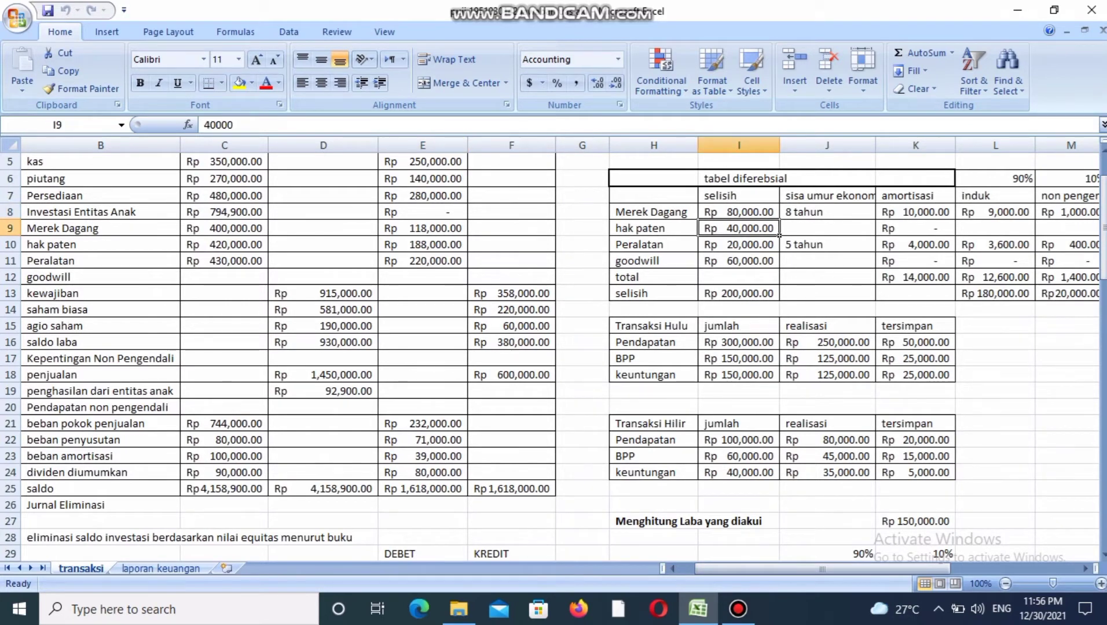
{"action": "left_click", "coordinate": [777, 249]}
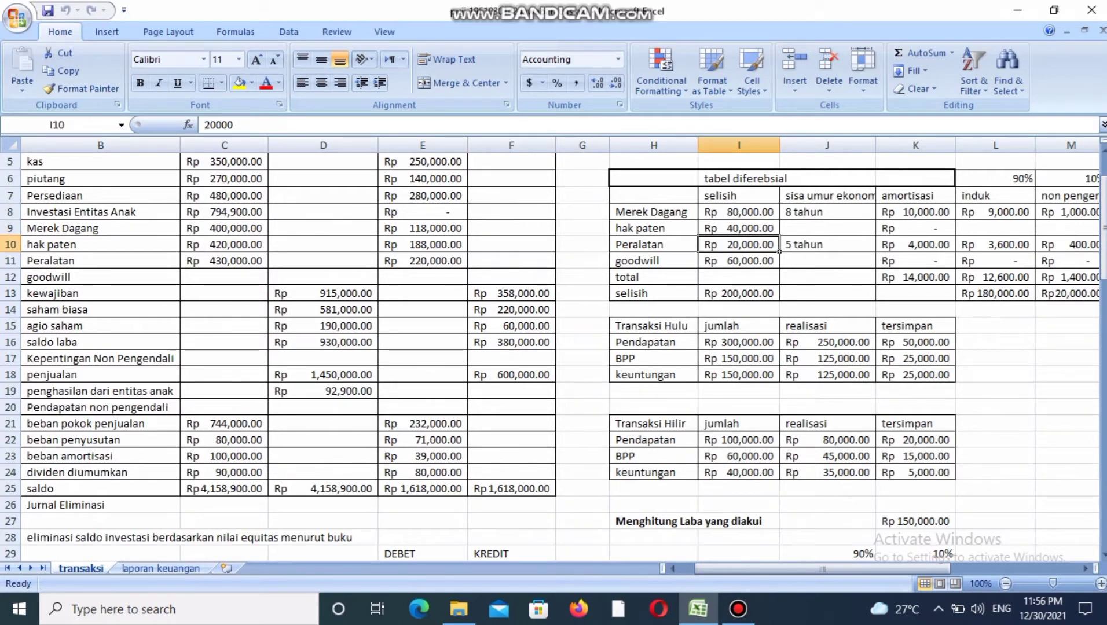
{"action": "left_click", "coordinate": [777, 265]}
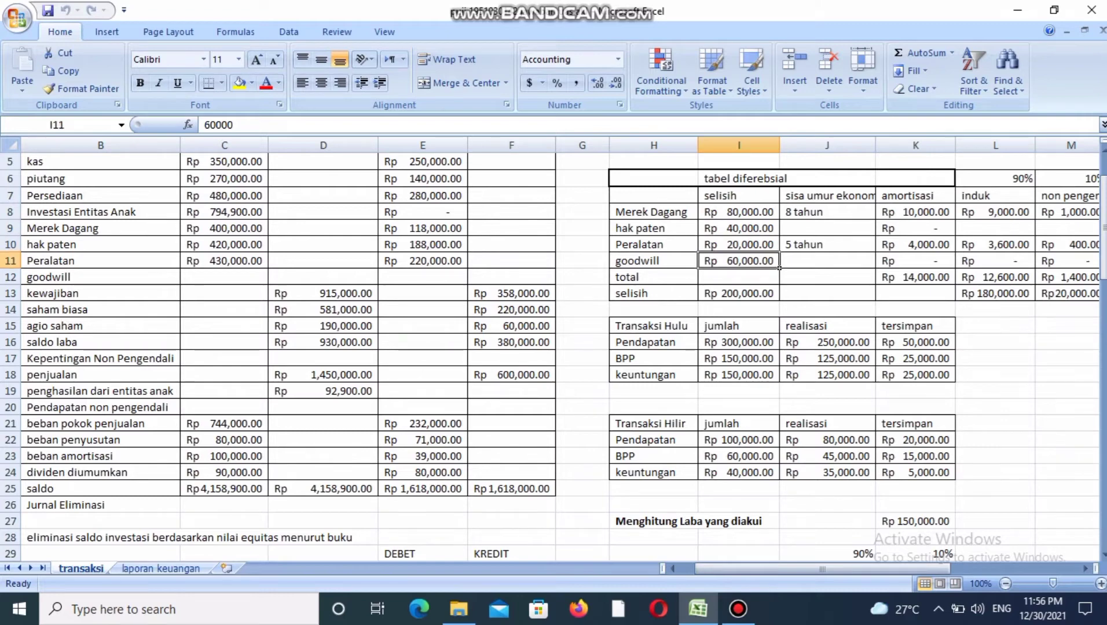
Compare the Investasi PT ABC credit in the efek differensial elimination with the induk share of the total selisih.
{"action": "left_click_drag", "start_coordinate": [1103, 246], "coordinate": [1102, 273]}
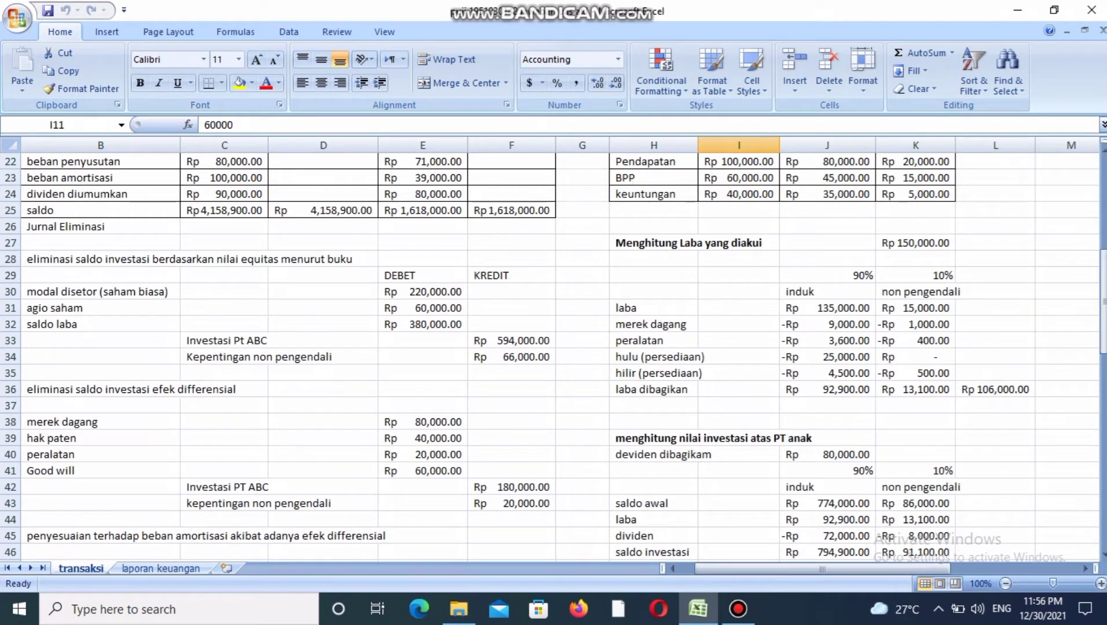
{"action": "left_click", "coordinate": [225, 488]}
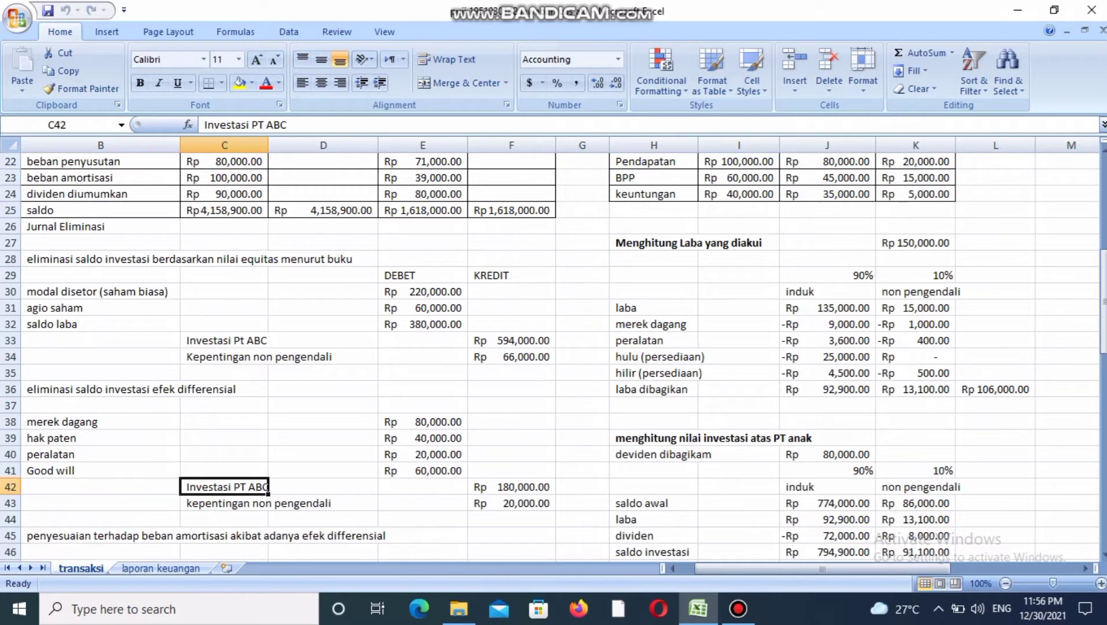
{"action": "left_click", "coordinate": [512, 487]}
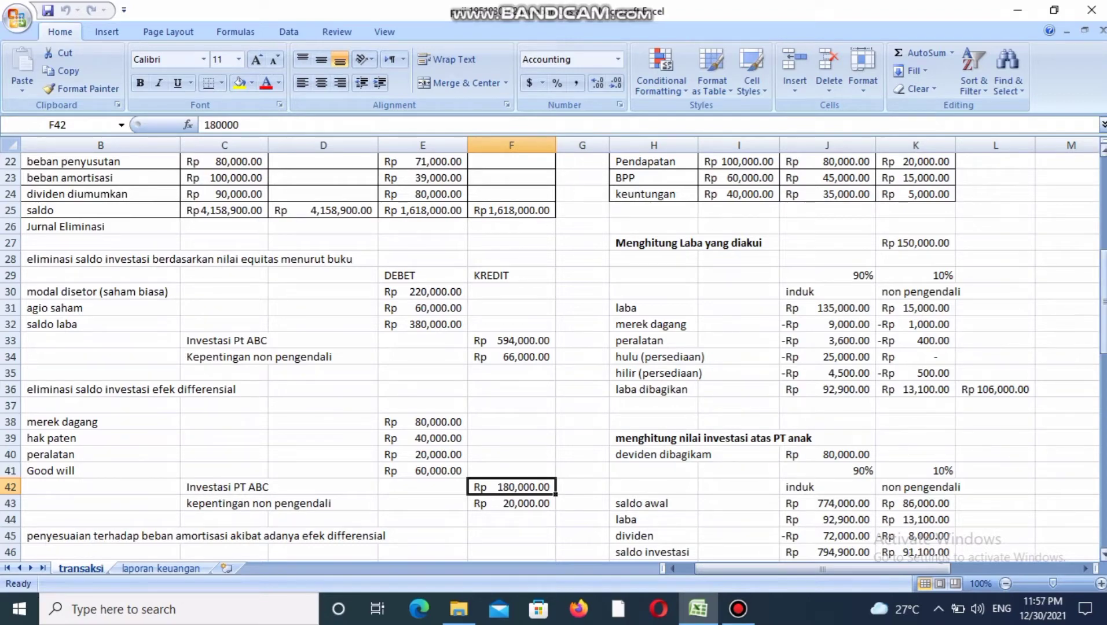
{"action": "left_click_drag", "start_coordinate": [1104, 284], "coordinate": [1104, 240]}
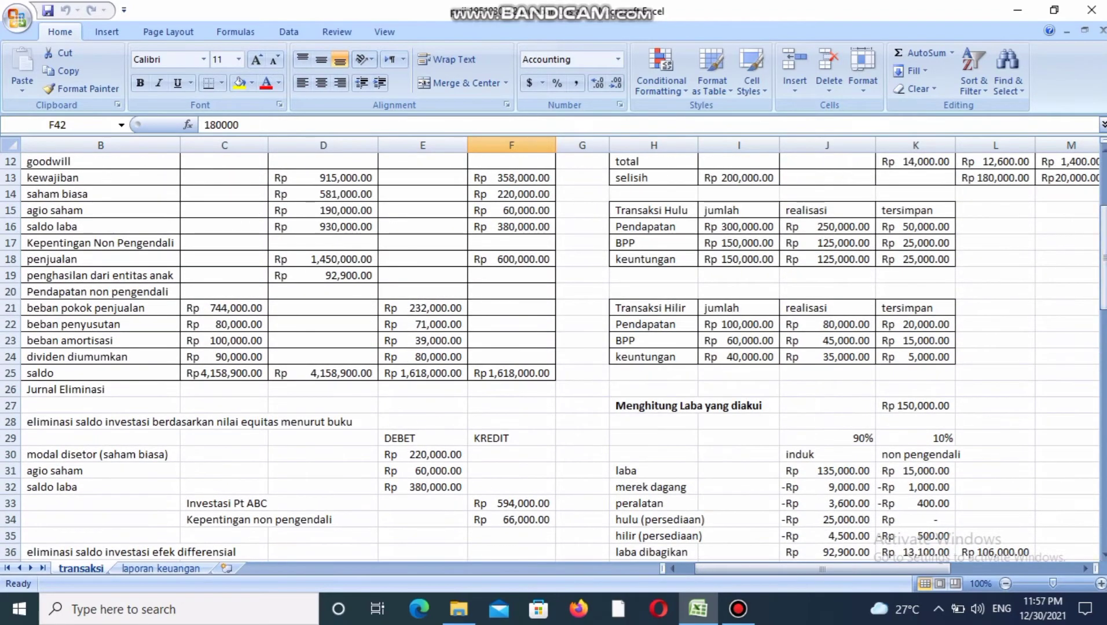
{"action": "left_click", "coordinate": [1025, 179]}
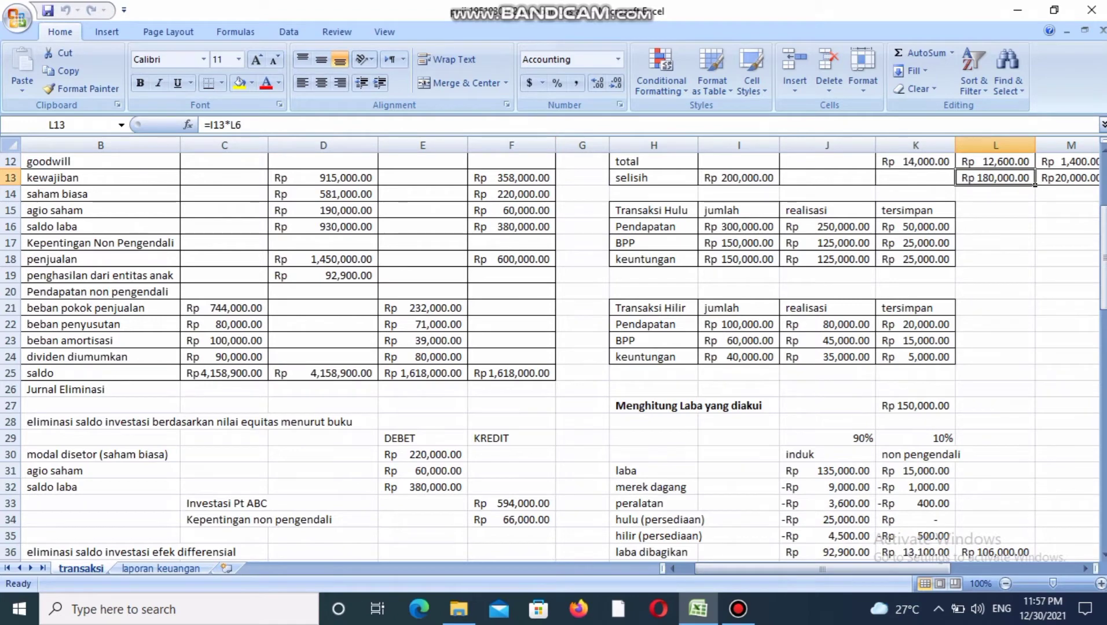
Compare the kepentingan non pengendali credit in the efek differensial elimination with the 10% share of the total selisih.
{"action": "left_click_drag", "start_coordinate": [1104, 252], "coordinate": [1104, 297]}
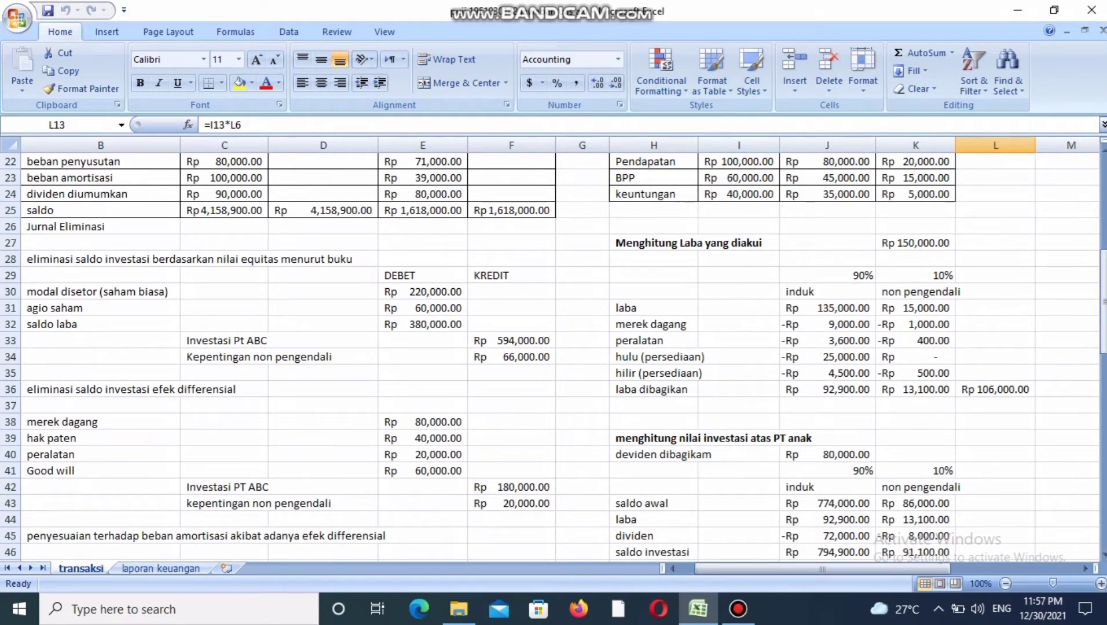
{"action": "left_click", "coordinate": [511, 503]}
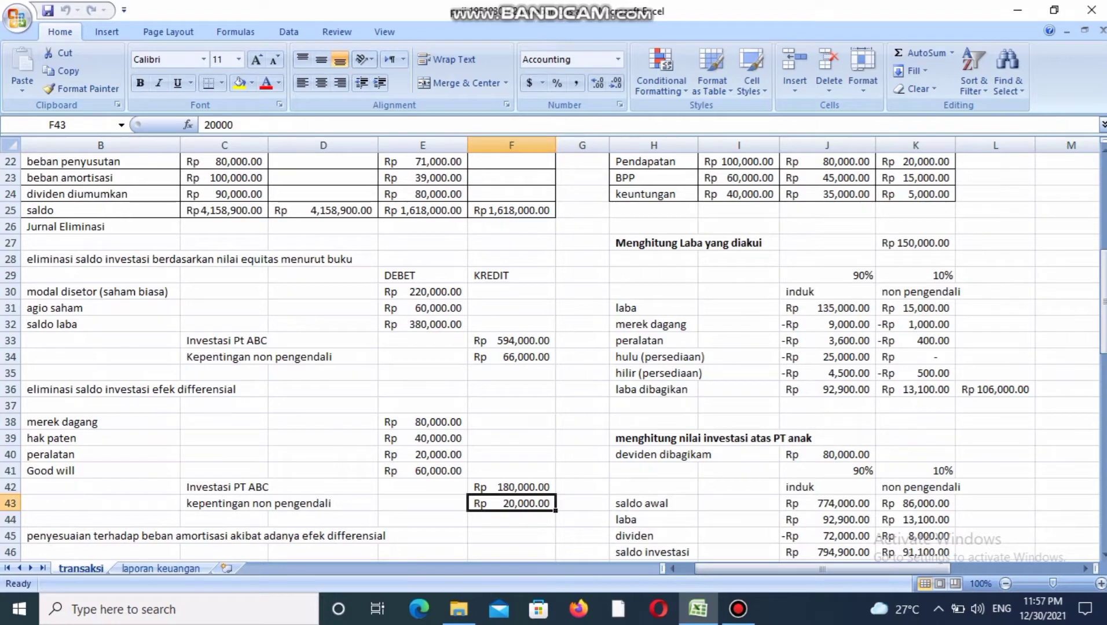
{"action": "mouse_move", "coordinate": [1104, 297]}
{"action": "left_mouse_down"}
{"action": "mouse_move", "coordinate": [1104, 225]}
{"action": "mouse_move", "coordinate": [1104, 284]}
{"action": "left_mouse_up"}
{"action": "left_click", "coordinate": [1070, 277]}
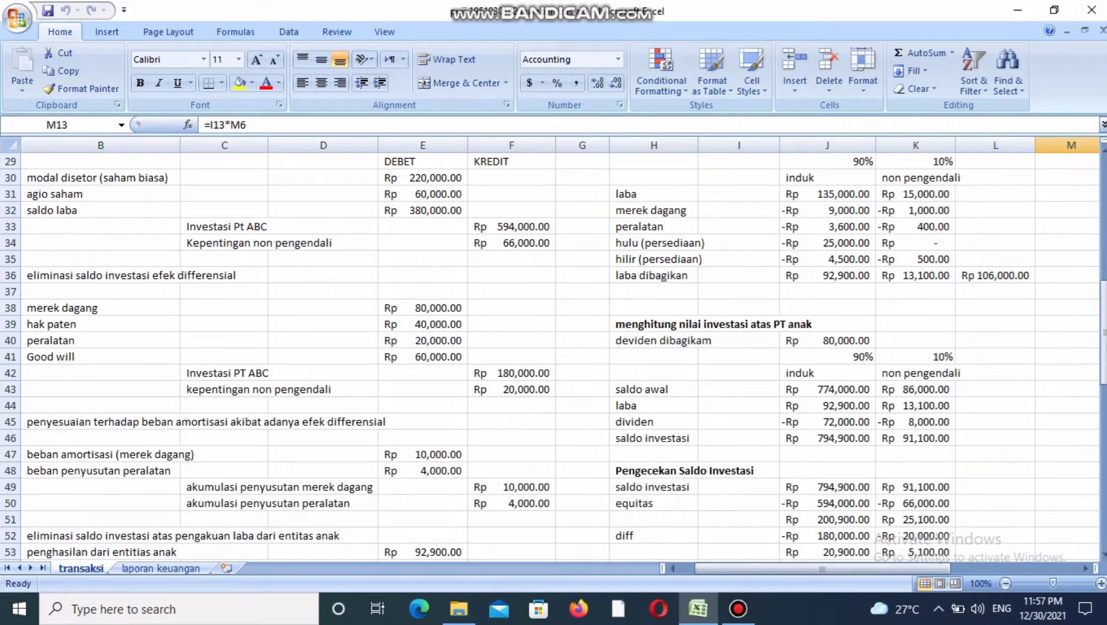
Trace the beban amortisasi (merek dagang) debit to the Merek Dagang amortisasi amount in the differential table.
{"action": "left_click", "coordinate": [181, 456]}
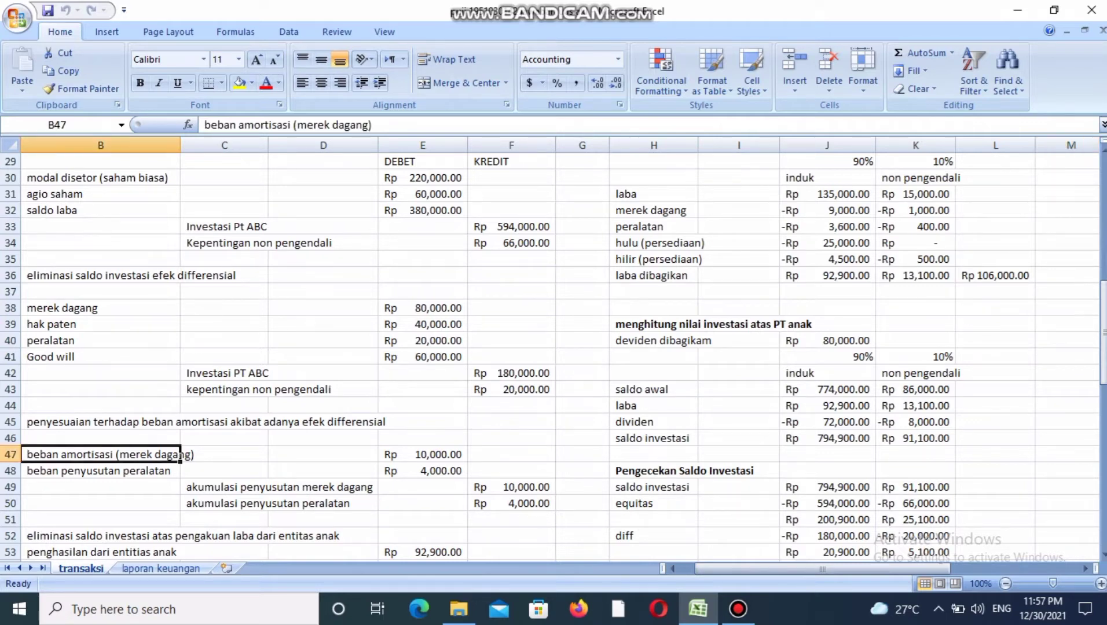
{"action": "key", "text": "Right"}
{"action": "key", "text": "Right"}
{"action": "key", "text": "Right"}
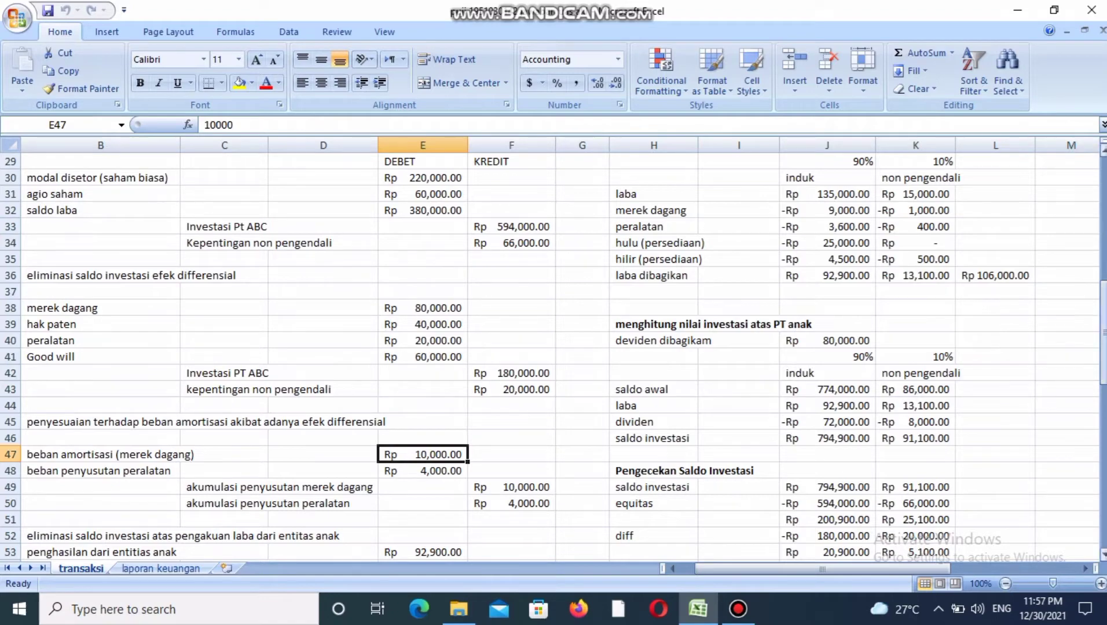
{"action": "left_click_drag", "start_coordinate": [1104, 343], "coordinate": [1103, 237]}
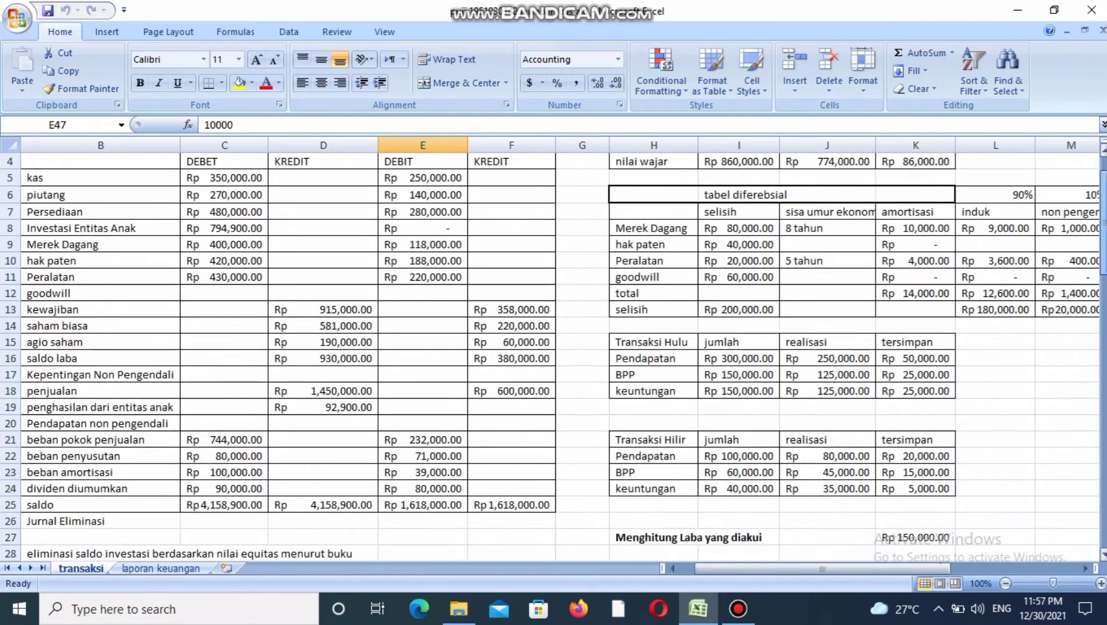
{"action": "left_click", "coordinate": [926, 229]}
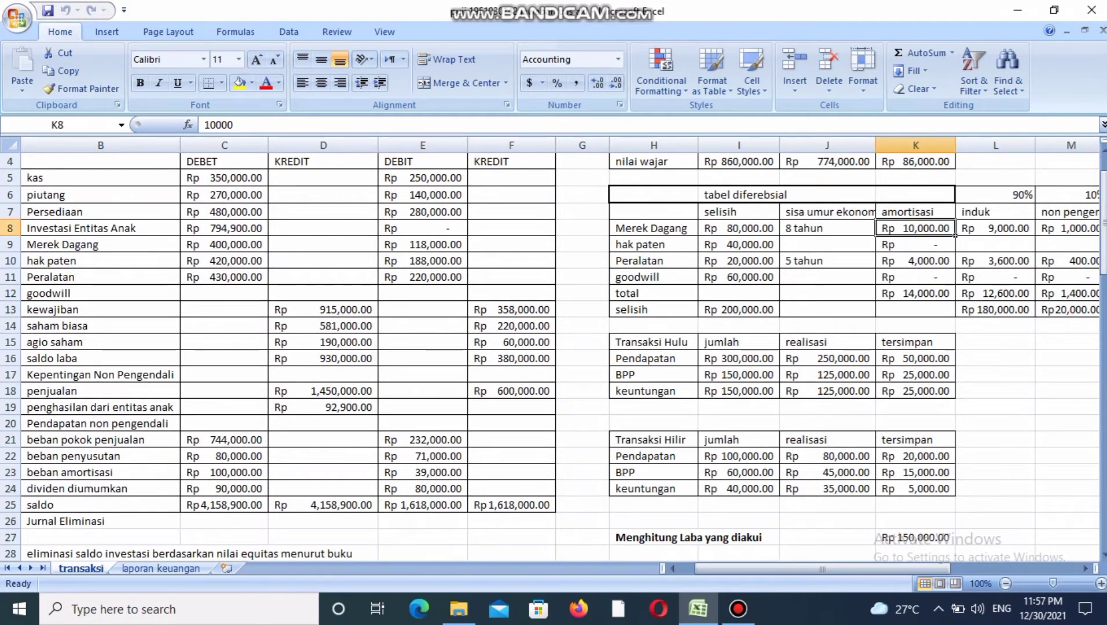
{"action": "left_click", "coordinate": [695, 232]}
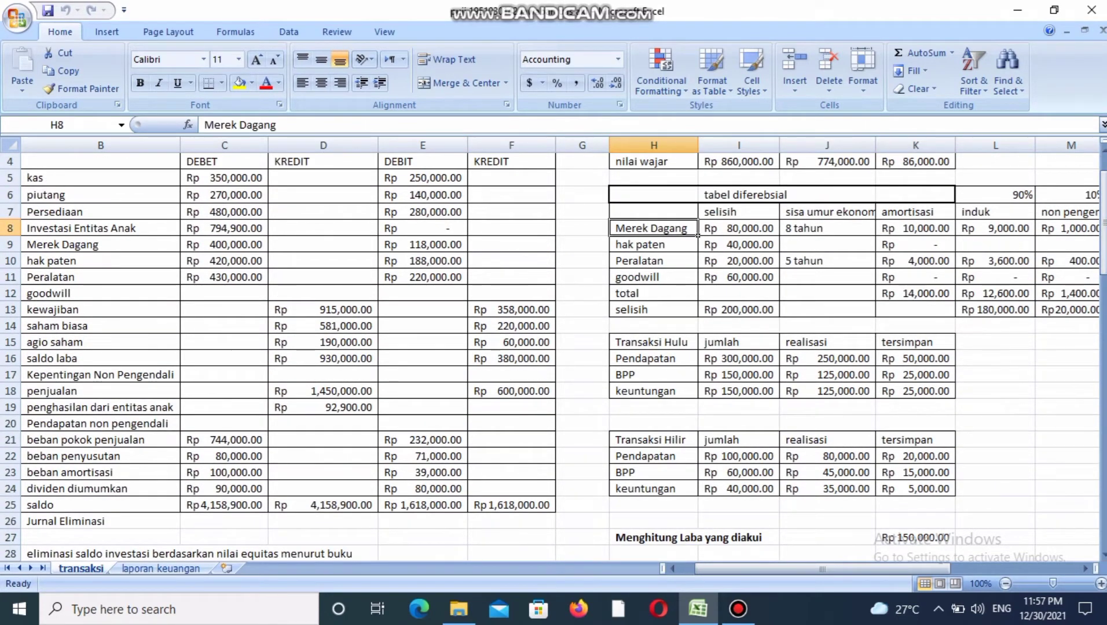
{"action": "left_click", "coordinate": [952, 233]}
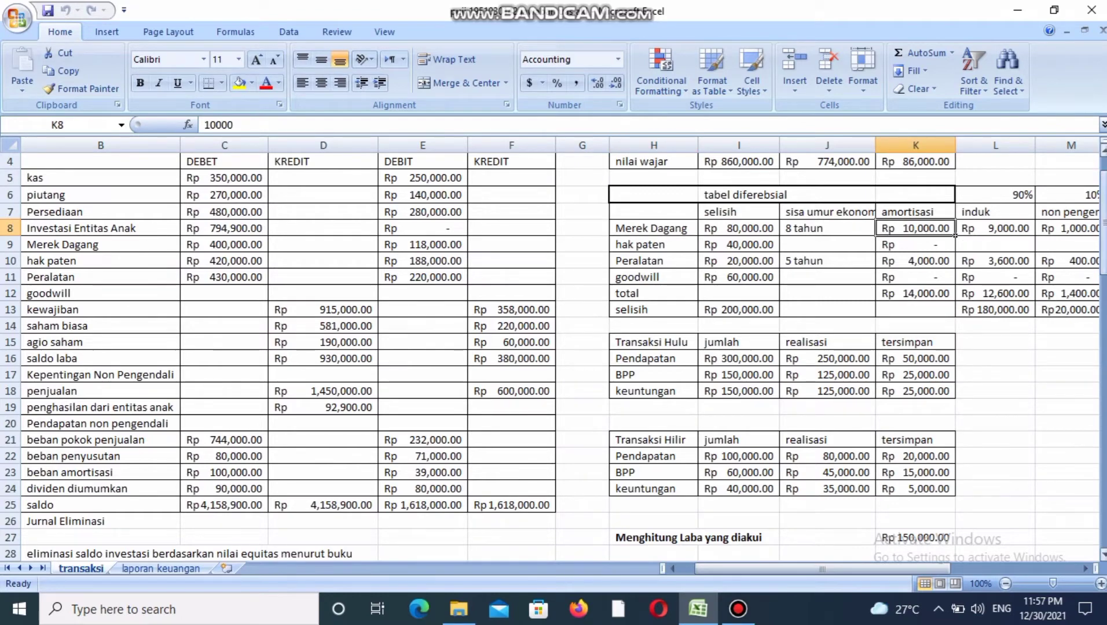
Trace the beban penyusutan peralatan debit to the Peralatan amortisasi amount in the differential table.
{"action": "scroll", "coordinate": [955, 234], "scroll_direction": "down", "scroll_amount": 8}
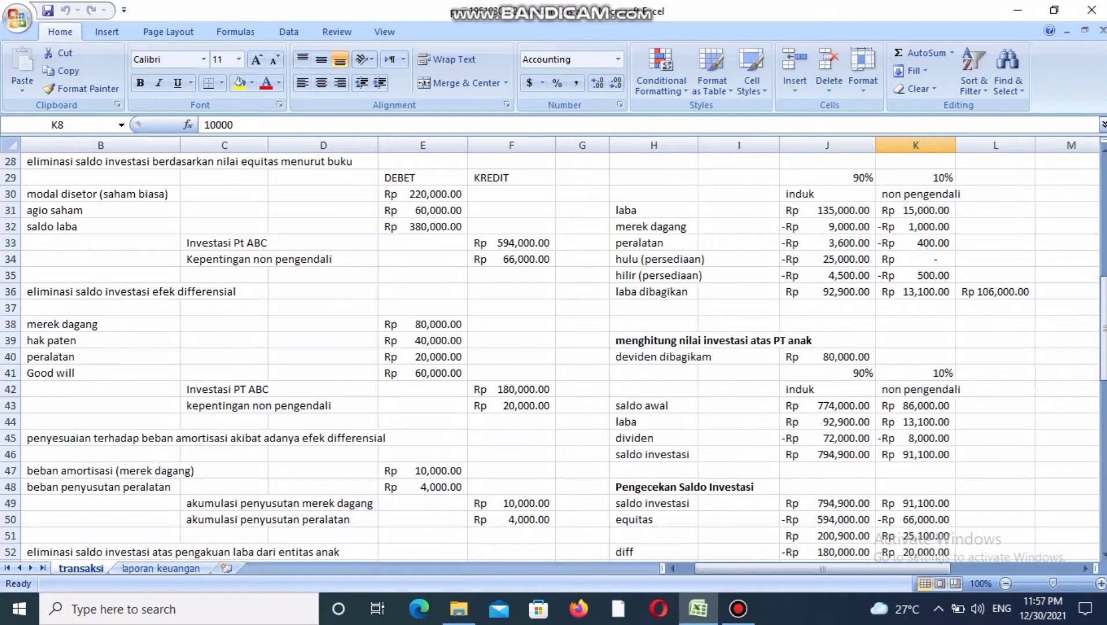
{"action": "left_click", "coordinate": [422, 487]}
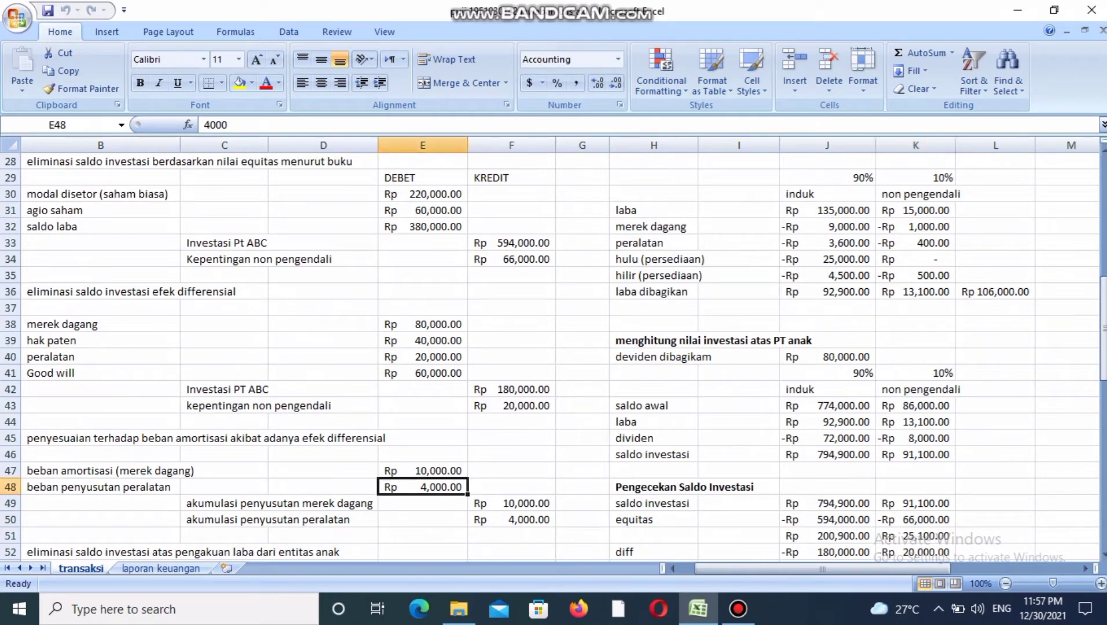
{"action": "left_click_drag", "start_coordinate": [1104, 358], "coordinate": [1104, 252]}
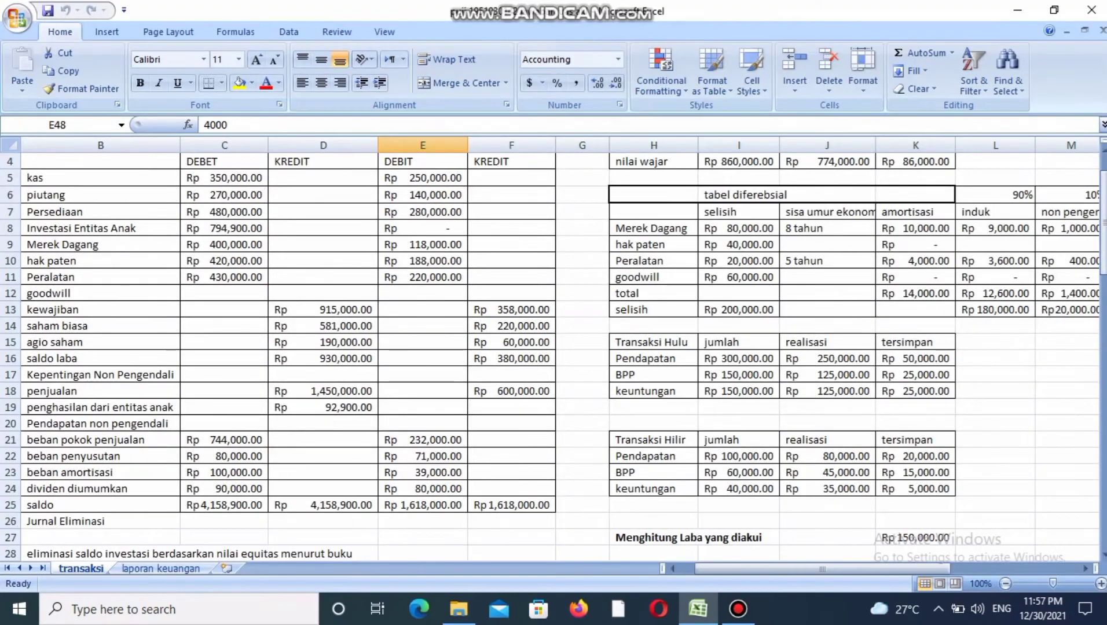
{"action": "left_click", "coordinate": [915, 261]}
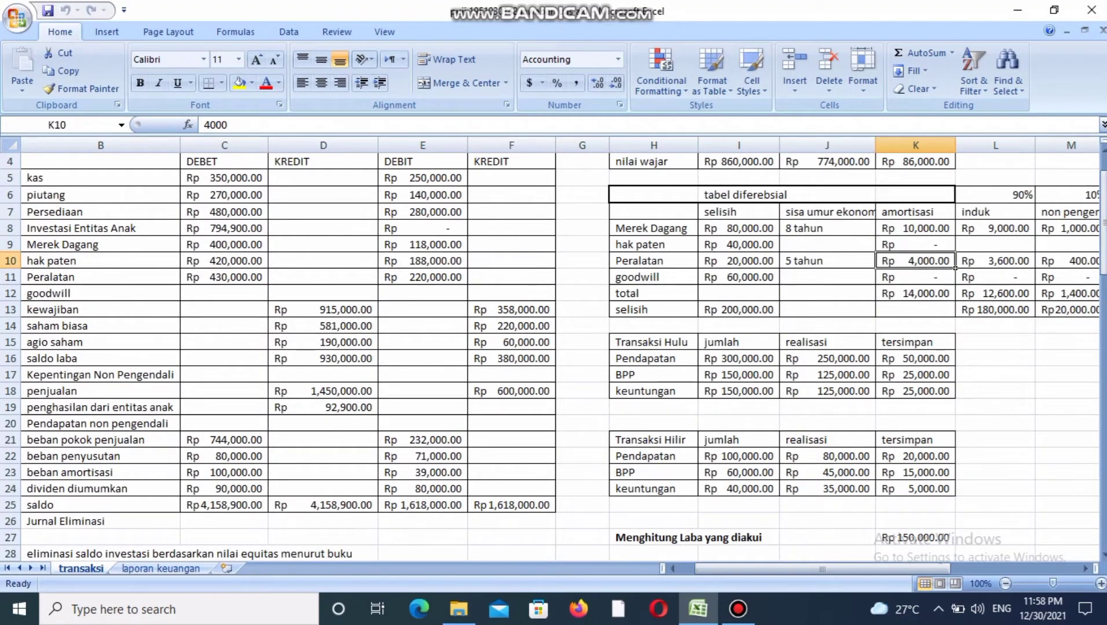
Review the akumulasi penyusutan credits for merek dagang and peralatan in the amortization adjustment entry.
{"action": "left_click_drag", "start_coordinate": [1104, 252], "coordinate": [1103, 322]}
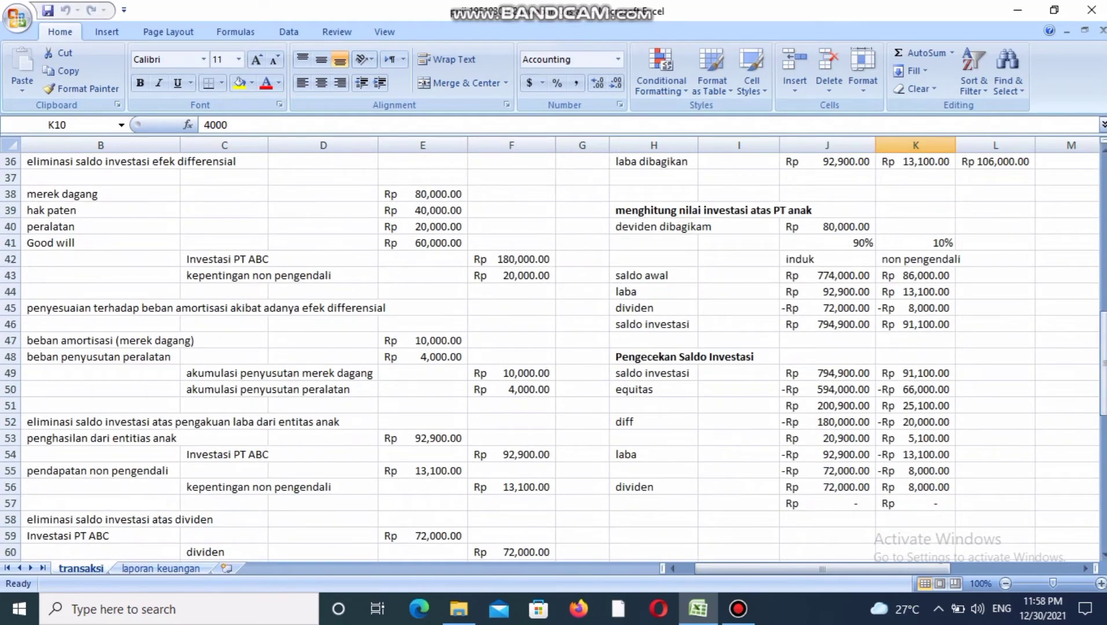
{"action": "left_click", "coordinate": [267, 375]}
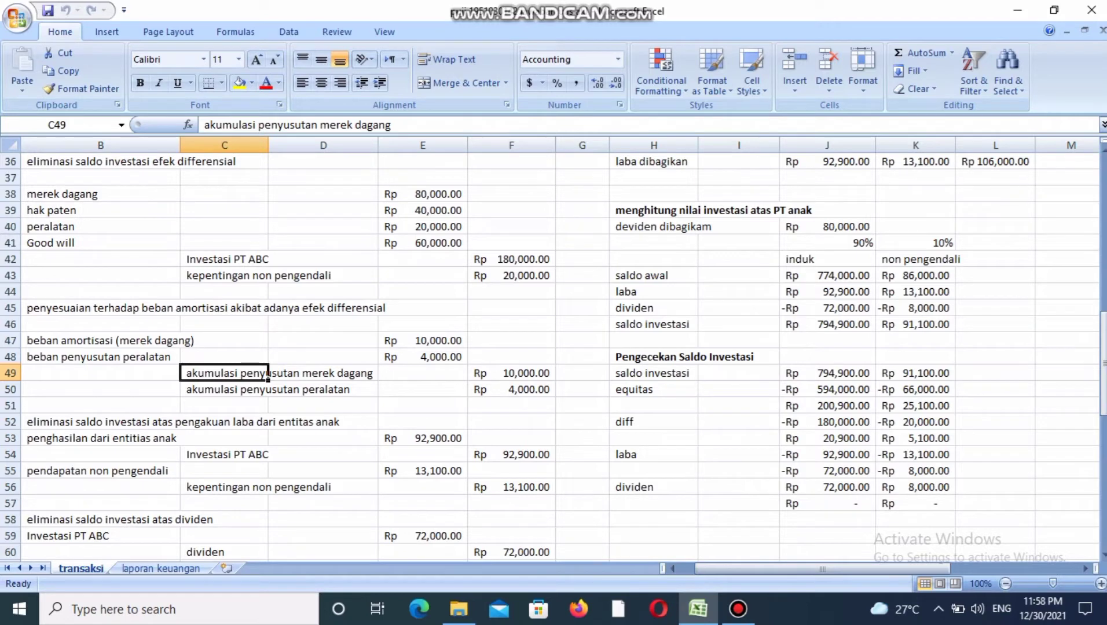
{"action": "left_click", "coordinate": [268, 391]}
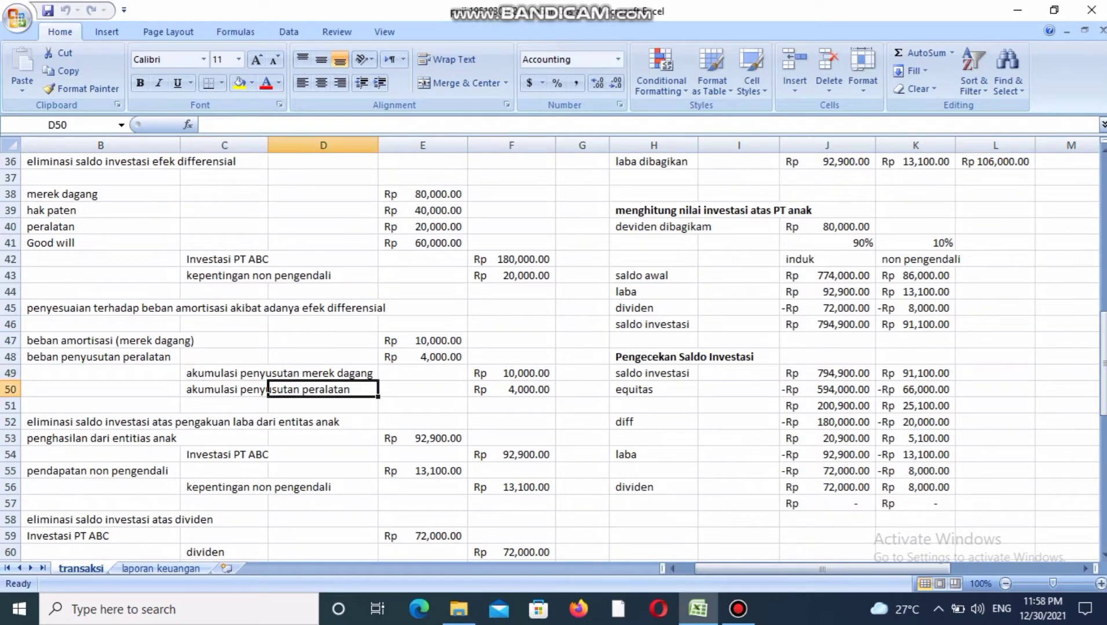
{"action": "left_click", "coordinate": [511, 373]}
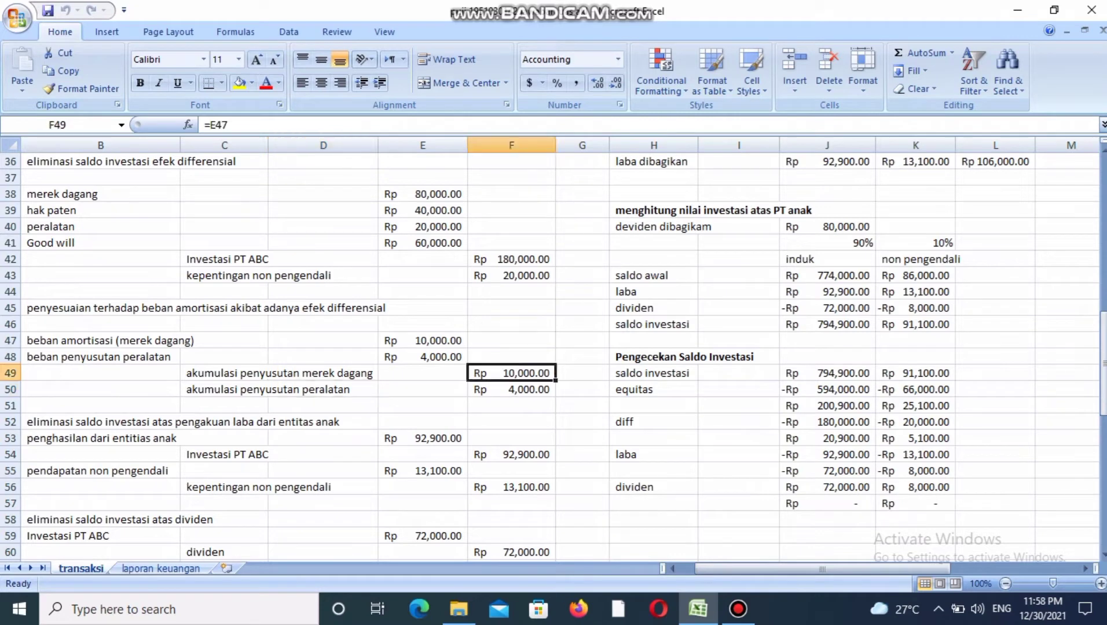
{"action": "left_click", "coordinate": [511, 389]}
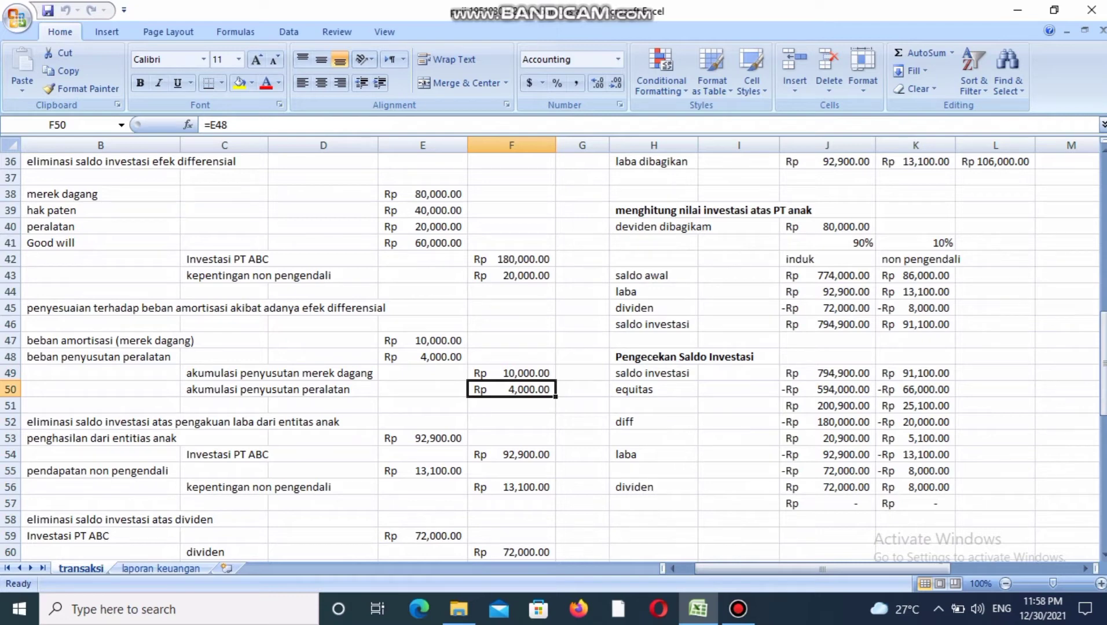
Trace the penghasilan dari entitas anak debit to the induk share of laba dibagikan and check its Investasi PT ABC credit.
{"action": "left_click", "coordinate": [101, 438]}
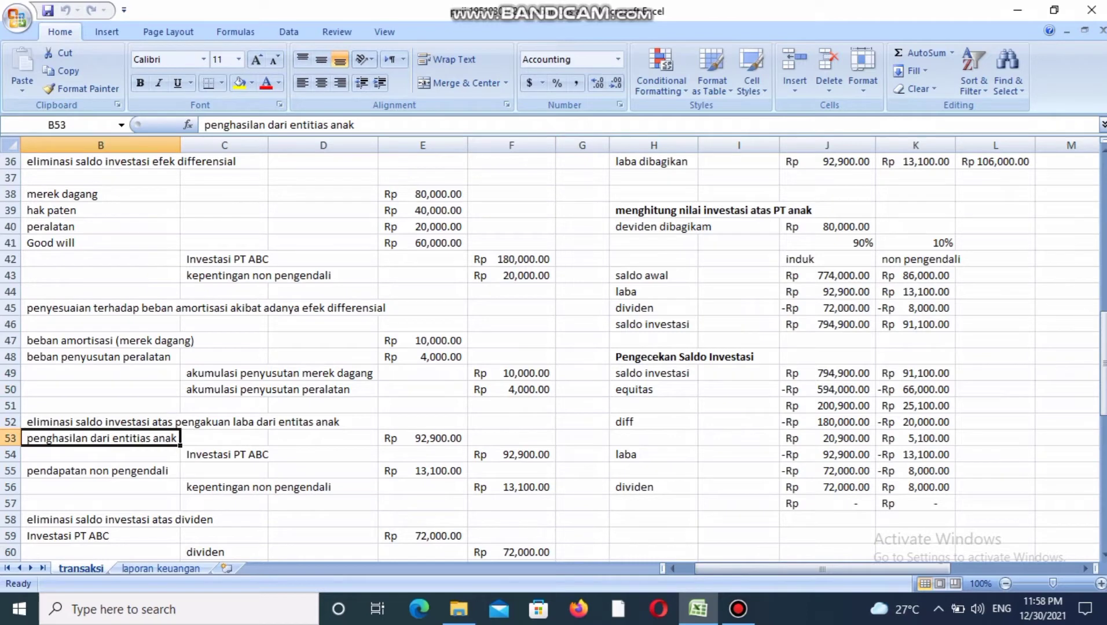
{"action": "left_click", "coordinate": [423, 438]}
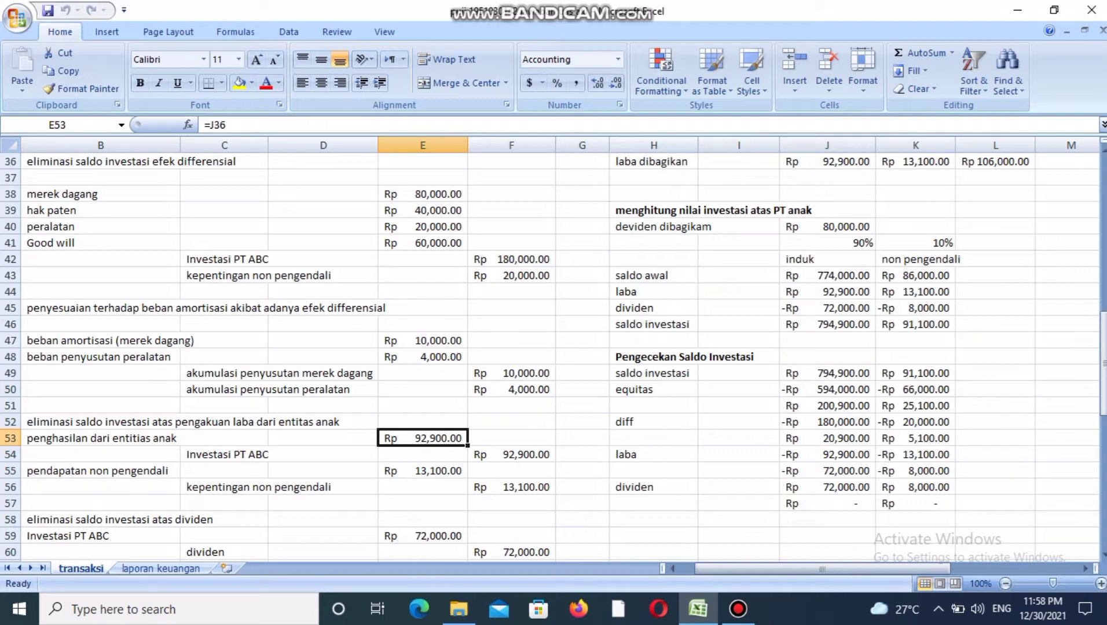
{"action": "left_click", "coordinate": [826, 162]}
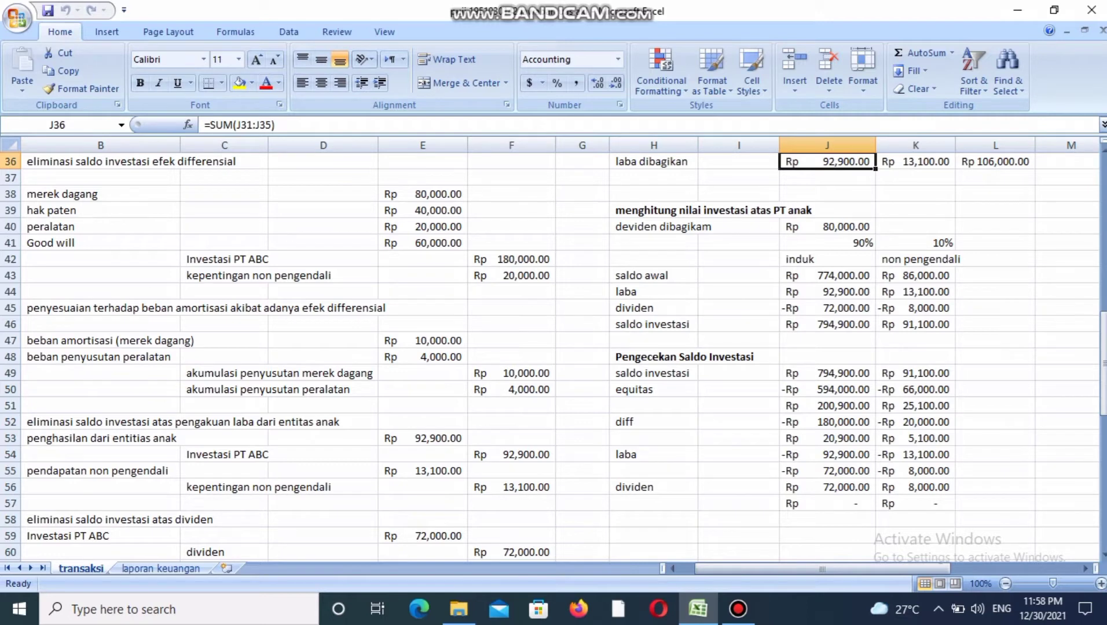
{"action": "left_click", "coordinate": [225, 454]}
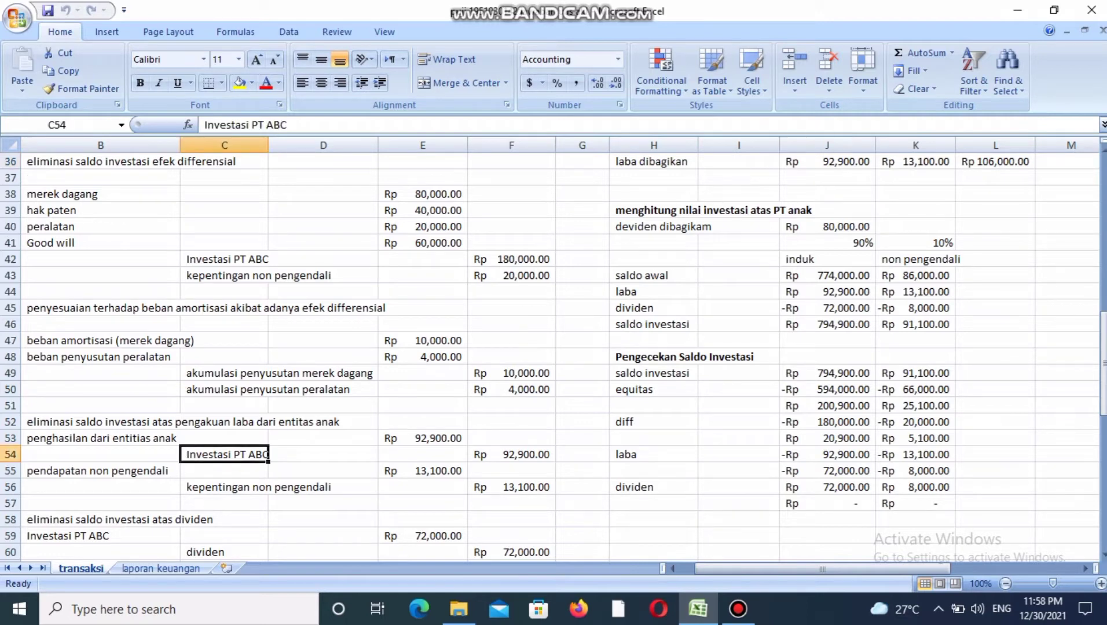
{"action": "left_click", "coordinate": [511, 455]}
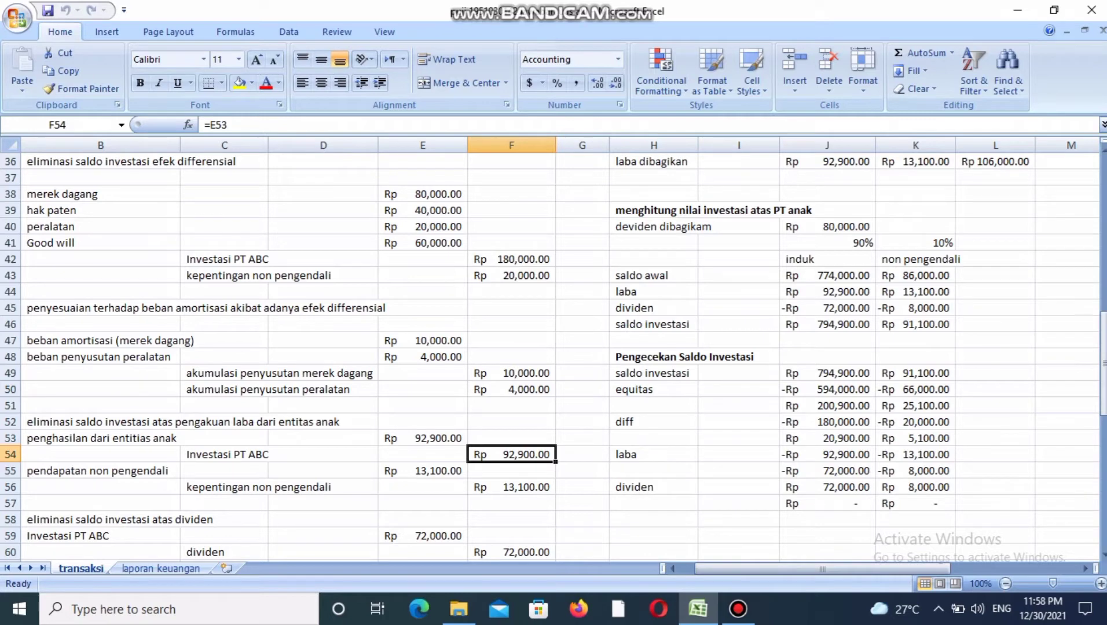
Trace the pendapatan non pengendali debit to the non pengendali share of laba dibagikan and check its kepentingan non pengendali credit.
{"action": "left_click", "coordinate": [422, 471]}
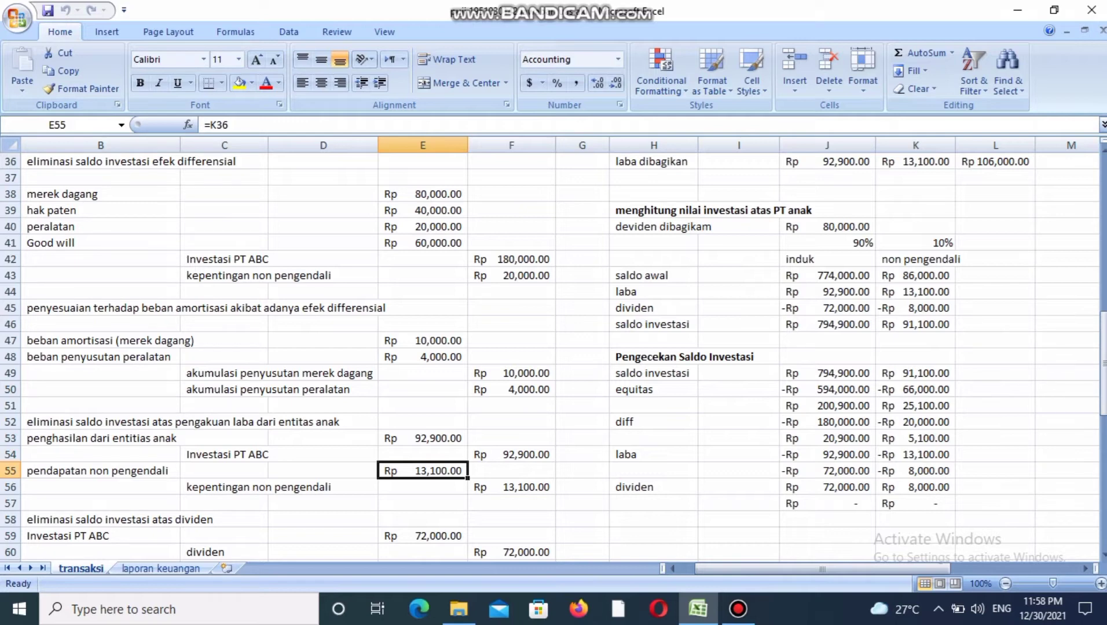
{"action": "left_click", "coordinate": [915, 161]}
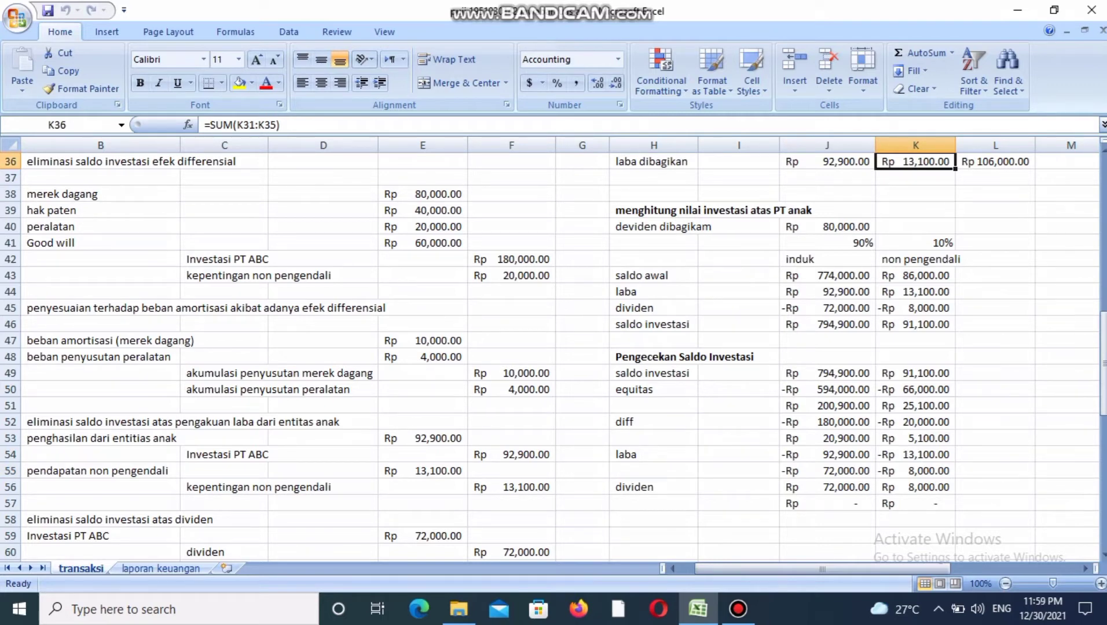
{"action": "left_click", "coordinate": [511, 488]}
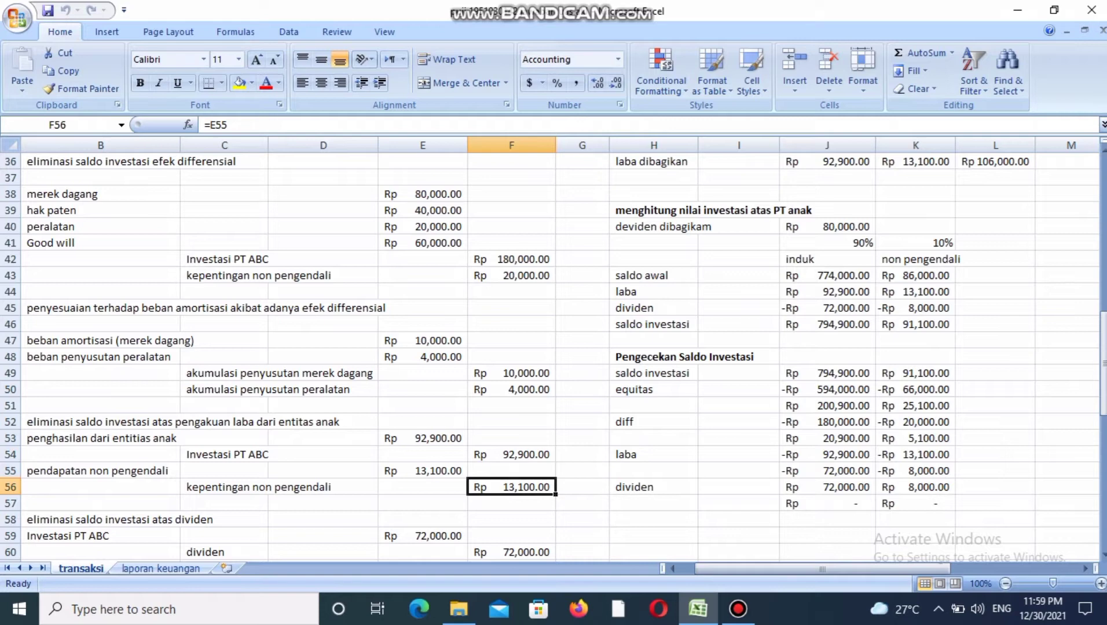
Examine the Investasi PT ABC debit and the matching dividen credit in the dividend elimination entry.
{"action": "left_click", "coordinate": [423, 536]}
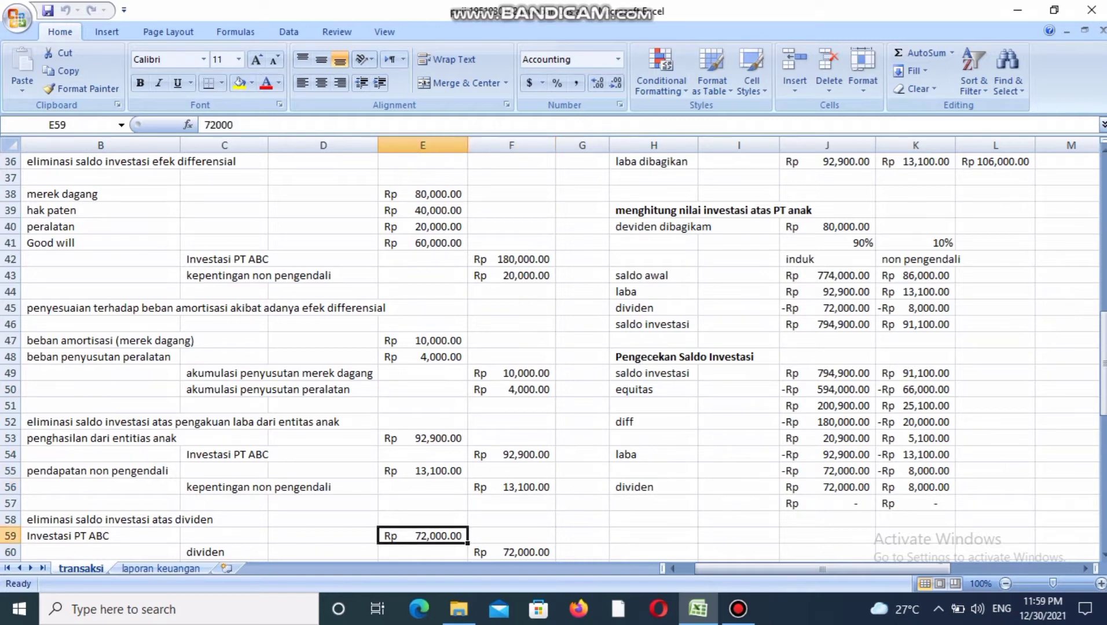
{"action": "key", "text": "Down"}
{"action": "key", "text": "Down"}
{"action": "key", "text": "Down"}
{"action": "key", "text": "Down"}
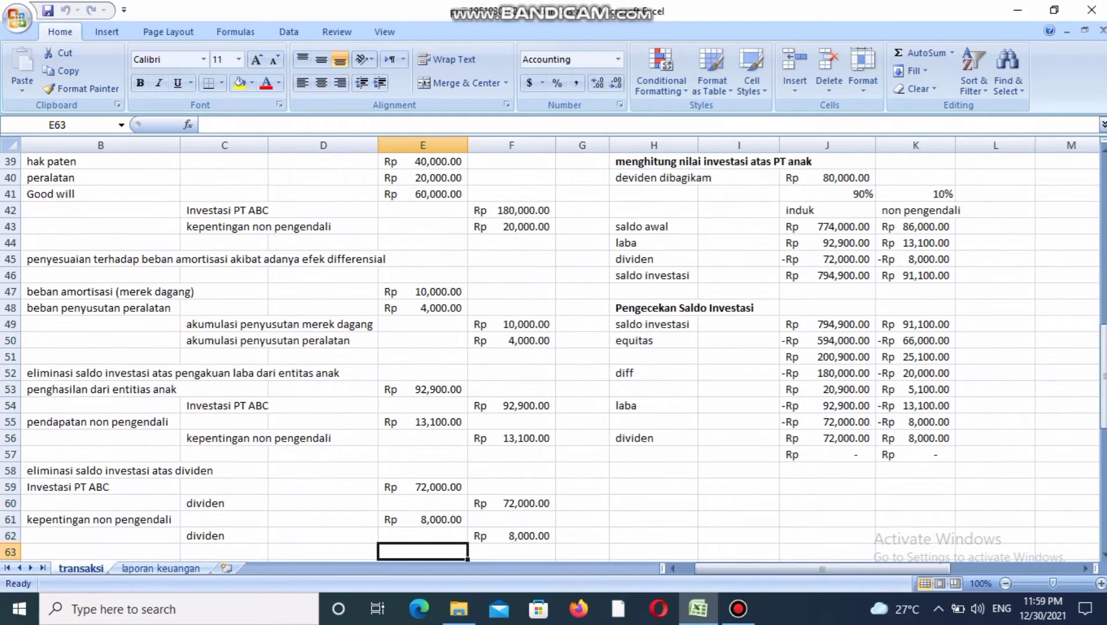
{"action": "key", "text": "Up"}
{"action": "key", "text": "Up"}
{"action": "key", "text": "Up"}
{"action": "key", "text": "Up"}
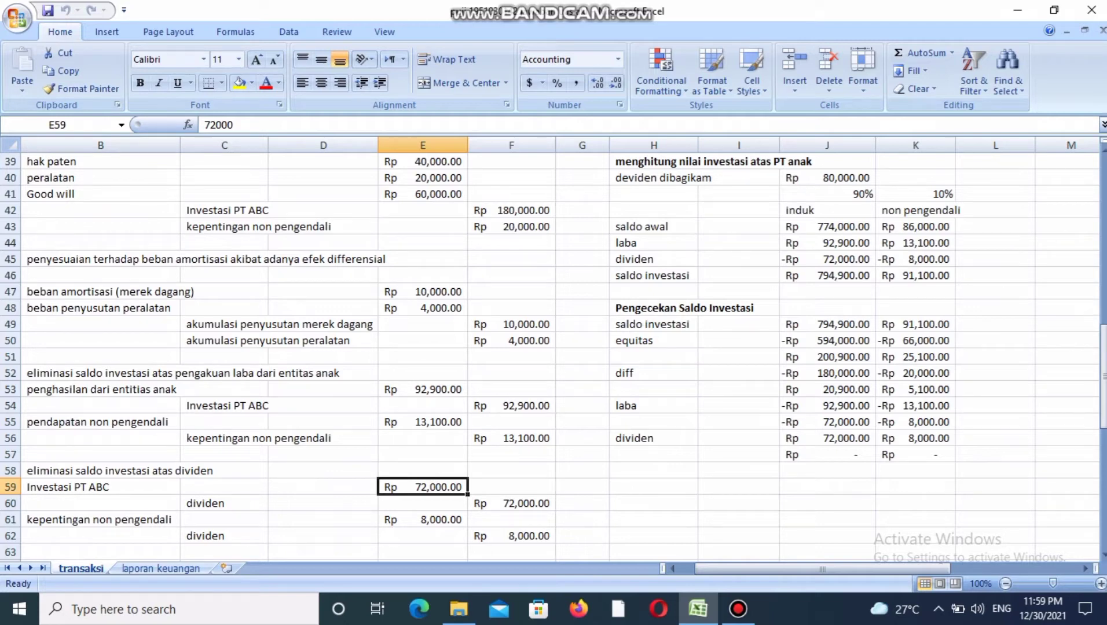
{"action": "key", "text": "Left"}
{"action": "key", "text": "Left"}
{"action": "key", "text": "Left"}
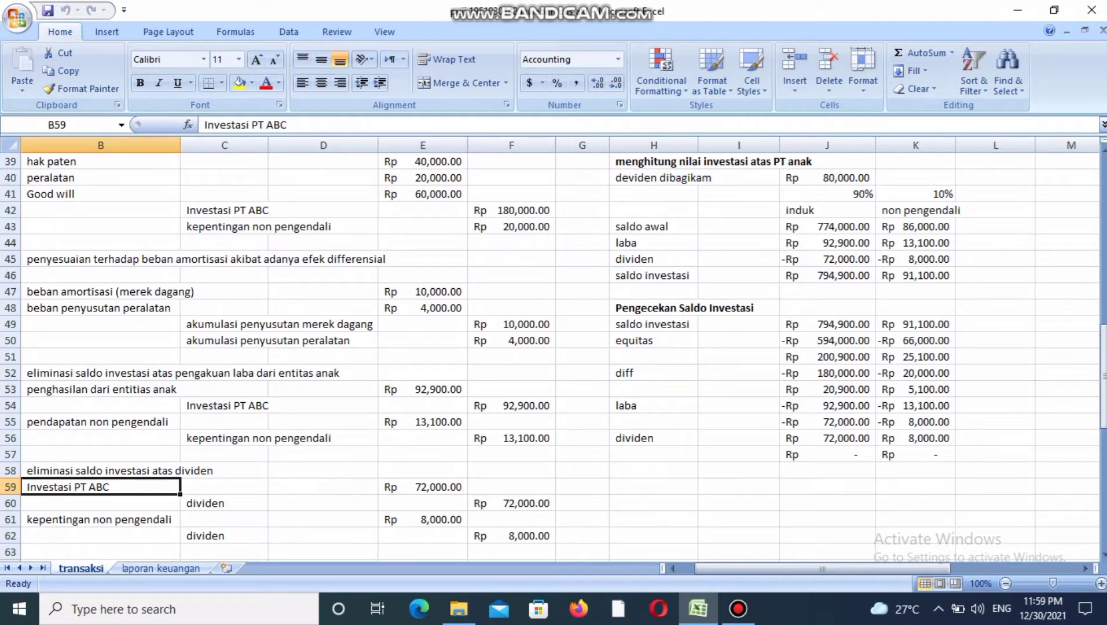
{"action": "key", "text": "Right"}
{"action": "key", "text": "Right"}
{"action": "key", "text": "Right"}
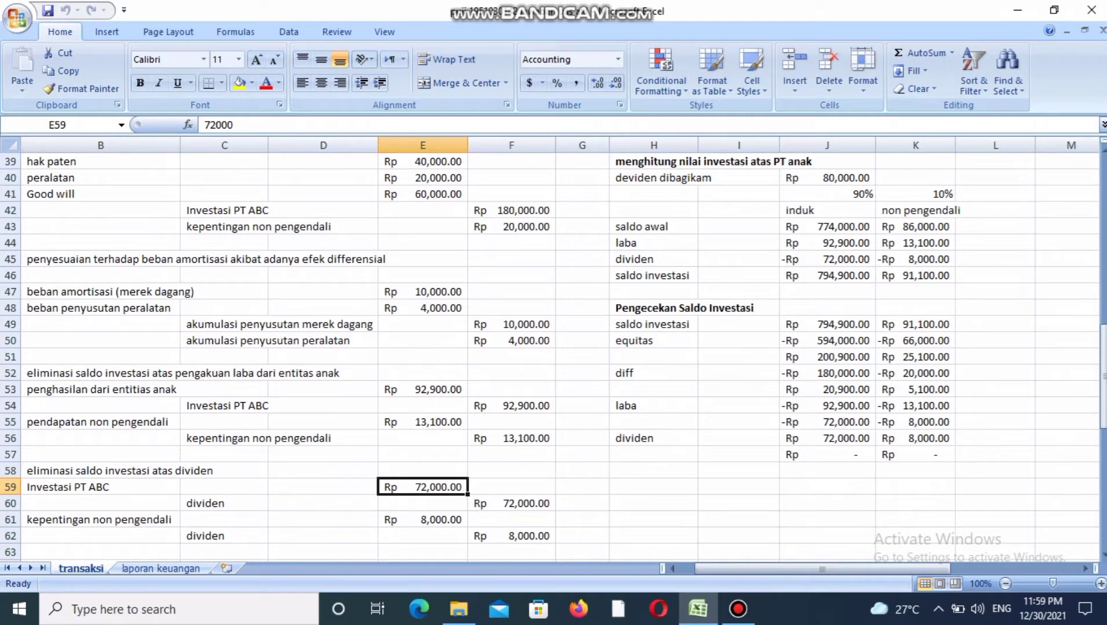
{"action": "left_click", "coordinate": [511, 503]}
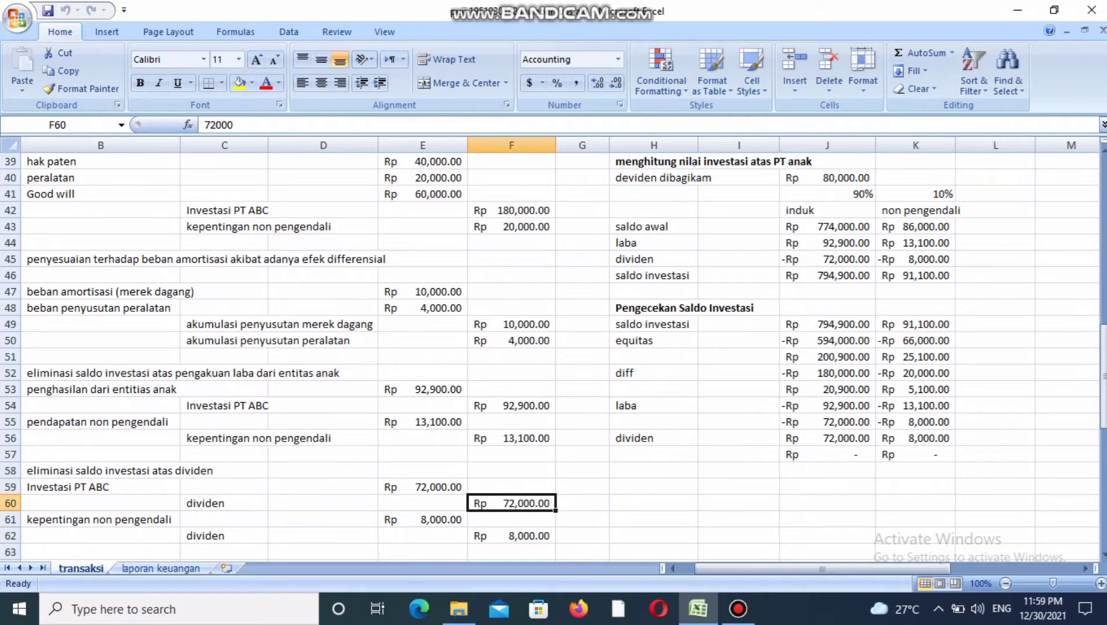
Examine the kepentingan non pengendali debit and its dividen credit in the dividend elimination entry.
{"action": "left_click", "coordinate": [224, 519]}
{"action": "left_click", "coordinate": [101, 520]}
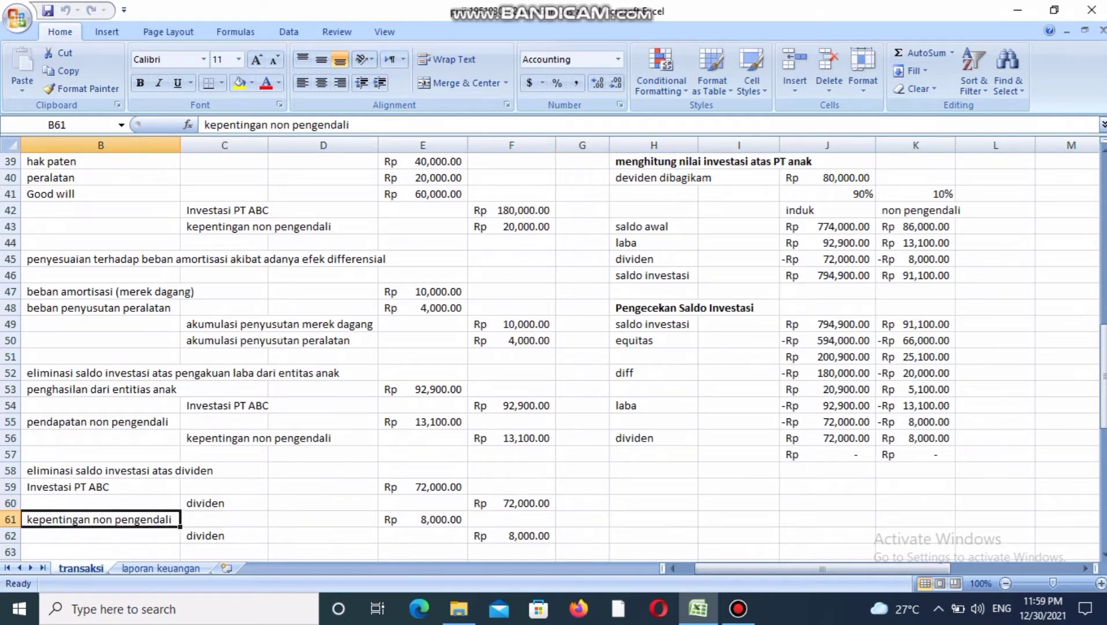
{"action": "left_click", "coordinate": [422, 520]}
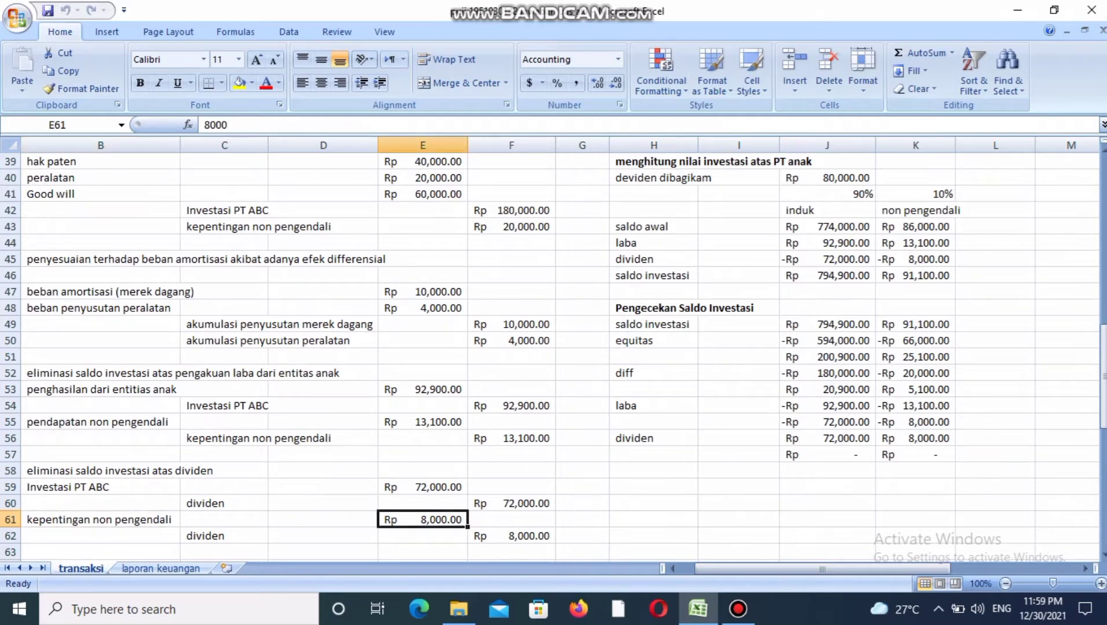
{"action": "left_click", "coordinate": [511, 536]}
Examine the pendapatan penjualan debit and BPP credit in the hulu inventory elimination entry for realized transactions.
{"action": "key", "text": "Down"}
{"action": "key", "text": "Down"}
{"action": "key", "text": "Down"}
{"action": "key", "text": "Down"}
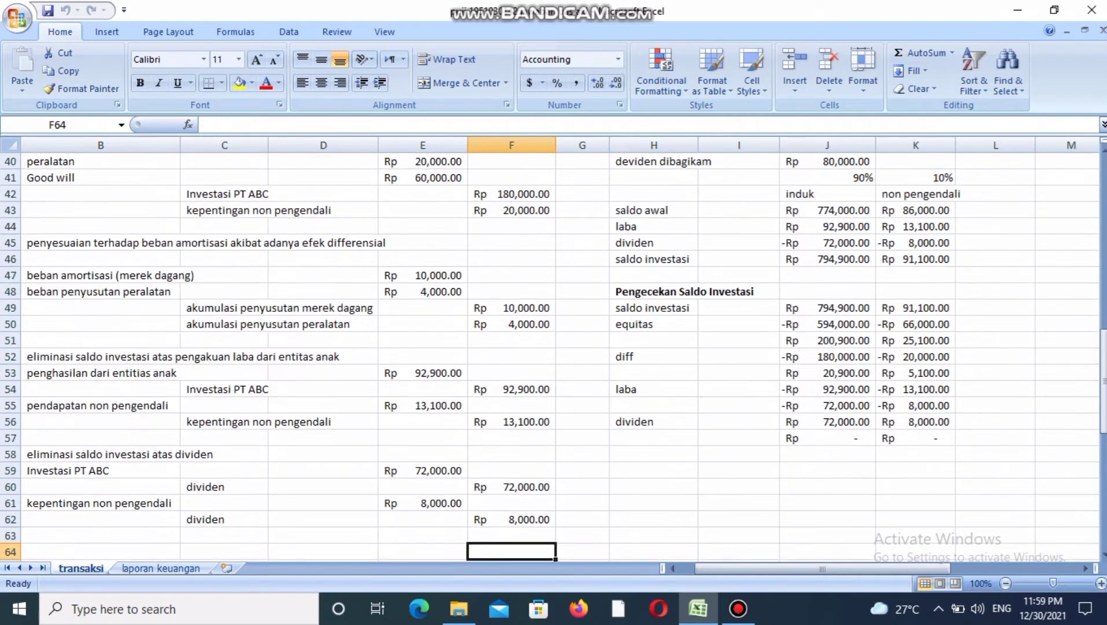
{"action": "key", "text": "Down"}
{"action": "key", "text": "Down"}
{"action": "key", "text": "Down"}
{"action": "key", "text": "Down"}
{"action": "key", "text": "Down"}
{"action": "key", "text": "Down"}
{"action": "key", "text": "Down"}
{"action": "key", "text": "Down"}
{"action": "key", "text": "Down"}
{"action": "key", "text": "Down"}
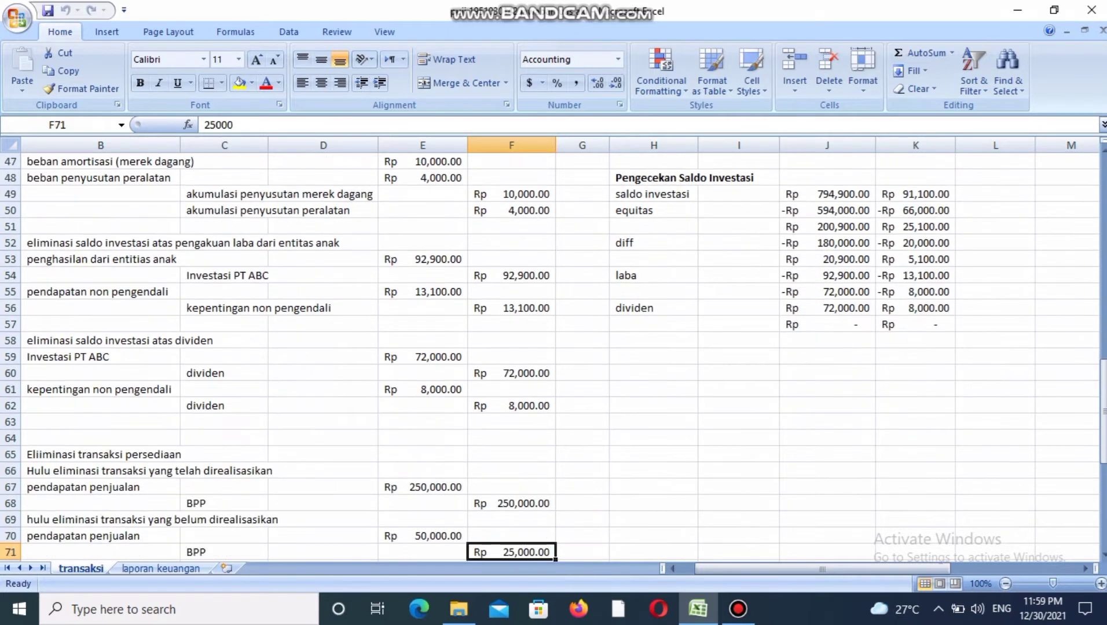
{"action": "key", "text": "Down"}
{"action": "key", "text": "Down"}
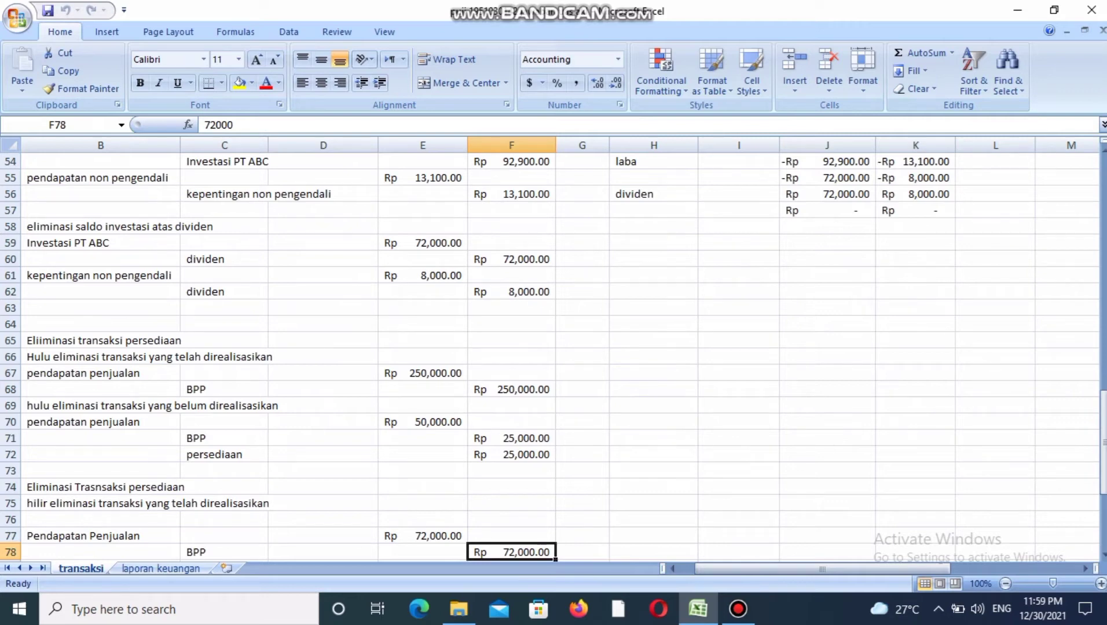
{"action": "left_click", "coordinate": [101, 374]}
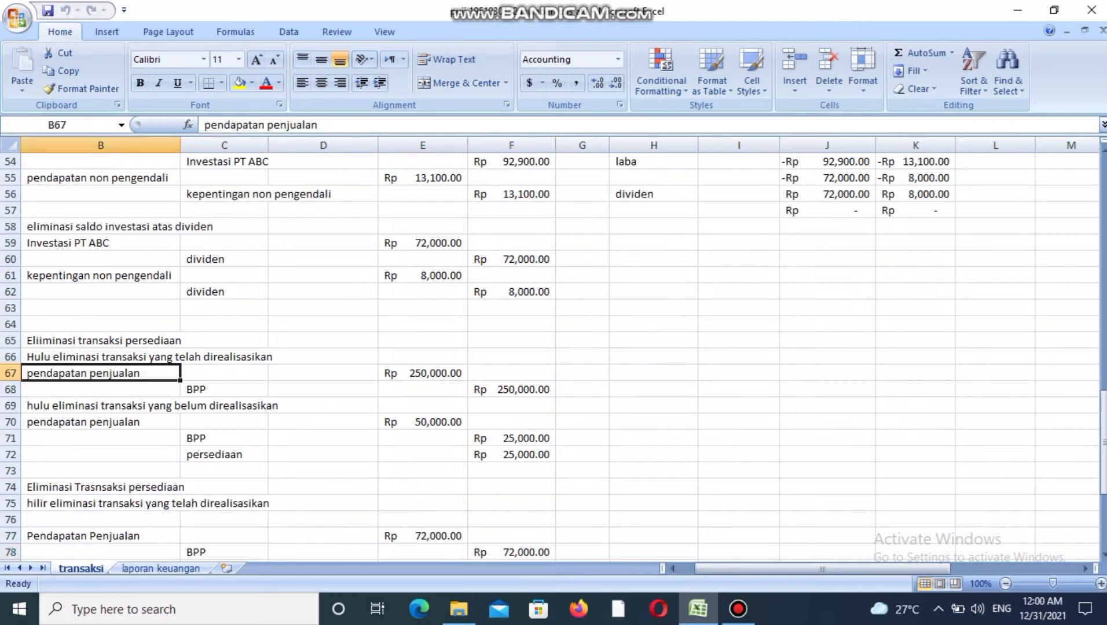
{"action": "left_click", "coordinate": [224, 389]}
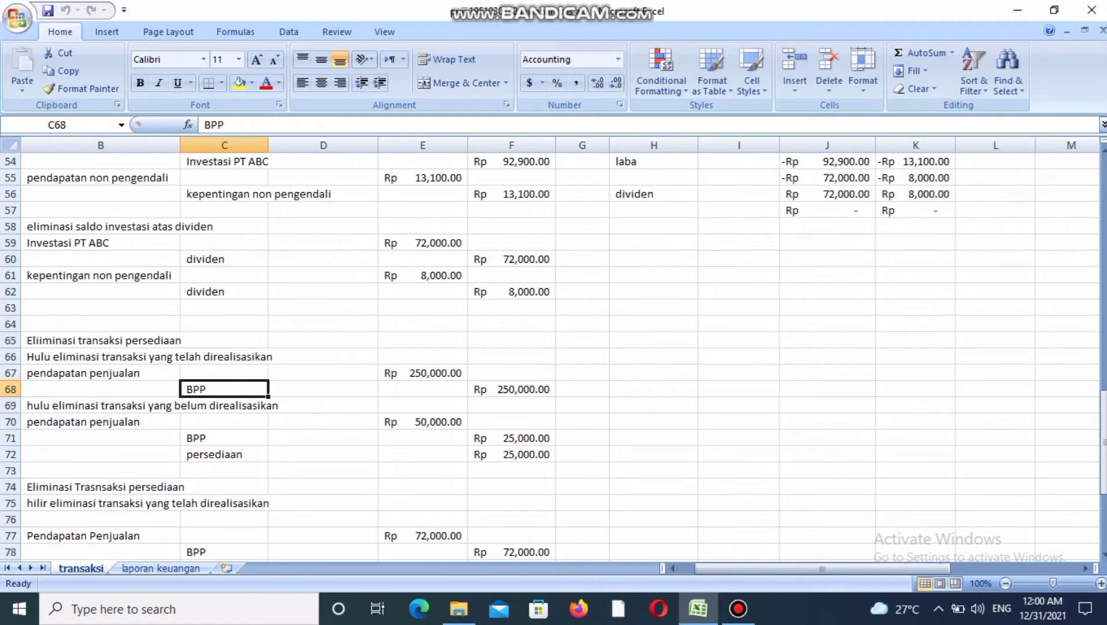
{"action": "left_click", "coordinate": [422, 389]}
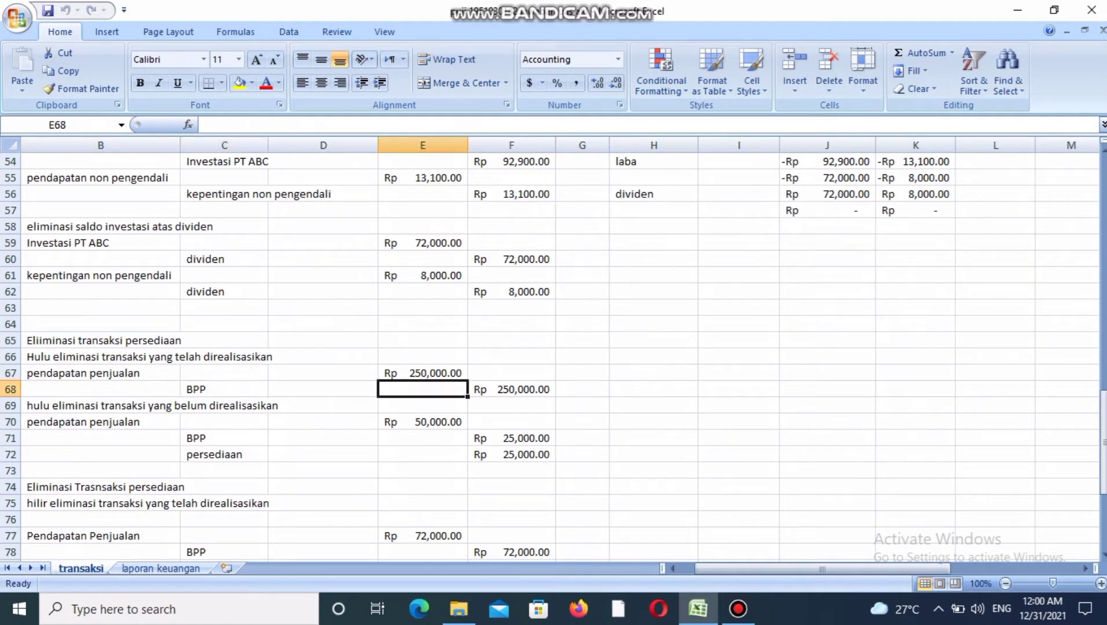
{"action": "left_click", "coordinate": [423, 373]}
{"action": "left_click", "coordinate": [511, 389]}
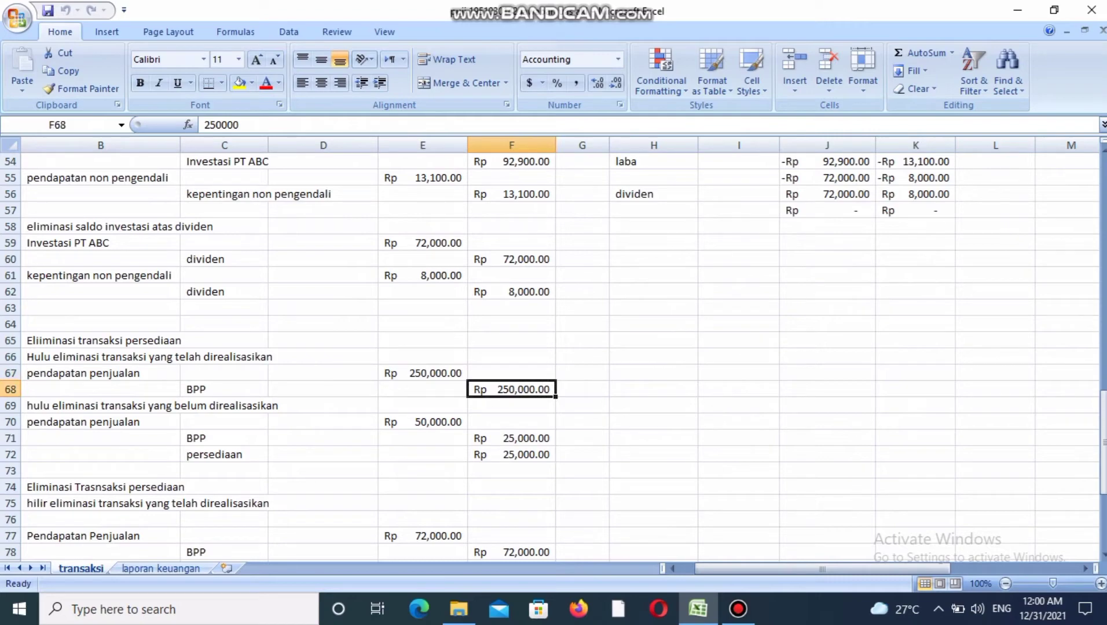
Trace the realized hulu elimination amount to the realisasi Pendapatan in the Transaksi Hulu table and recheck its BPP credit.
{"action": "scroll", "coordinate": [554, 358], "scroll_direction": "up", "scroll_amount": 11}
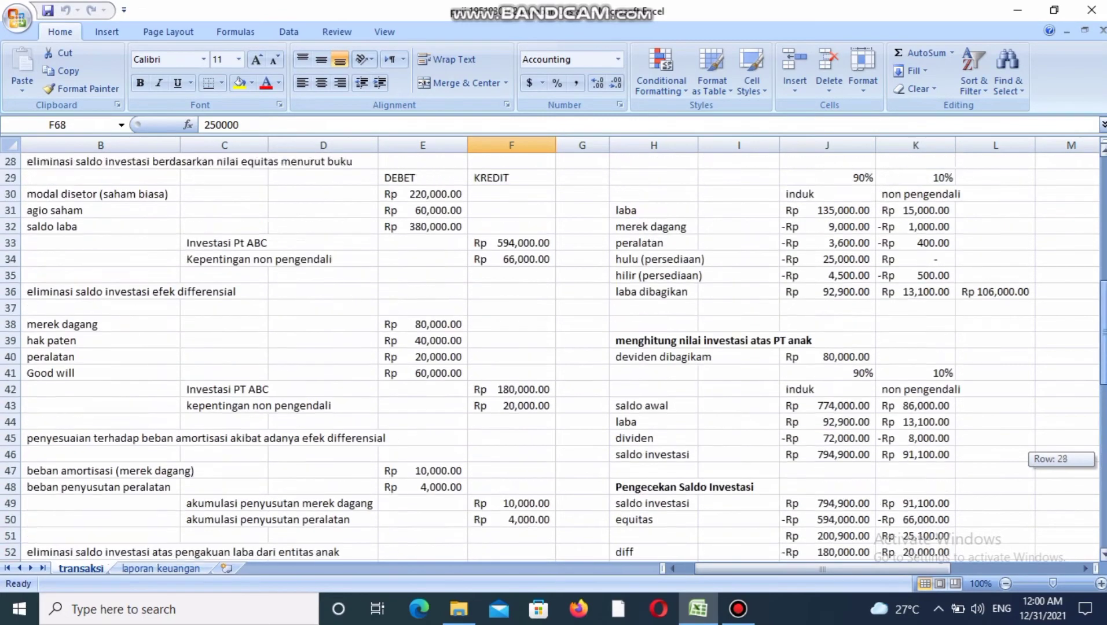
{"action": "scroll", "coordinate": [553, 358], "scroll_direction": "up", "scroll_amount": 4}
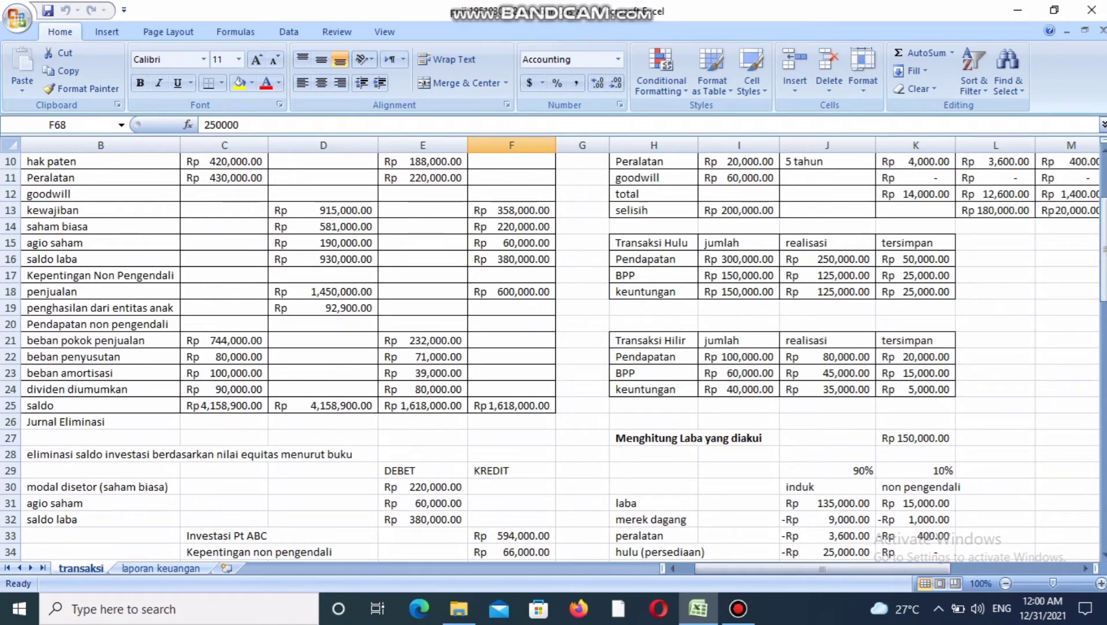
{"action": "left_click", "coordinate": [871, 264]}
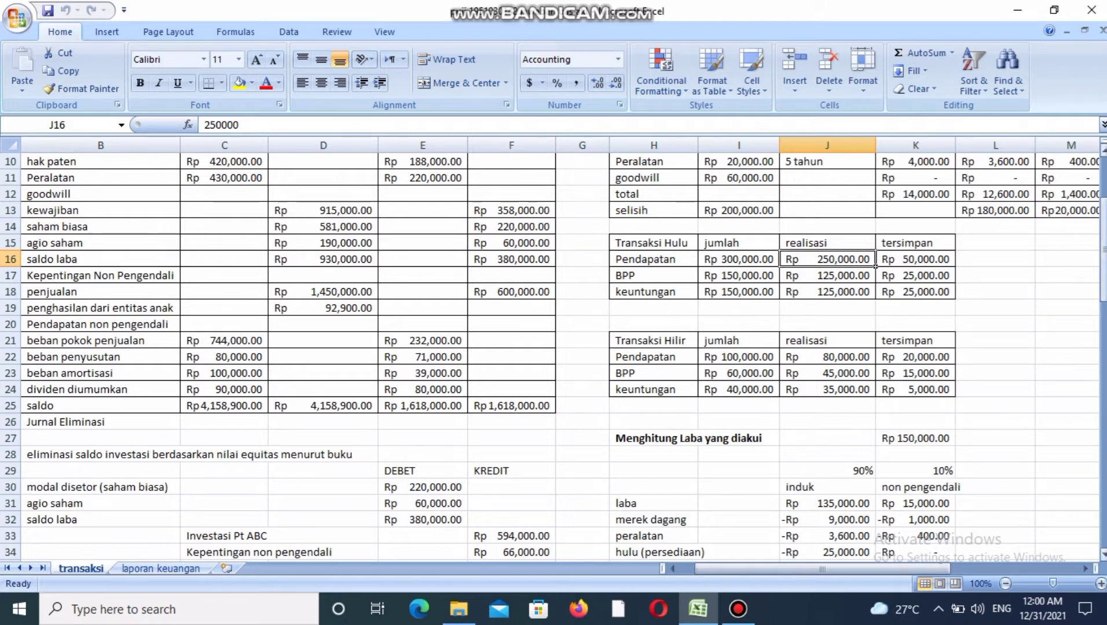
{"action": "left_click_drag", "start_coordinate": [1103, 243], "coordinate": [1103, 340]}
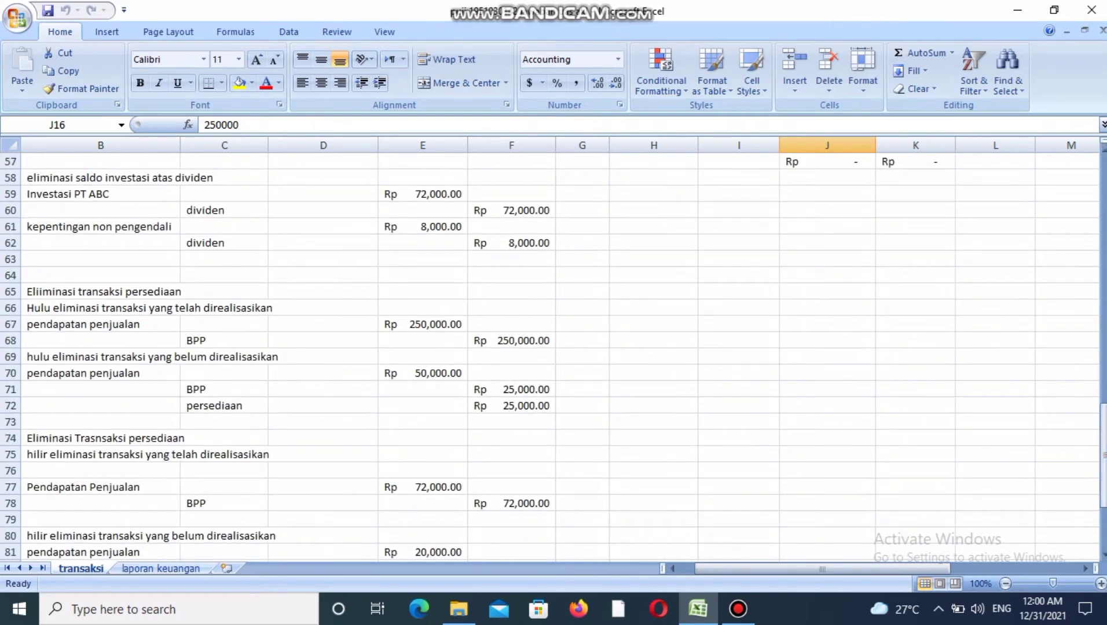
{"action": "left_click", "coordinate": [511, 340]}
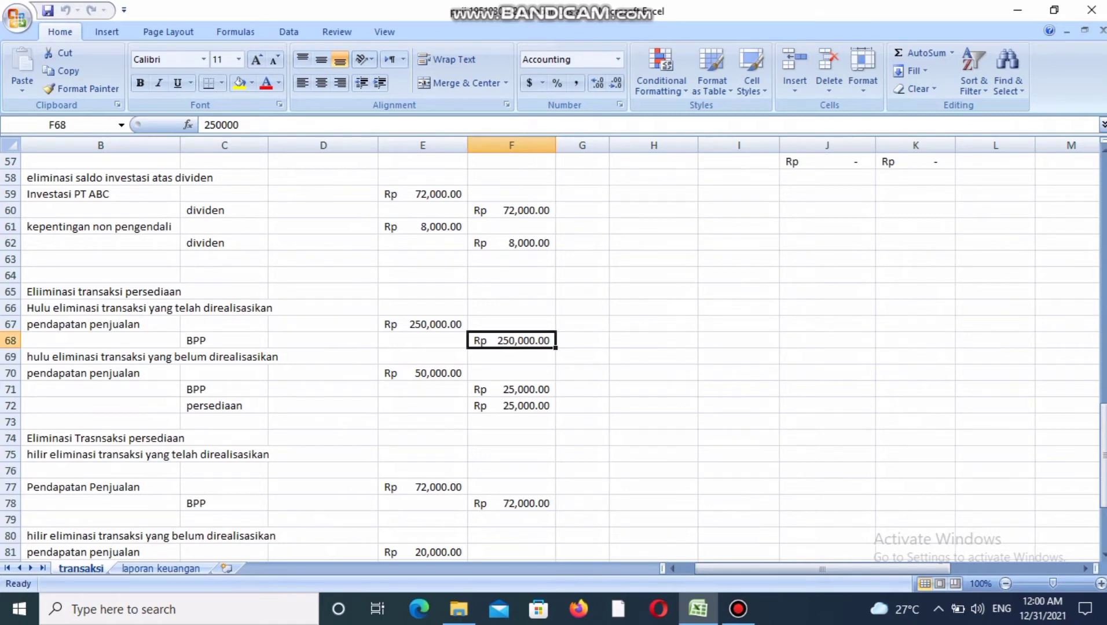
Examine the pendapatan penjualan, BPP and persediaan accounts in the unrealized hulu inventory elimination entry.
{"action": "left_click", "coordinate": [101, 374]}
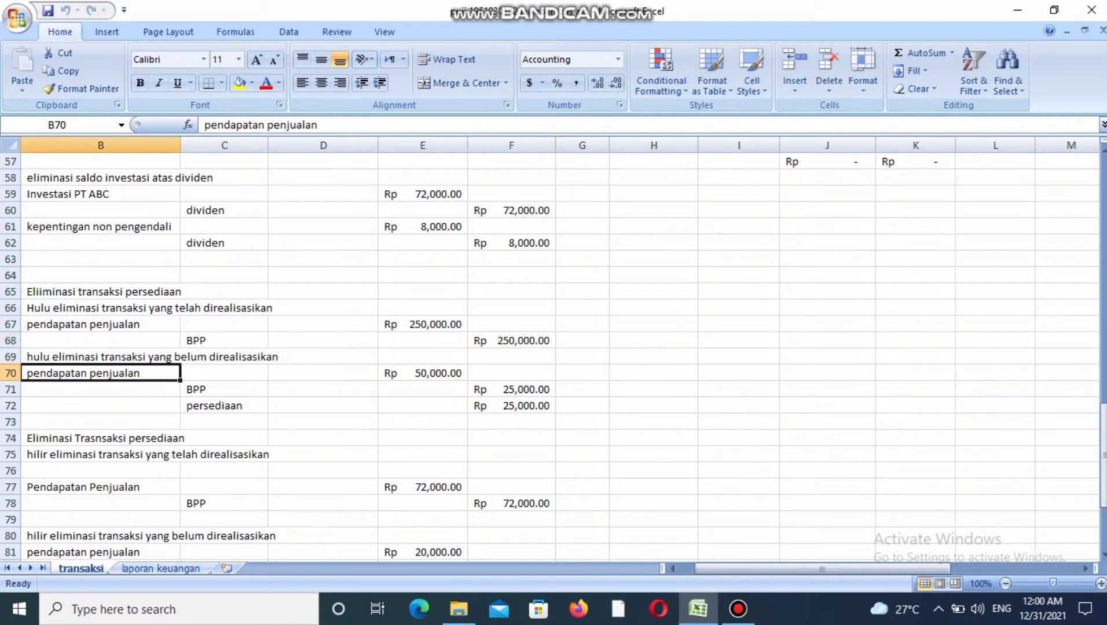
{"action": "left_click", "coordinate": [224, 389]}
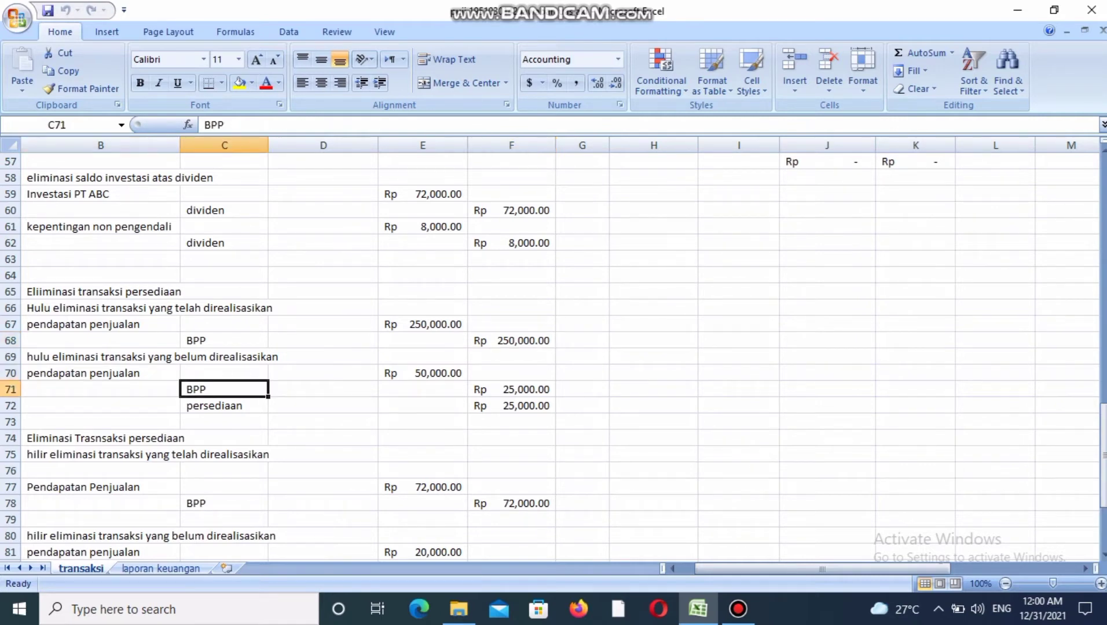
{"action": "left_click", "coordinate": [224, 406]}
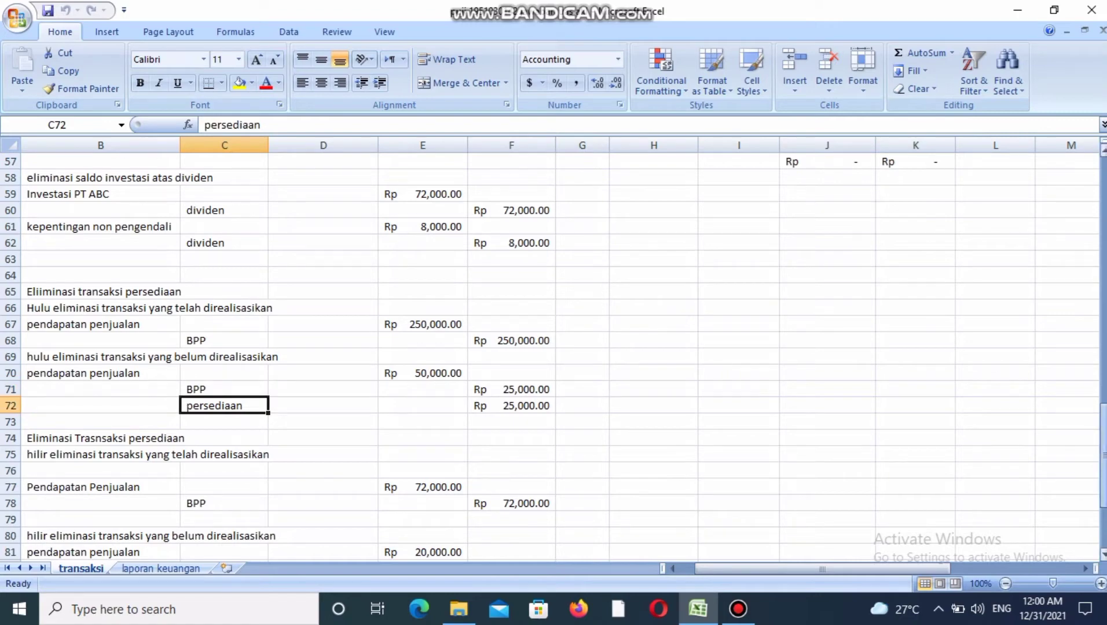
Trace the unrealized hulu entry to the tersimpan Pendapatan, BPP and keuntungan in the Transaksi Hulu table and check its persediaan credit.
{"action": "left_click_drag", "start_coordinate": [1103, 421], "coordinate": [1103, 255]}
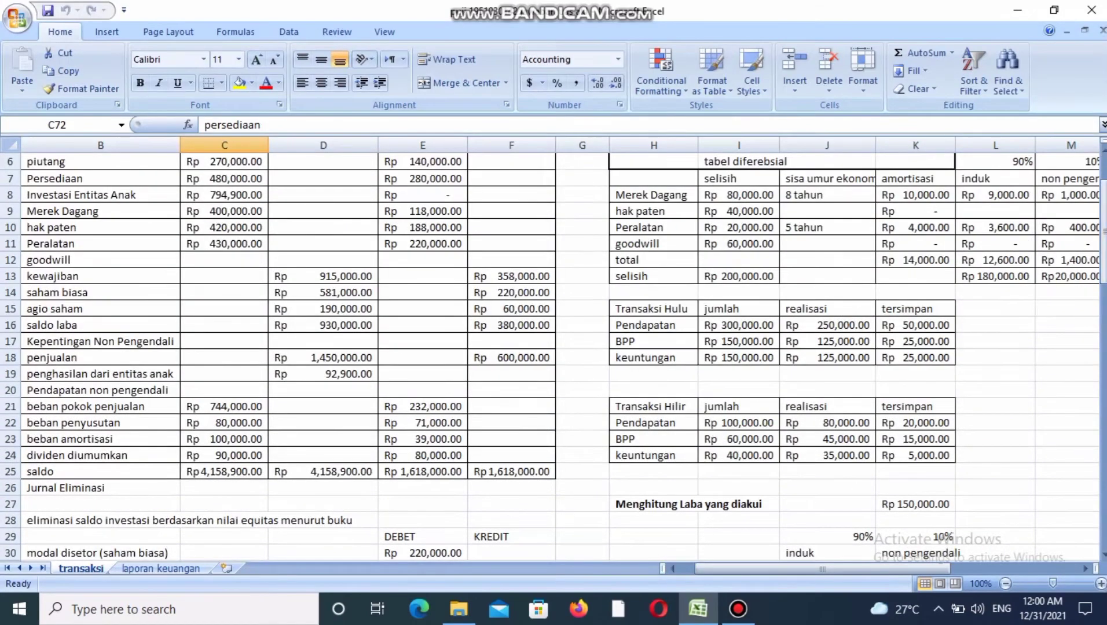
{"action": "left_click", "coordinate": [915, 326]}
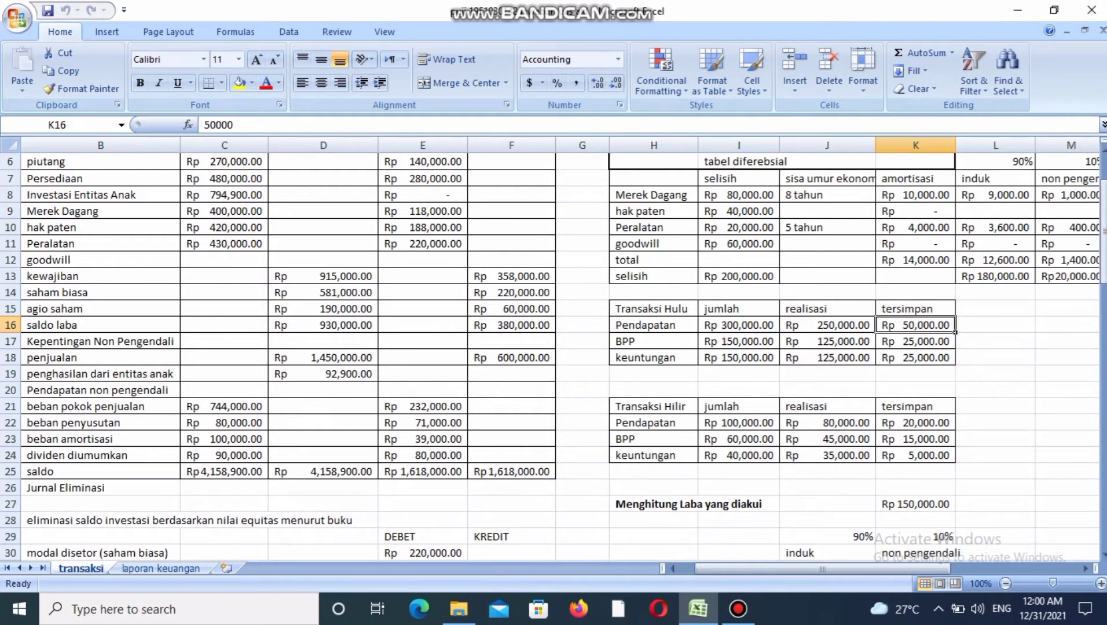
{"action": "left_click", "coordinate": [915, 358]}
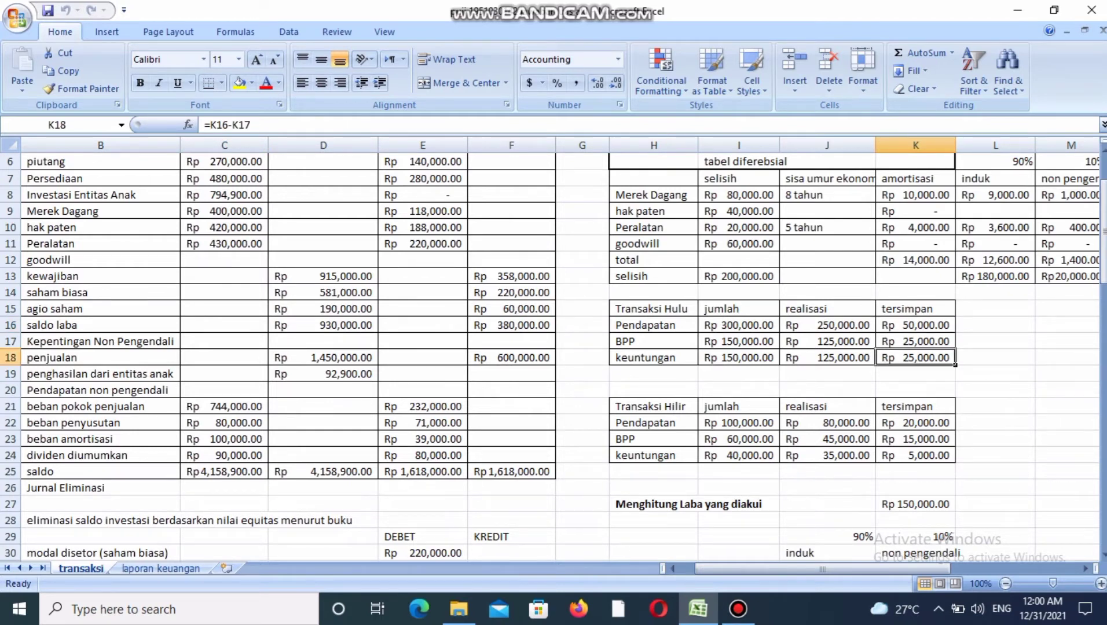
{"action": "left_click", "coordinate": [915, 341]}
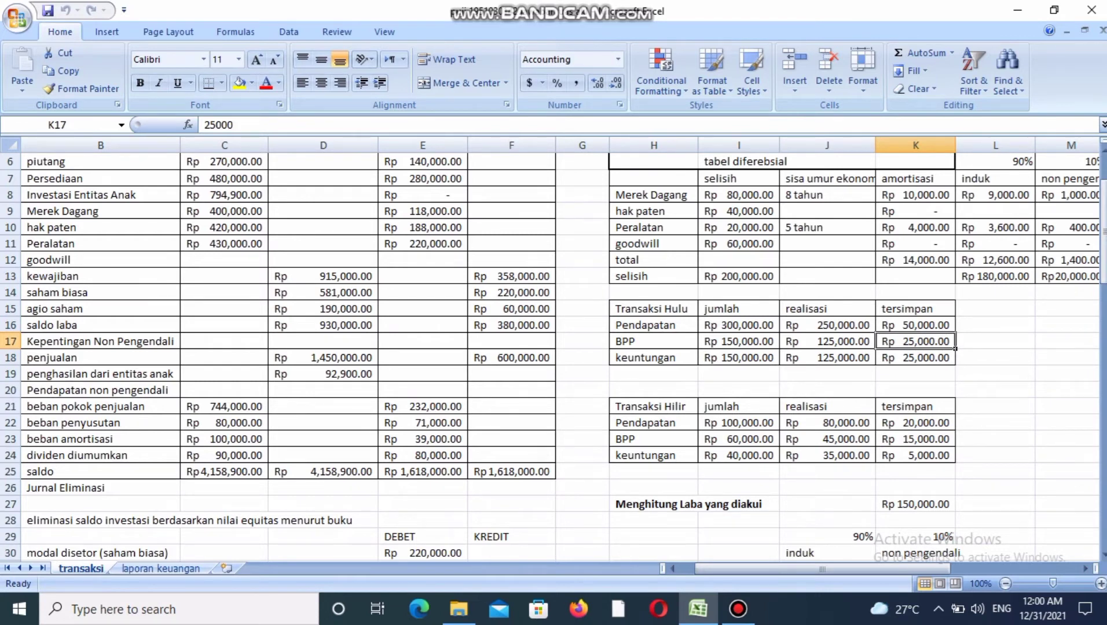
{"action": "left_click", "coordinate": [915, 358]}
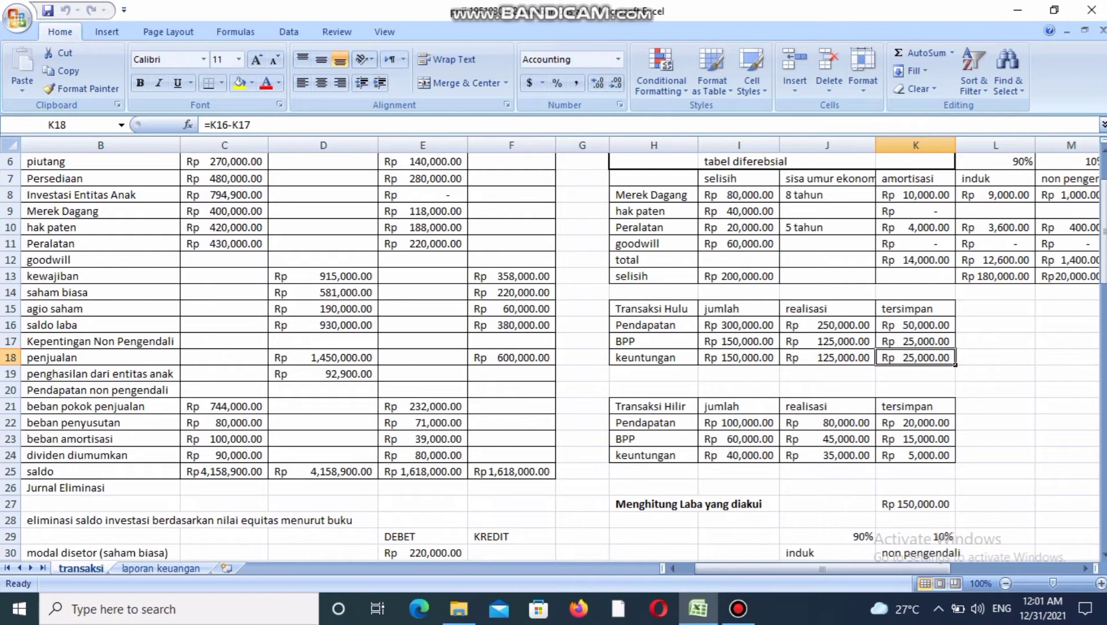
{"action": "left_click_drag", "start_coordinate": [1103, 242], "coordinate": [1104, 470]}
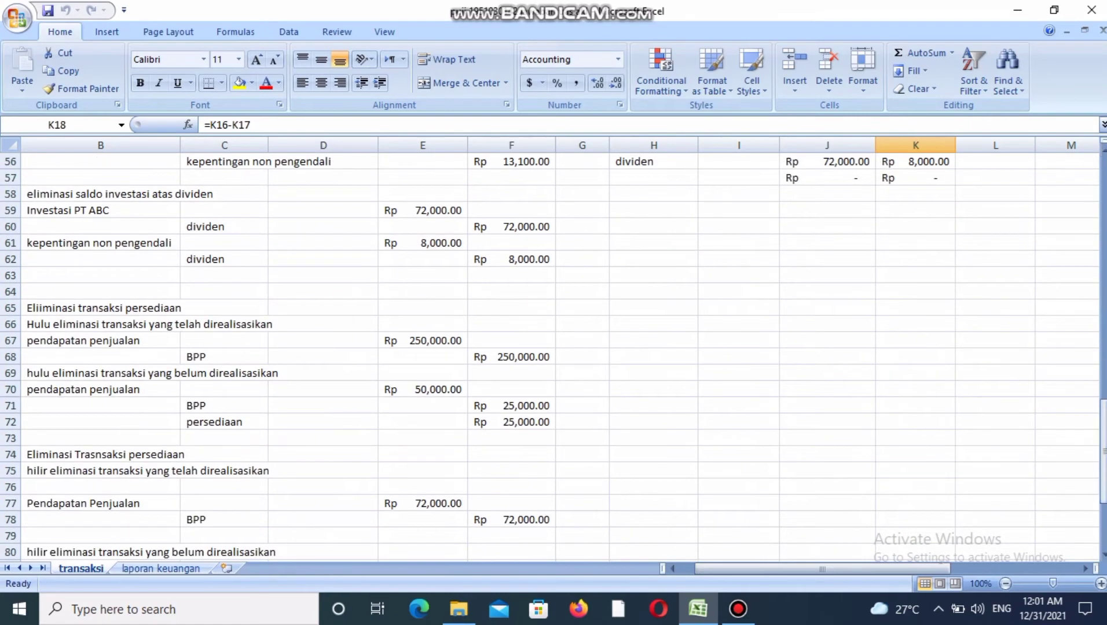
{"action": "left_click", "coordinate": [511, 422]}
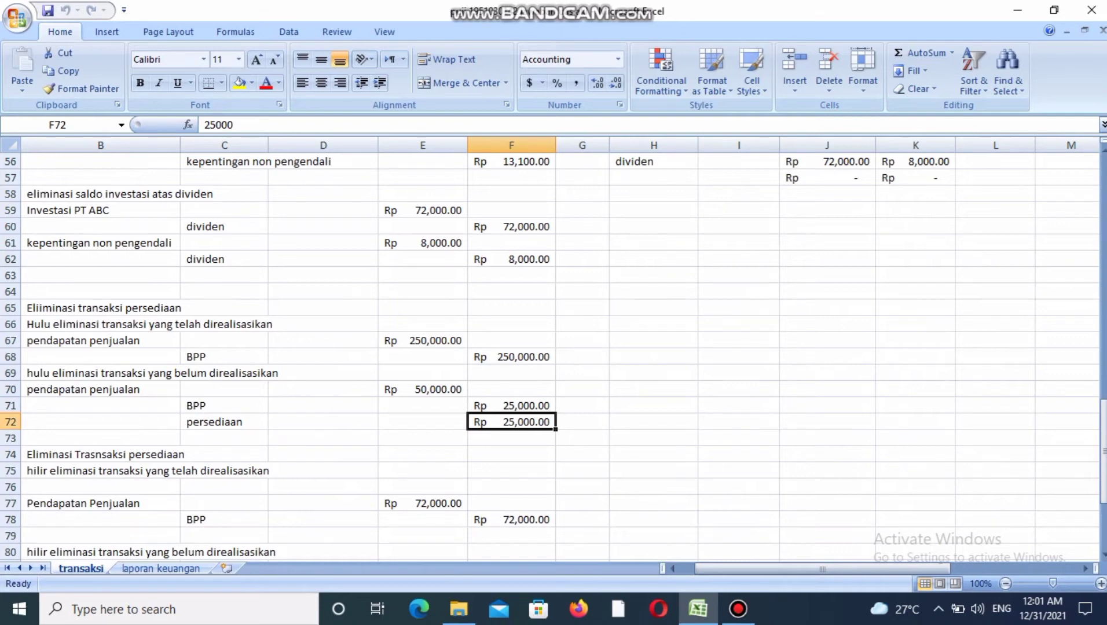
Examine the Pendapatan Penjualan debit and the BPP account in the realized hilir inventory elimination entry.
{"action": "scroll", "coordinate": [423, 356], "scroll_direction": "down", "scroll_amount": 3}
{"action": "left_click", "coordinate": [423, 357]}
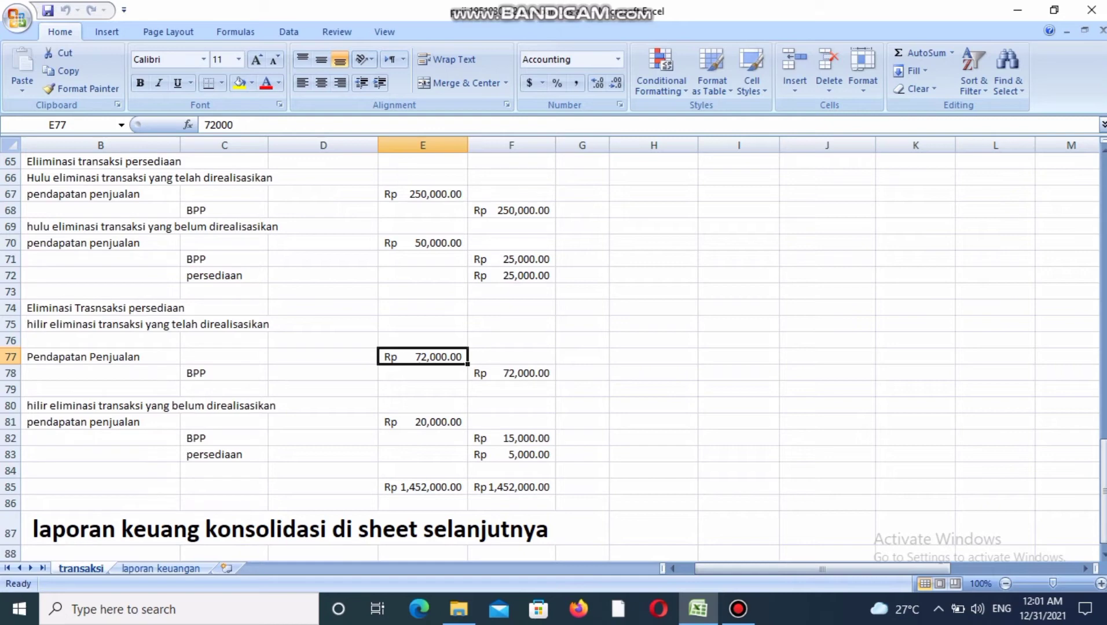
{"action": "left_click", "coordinate": [101, 356]}
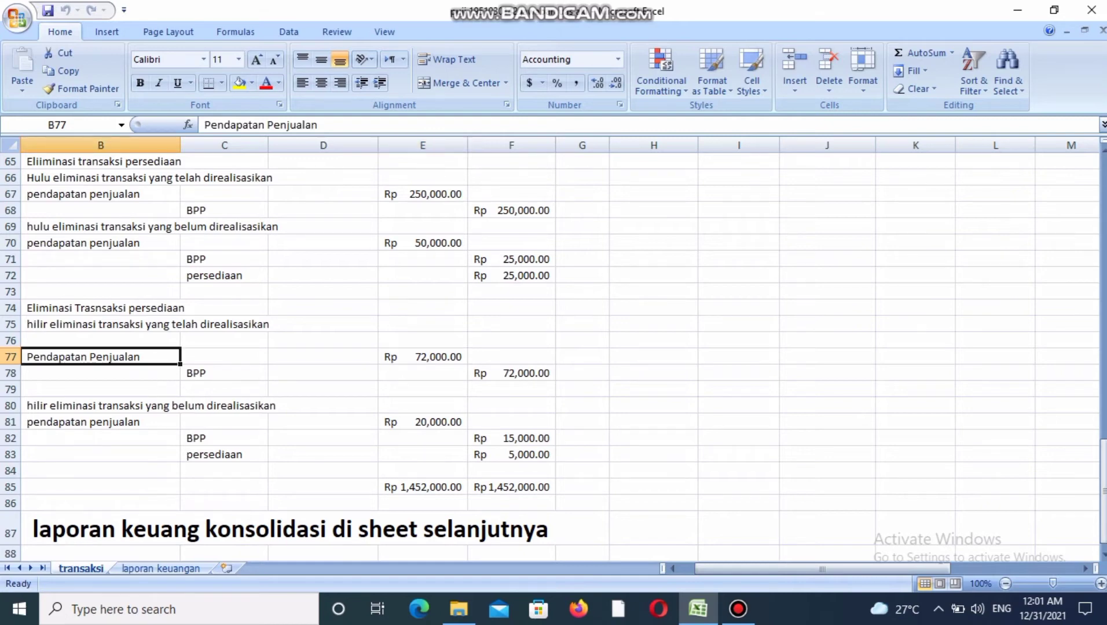
{"action": "left_click", "coordinate": [224, 389]}
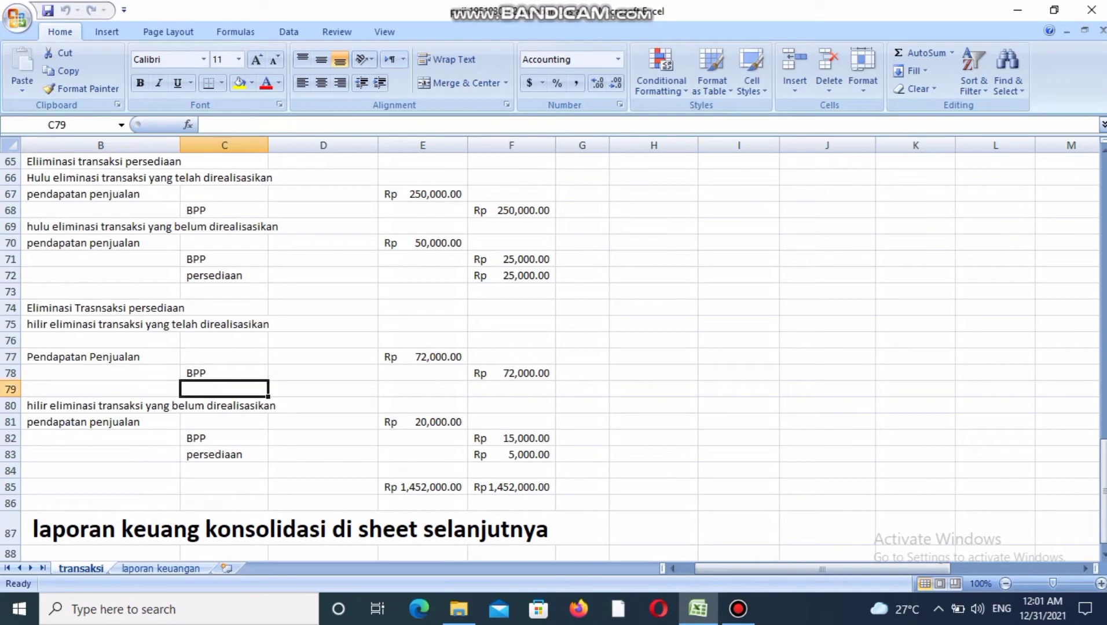
{"action": "left_click", "coordinate": [224, 374]}
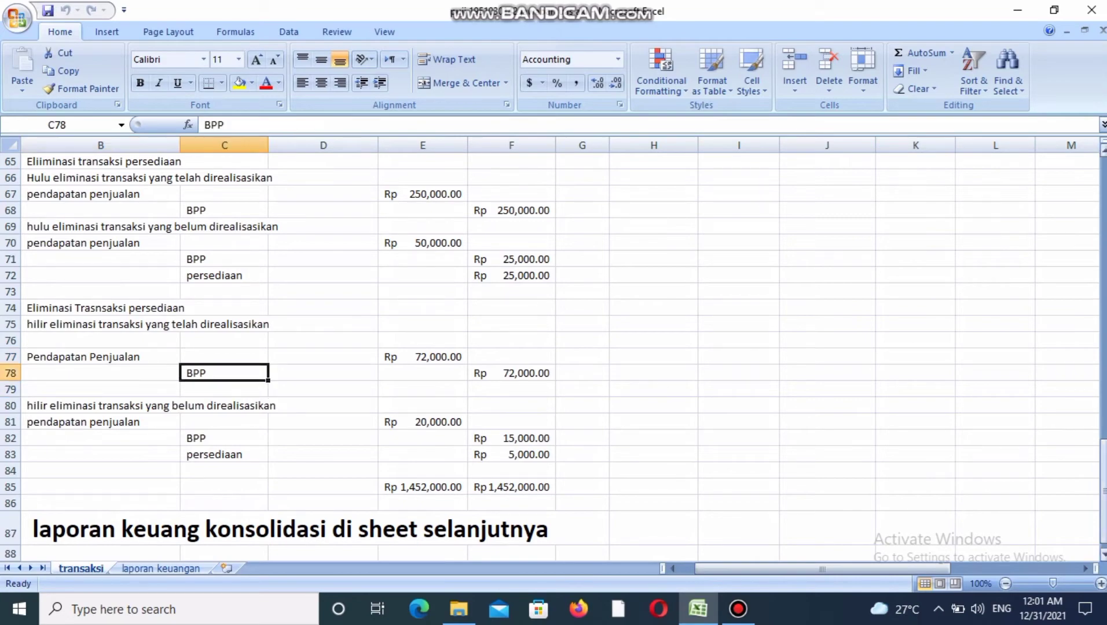
Compare the realisasi Pendapatan in the Transaksi Hilir table with the Pendapatan Penjualan debit and BPP credit of the realized hilir entry.
{"action": "scroll", "coordinate": [553, 356], "scroll_direction": "up", "scroll_amount": 18}
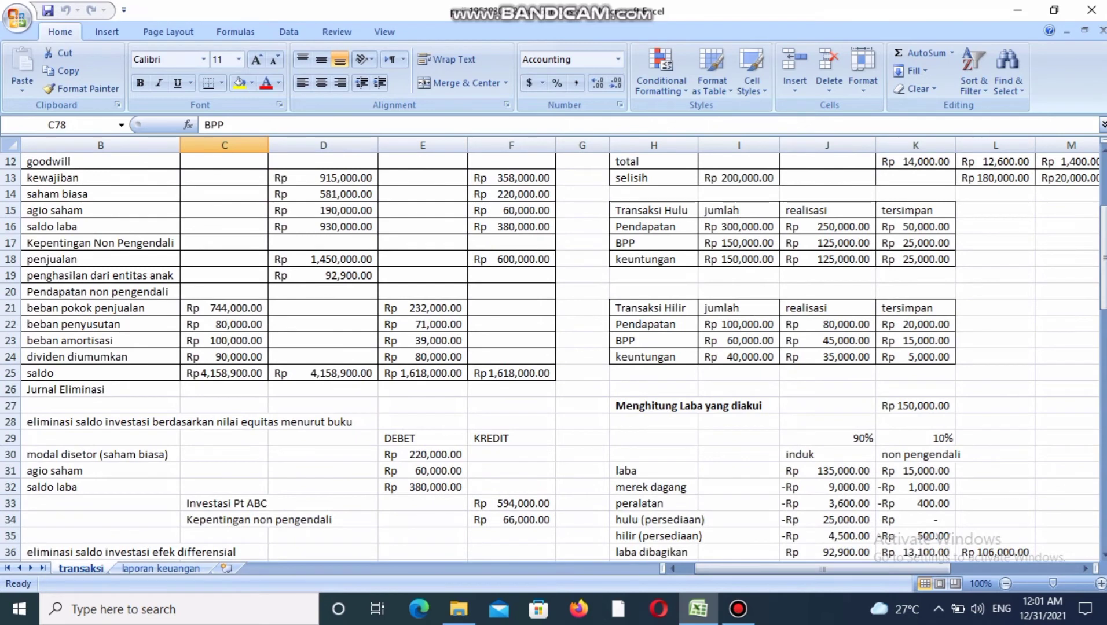
{"action": "left_click", "coordinate": [871, 328]}
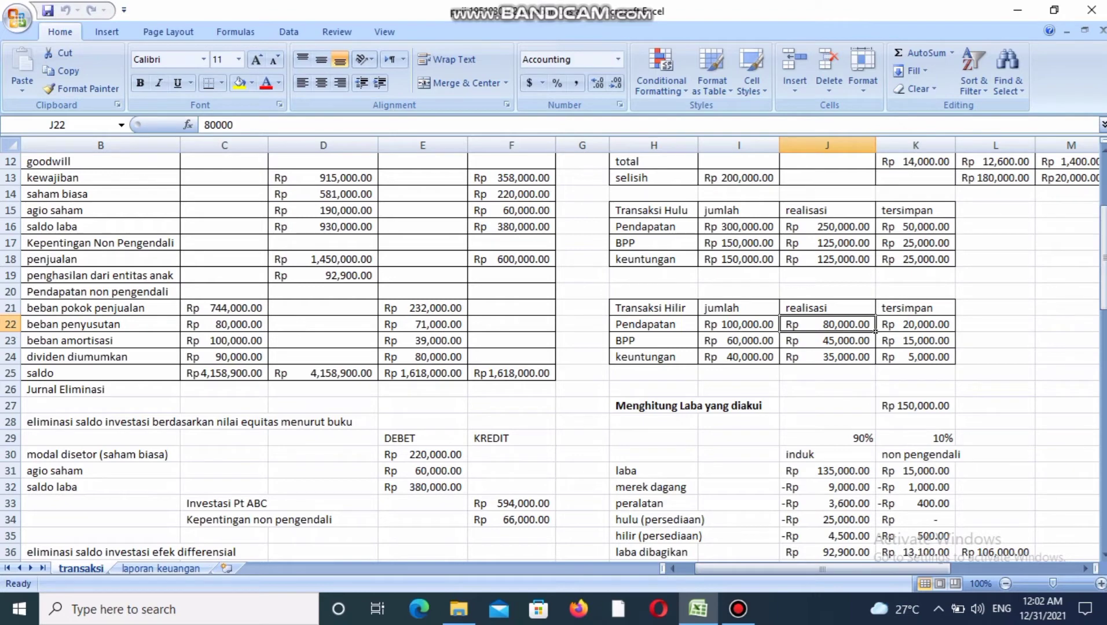
{"action": "left_click_drag", "start_coordinate": [1103, 258], "coordinate": [1103, 495]}
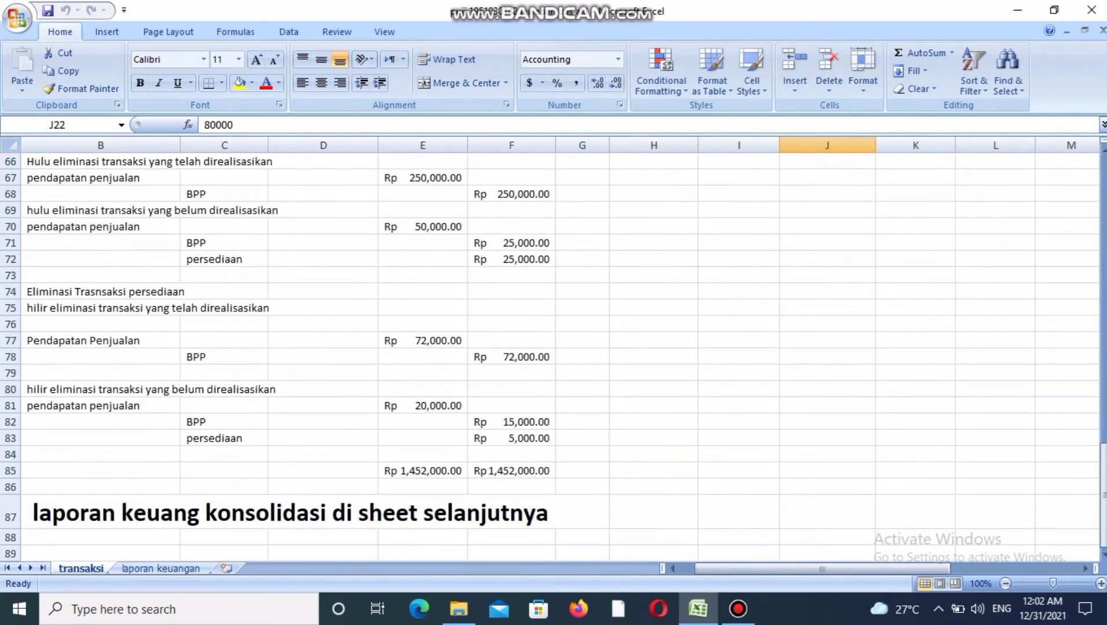
{"action": "left_click", "coordinate": [423, 340]}
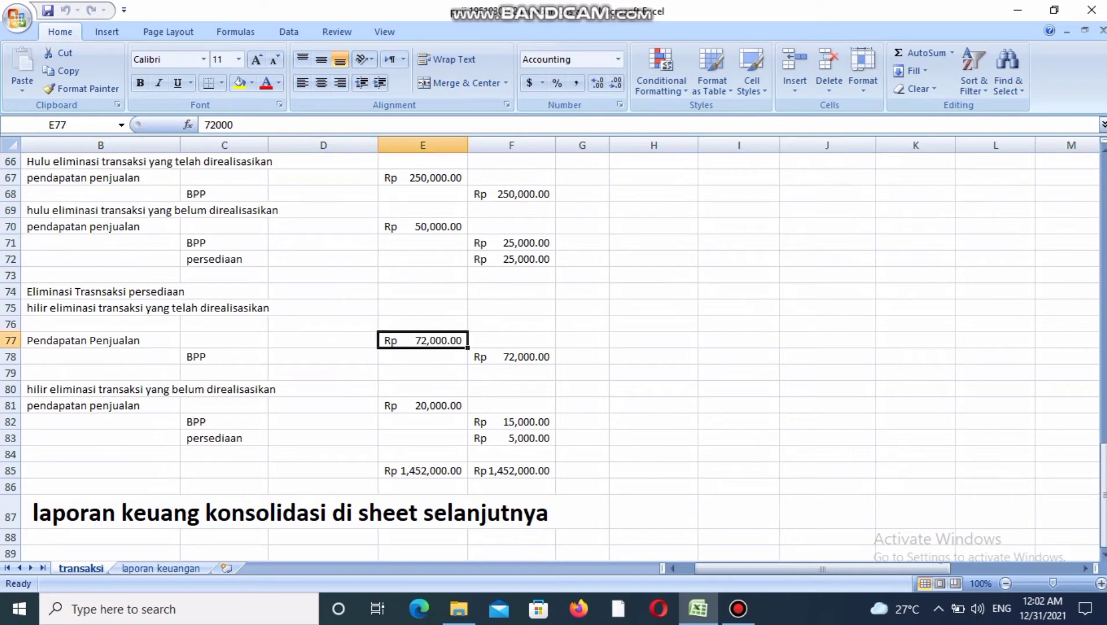
{"action": "left_click", "coordinate": [224, 357]}
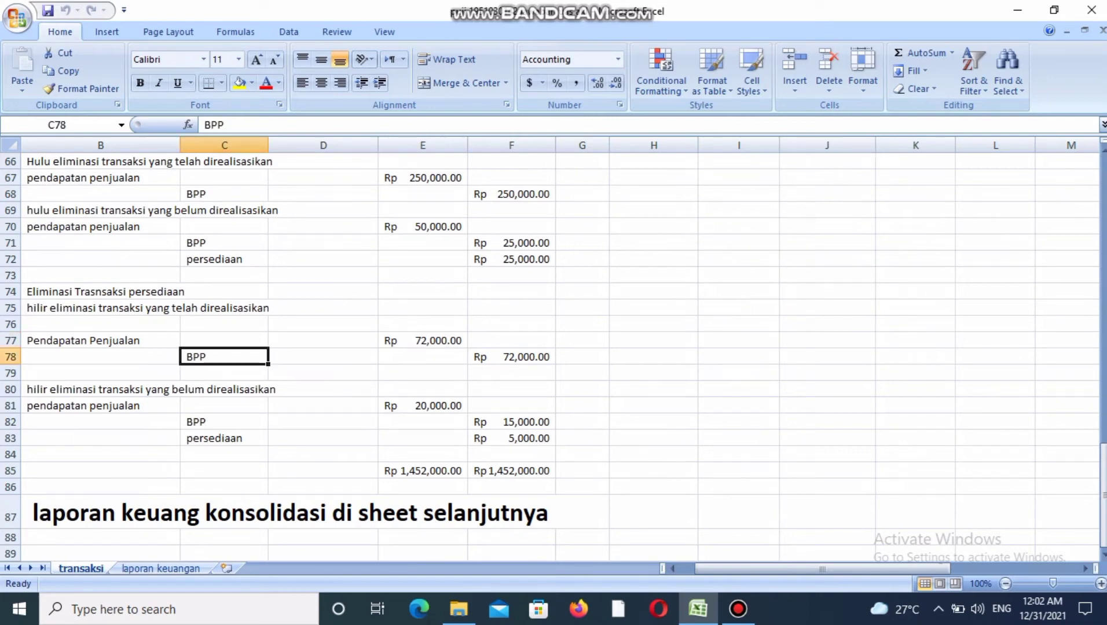
{"action": "left_click", "coordinate": [511, 357]}
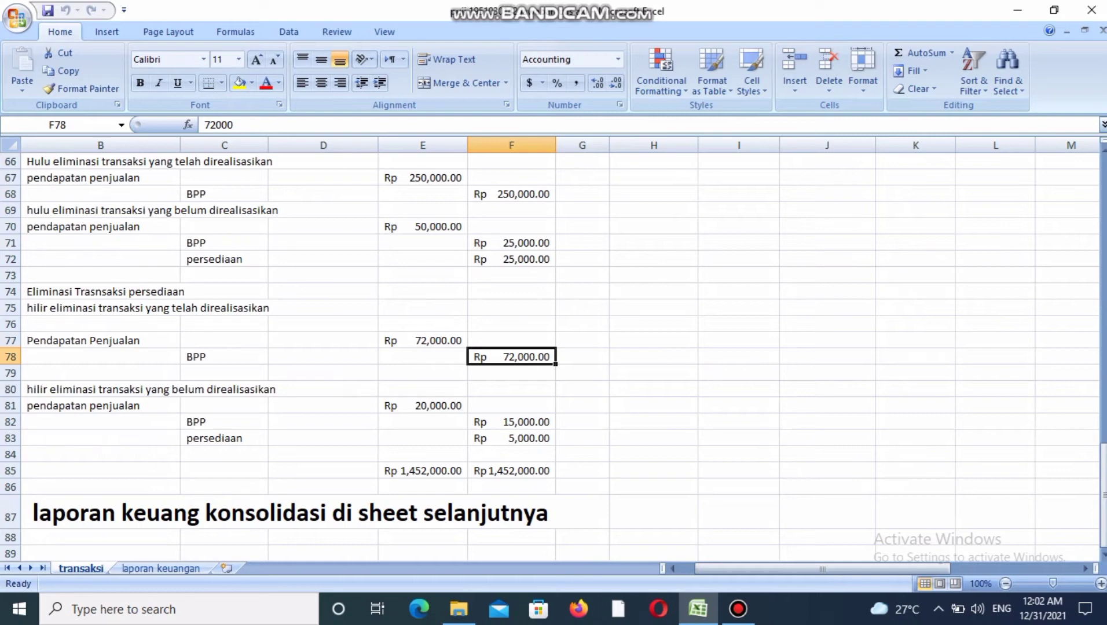
Compare the pendapatan penjualan debit of the unrealized hilir entry with the tersimpan Pendapatan in the Transaksi Hilir table.
{"action": "left_click", "coordinate": [101, 406]}
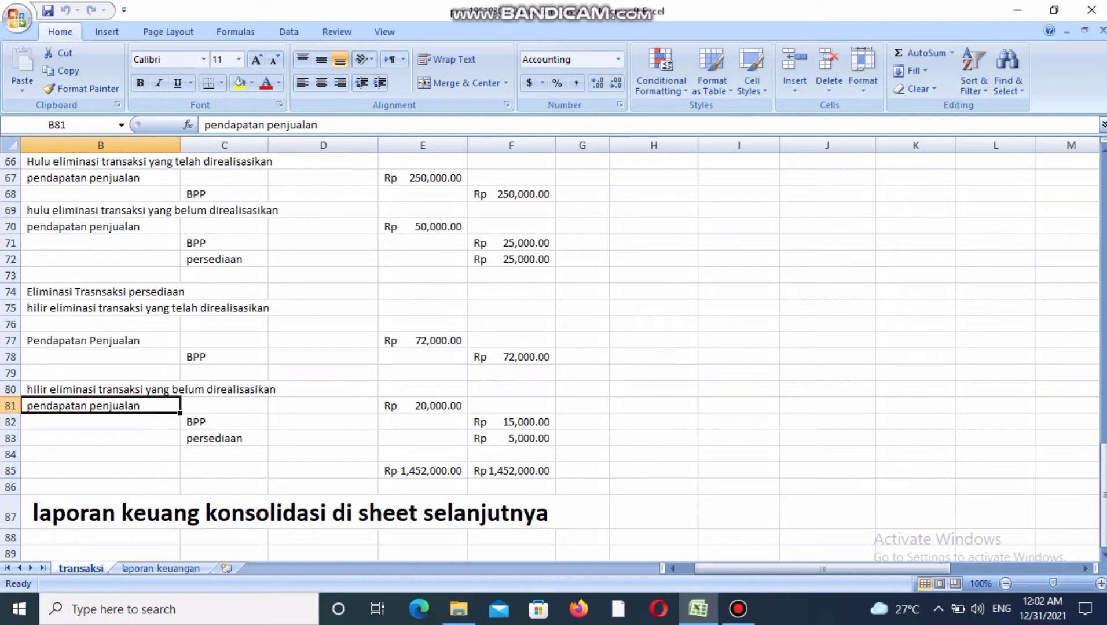
{"action": "left_click", "coordinate": [511, 454]}
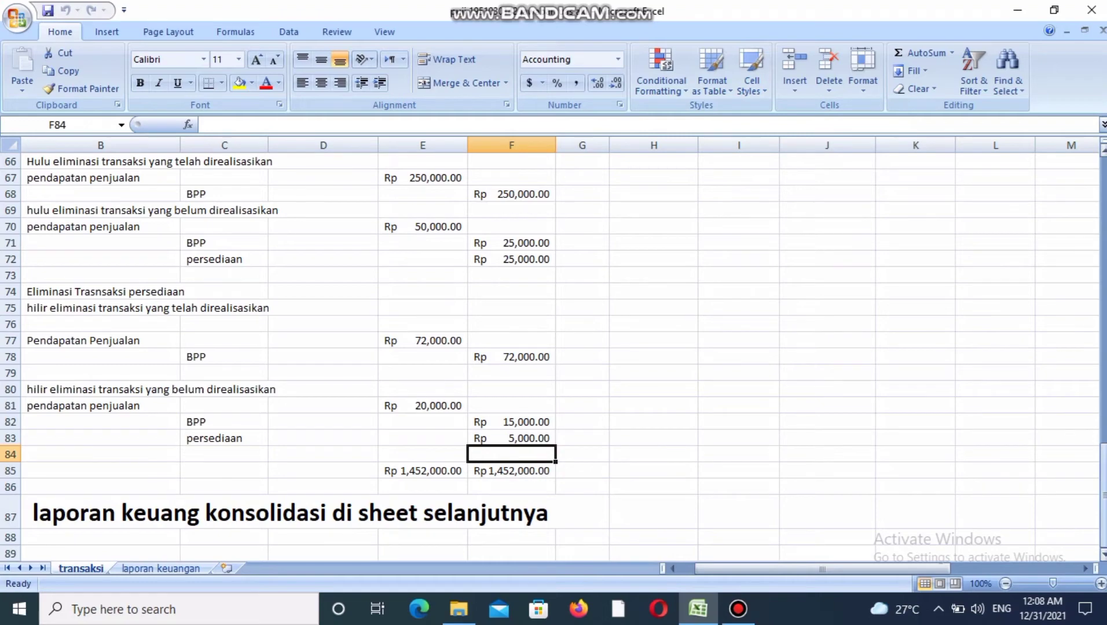
{"action": "scroll", "coordinate": [554, 353], "scroll_direction": "up", "scroll_amount": 17}
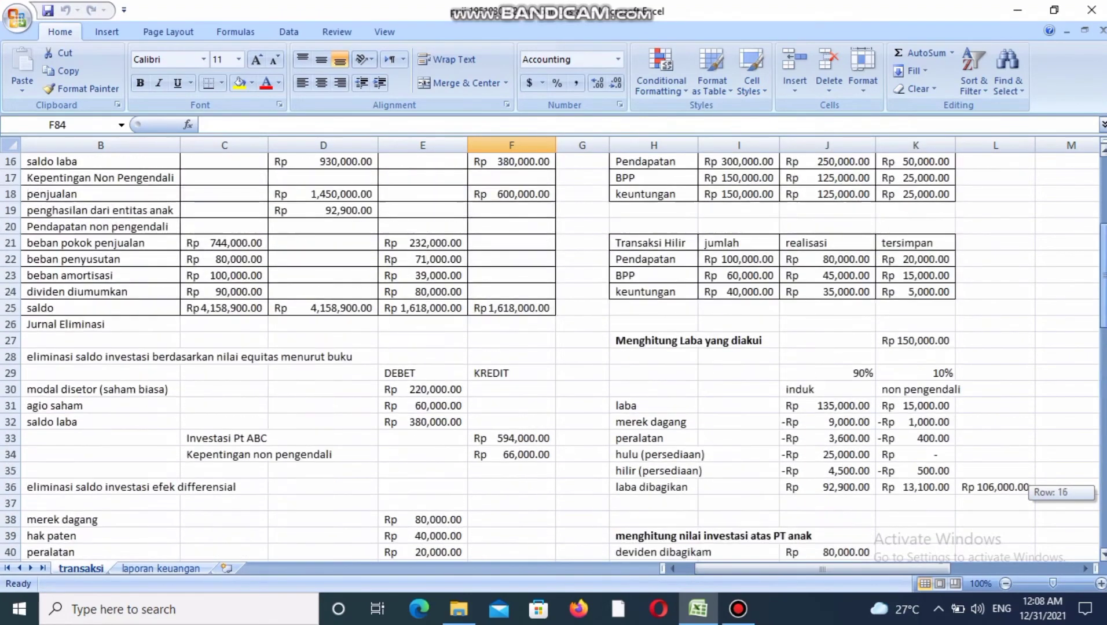
{"action": "left_click", "coordinate": [915, 276]}
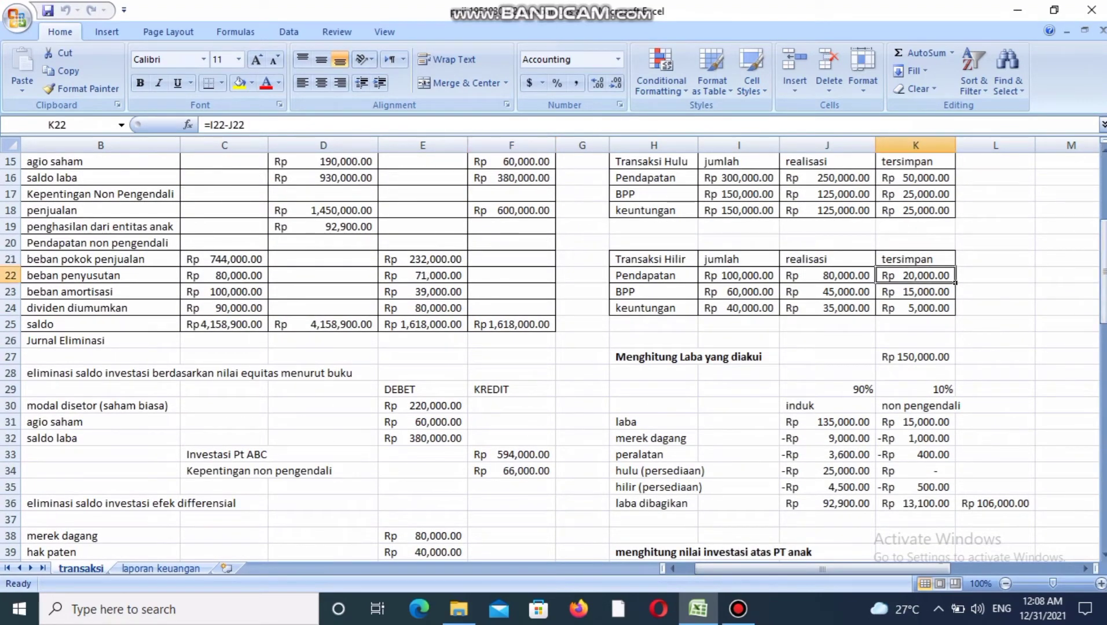
Check the debit and credit total formulas at the end of the elimination journal.
{"action": "left_click_drag", "start_coordinate": [1103, 273], "coordinate": [1102, 511]}
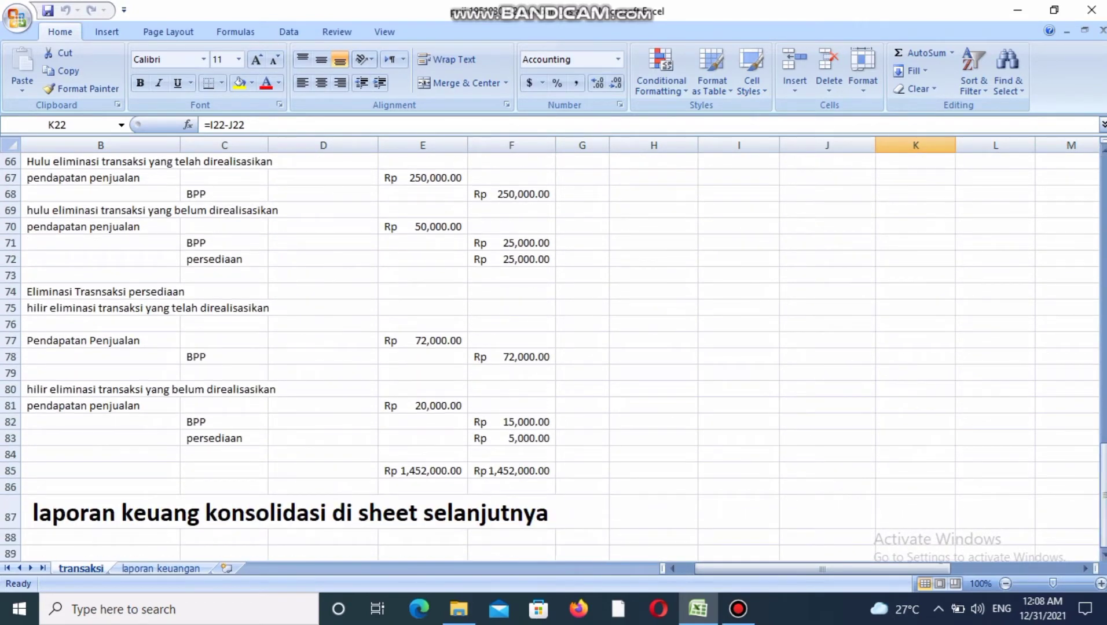
{"action": "left_click", "coordinate": [422, 471]}
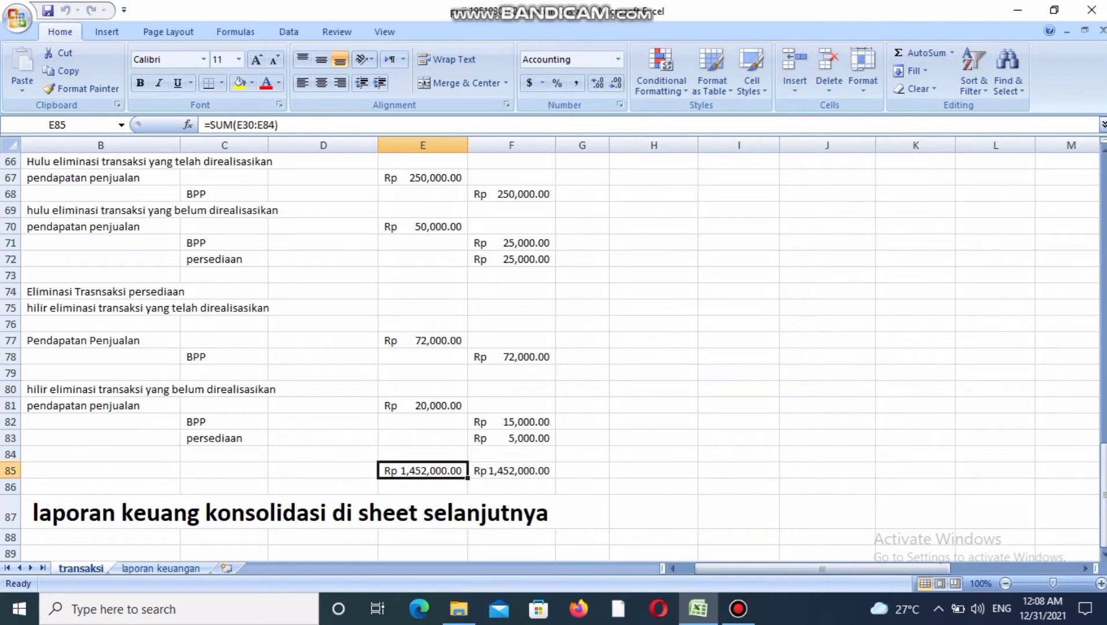
{"action": "left_click", "coordinate": [511, 471]}
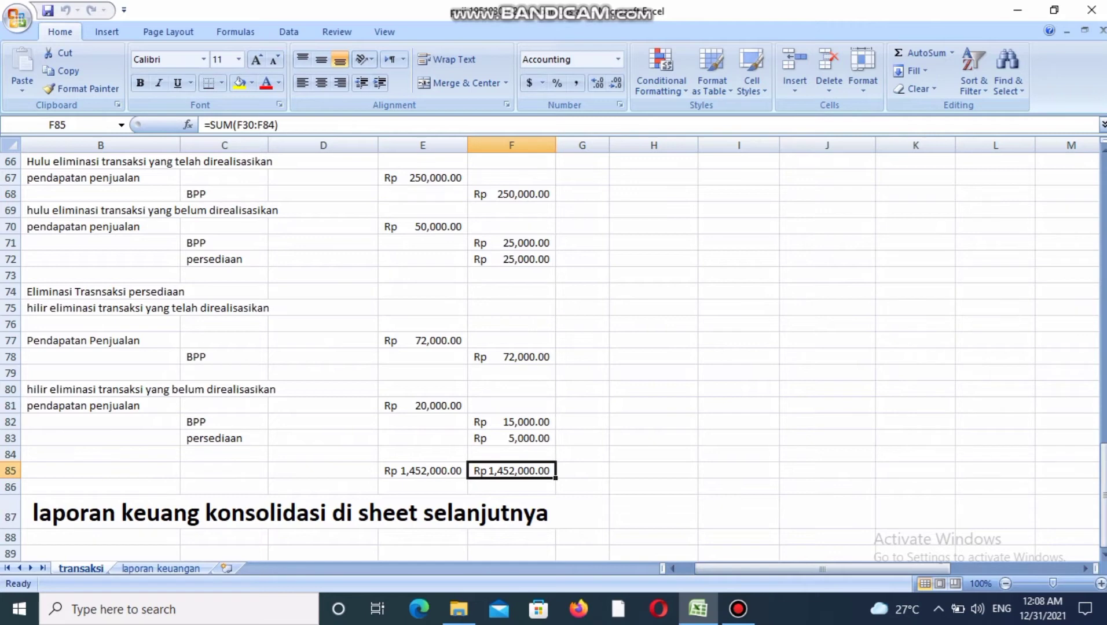
Enter the title "kertas kerja" in cell A1 of the laporan keuangan sheet.
{"action": "left_click", "coordinate": [160, 568]}
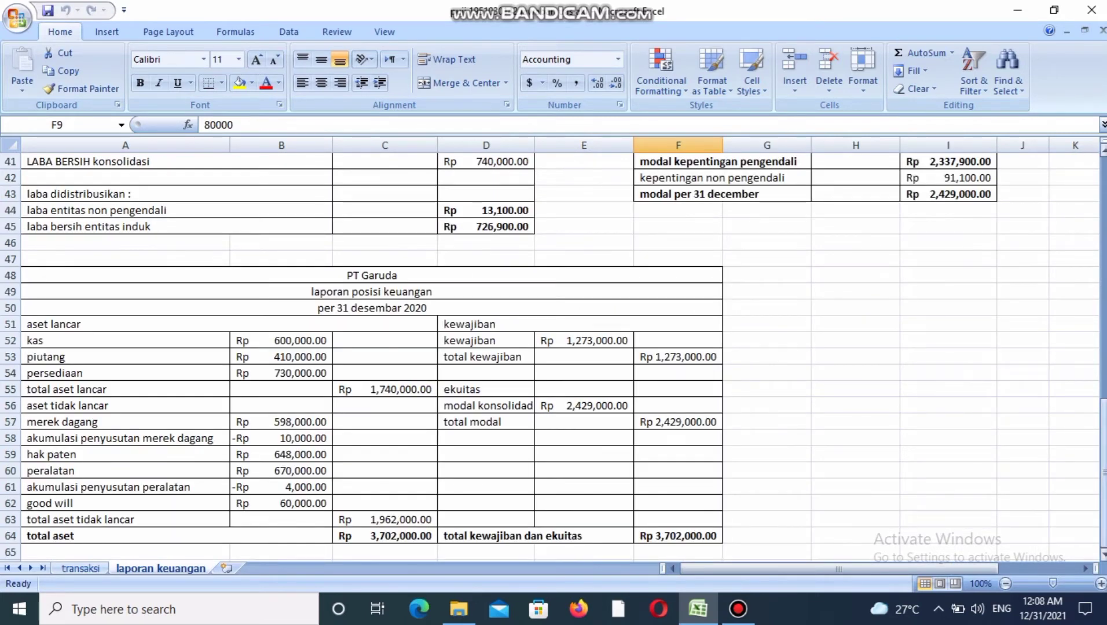
{"action": "left_click_drag", "start_coordinate": [1103, 539], "coordinate": [1103, 162]}
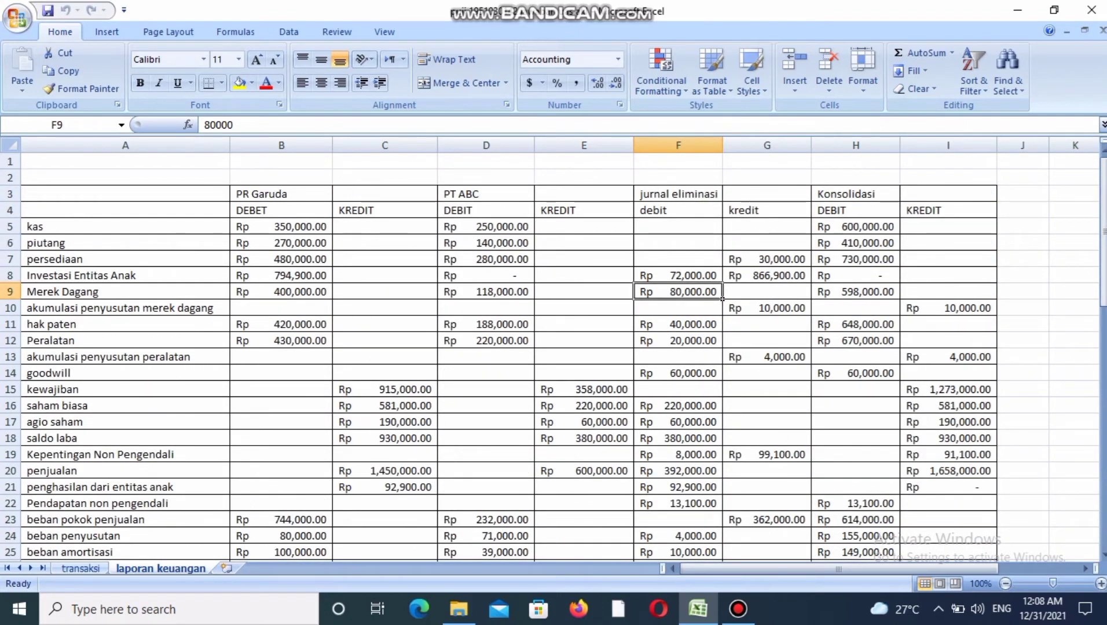
{"action": "key", "text": "ctrl+Home"}
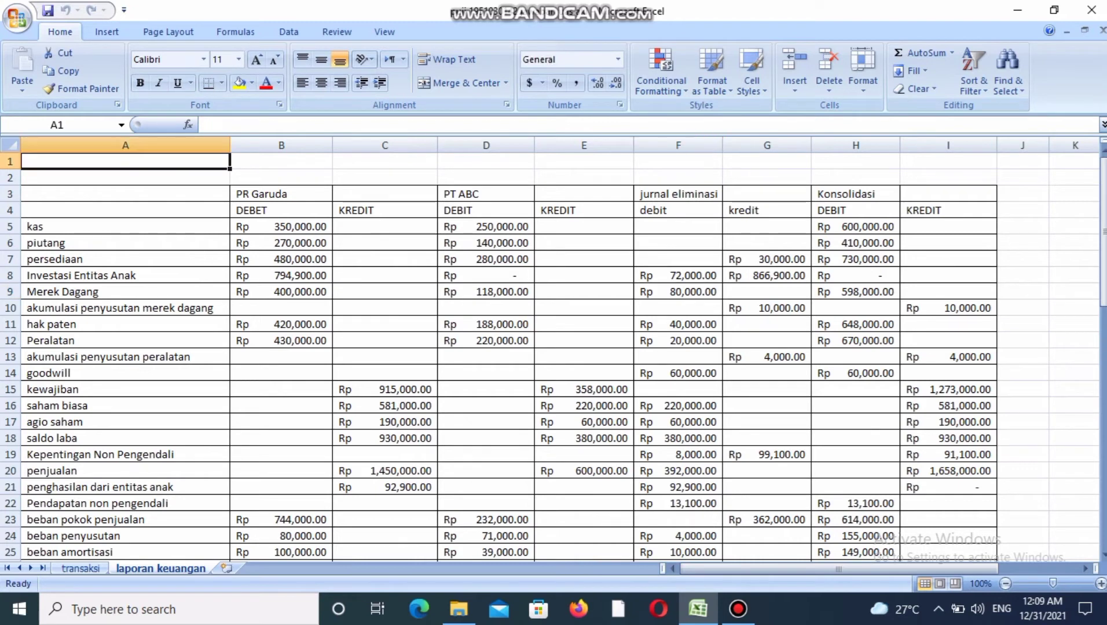
{"action": "type", "text": "kerta"}
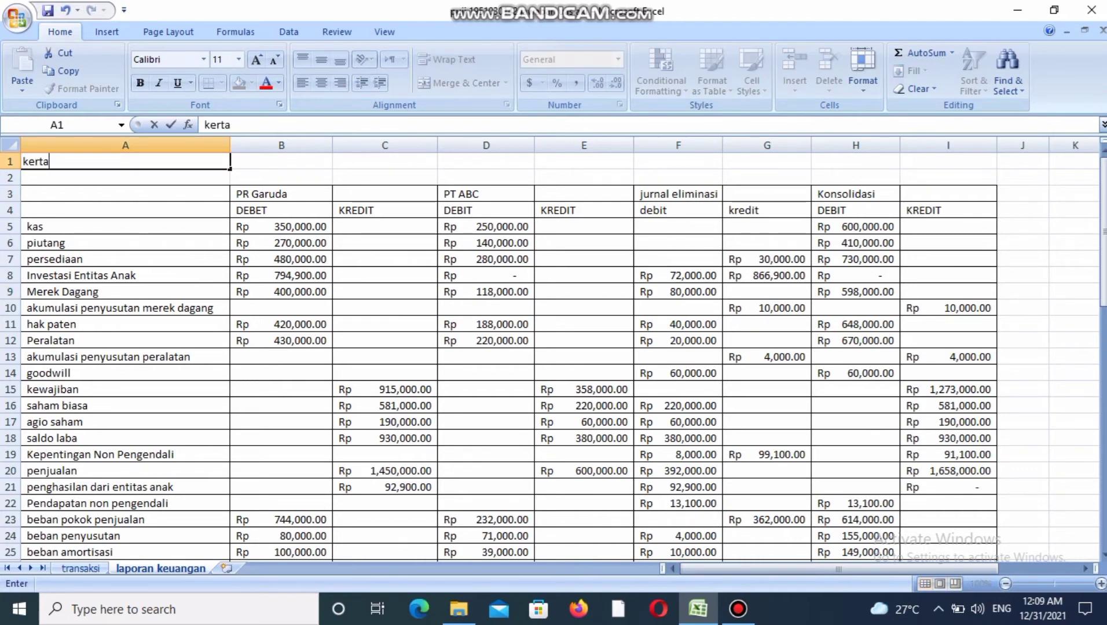
{"action": "type", "text": "s kerja"}
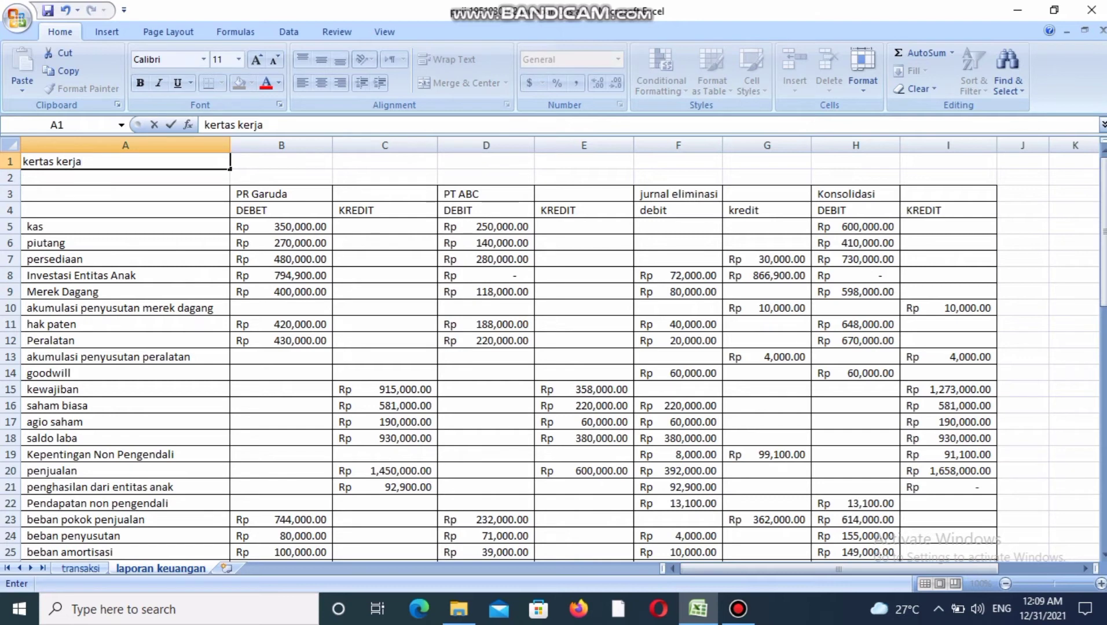
{"action": "left_click", "coordinate": [282, 210]}
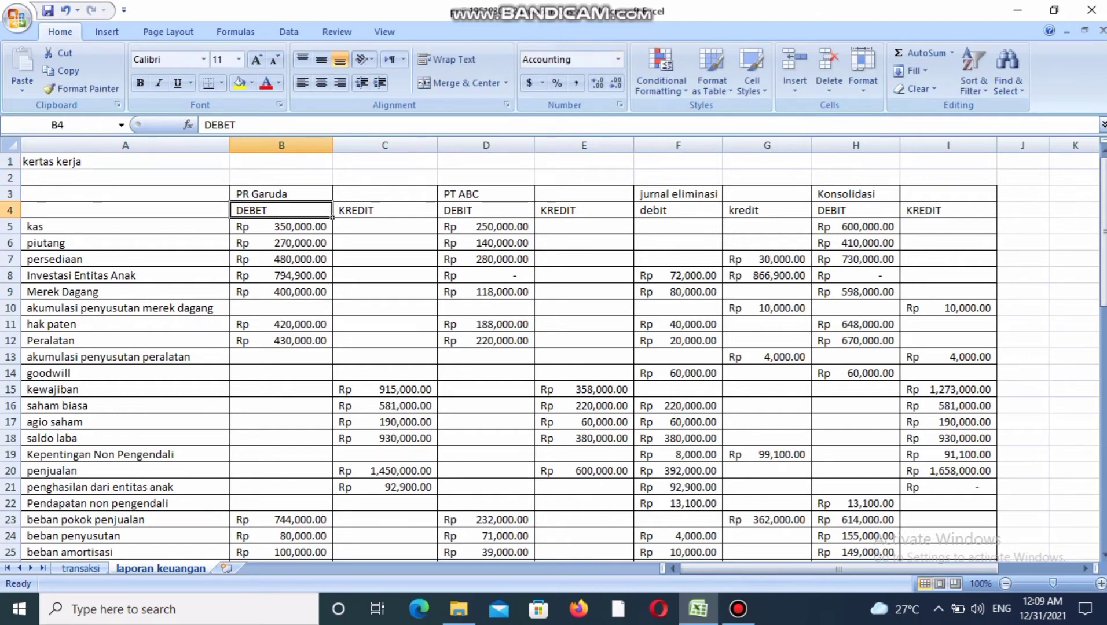
Replace the first company heading in cell B3 of the worksheet table with "pt garuga".
{"action": "left_click", "coordinate": [282, 194]}
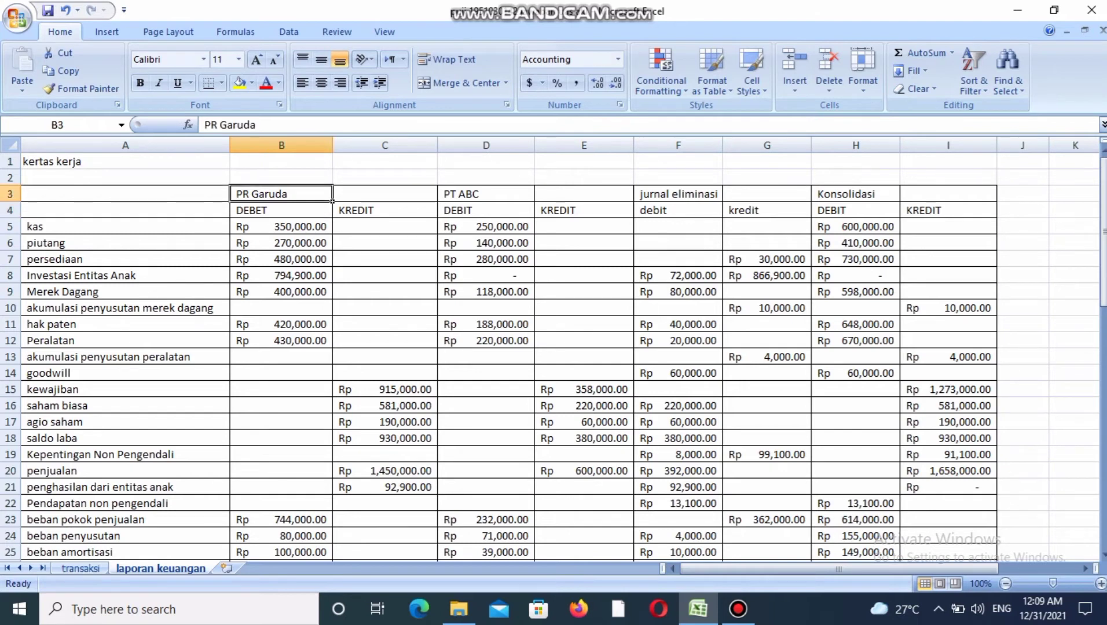
{"action": "key", "text": "BackSpace"}
{"action": "type", "text": "pt"}
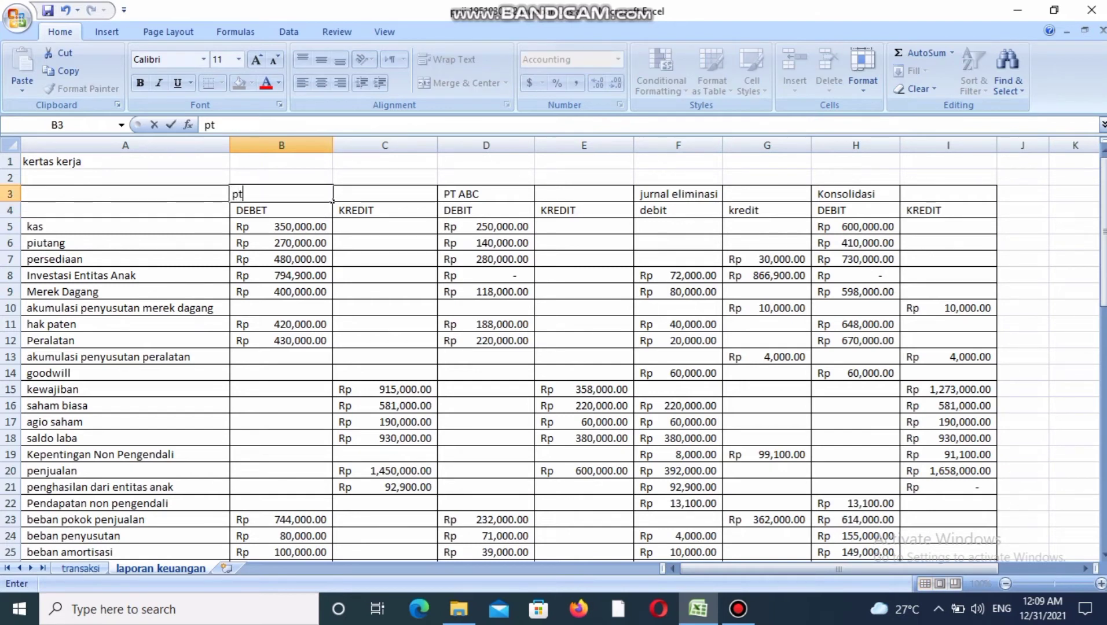
{"action": "type", "text": " garuga"}
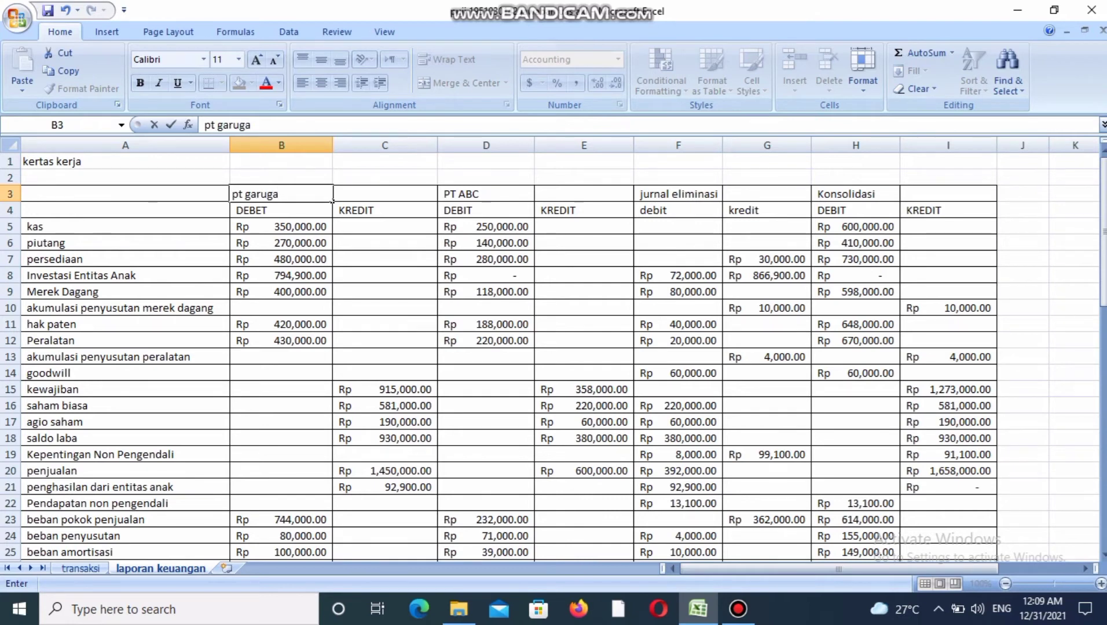
{"action": "left_click", "coordinate": [531, 199]}
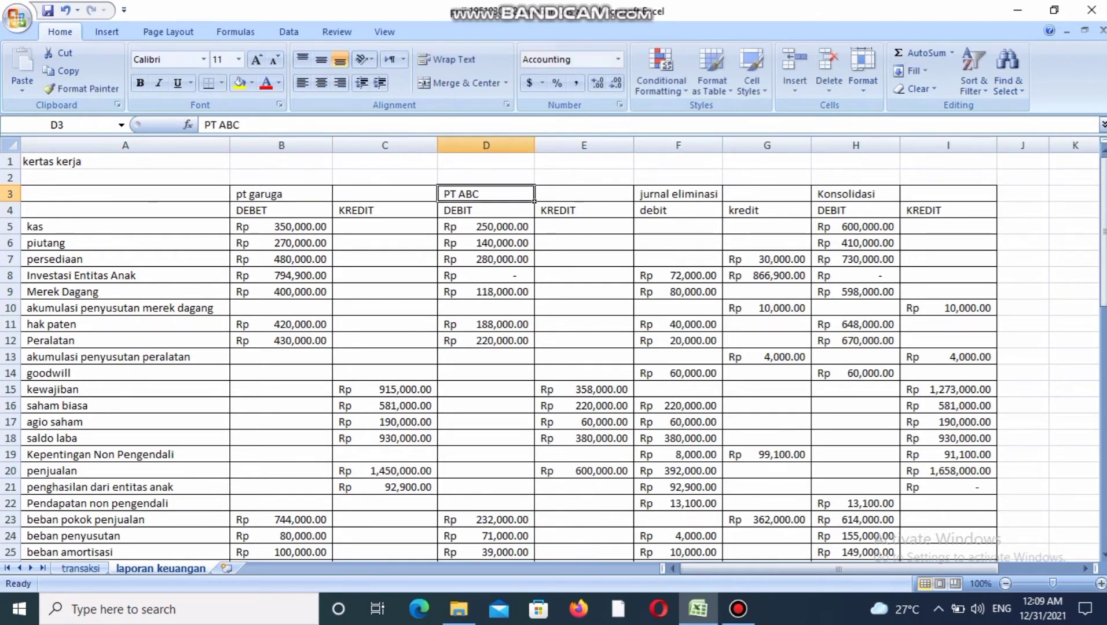
Examine the jurnal eliminasi and Konsolidasi column headings and view the source elimination journal on the transaksi sheet.
{"action": "left_click", "coordinate": [720, 200]}
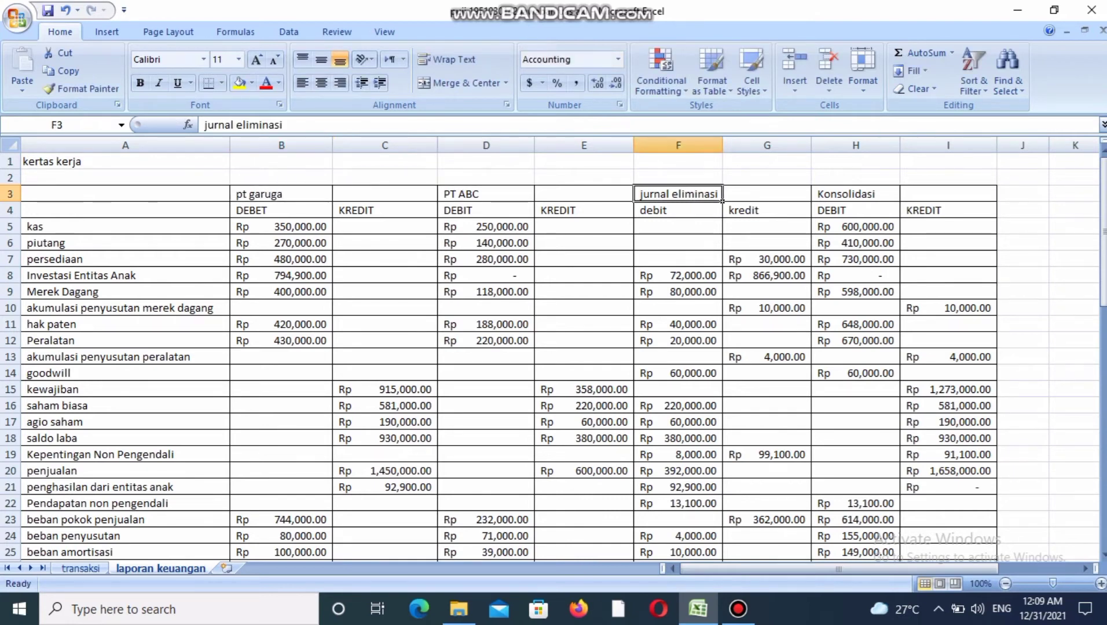
{"action": "left_click", "coordinate": [899, 201]}
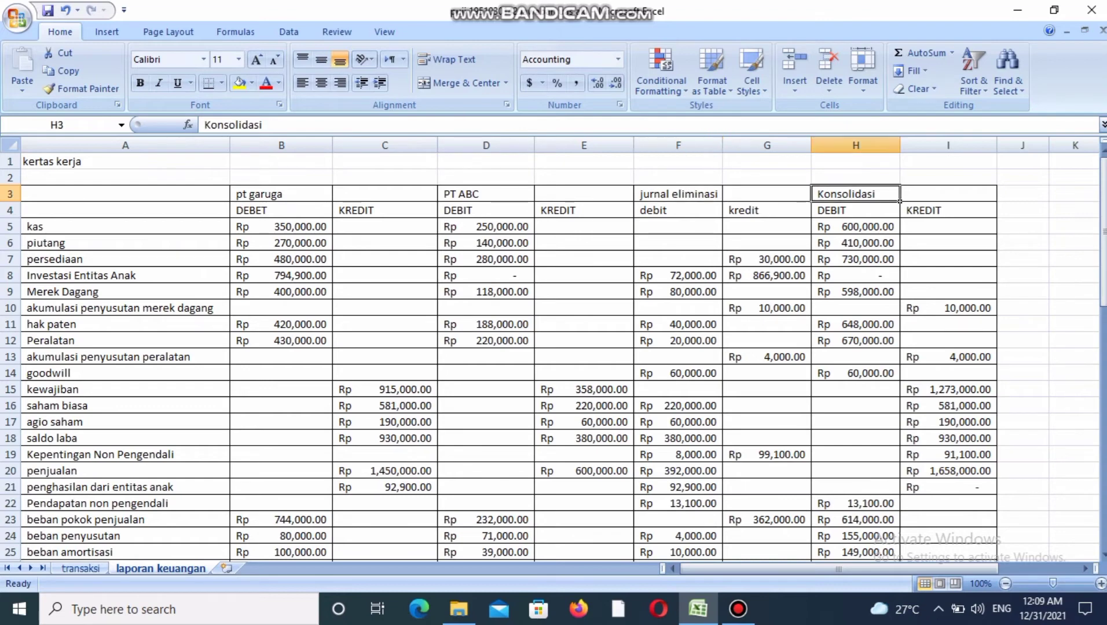
{"action": "mouse_move", "coordinate": [1102, 208]}
{"action": "left_mouse_down"}
{"action": "mouse_move", "coordinate": [1102, 221]}
{"action": "mouse_move", "coordinate": [1103, 203]}
{"action": "left_mouse_up"}
{"action": "left_click", "coordinate": [678, 210]}
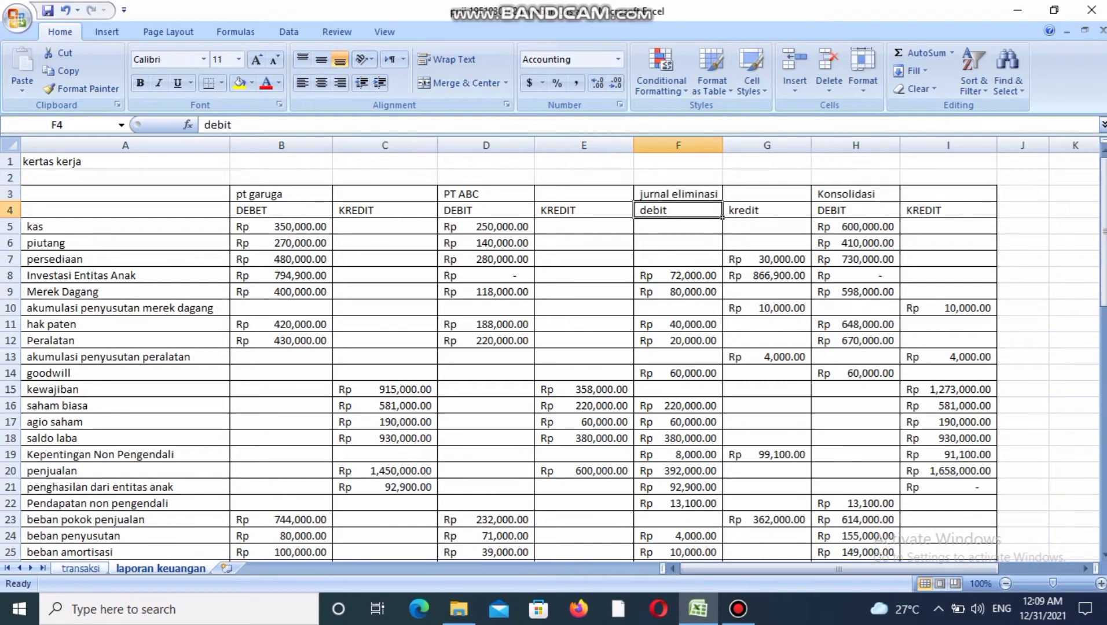
{"action": "key", "text": "ctrl+Page_Up"}
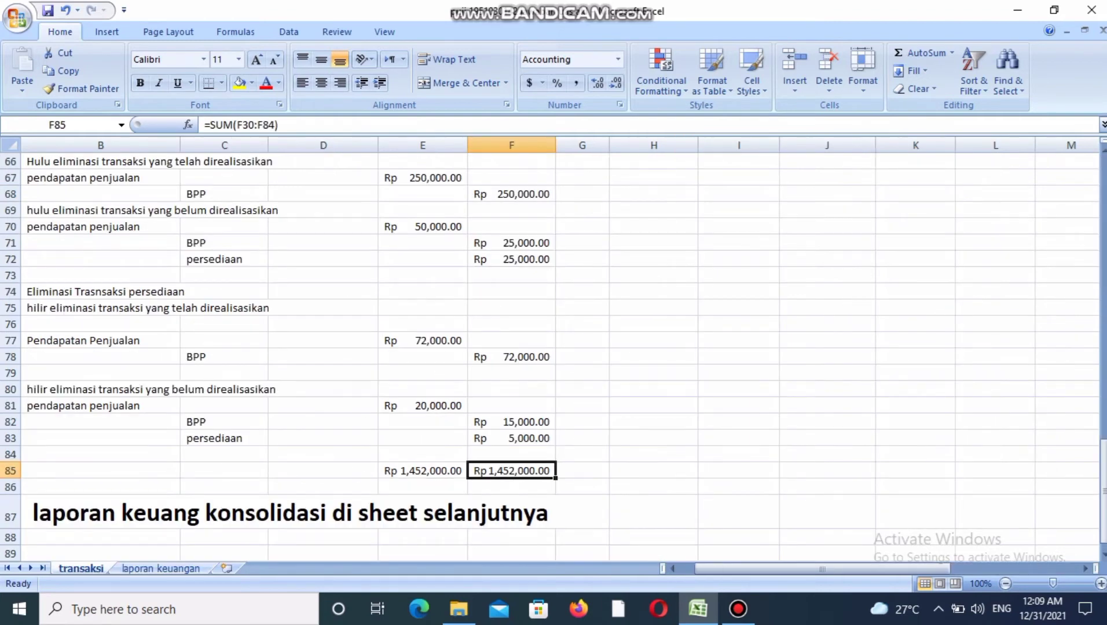
{"action": "key", "text": "ctrl+Page_Down"}
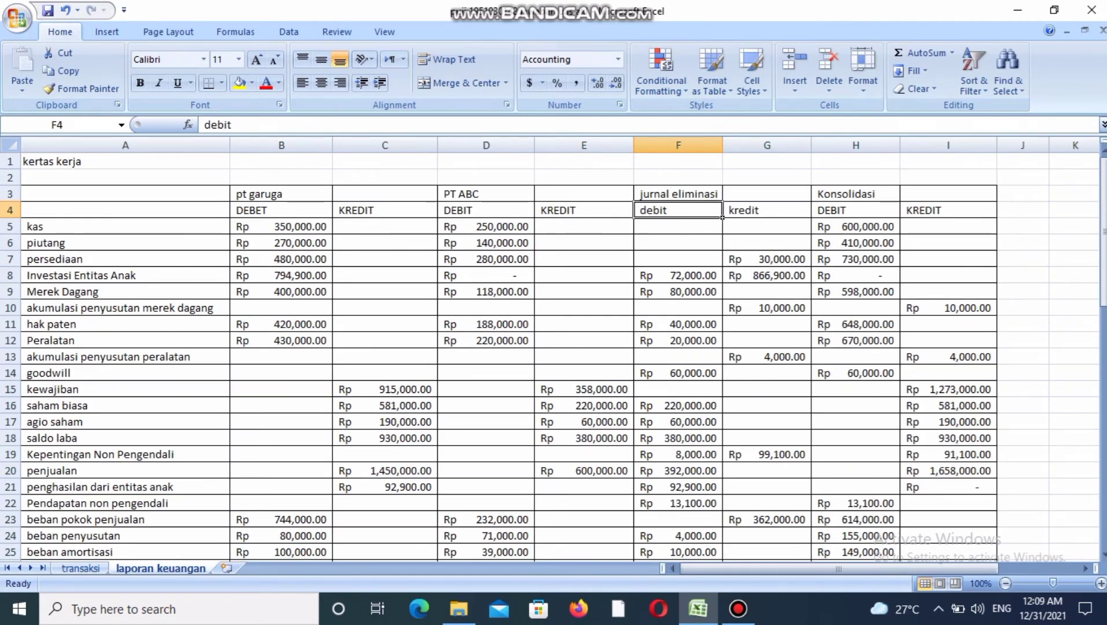
Compare the jurnal eliminasi debit and credit saldo in the kertas kerja with the elimination journal totals on the transaksi sheet.
{"action": "scroll", "coordinate": [555, 356], "scroll_direction": "down", "scroll_amount": 2}
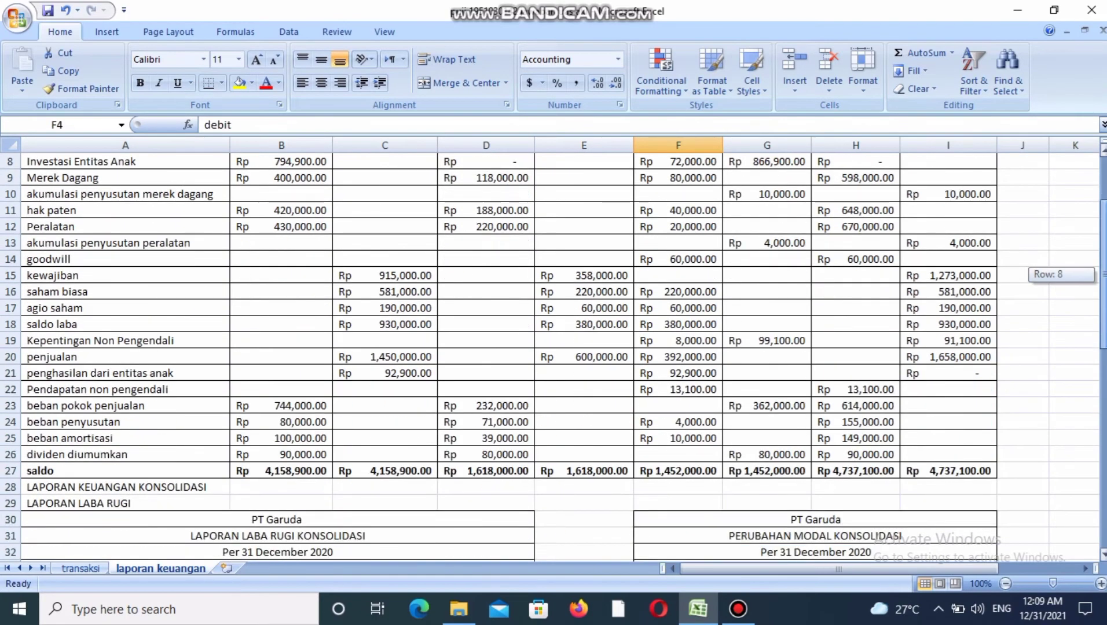
{"action": "left_click", "coordinate": [678, 471]}
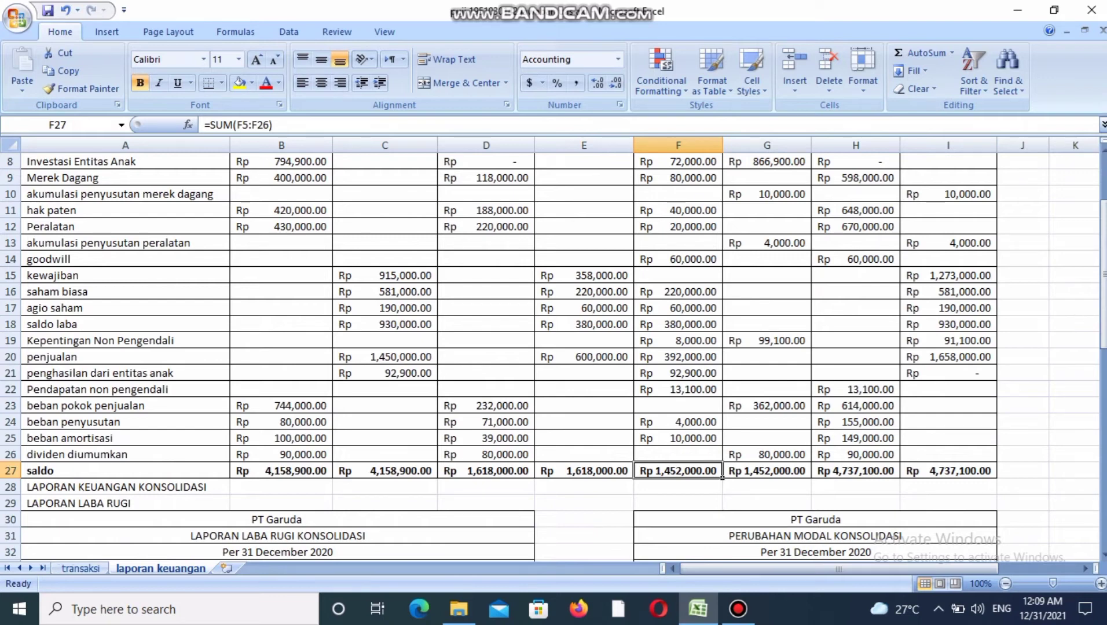
{"action": "left_click", "coordinate": [767, 471]}
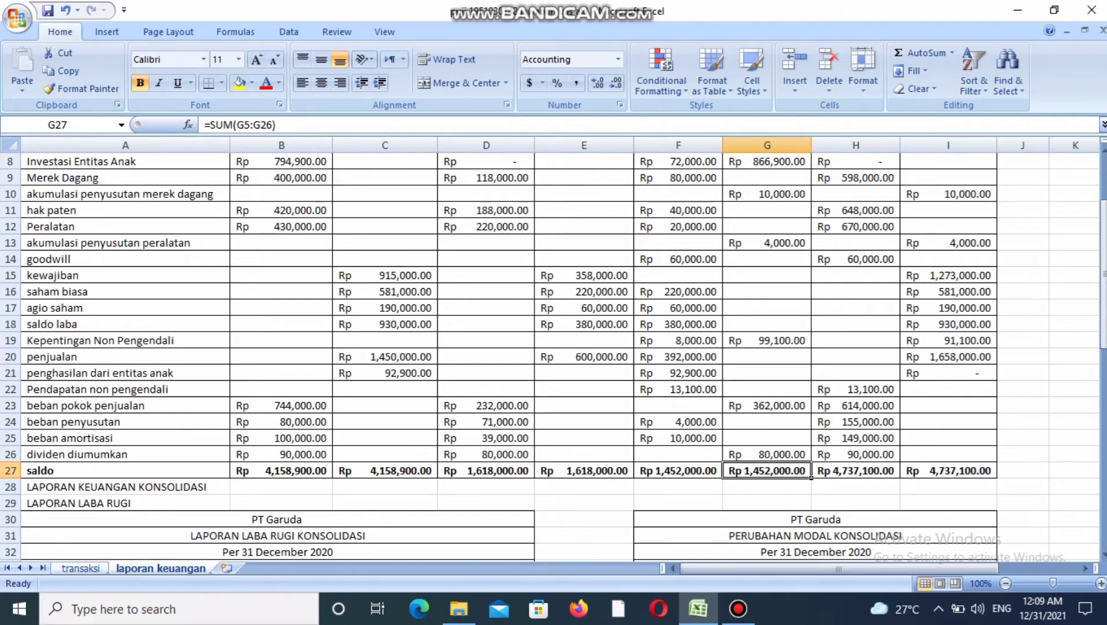
{"action": "left_click", "coordinate": [81, 568]}
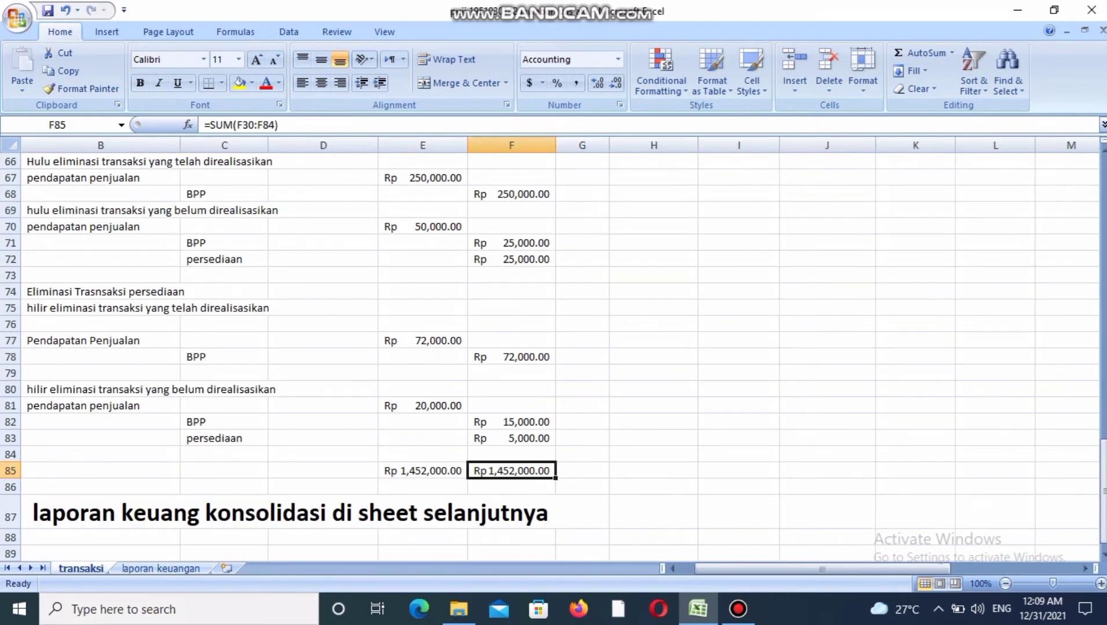
{"action": "left_click", "coordinate": [422, 487]}
{"action": "left_click", "coordinate": [423, 470]}
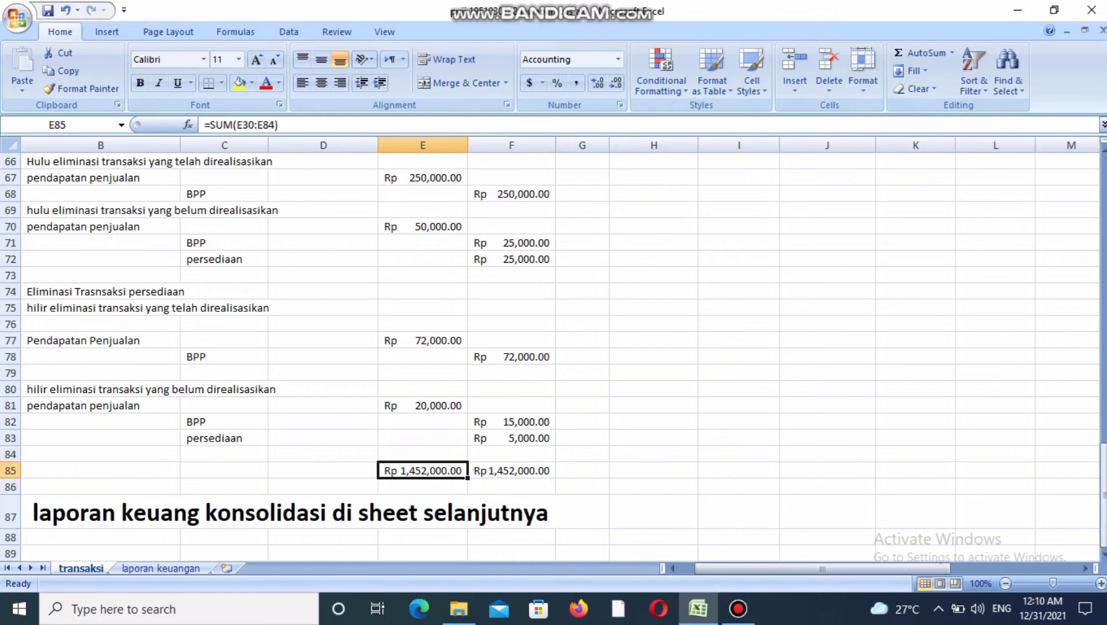
{"action": "left_click", "coordinate": [511, 470]}
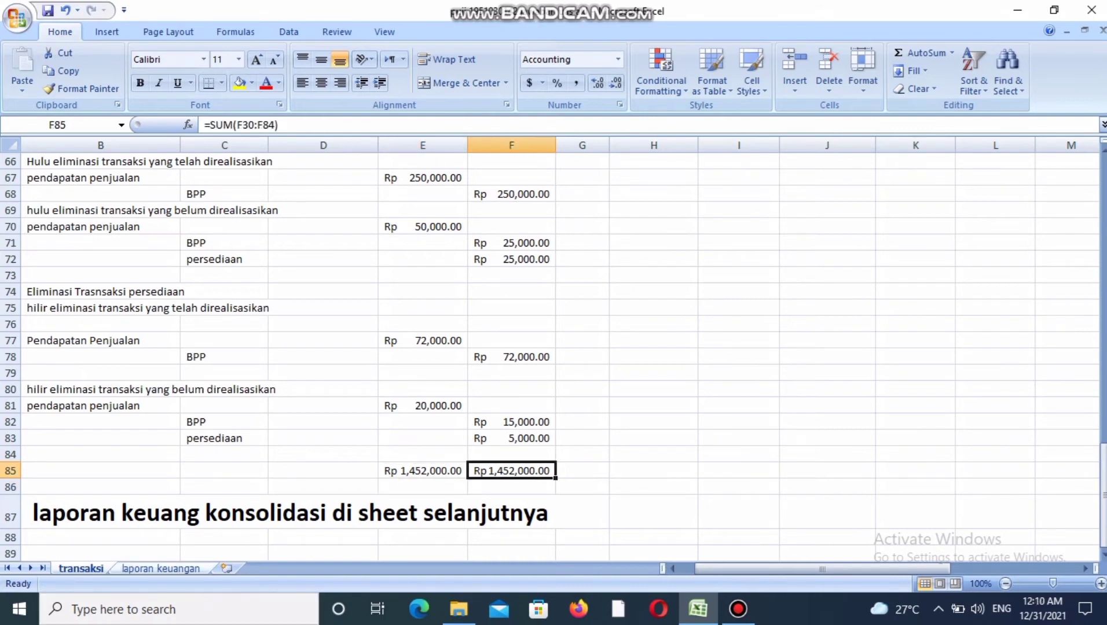
{"action": "left_click", "coordinate": [161, 568]}
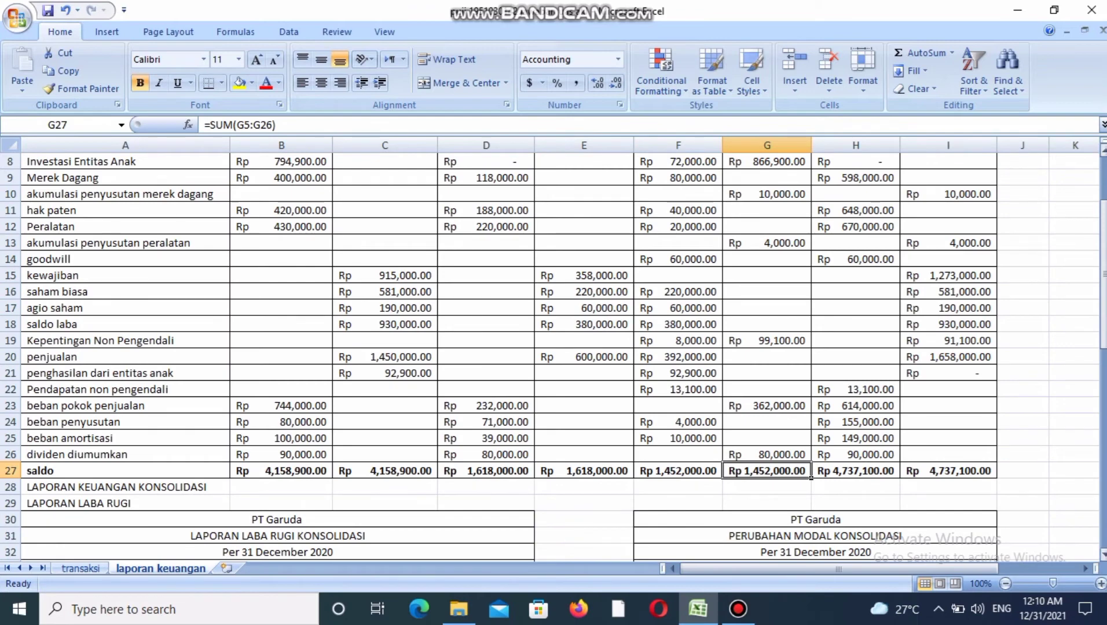
Trace the consolidated kas debit back to the kas balances of PT Garuda and PT ABC.
{"action": "left_click_drag", "start_coordinate": [1103, 343], "coordinate": [1103, 300]}
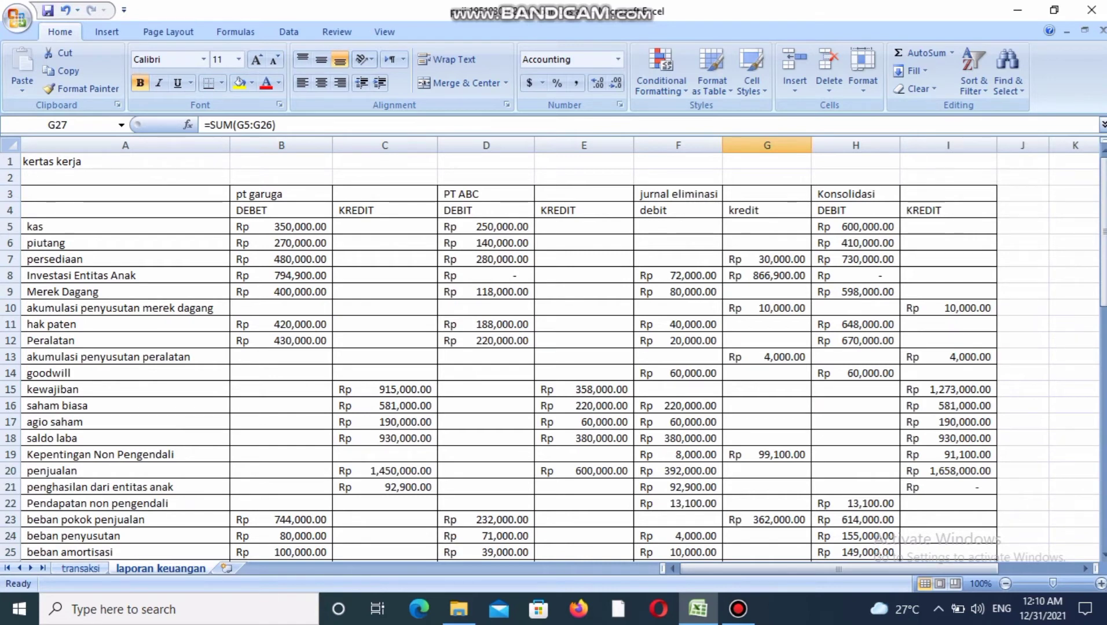
{"action": "left_click", "coordinate": [855, 227]}
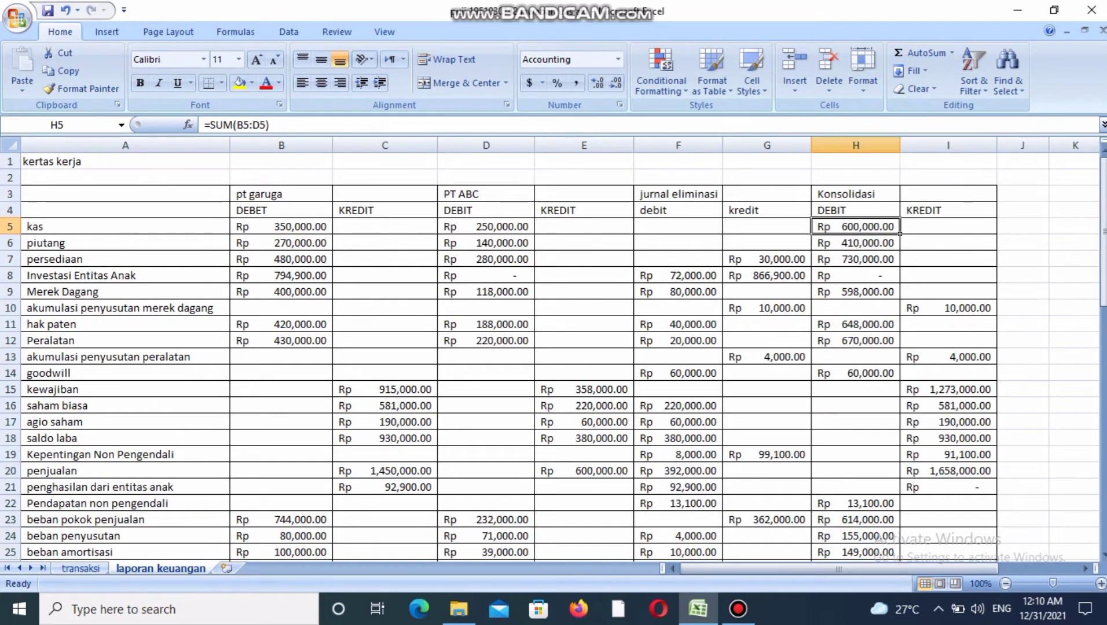
{"action": "left_click", "coordinate": [328, 230]}
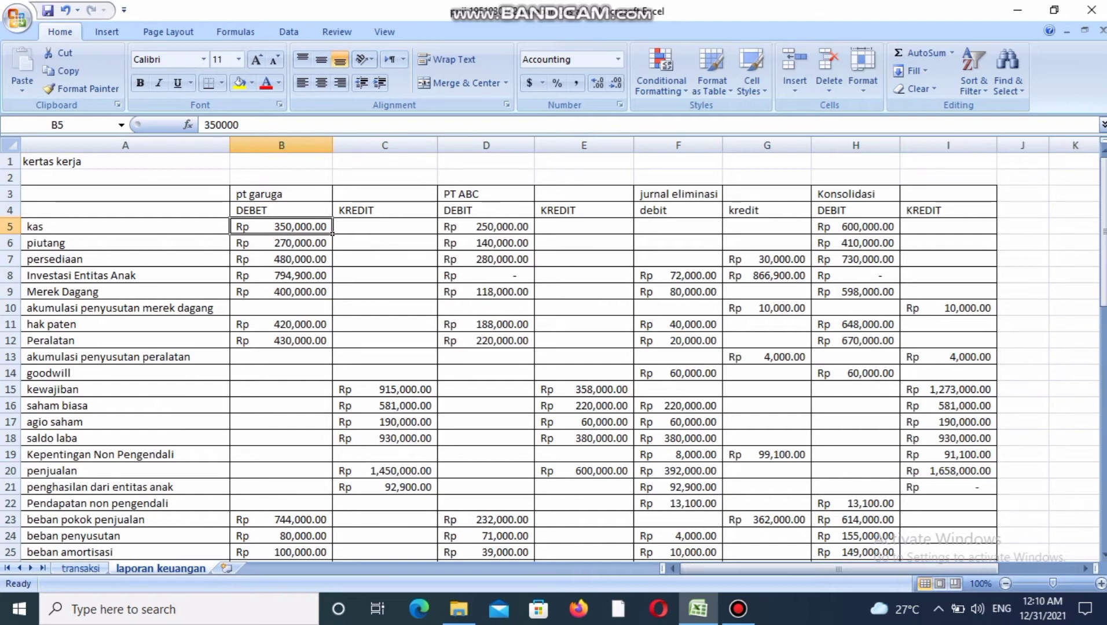
{"action": "left_click", "coordinate": [531, 231]}
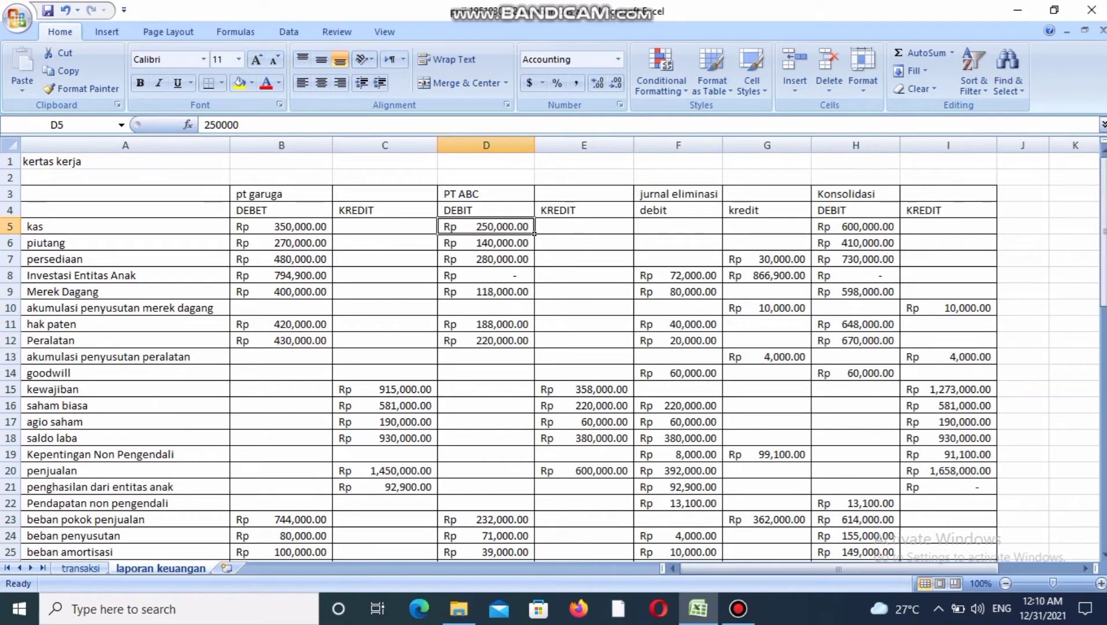
{"action": "left_click", "coordinate": [898, 231]}
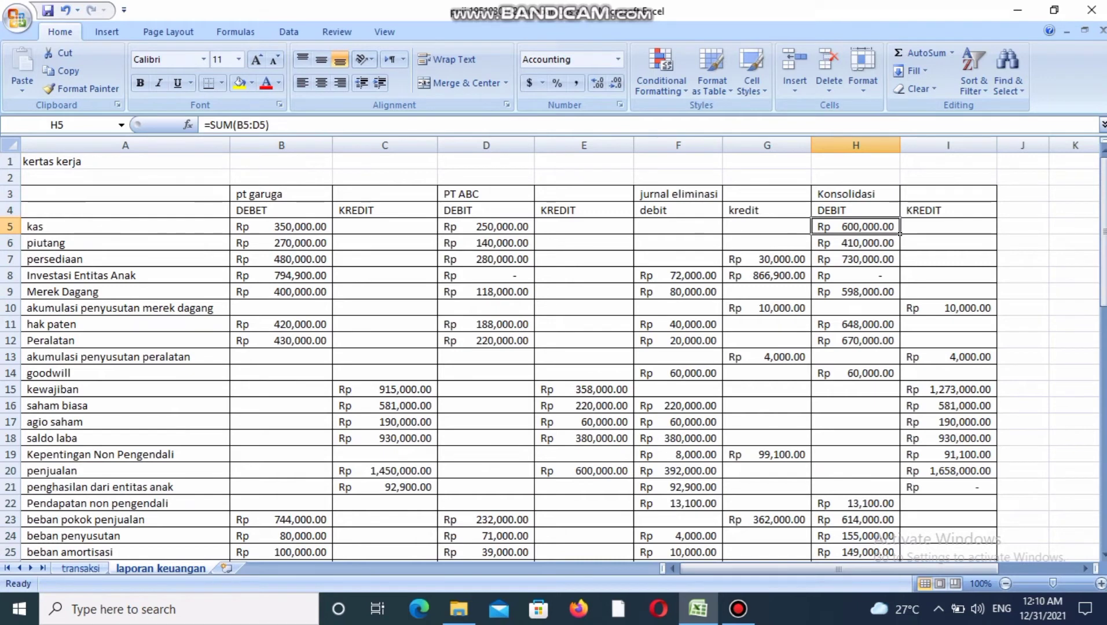
Trace the consolidated piutang debit back to the piutang balances of PT Garuda and PT ABC.
{"action": "left_click", "coordinate": [331, 248]}
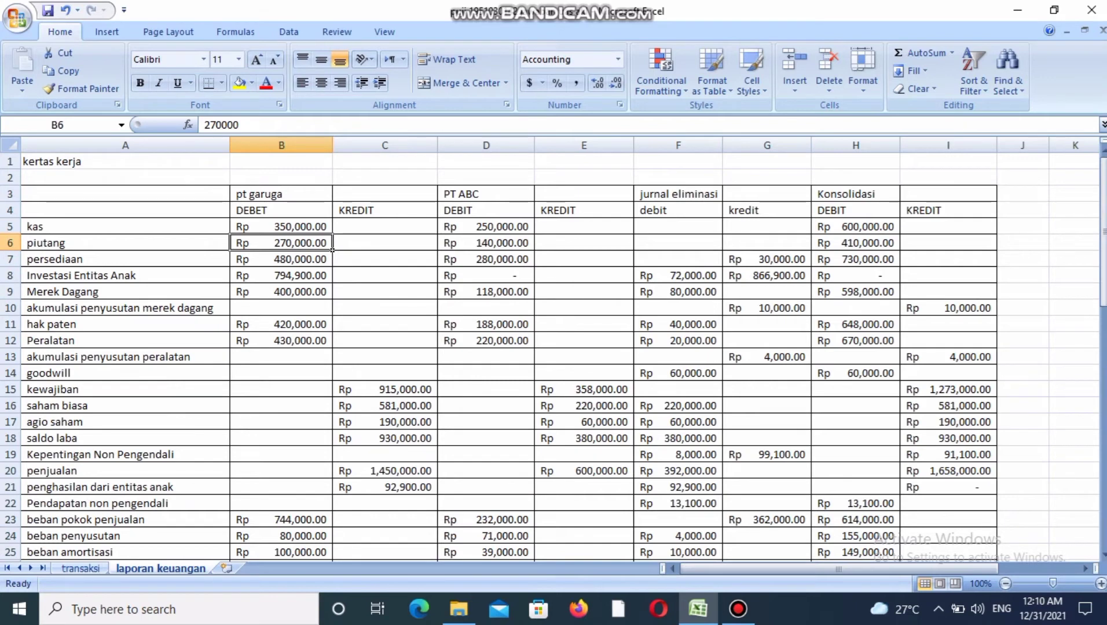
{"action": "key", "text": "Right"}
{"action": "key", "text": "Right"}
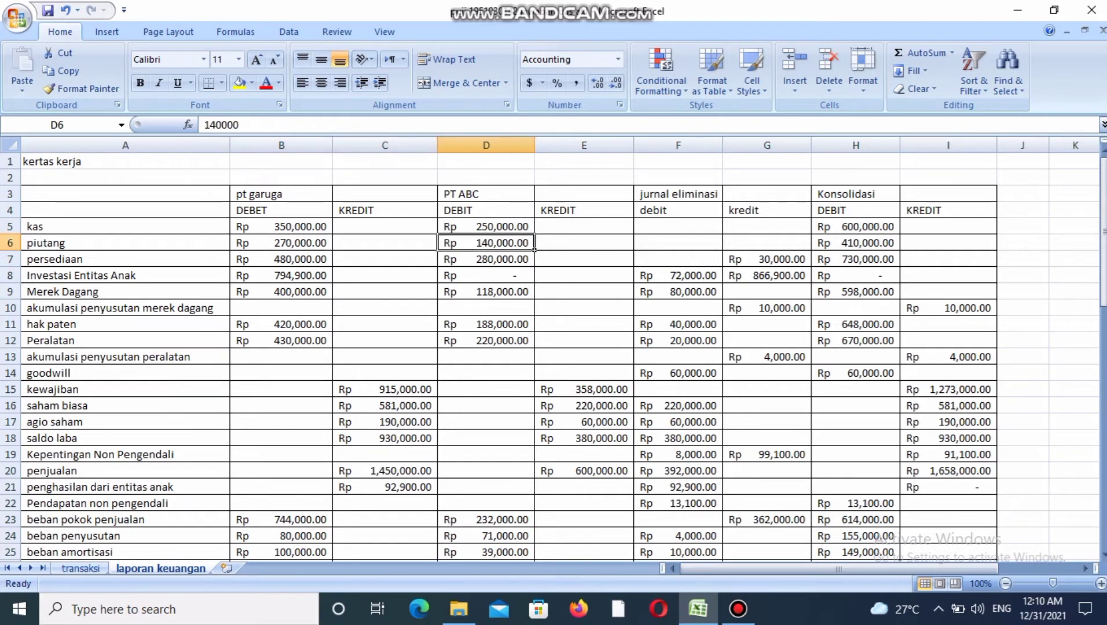
{"action": "key", "text": "Right"}
{"action": "key", "text": "Right"}
{"action": "key", "text": "Right"}
{"action": "key", "text": "Right"}
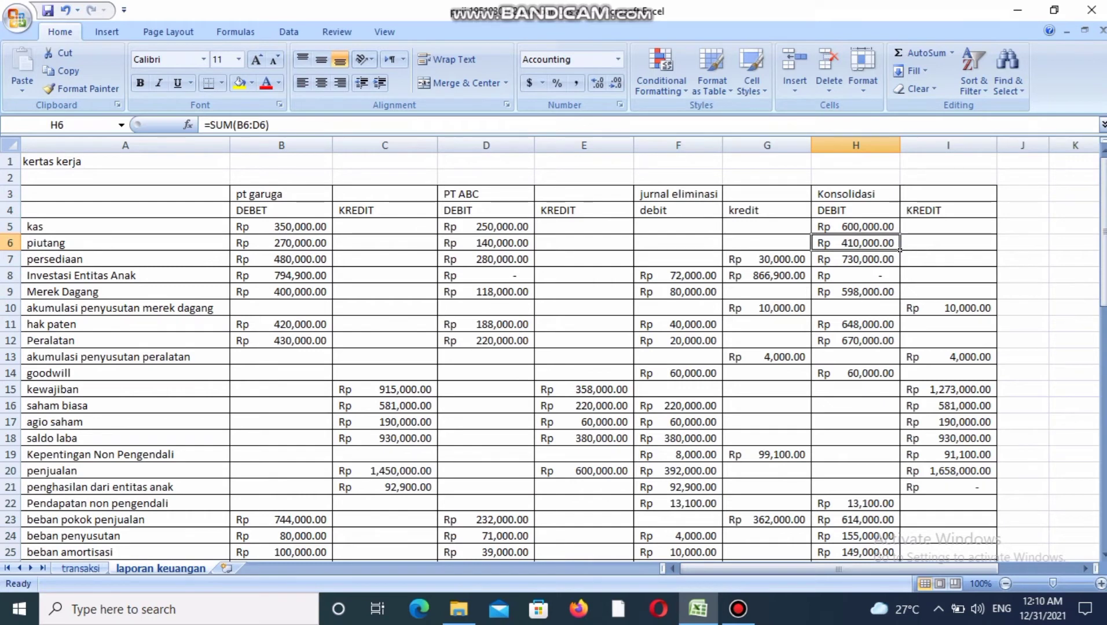
Trace the consolidated persediaan debit through both companies' persediaan balances and the jurnal eliminasi kredit.
{"action": "key", "text": "Left"}
{"action": "key", "text": "Left"}
{"action": "key", "text": "Left"}
{"action": "key", "text": "Left"}
{"action": "key", "text": "Left"}
{"action": "key", "text": "Left"}
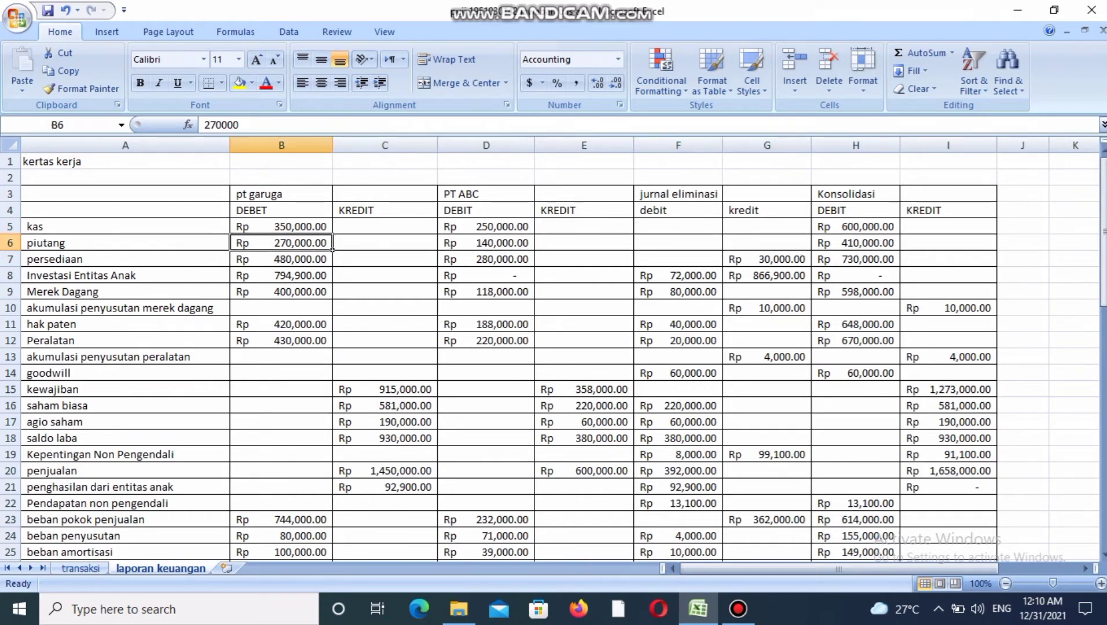
{"action": "key", "text": "Down"}
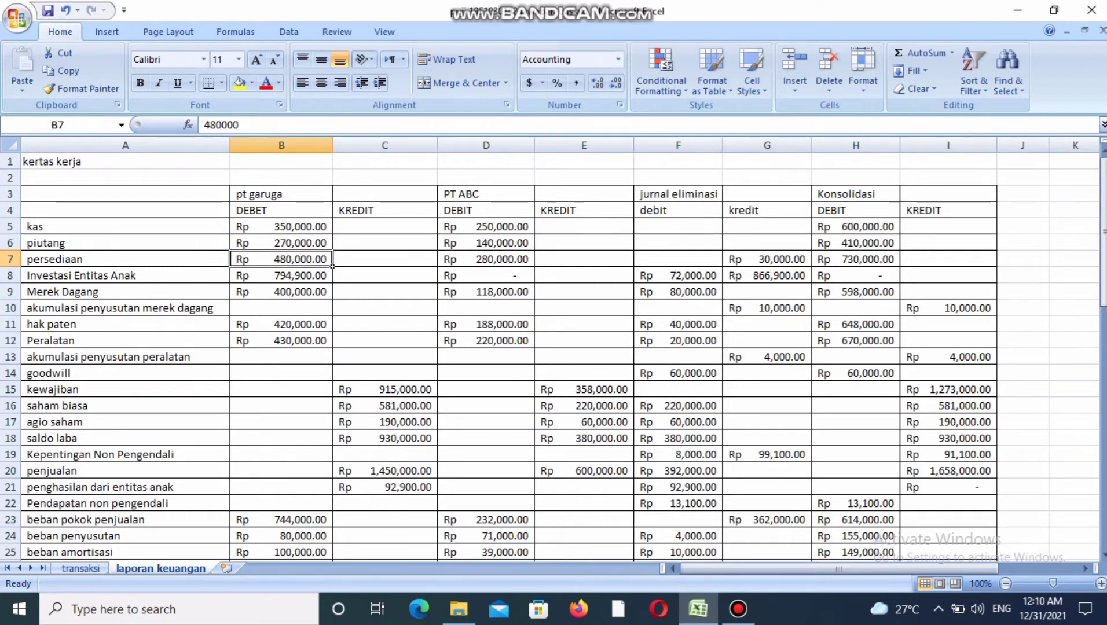
{"action": "key", "text": "Right"}
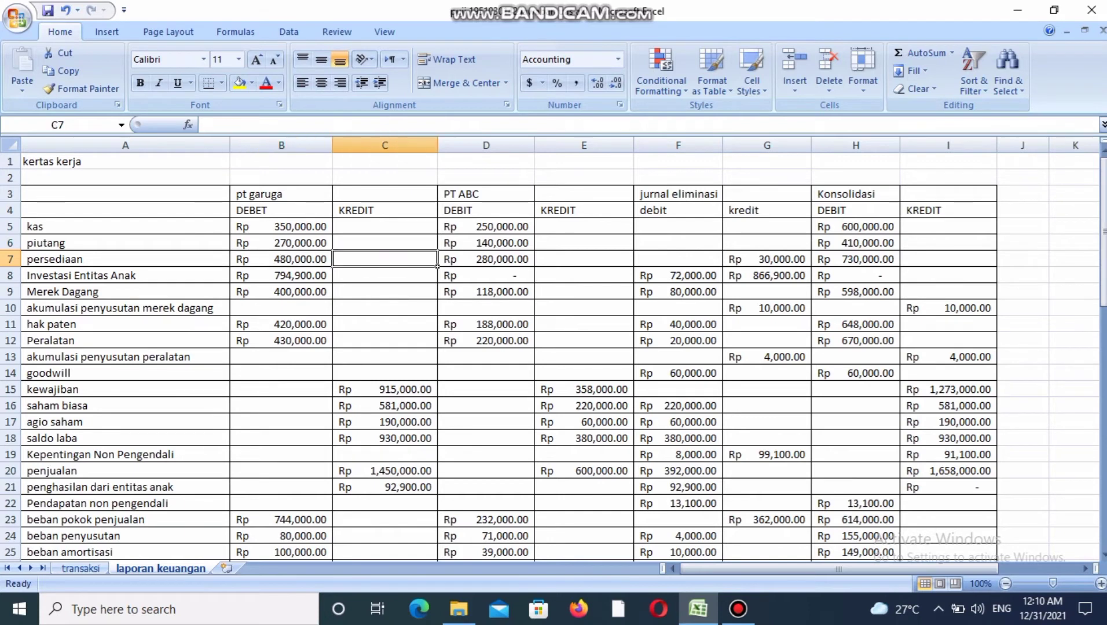
{"action": "key", "text": "Left"}
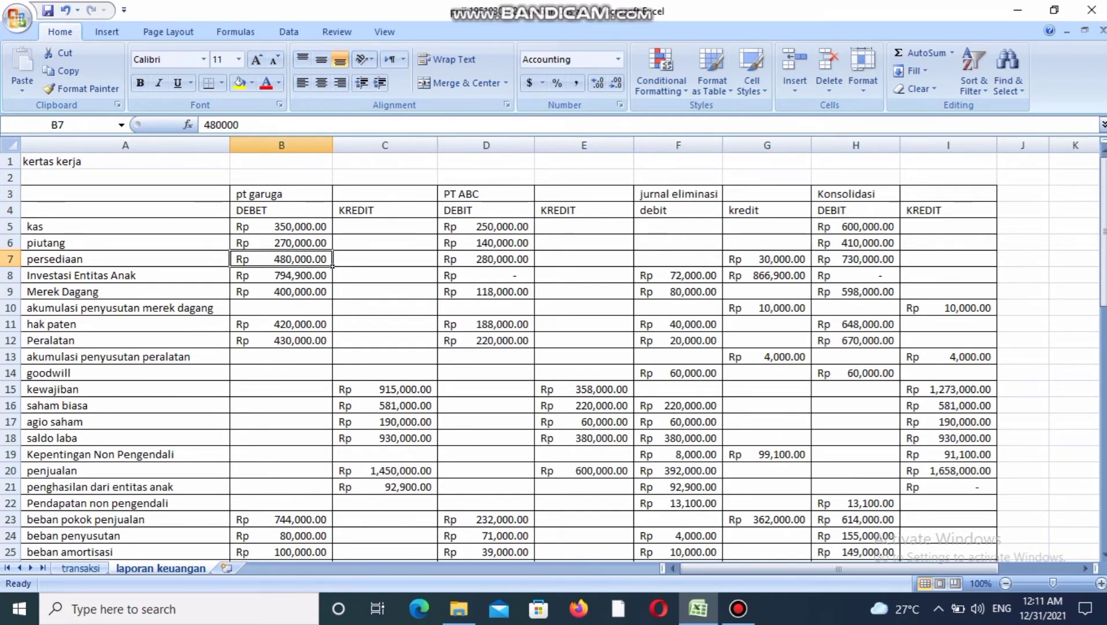
{"action": "key", "text": "Right"}
{"action": "key", "text": "Right"}
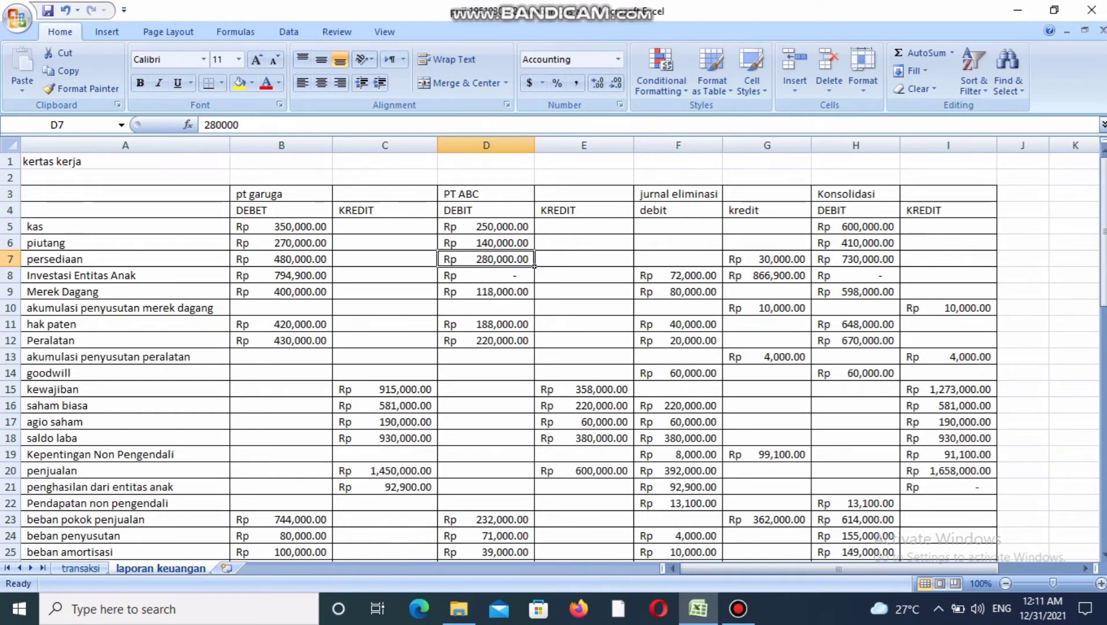
{"action": "key", "text": "Right"}
{"action": "key", "text": "Right"}
{"action": "key", "text": "Right"}
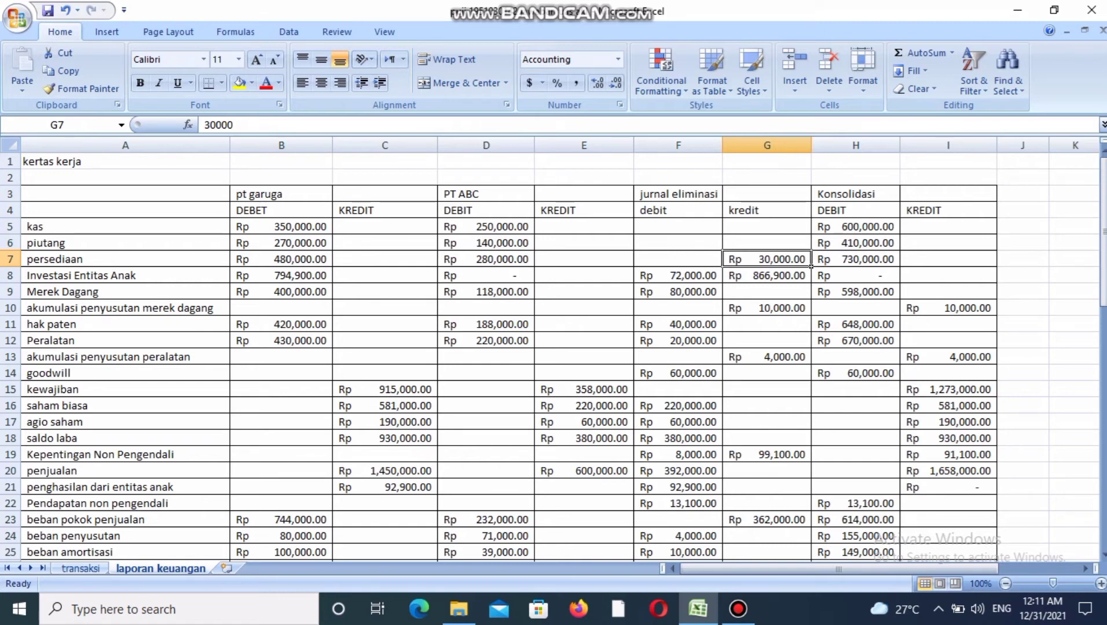
{"action": "left_click", "coordinate": [855, 259]}
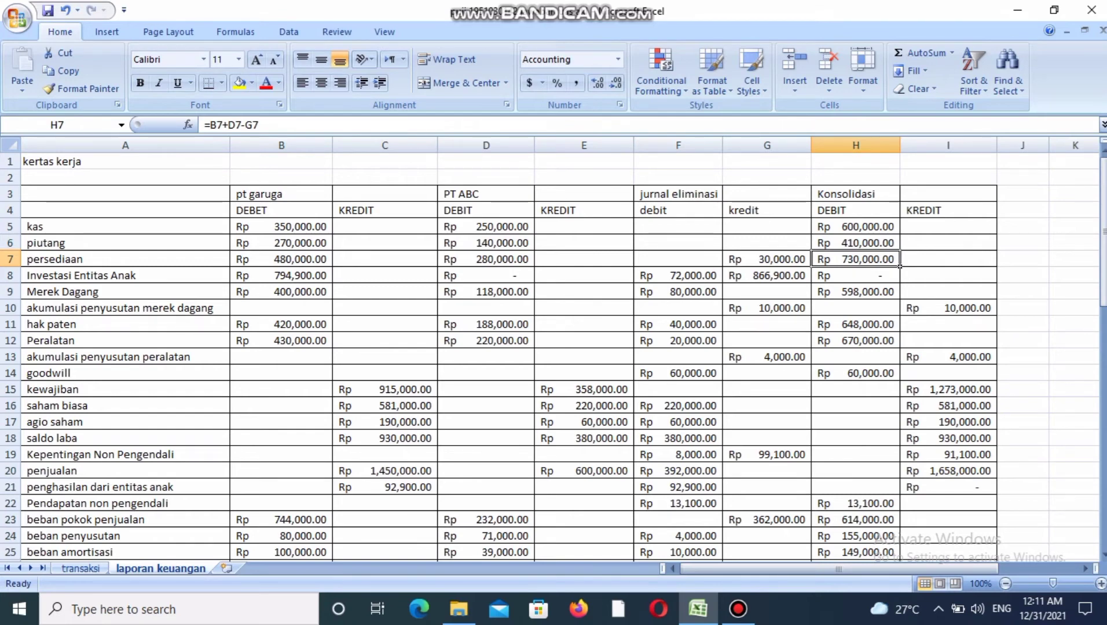
Compare the Konsolidasi debit and kredit totals in the saldo row of the kertas kerja.
{"action": "left_click_drag", "start_coordinate": [1104, 265], "coordinate": [1103, 349]}
{"action": "left_click", "coordinate": [855, 357]}
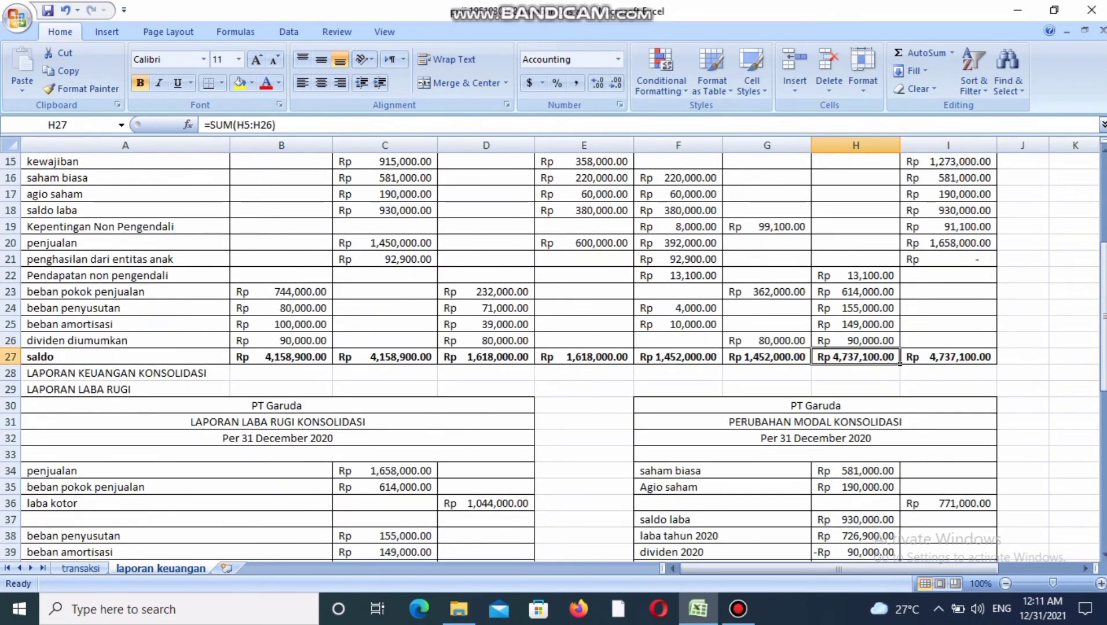
{"action": "left_click", "coordinate": [948, 357]}
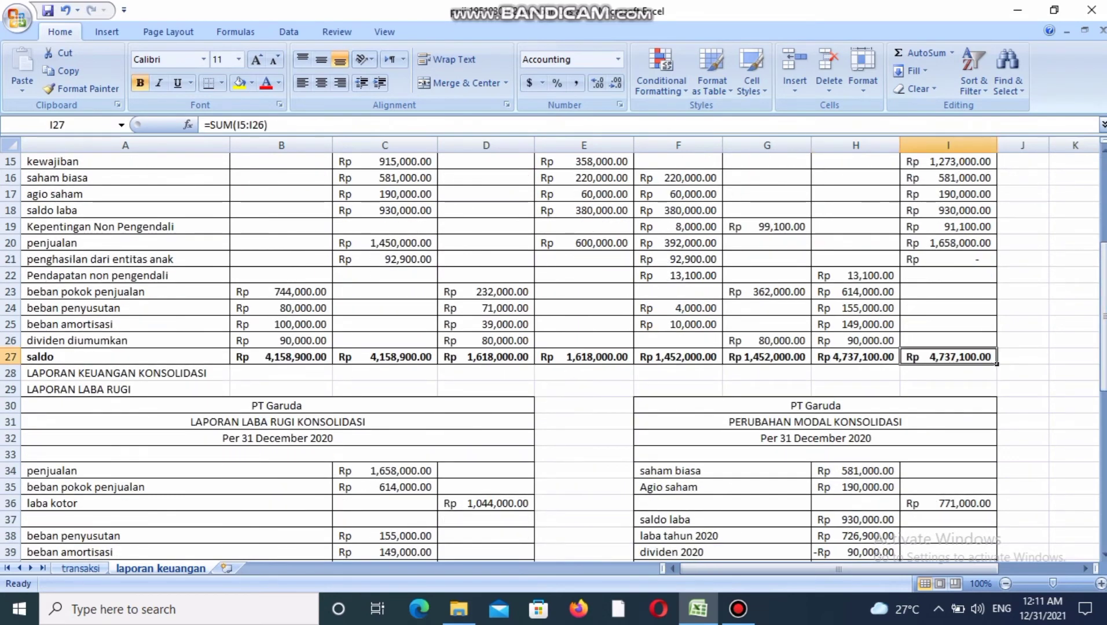
{"action": "left_click", "coordinate": [856, 357]}
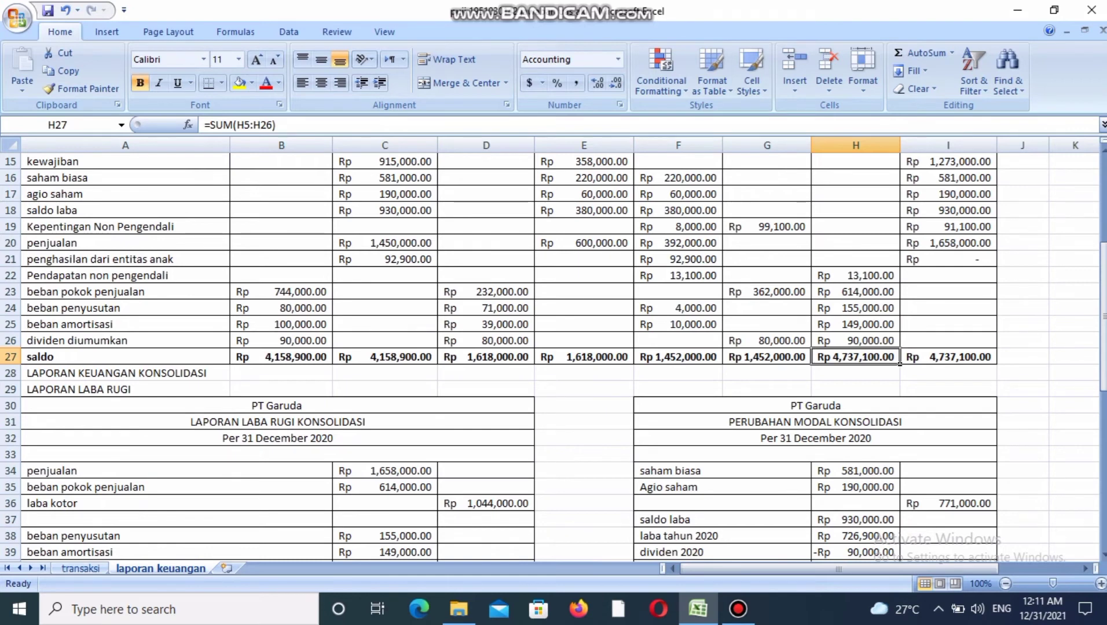
{"action": "key", "text": "Right"}
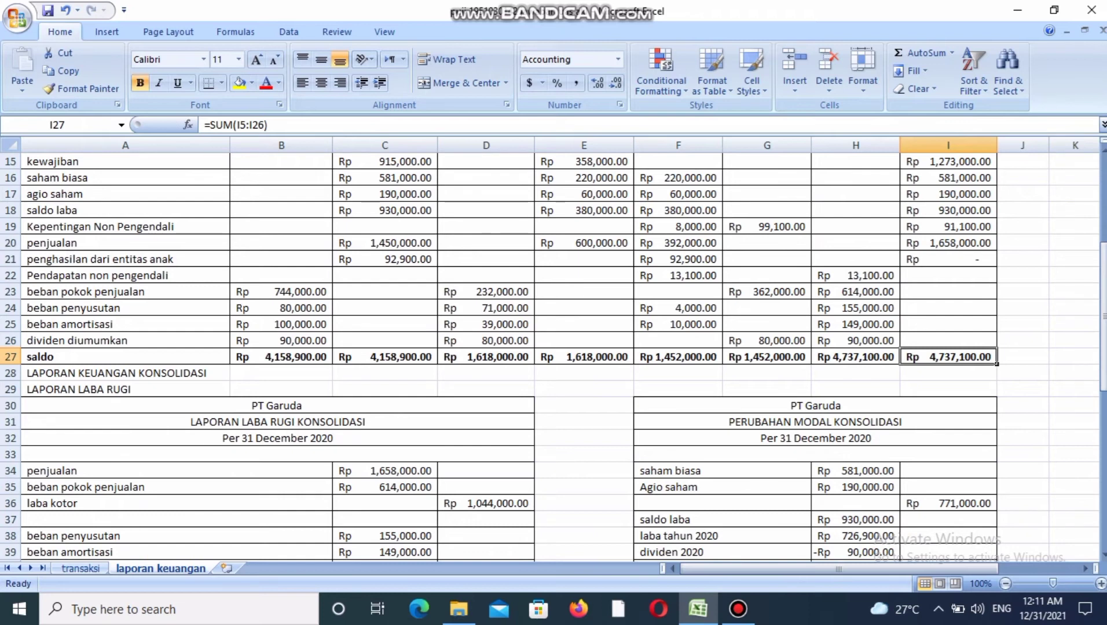
{"action": "left_click", "coordinate": [949, 373]}
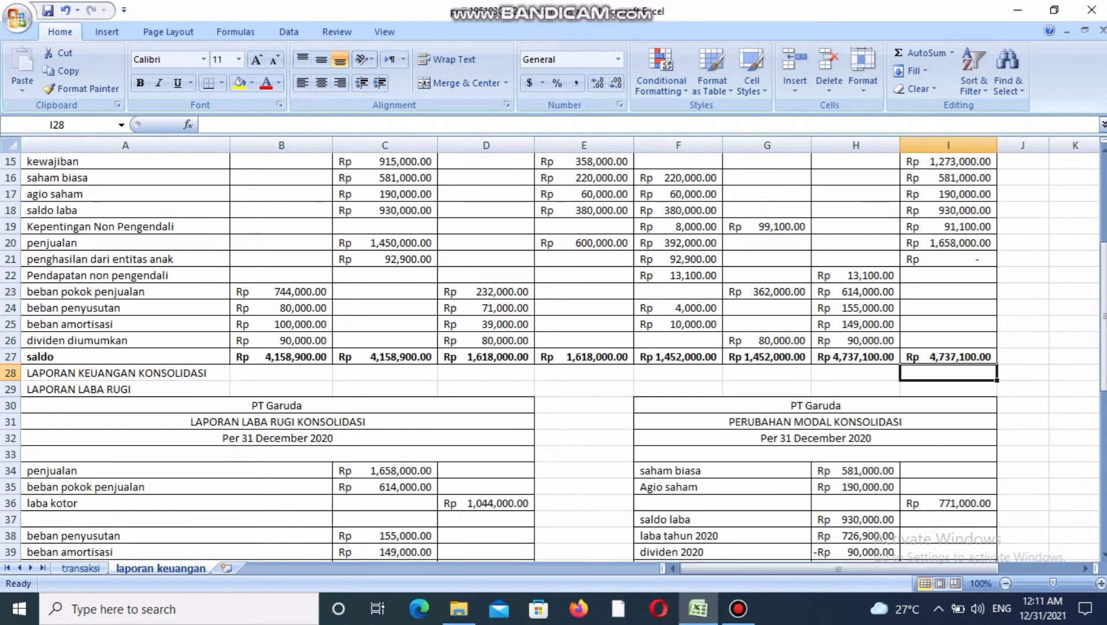
Examine the LAPORAN LABA RUGI section and its consolidated income statement for PT Garuda.
{"action": "left_click", "coordinate": [125, 390]}
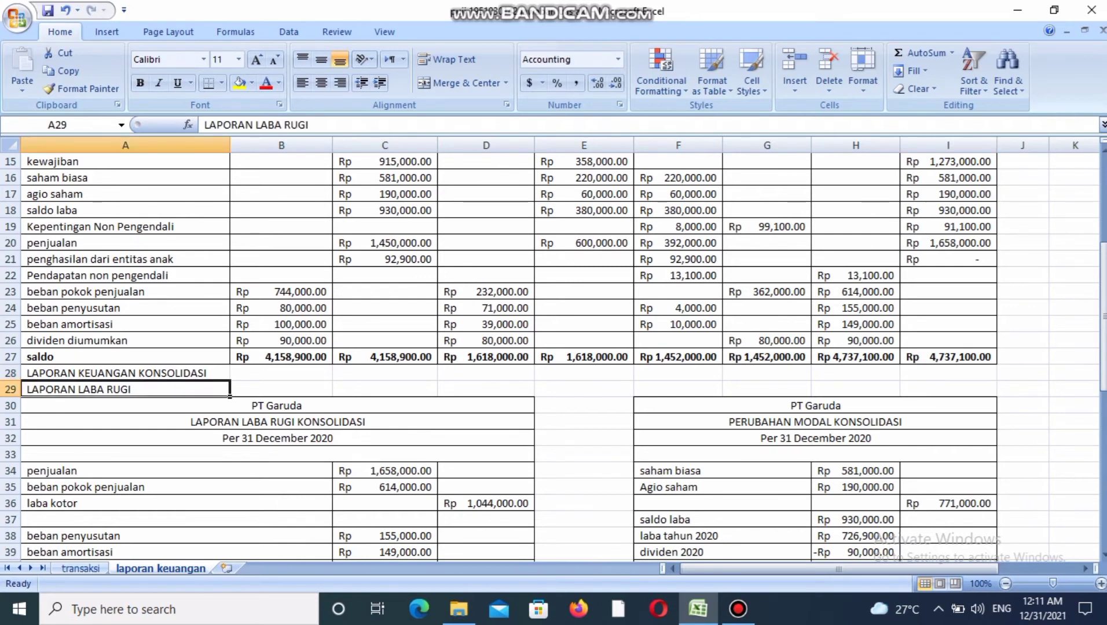
{"action": "key", "text": "Down"}
{"action": "key", "text": "Down"}
{"action": "key", "text": "Down"}
{"action": "key", "text": "Down"}
{"action": "key", "text": "Down"}
{"action": "key", "text": "Down"}
{"action": "key", "text": "Down"}
{"action": "key", "text": "Down"}
{"action": "key", "text": "Down"}
{"action": "key", "text": "Down"}
{"action": "key", "text": "Down"}
{"action": "key", "text": "Down"}
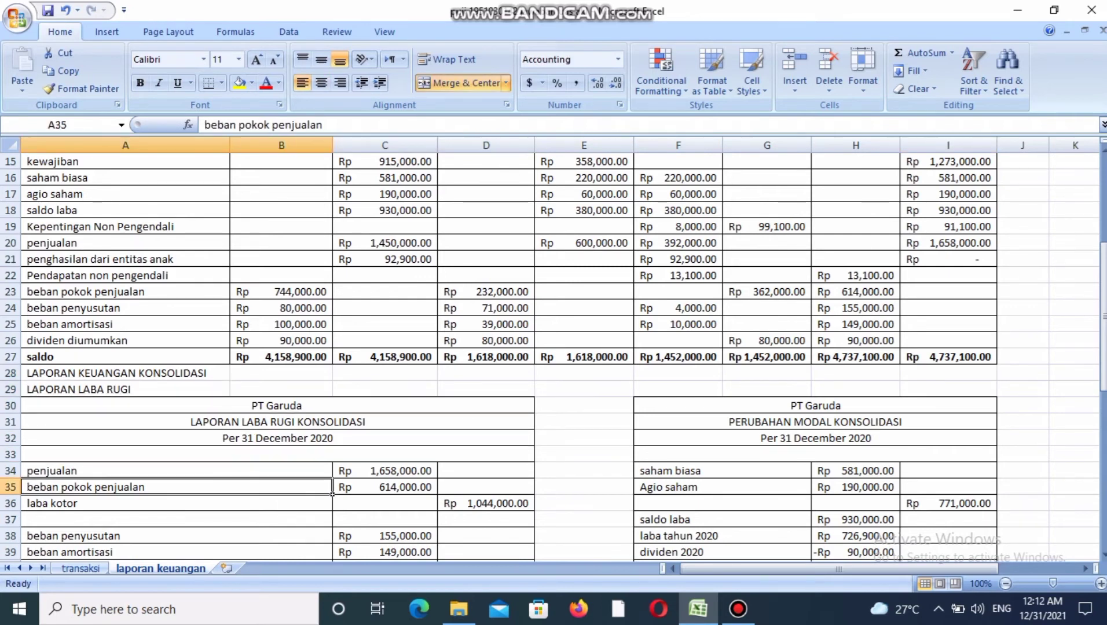
{"action": "key", "text": "Down"}
{"action": "key", "text": "Down"}
{"action": "key", "text": "Down"}
{"action": "key", "text": "Down"}
{"action": "key", "text": "Down"}
{"action": "key", "text": "Down"}
{"action": "key", "text": "Down"}
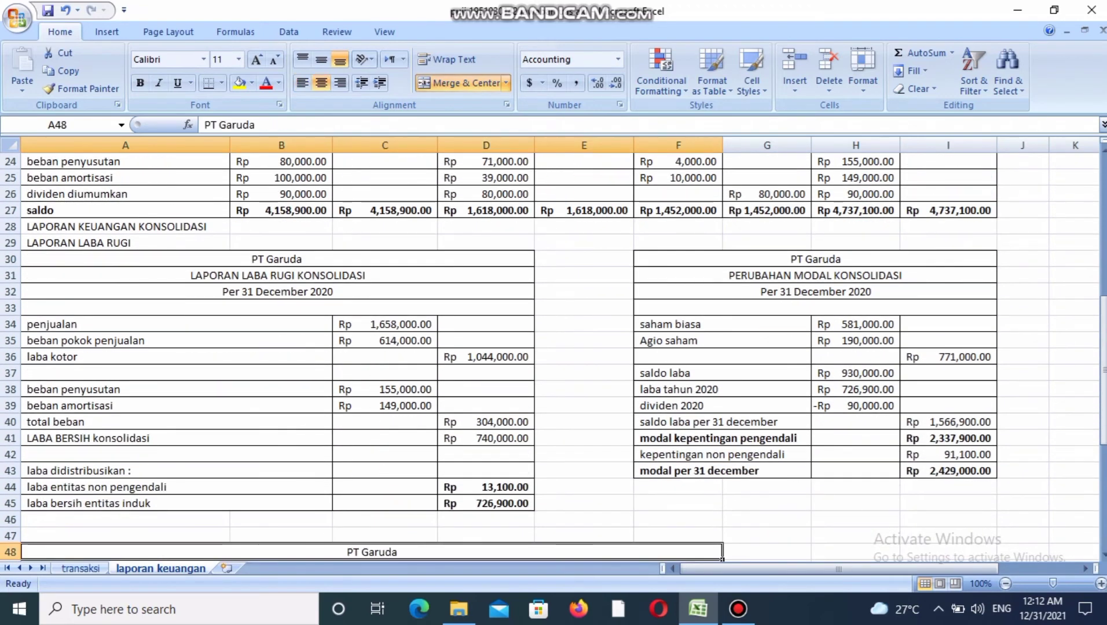
Check the penjualan amount in the laporan laba rugi against the Konsolidasi kredit column of the kertas kerja.
{"action": "left_click", "coordinate": [177, 325]}
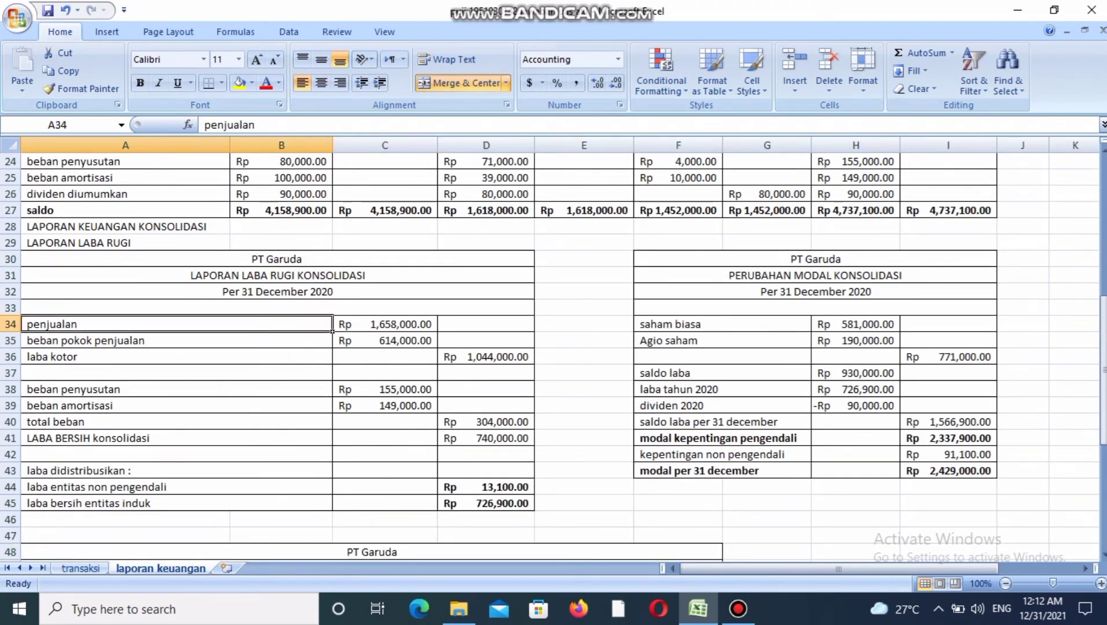
{"action": "left_click", "coordinate": [385, 324]}
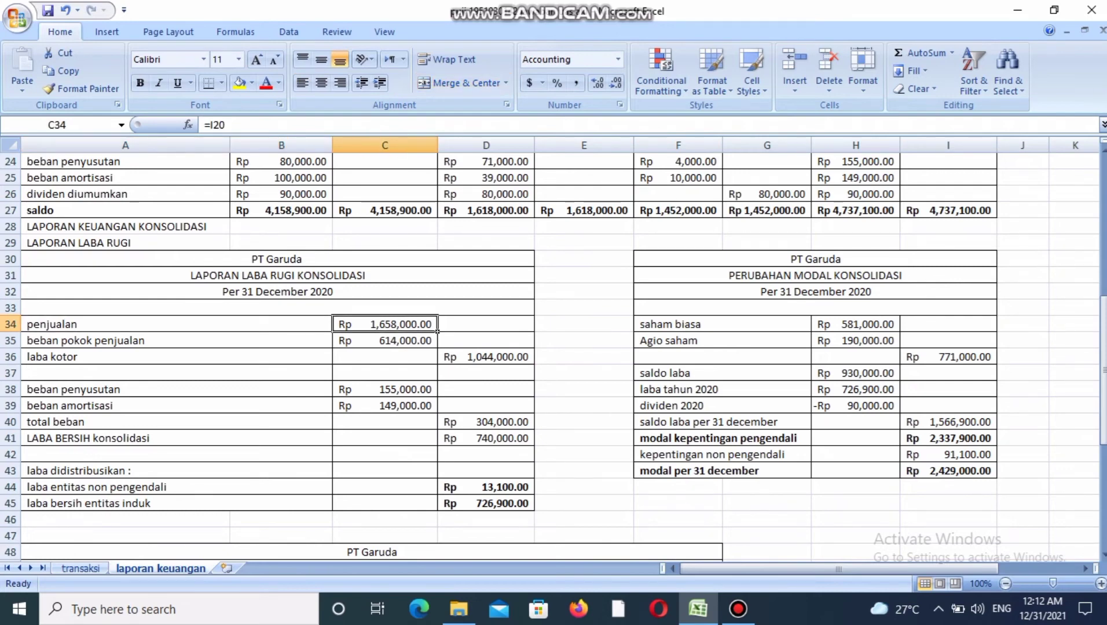
{"action": "left_click_drag", "start_coordinate": [1104, 319], "coordinate": [1103, 235]}
{"action": "left_click", "coordinate": [948, 243]}
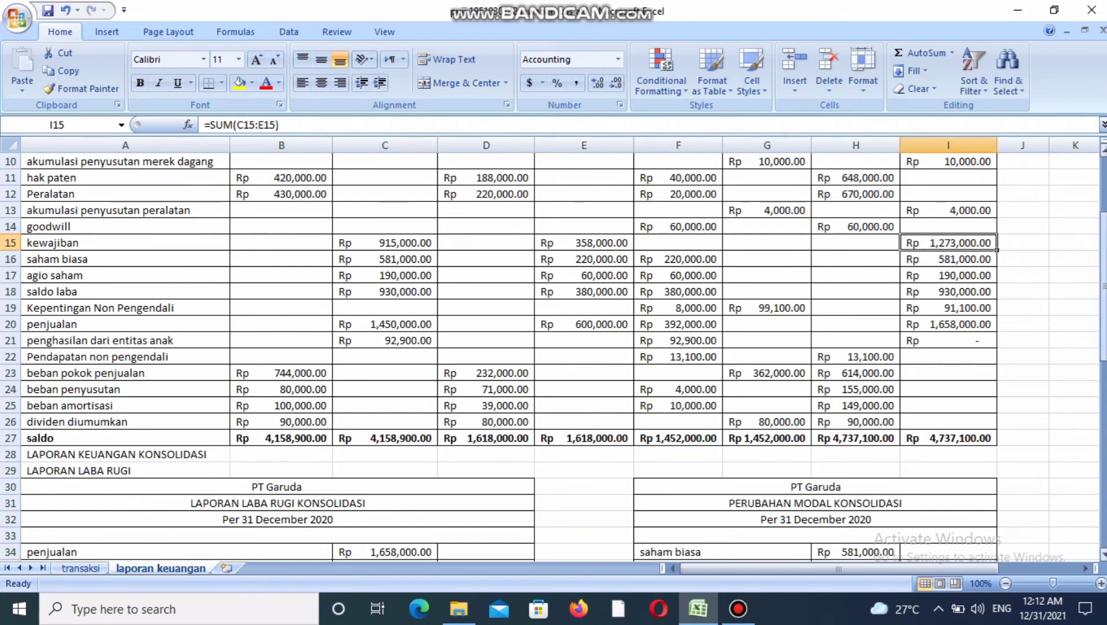
{"action": "scroll", "coordinate": [550, 357], "scroll_direction": "down", "scroll_amount": 3}
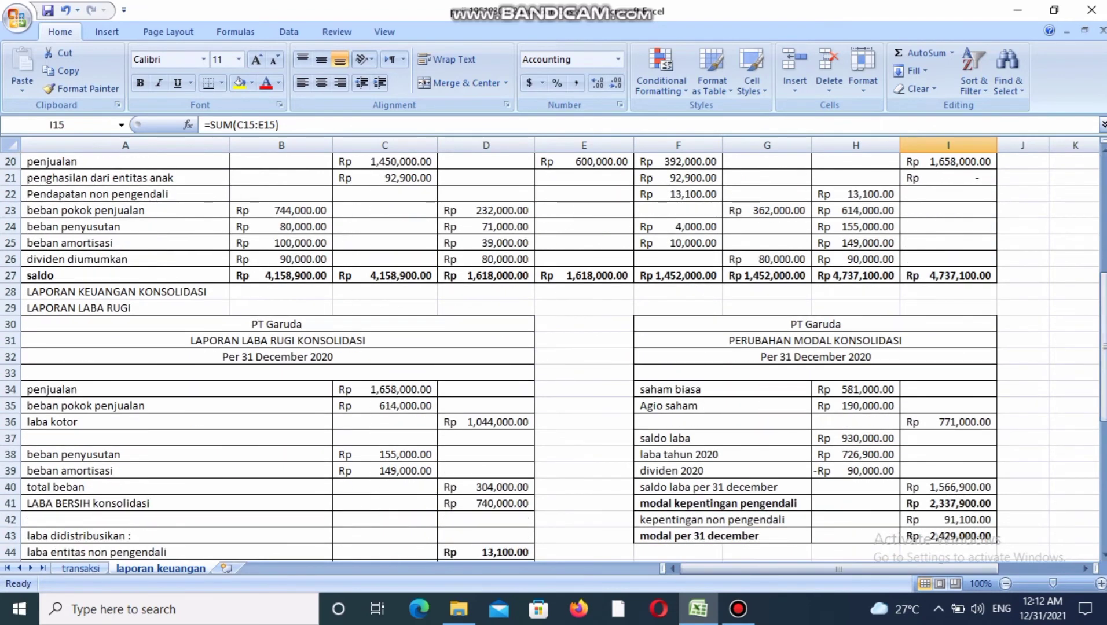
Trace beban pokok penjualan to its Konsolidasi debit source and check the laba kotor formula.
{"action": "left_click", "coordinate": [434, 409]}
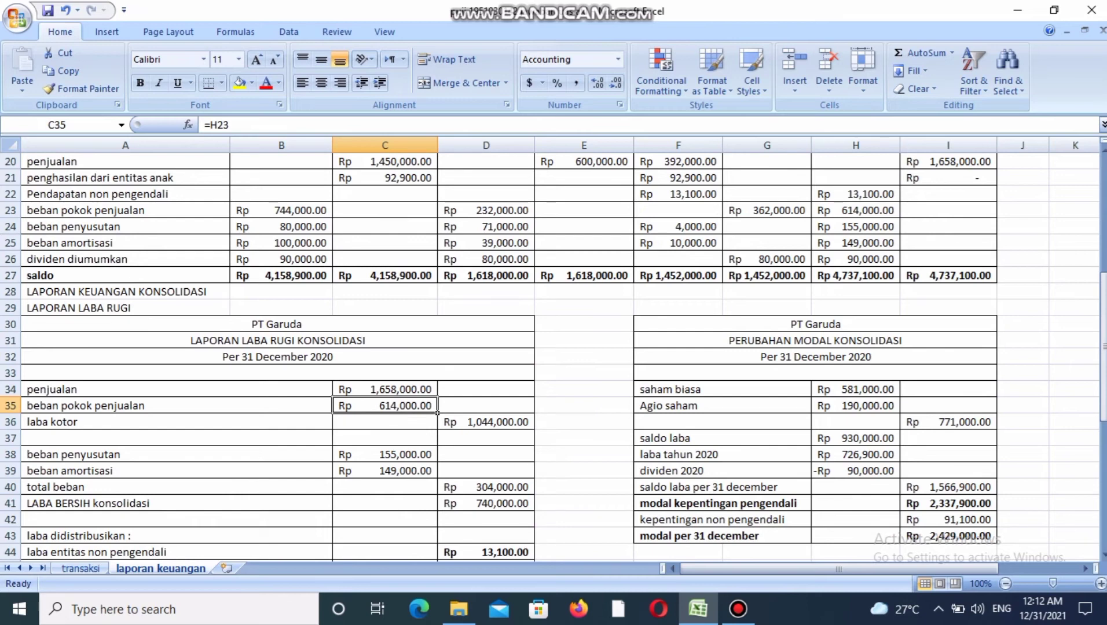
{"action": "key", "text": "ctrl+bracketleft"}
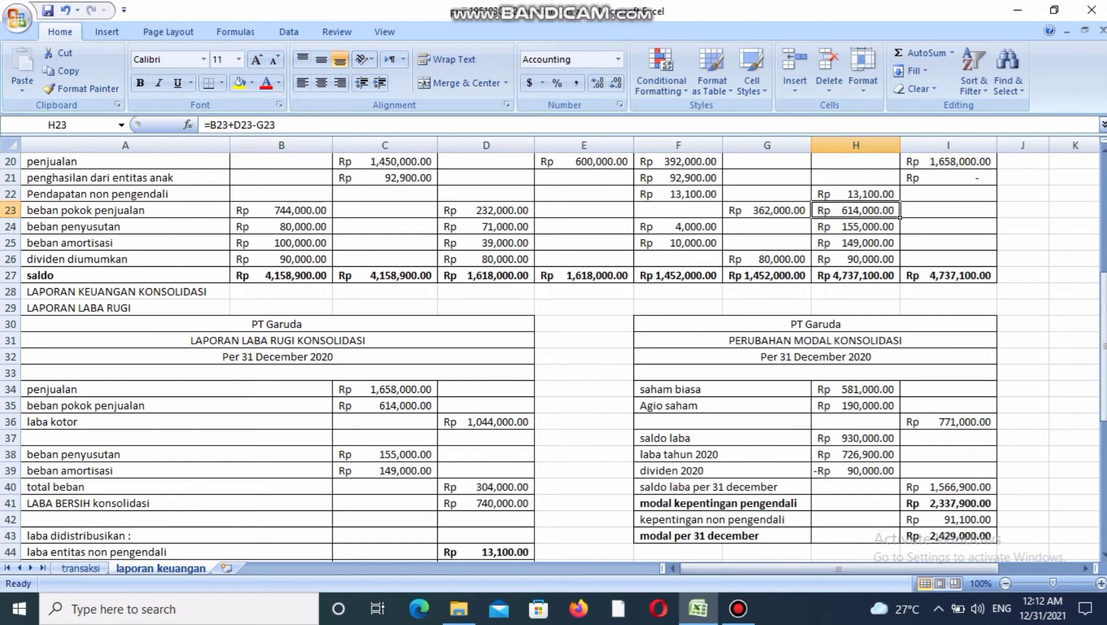
{"action": "left_click", "coordinate": [487, 422]}
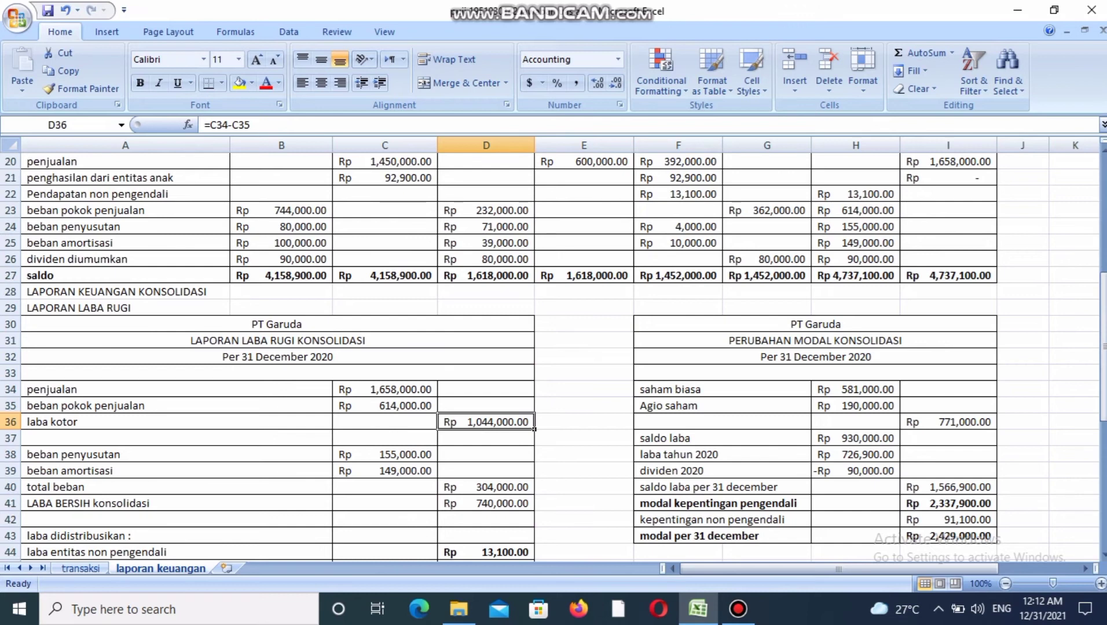
Trace beban penyusutan and beban amortisasi to their Konsolidasi debit sources and check the total beban formula.
{"action": "left_click", "coordinate": [385, 455]}
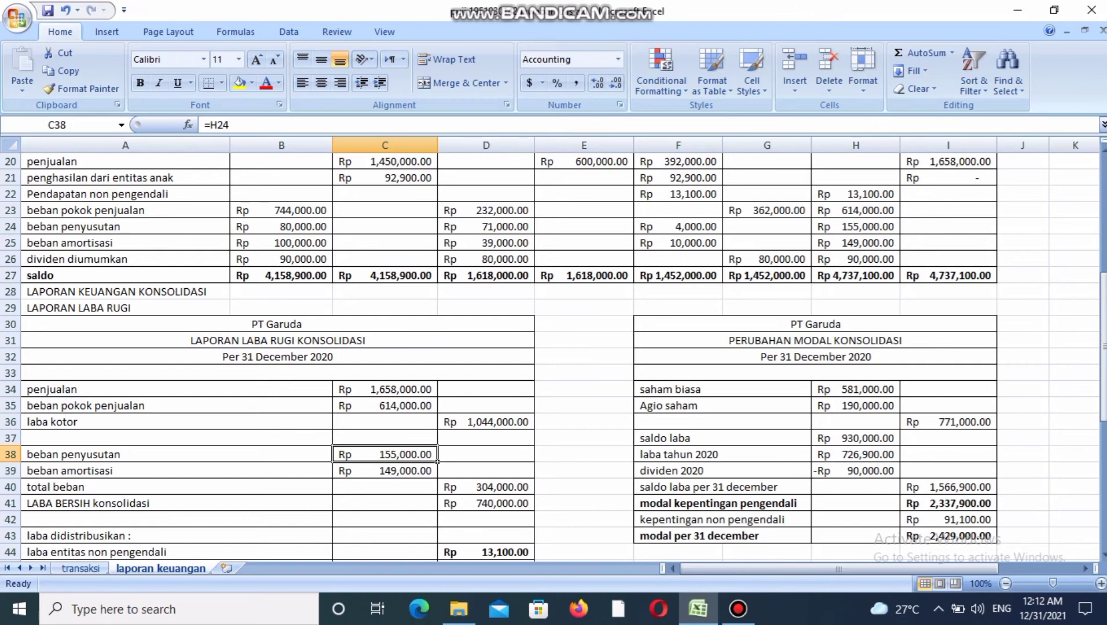
{"action": "key", "text": "ctrl+bracketleft"}
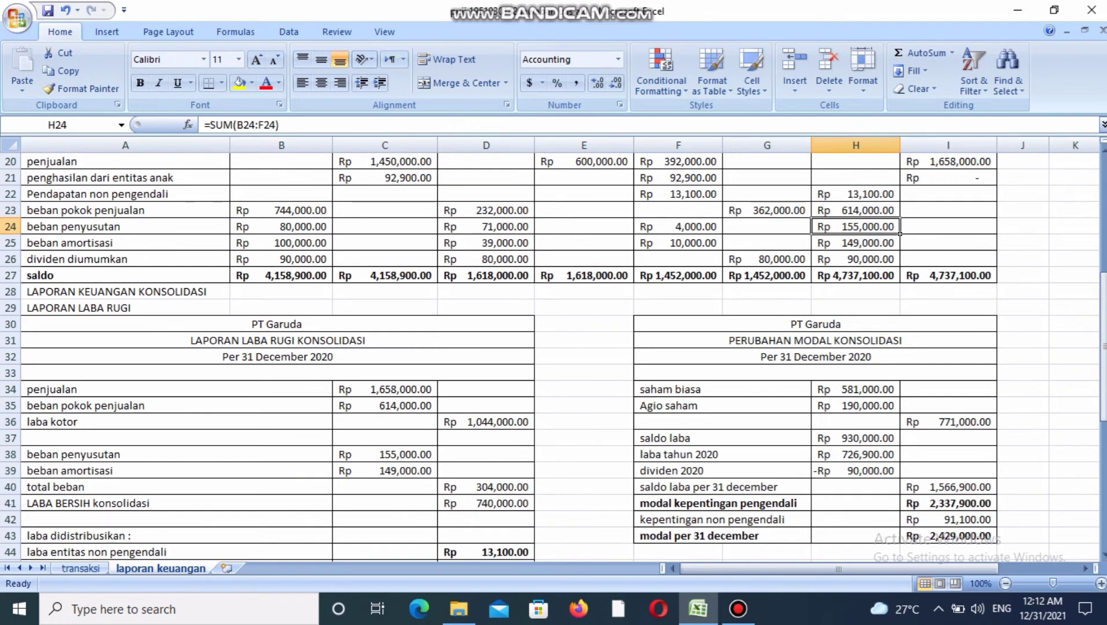
{"action": "left_click", "coordinate": [385, 471]}
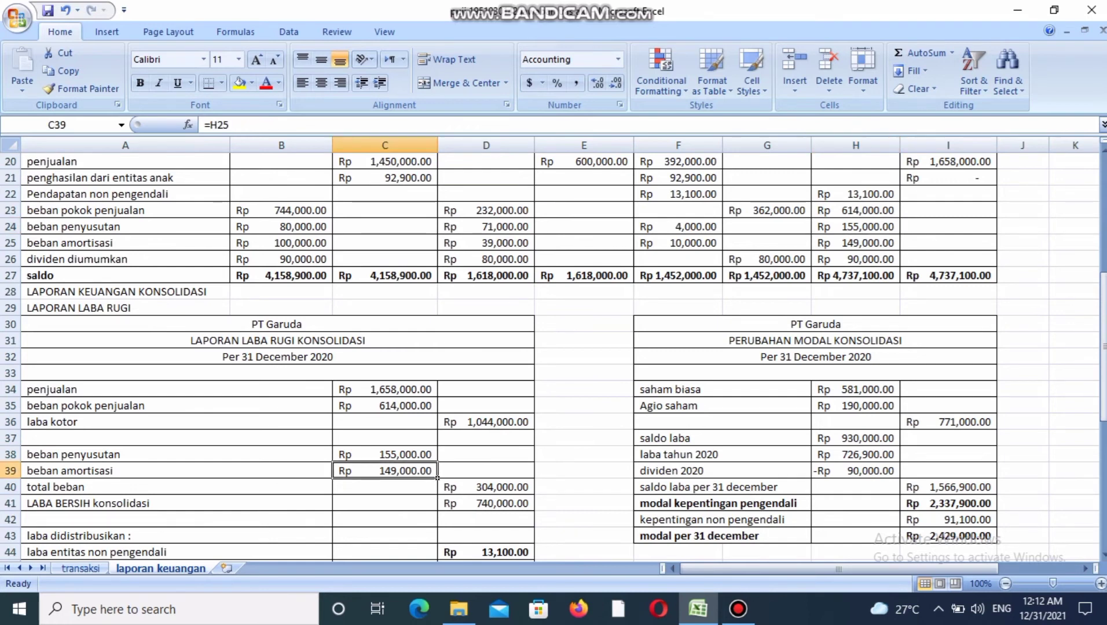
{"action": "key", "text": "ctrl+bracketleft"}
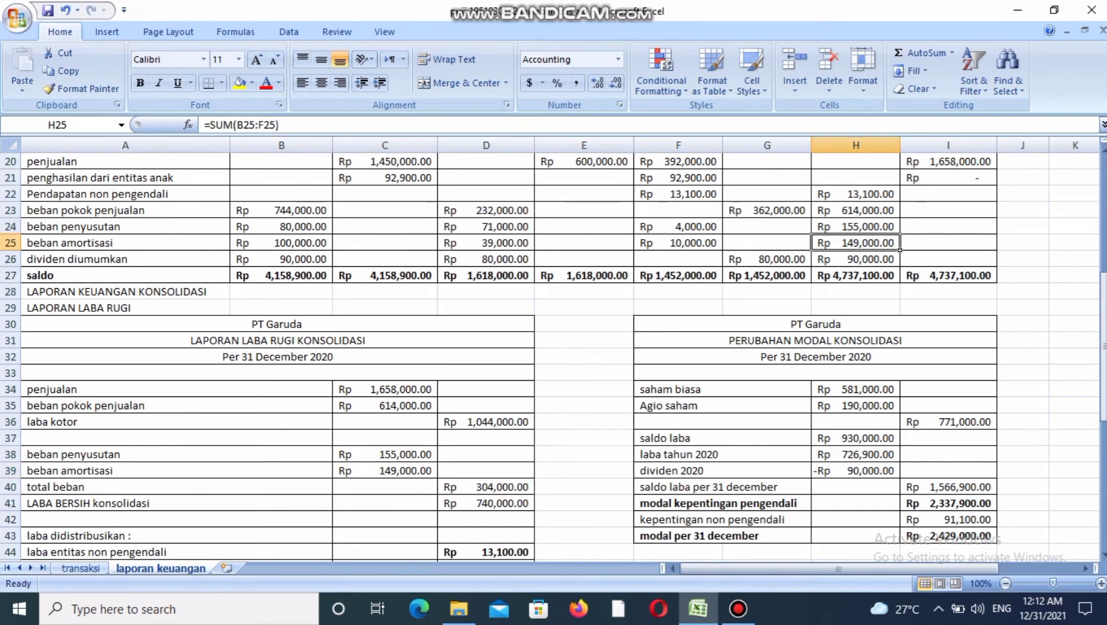
{"action": "left_click", "coordinate": [486, 487]}
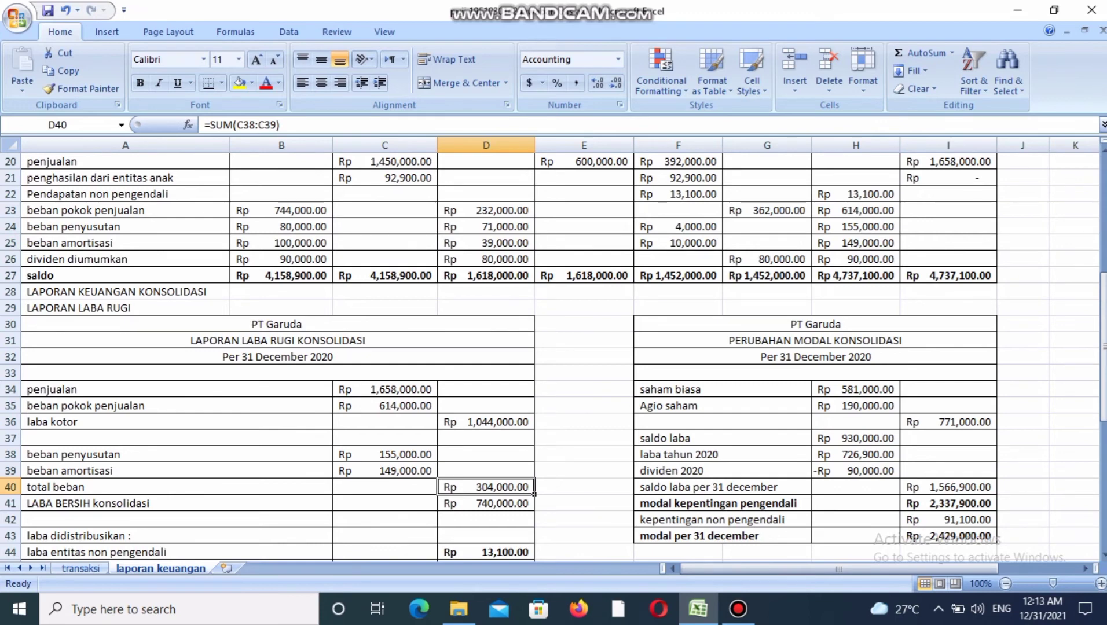
Check how LABA BERSIH konsolidasi is derived from laba kotor and total beban.
{"action": "left_click", "coordinate": [486, 422]}
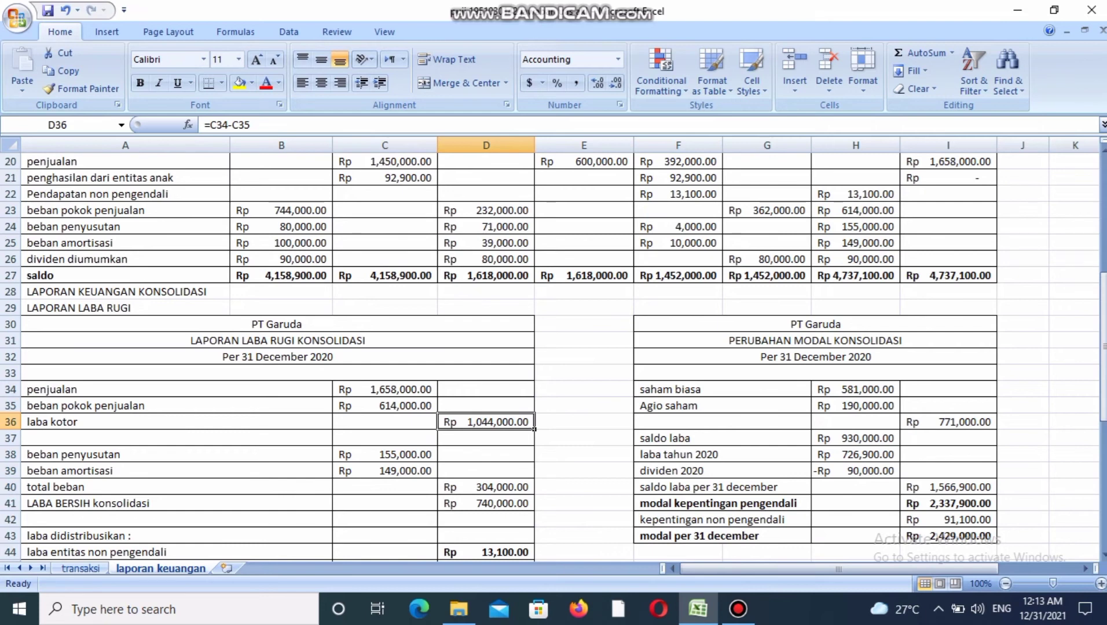
{"action": "left_click", "coordinate": [486, 488]}
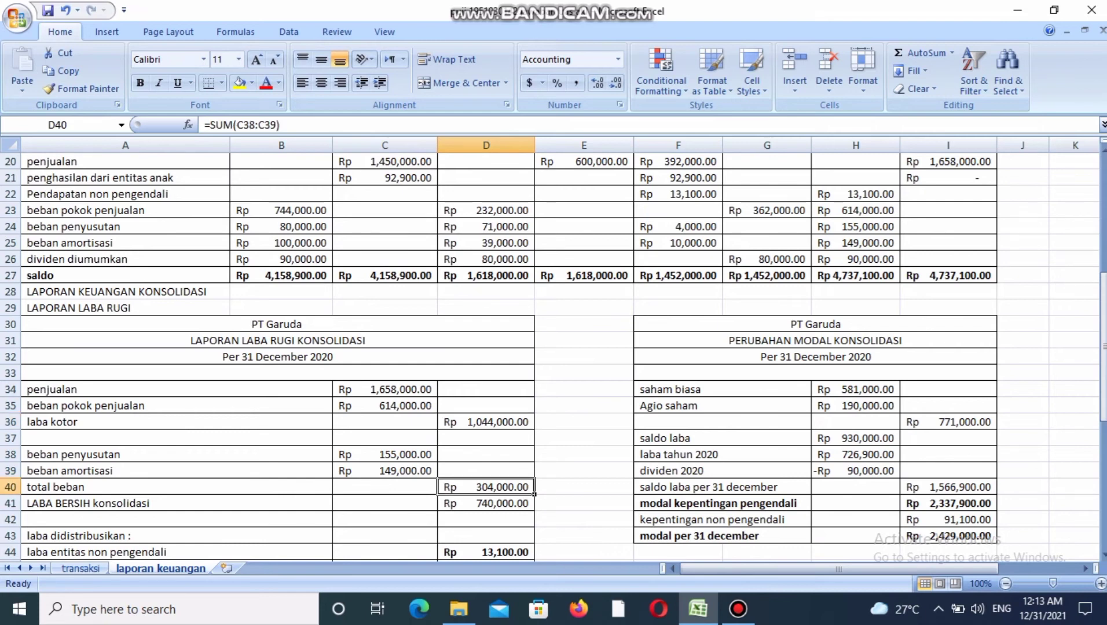
{"action": "left_click", "coordinate": [486, 504]}
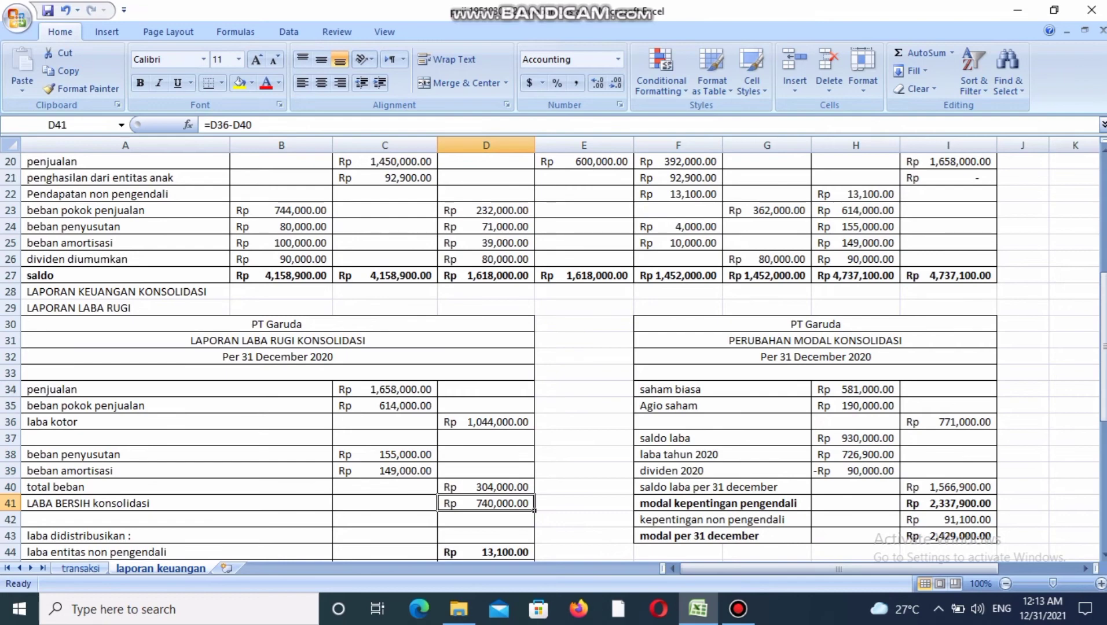
Examine the laba didistribusikan amounts for laba bersih entitas induk and laba entitas non pengendali.
{"action": "key", "text": "Down"}
{"action": "key", "text": "Down"}
{"action": "key", "text": "Down"}
{"action": "key", "text": "Down"}
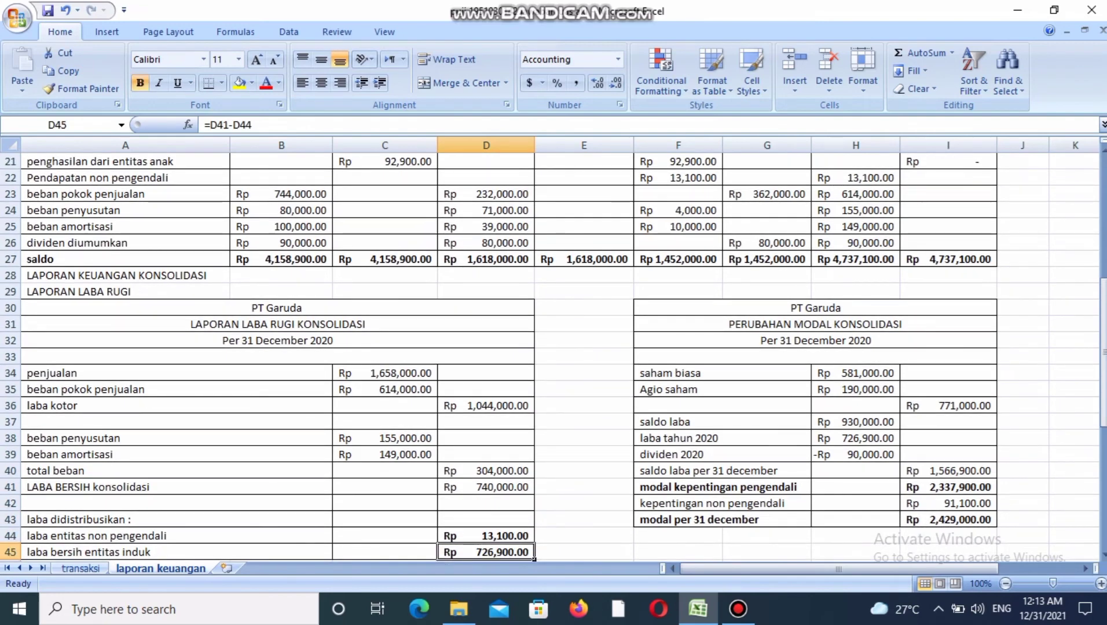
{"action": "key", "text": "Up"}
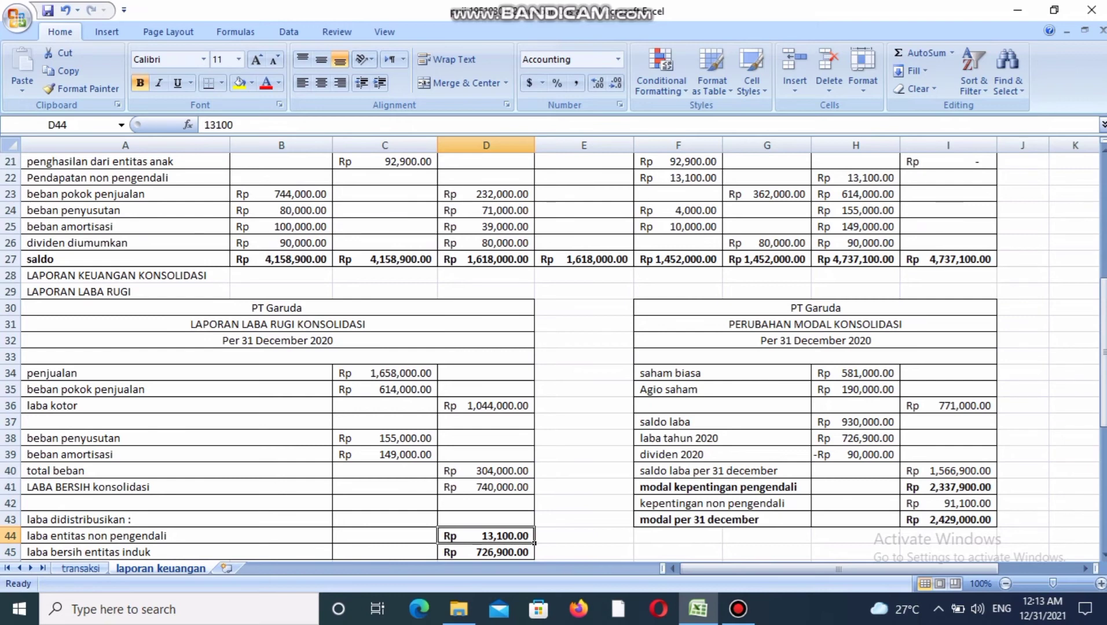
Check how laba bersih entitas induk is derived from LABA BERSIH konsolidasi and laba entitas non pengendali.
{"action": "left_click", "coordinate": [486, 487]}
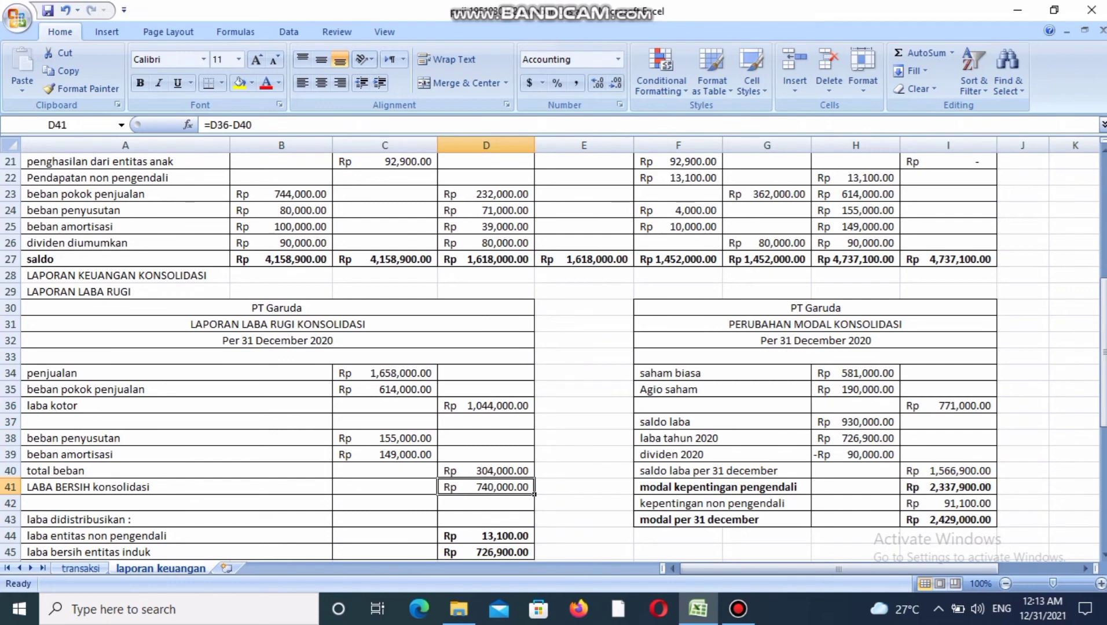
{"action": "left_click", "coordinate": [486, 536]}
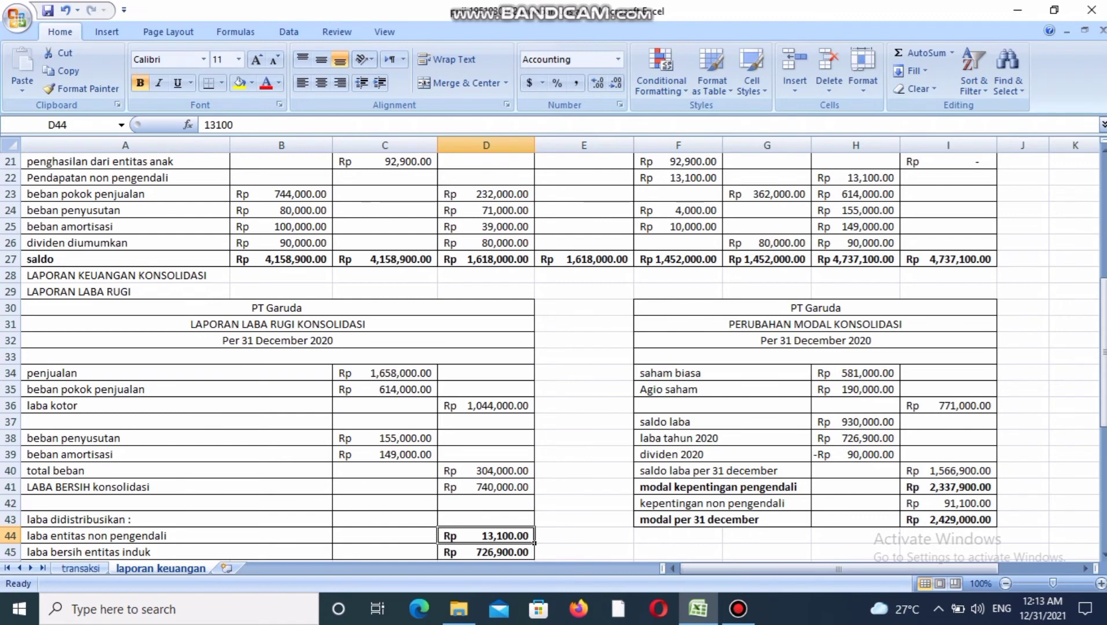
{"action": "left_click", "coordinate": [487, 552]}
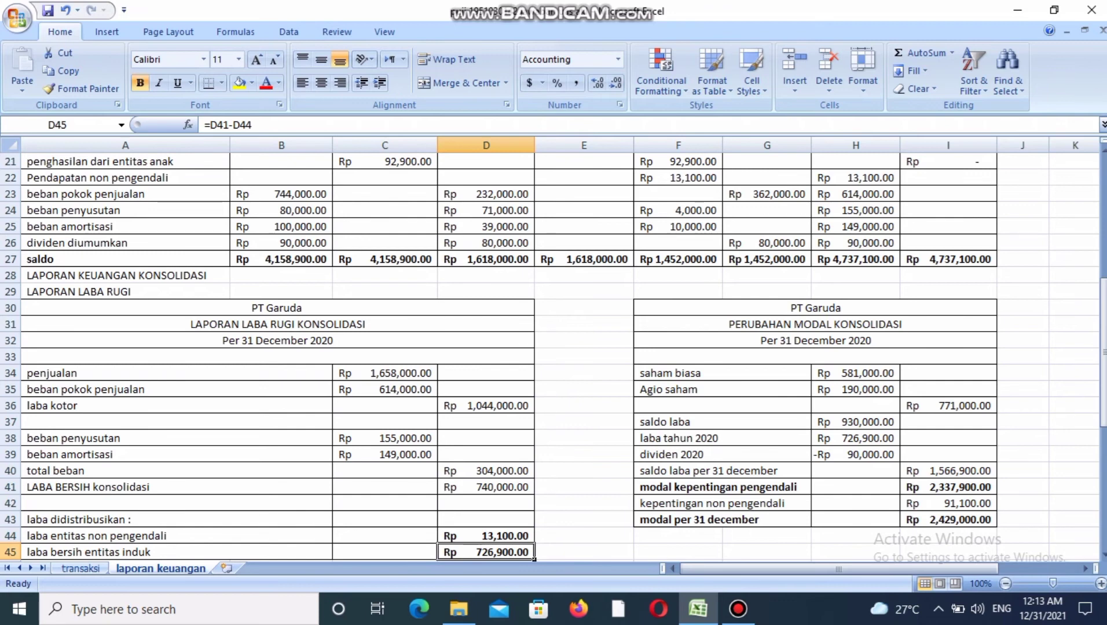
Trace saham biasa to its Konsolidasi credit source, then check the Agio saham reference and the subtotal formula in PERUBAHAN MODAL KONSOLIDASI.
{"action": "left_click", "coordinate": [856, 373]}
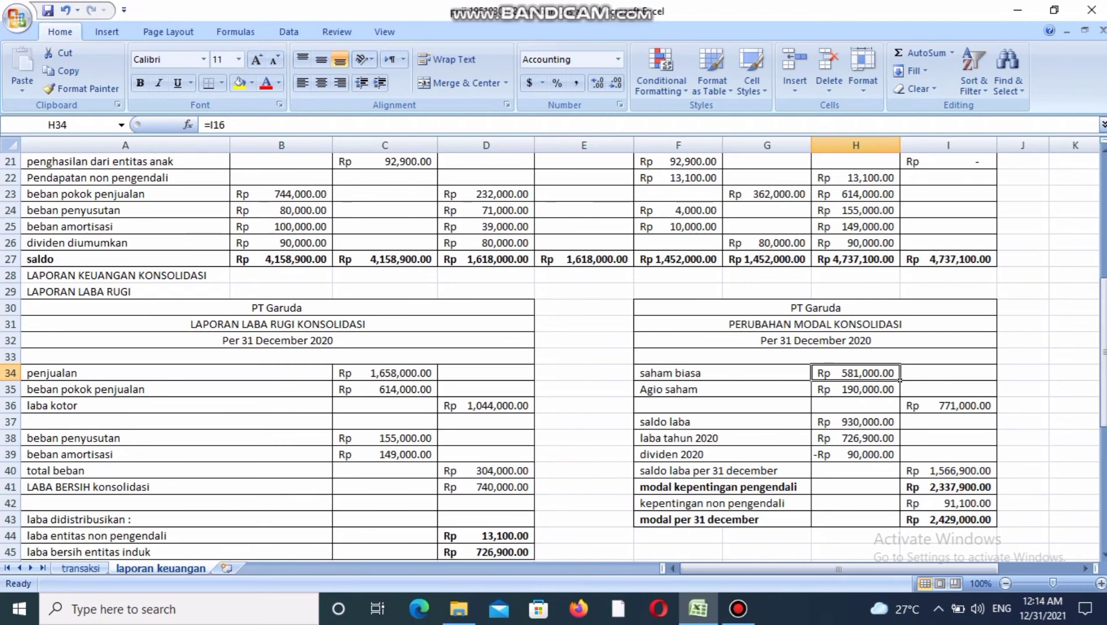
{"action": "left_click_drag", "start_coordinate": [1104, 362], "coordinate": [1104, 306]}
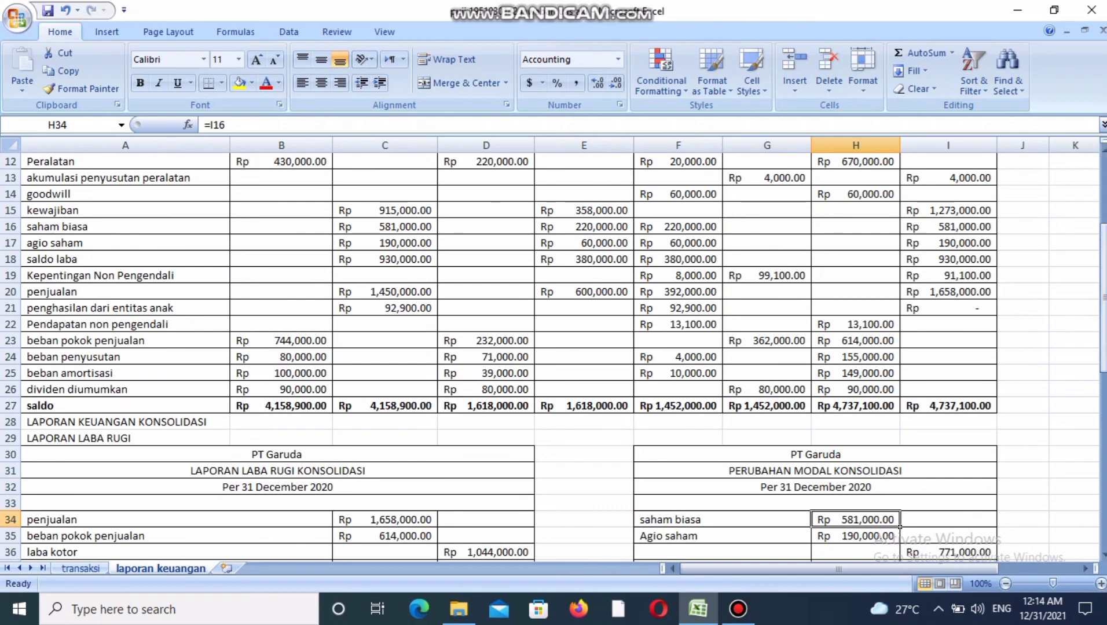
{"action": "left_click", "coordinate": [949, 227]}
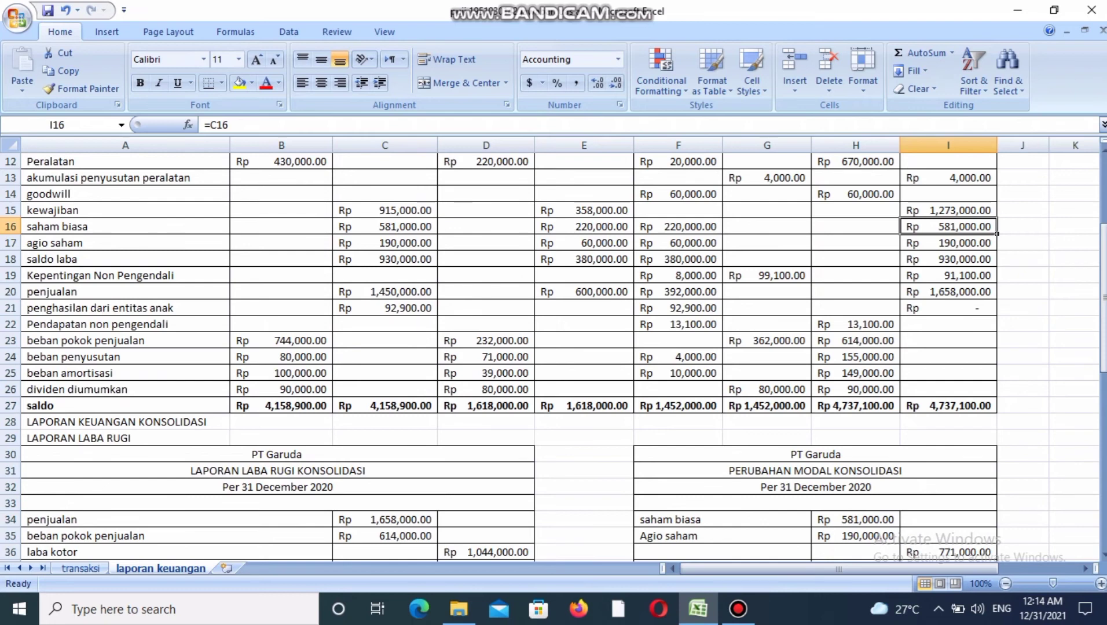
{"action": "left_click", "coordinate": [897, 539]}
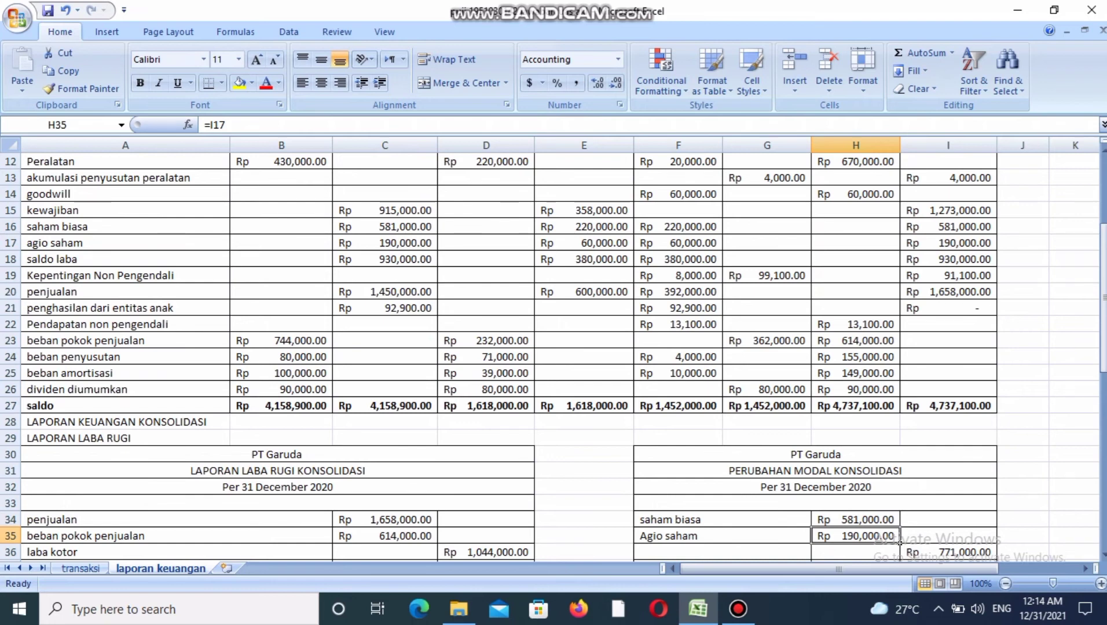
{"action": "left_click", "coordinate": [902, 546]}
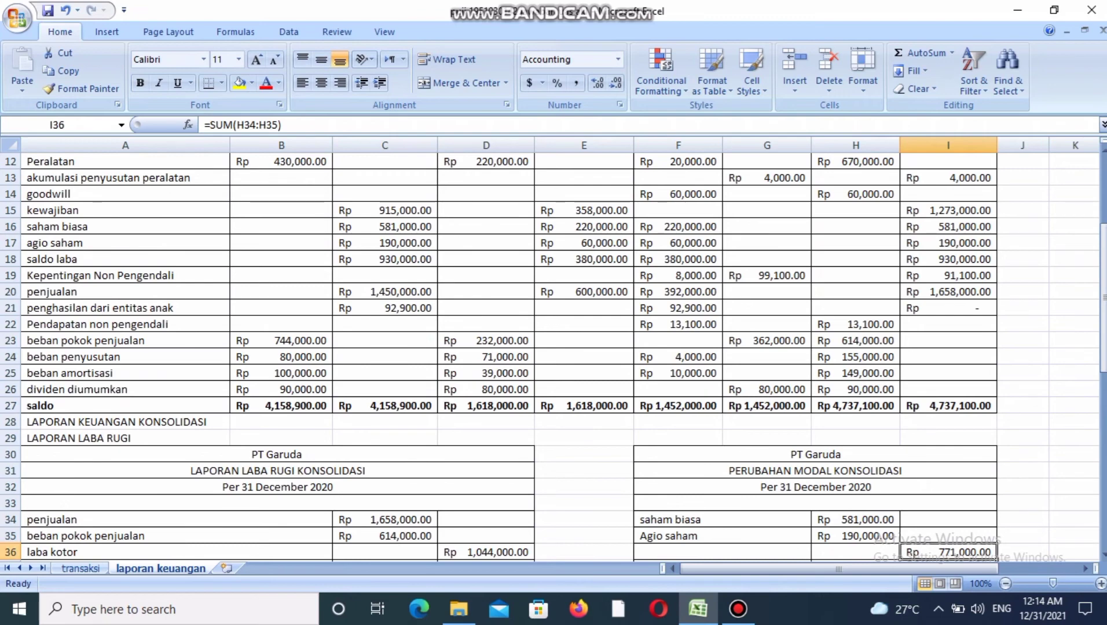
Trace saldo laba to its Konsolidasi credit source and laba tahun 2020 to laba bersih entitas induk.
{"action": "left_click_drag", "start_coordinate": [1103, 322], "coordinate": [1103, 328]}
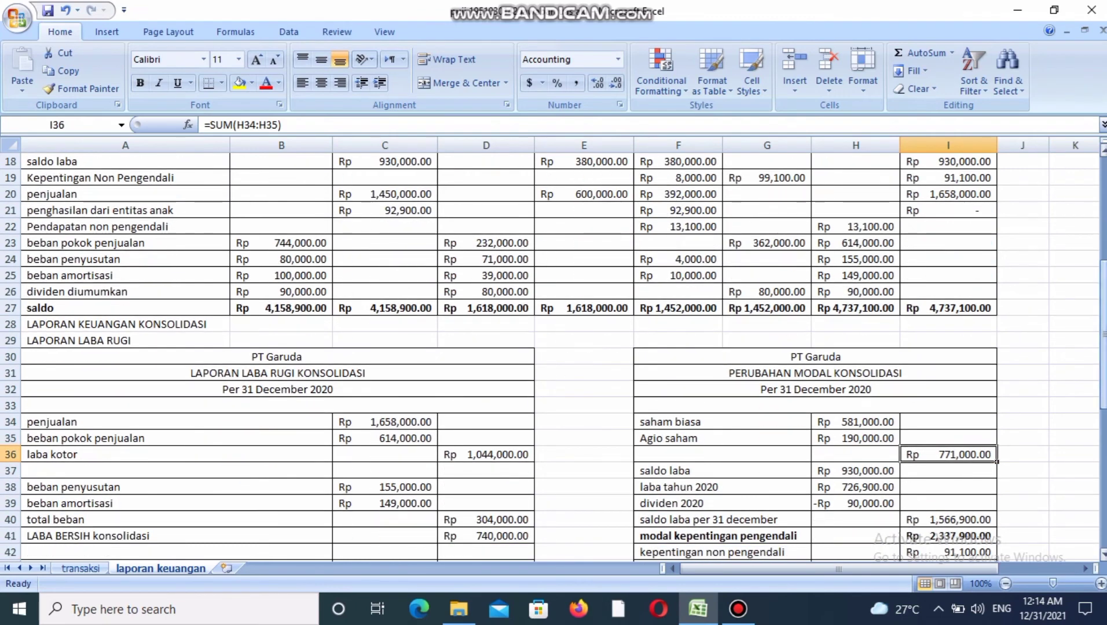
{"action": "left_click", "coordinate": [855, 471]}
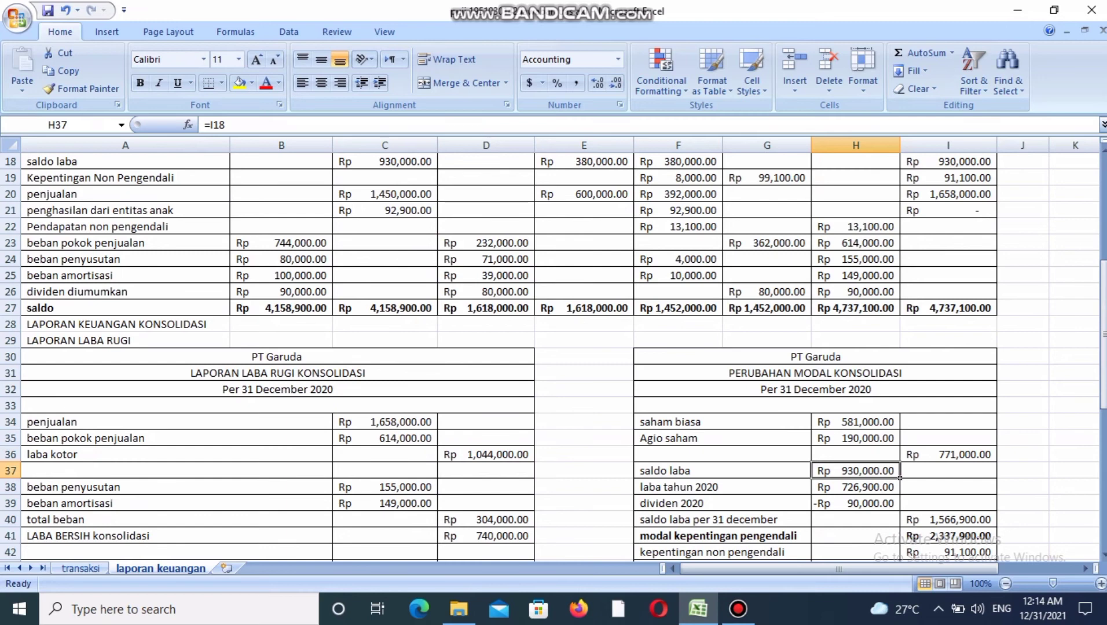
{"action": "key", "text": "ctrl+bracketleft"}
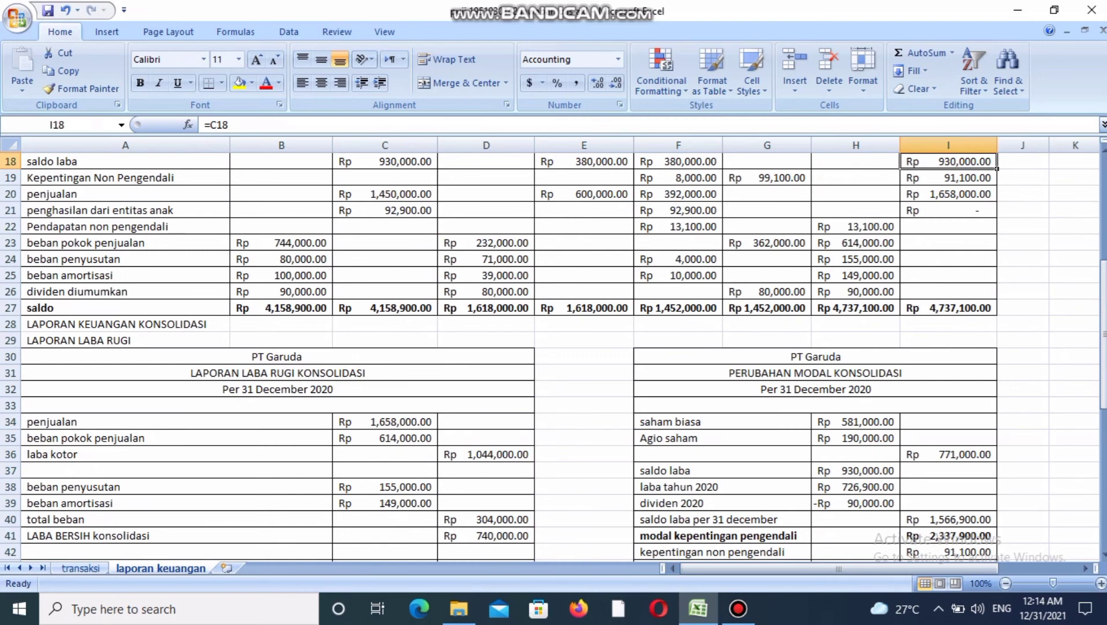
{"action": "left_click", "coordinate": [856, 487]}
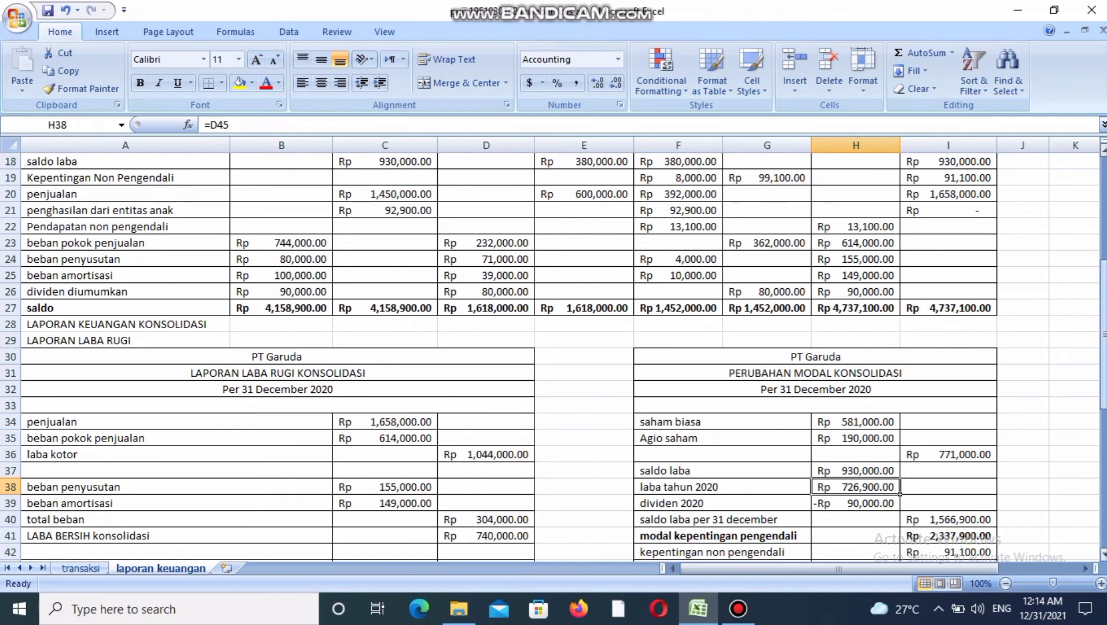
{"action": "scroll", "coordinate": [553, 359], "scroll_direction": "down", "scroll_amount": 4}
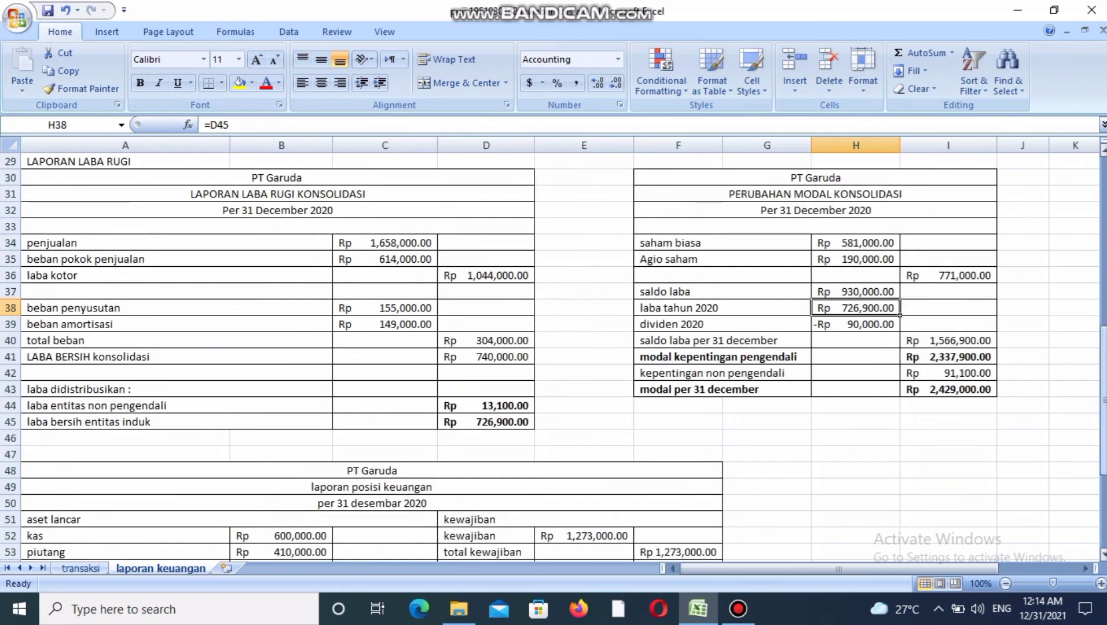
{"action": "left_click", "coordinate": [486, 422]}
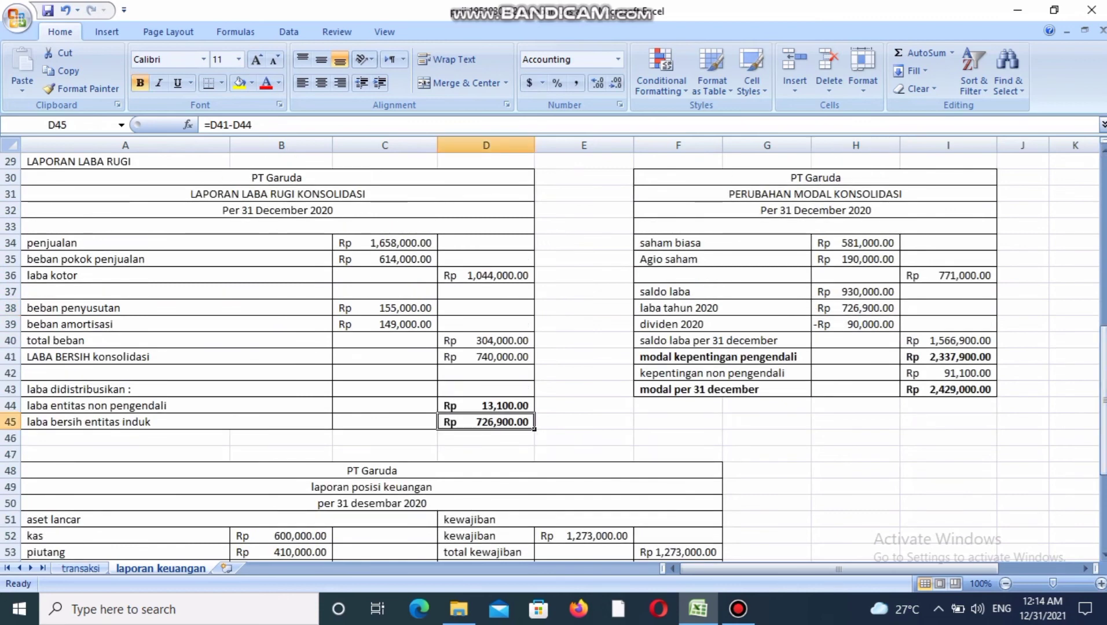
{"action": "left_click", "coordinate": [855, 308]}
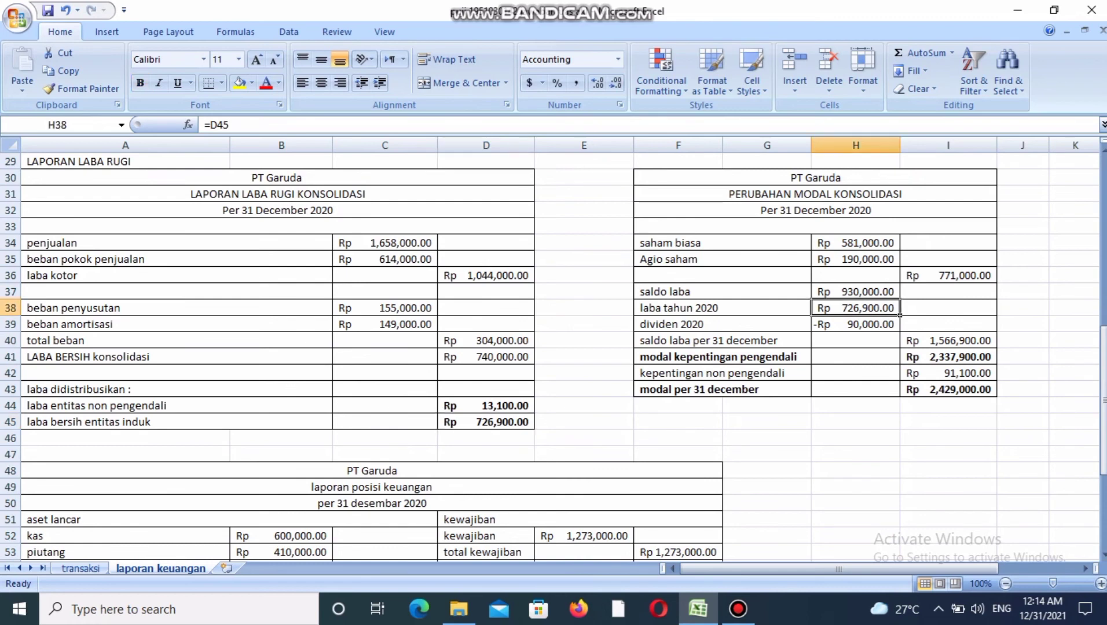
Compare dividen 2020 with dividen diumumkan in the Konsolidasi debit column and check the saldo laba per 31 december formula.
{"action": "left_click", "coordinate": [855, 325]}
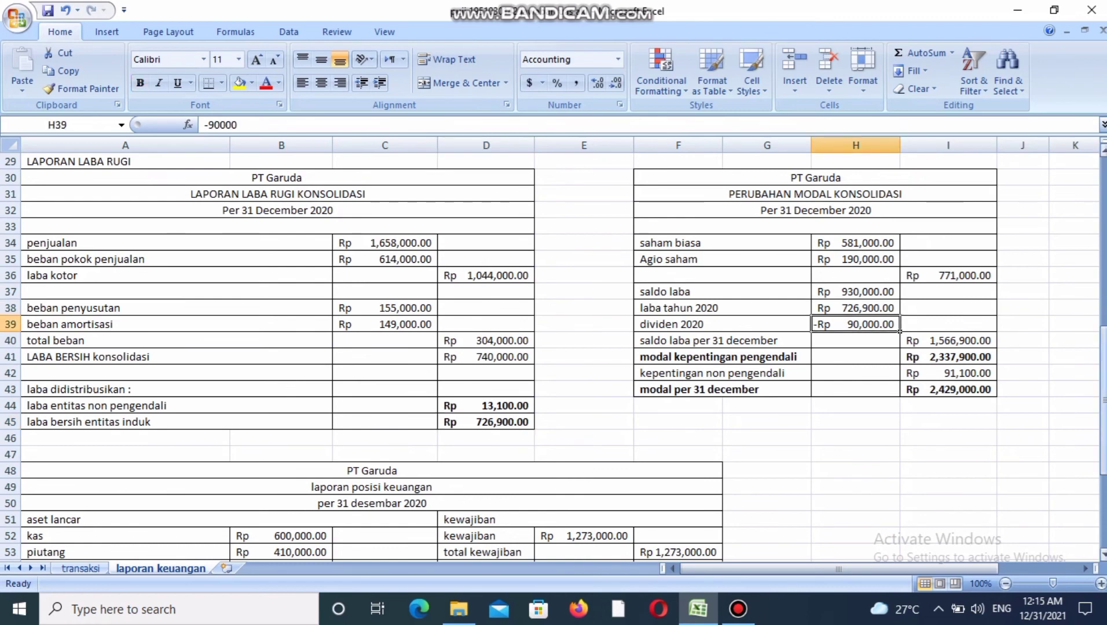
{"action": "left_click_drag", "start_coordinate": [1103, 400], "coordinate": [1103, 363]}
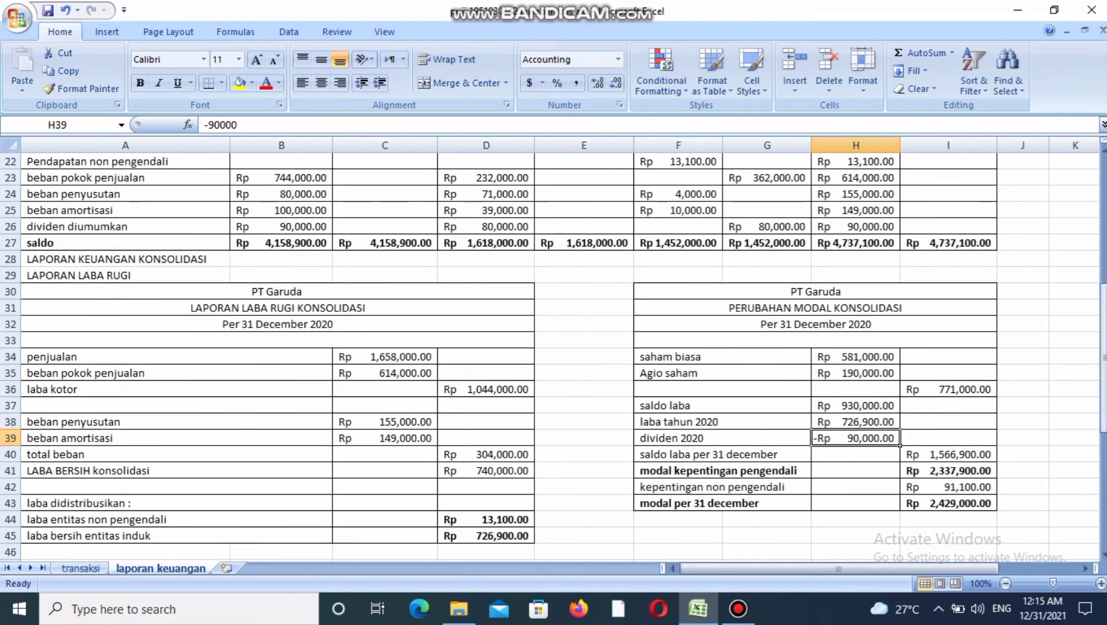
{"action": "left_click", "coordinate": [856, 227]}
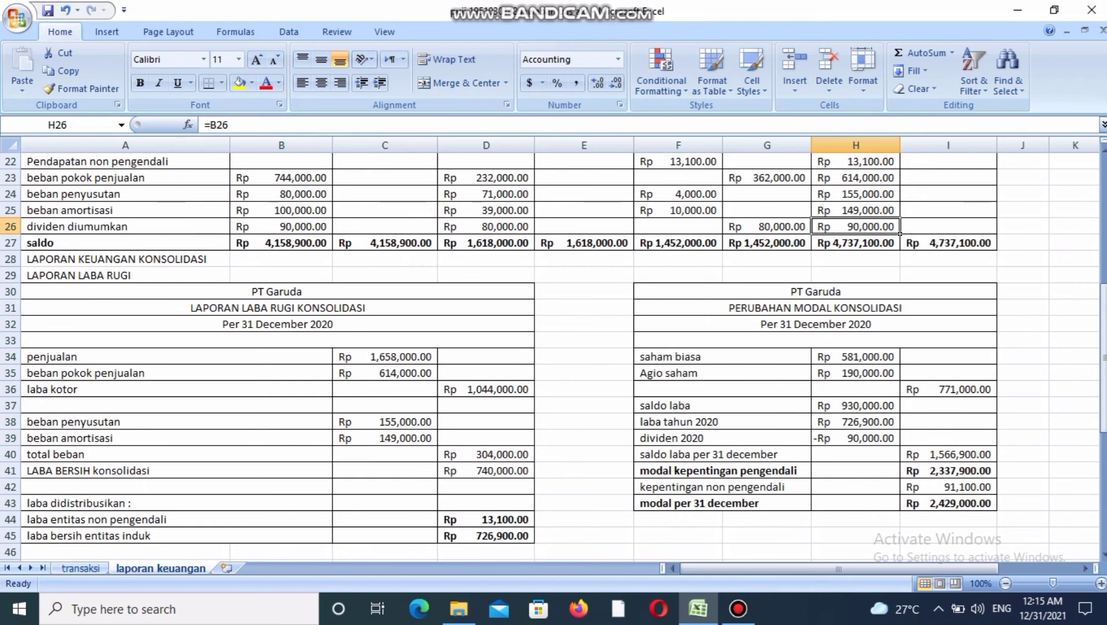
{"action": "left_click", "coordinate": [949, 455]}
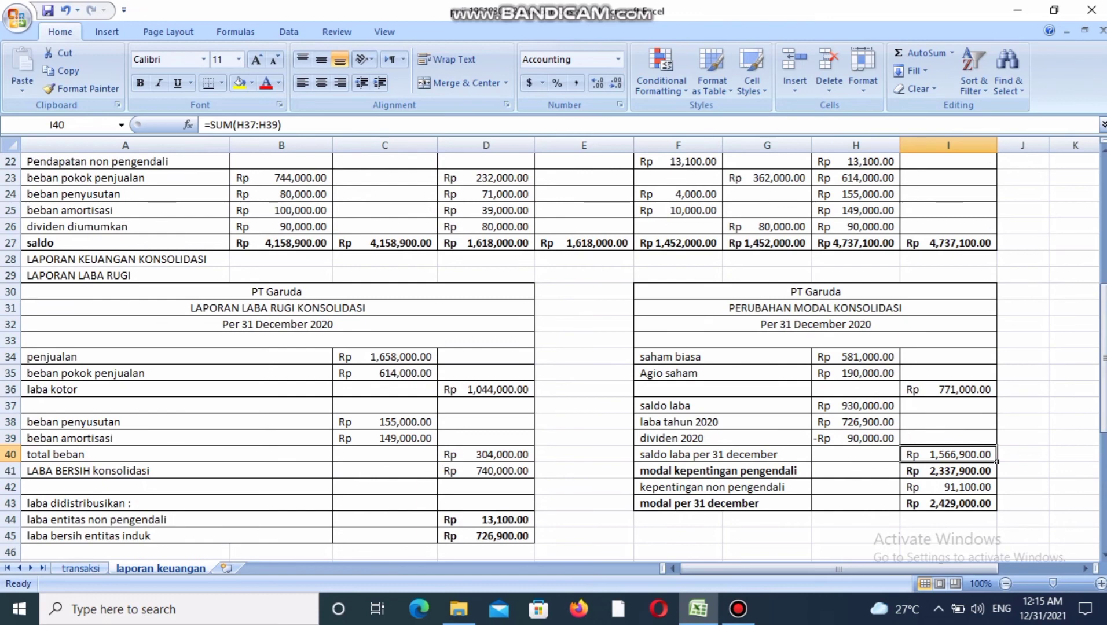
Check how modal kepentingan pengendali and kepentingan non pengendali make up modal per 31 december.
{"action": "left_click", "coordinate": [948, 389]}
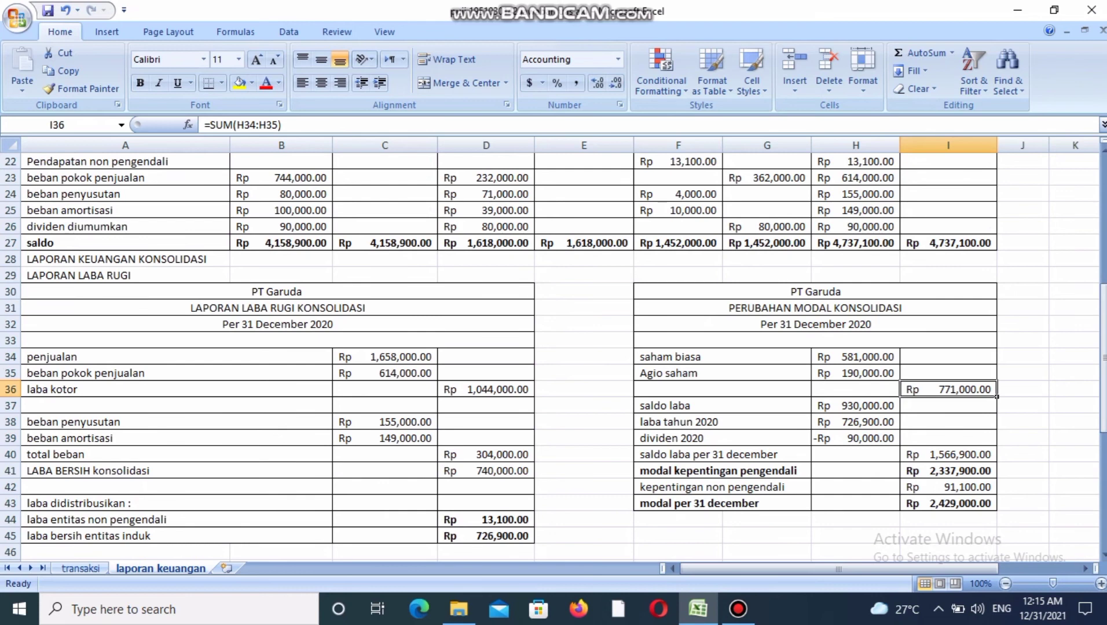
{"action": "left_click", "coordinate": [948, 471]}
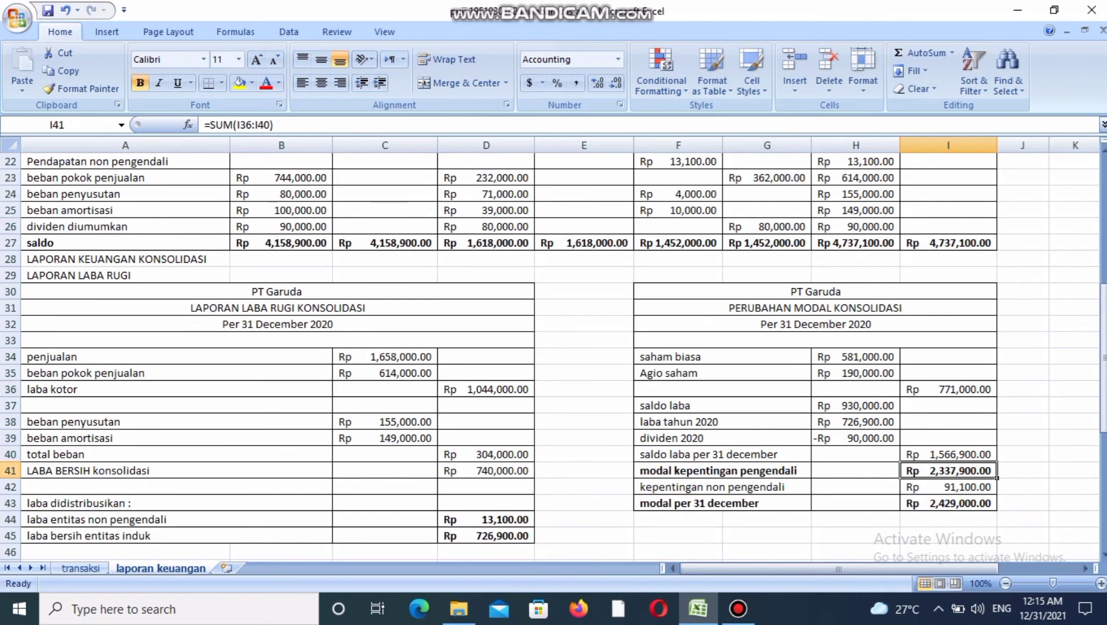
{"action": "left_click", "coordinate": [810, 492]}
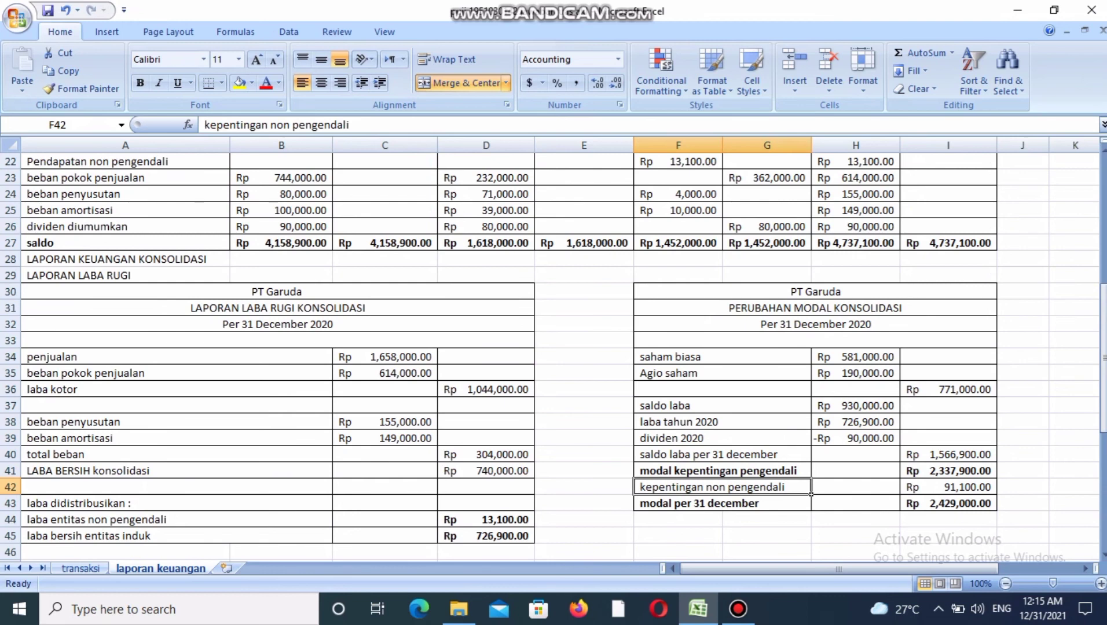
{"action": "left_click", "coordinate": [948, 487]}
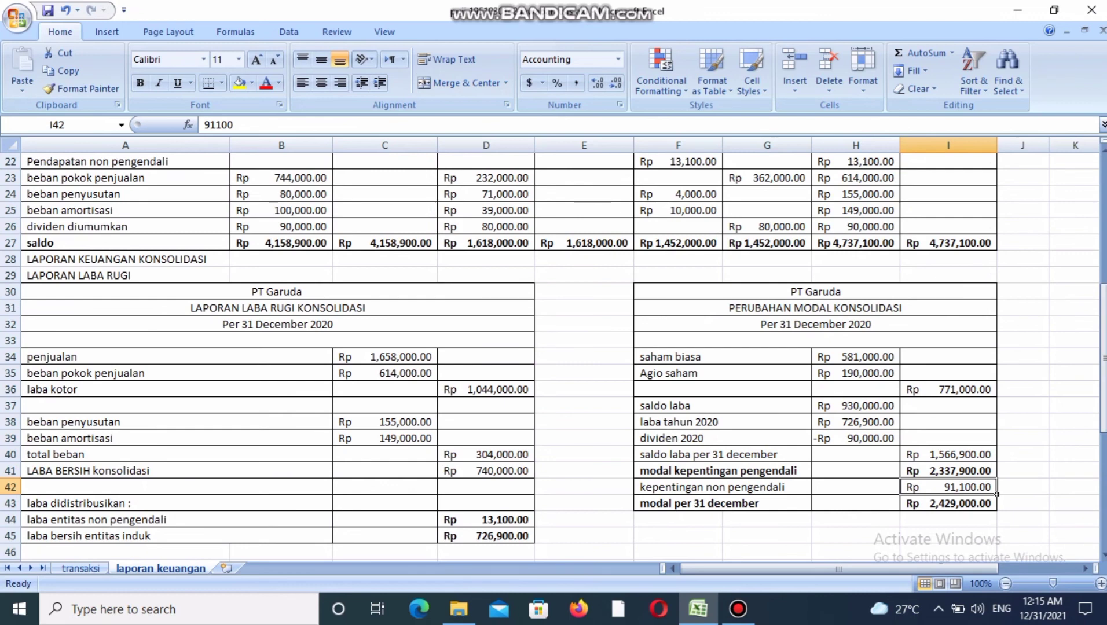
{"action": "left_click", "coordinate": [948, 503]}
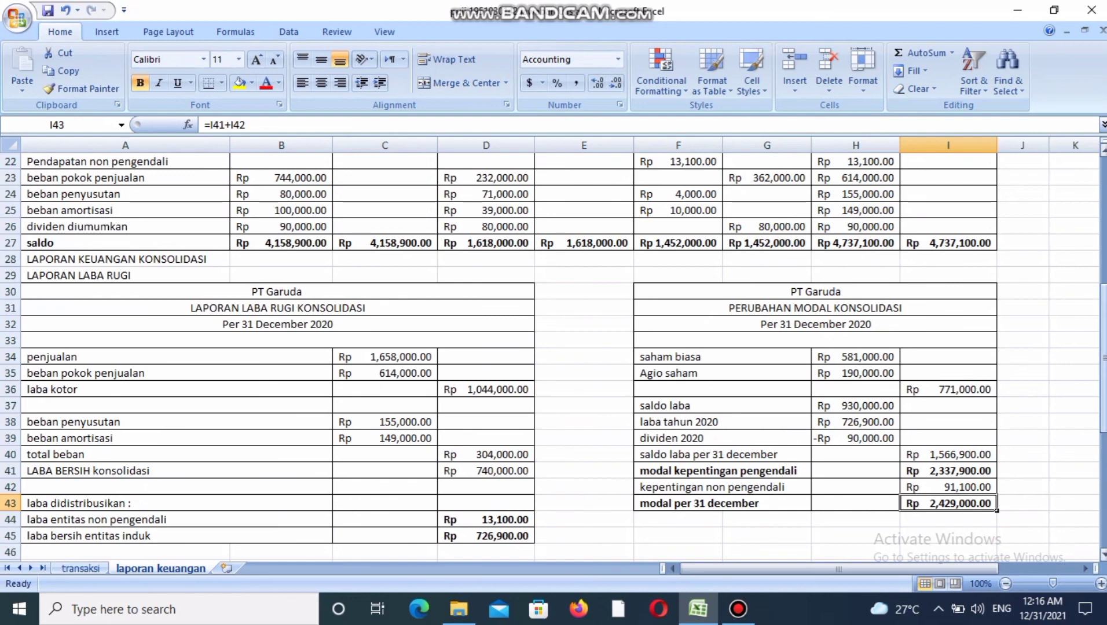
Check the kas, piutang and persediaan references in laporan posisi keuangan and trace kas to the Konsolidasi debit column of the kertas kerja.
{"action": "left_click_drag", "start_coordinate": [1103, 348], "coordinate": [1103, 458]}
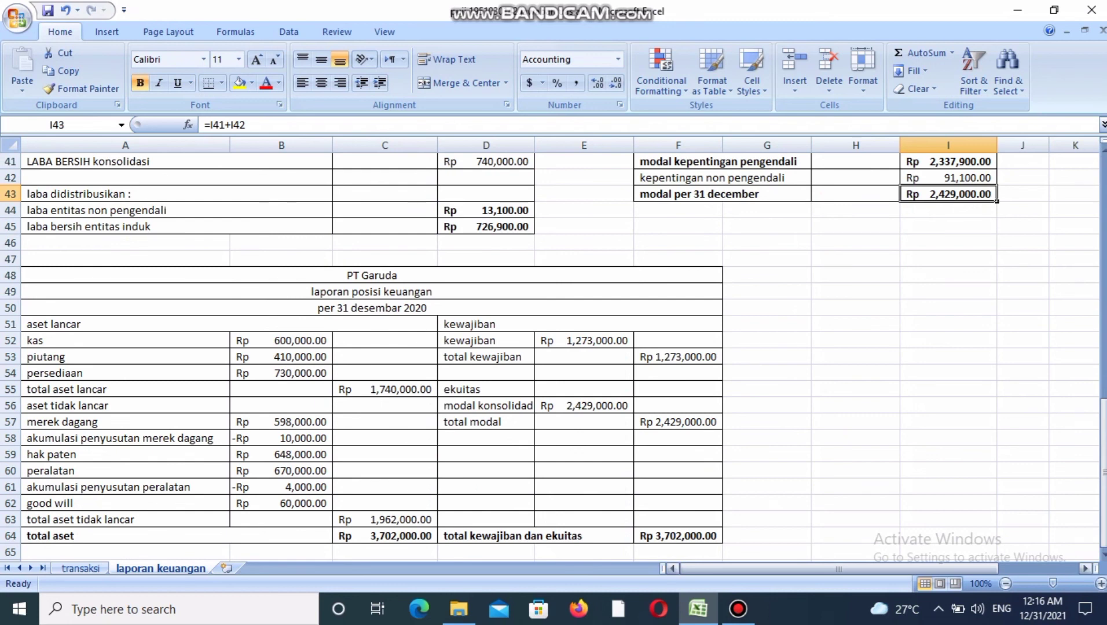
{"action": "left_click", "coordinate": [282, 358]}
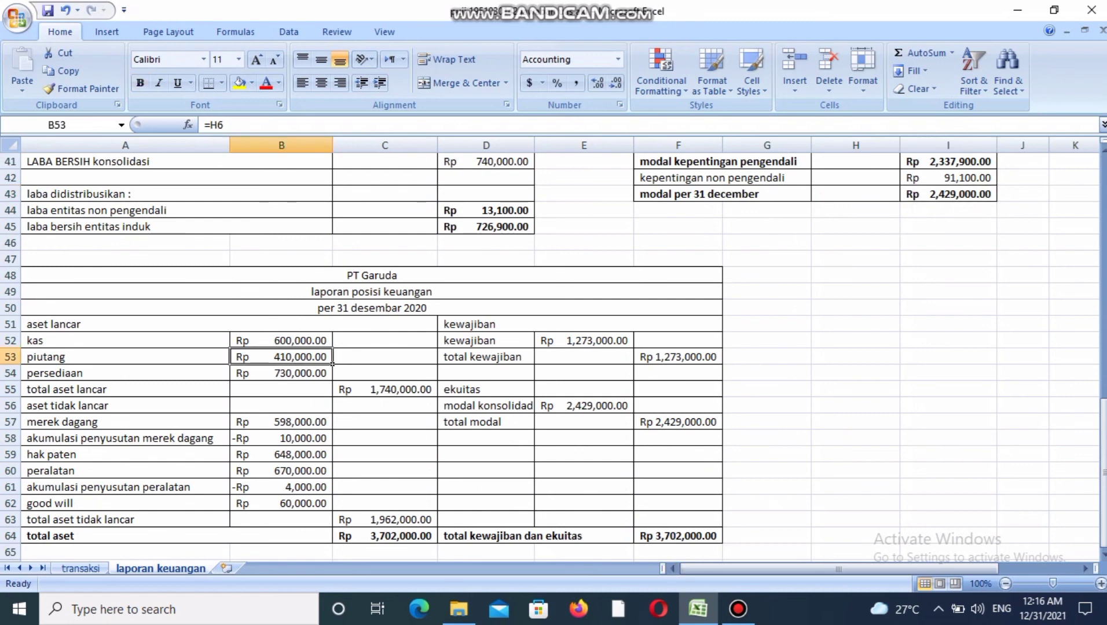
{"action": "left_click", "coordinate": [282, 341]}
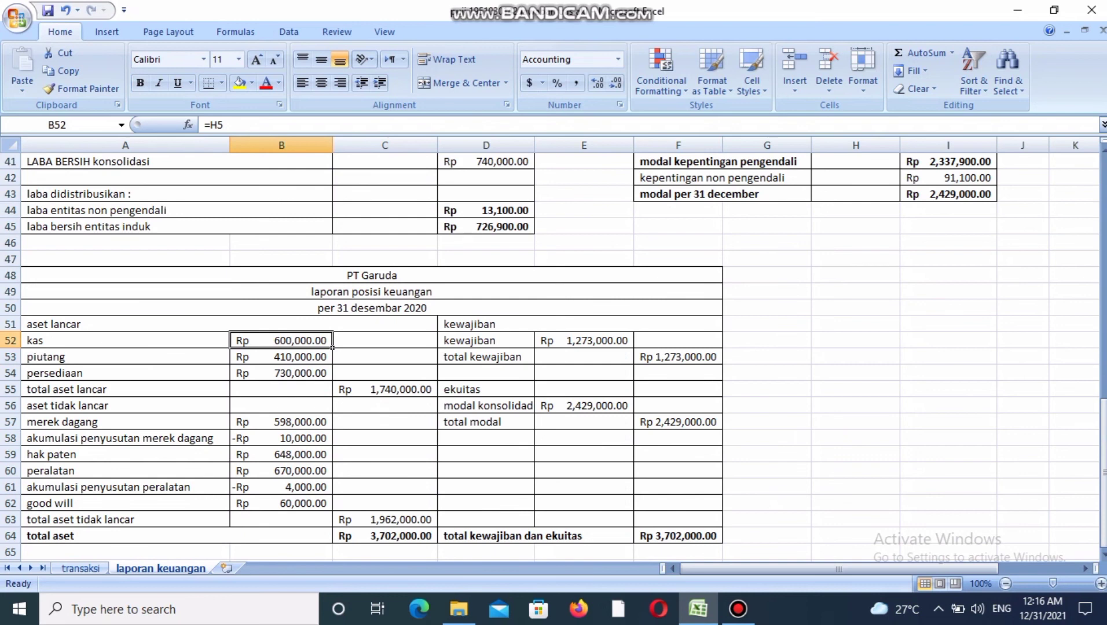
{"action": "left_click", "coordinate": [282, 357]}
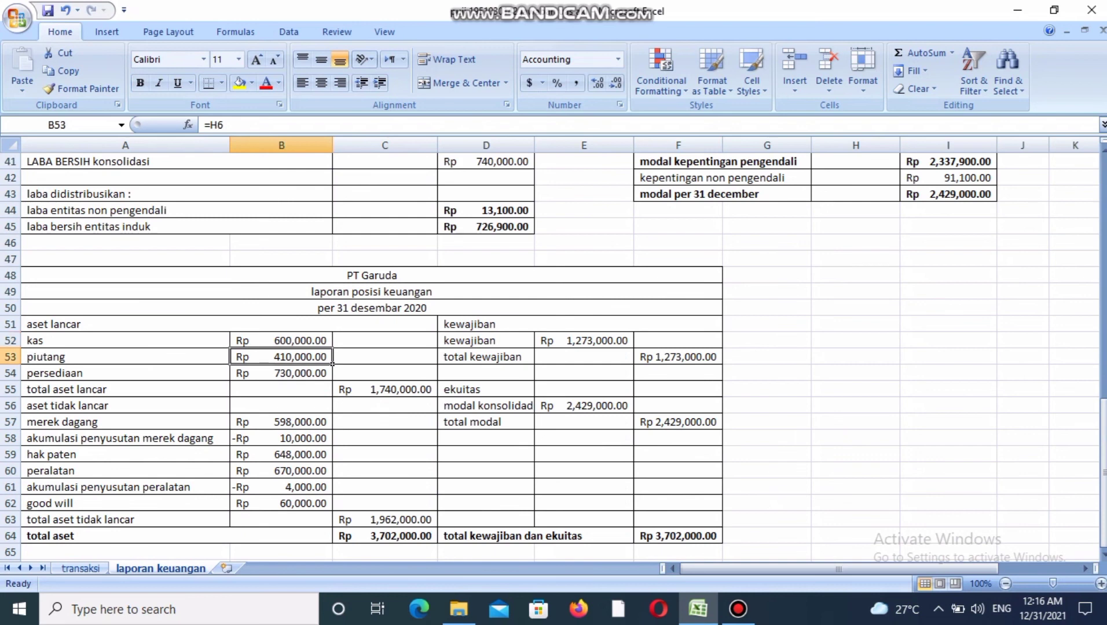
{"action": "left_click", "coordinate": [281, 374]}
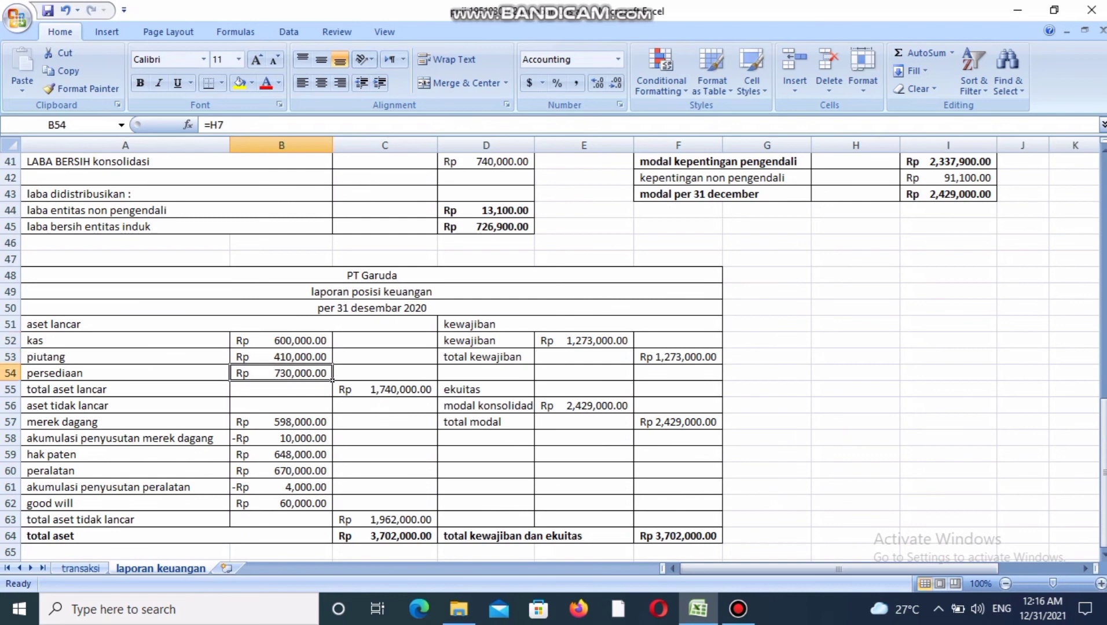
{"action": "left_click_drag", "start_coordinate": [1103, 463], "coordinate": [1103, 212]}
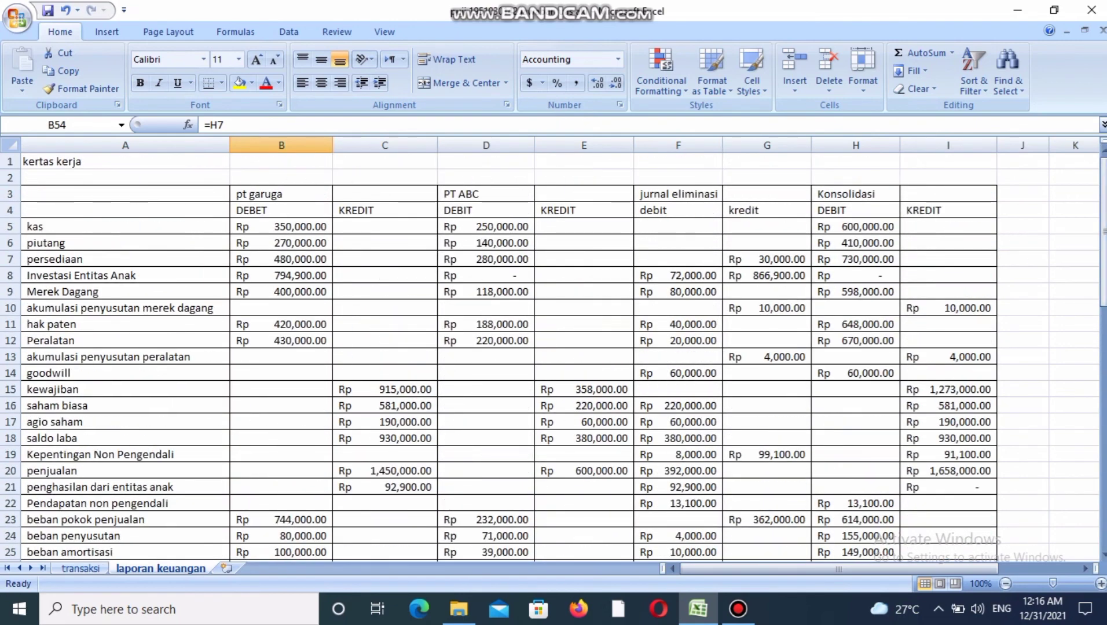
{"action": "left_click", "coordinate": [855, 226]}
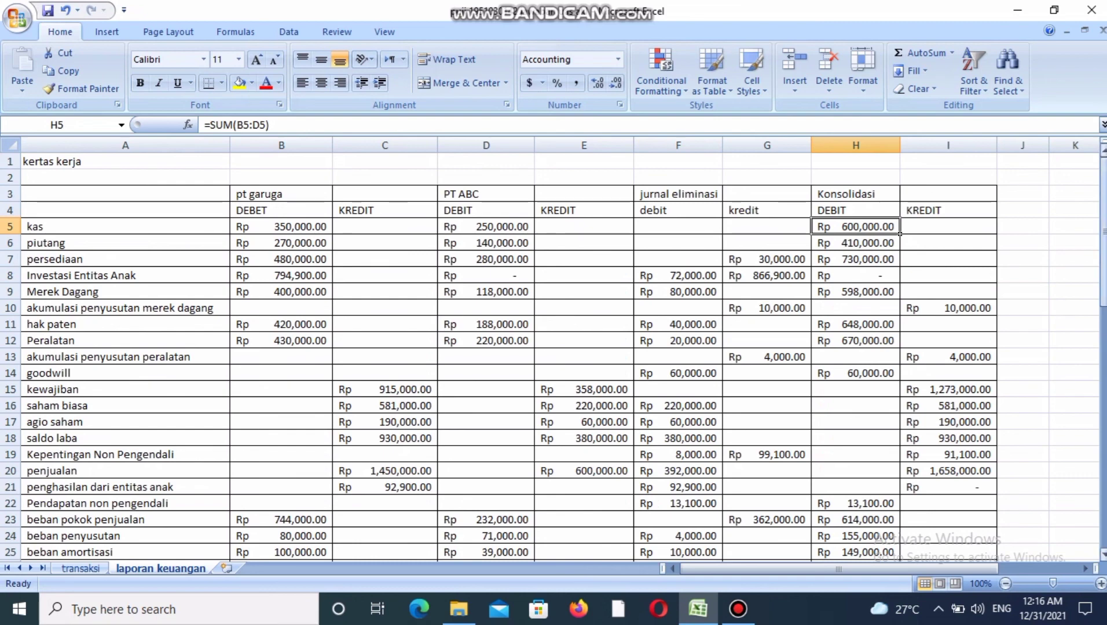
Check the akumulasi penyusutan entries for merek dagang and peralatan and the total aset lancar formula in laporan posisi keuangan.
{"action": "scroll", "coordinate": [900, 233], "scroll_direction": "down", "scroll_amount": 13}
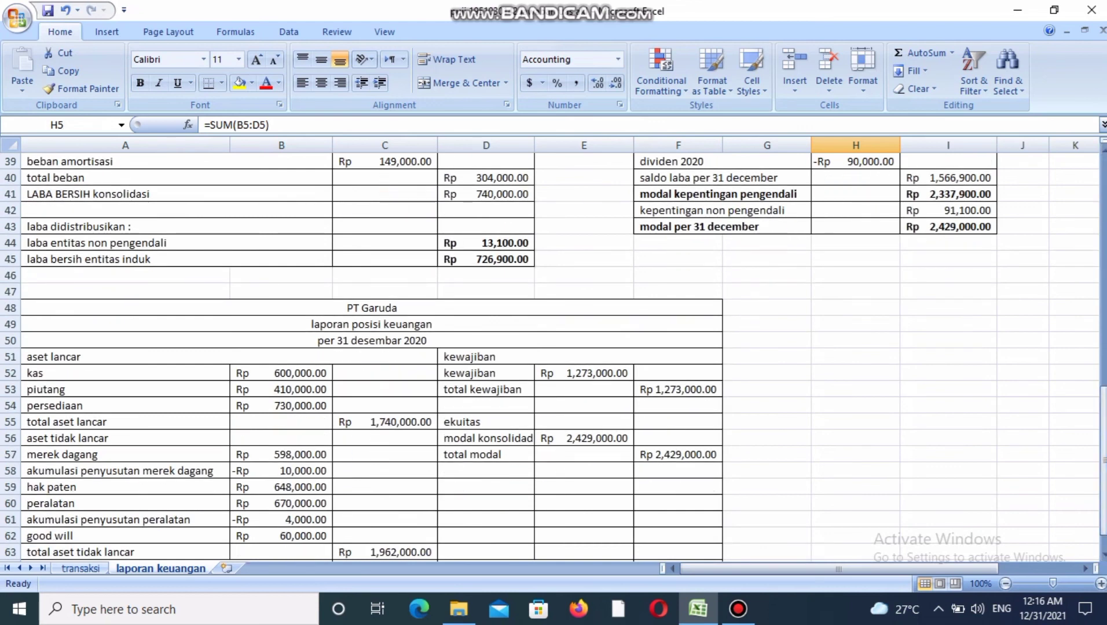
{"action": "left_click", "coordinate": [331, 476]}
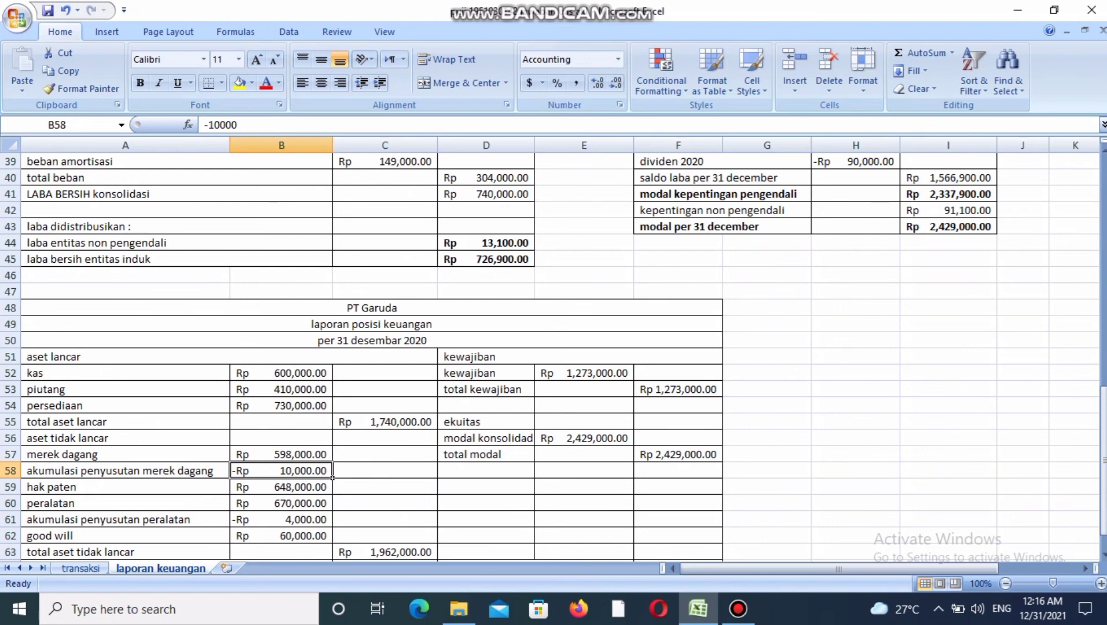
{"action": "left_click", "coordinate": [281, 520]}
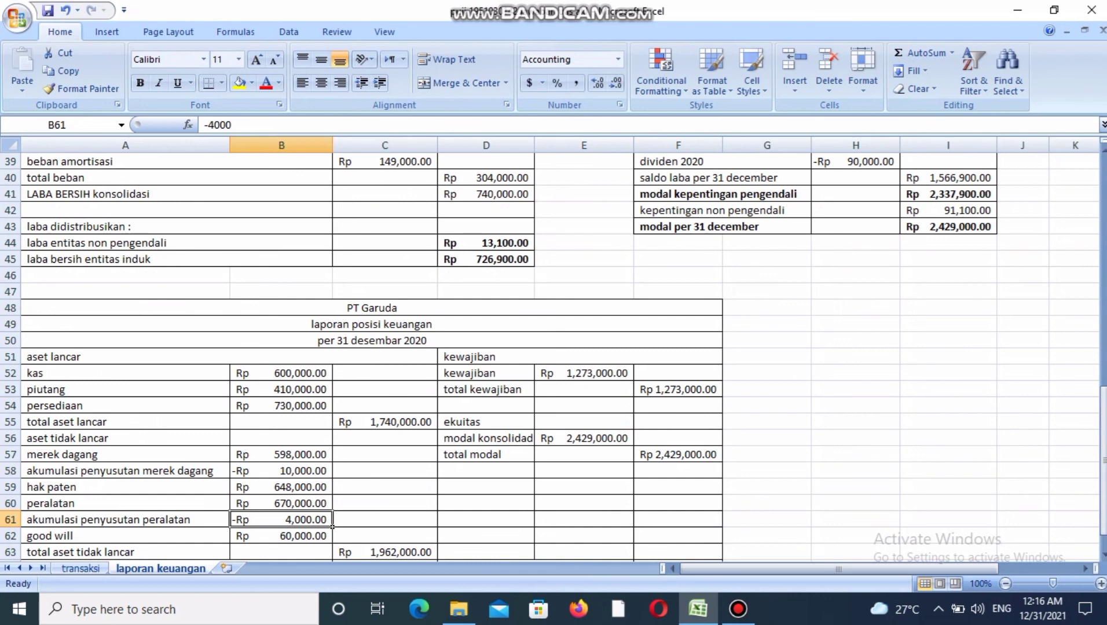
{"action": "left_click", "coordinate": [385, 422]}
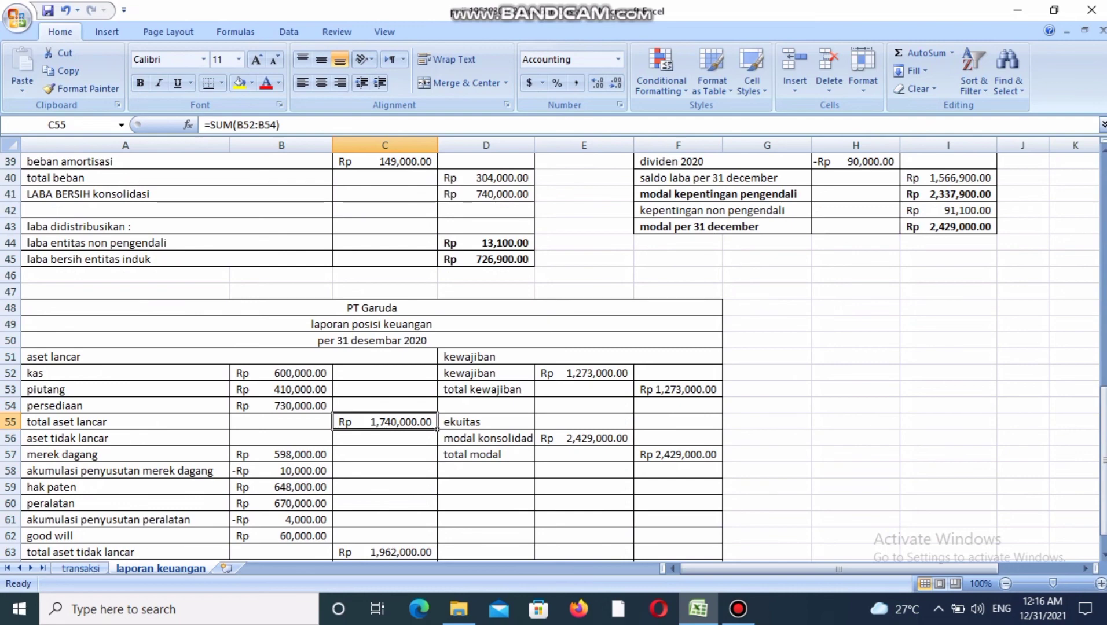
Check the total aset tidak lancar amount and the total aset formula in laporan posisi keuangan.
{"action": "key", "text": "Down"}
{"action": "key", "text": "Down"}
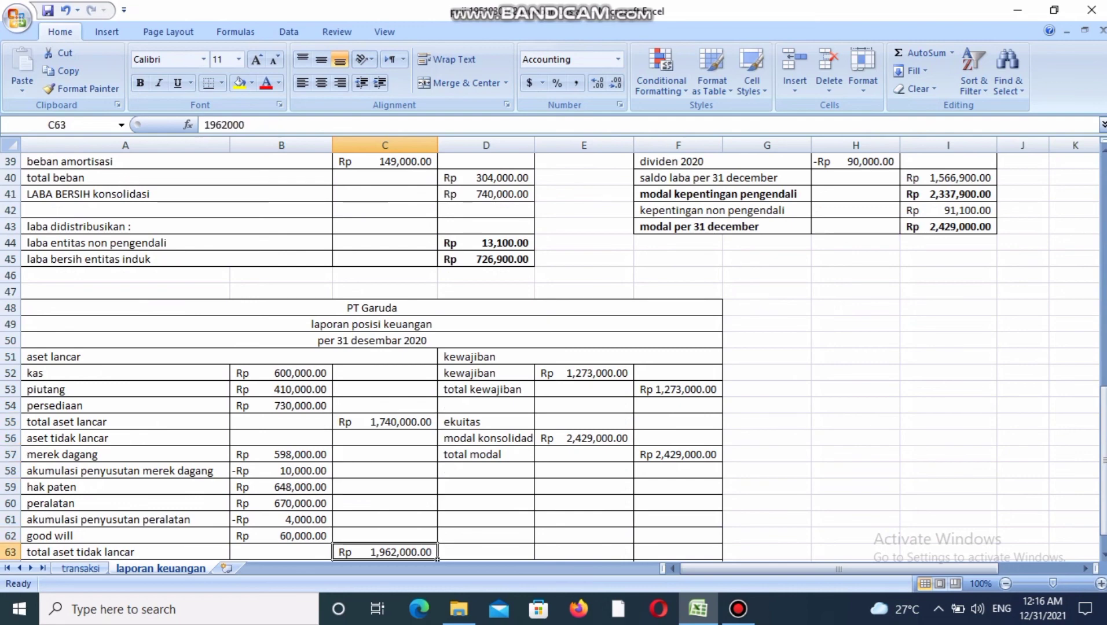
{"action": "key", "text": "Down"}
{"action": "key", "text": "Up"}
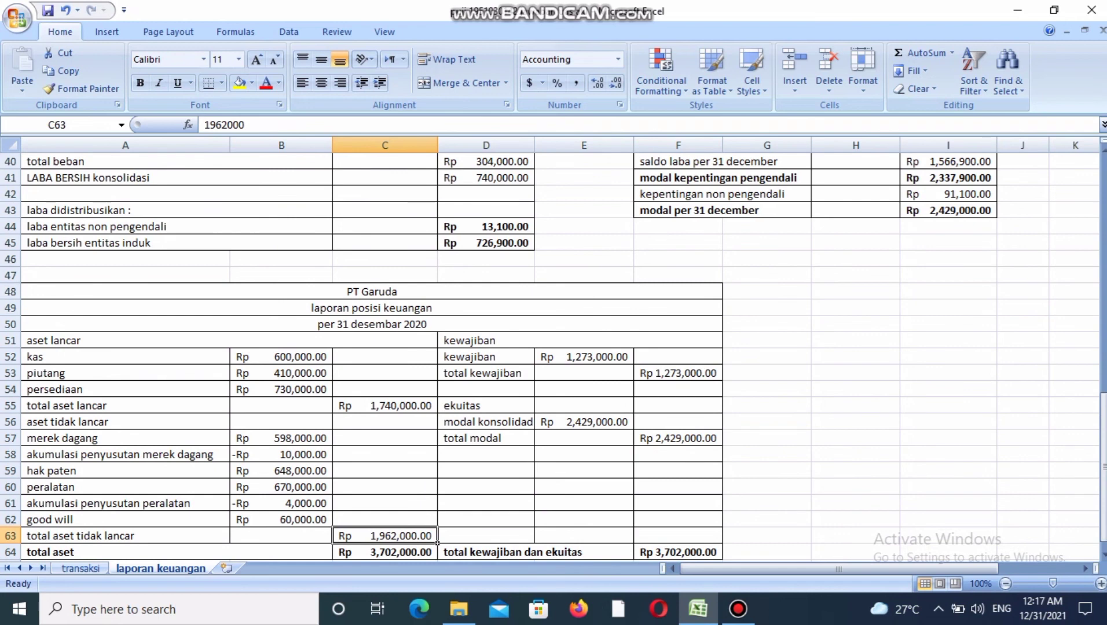
{"action": "key", "text": "Down"}
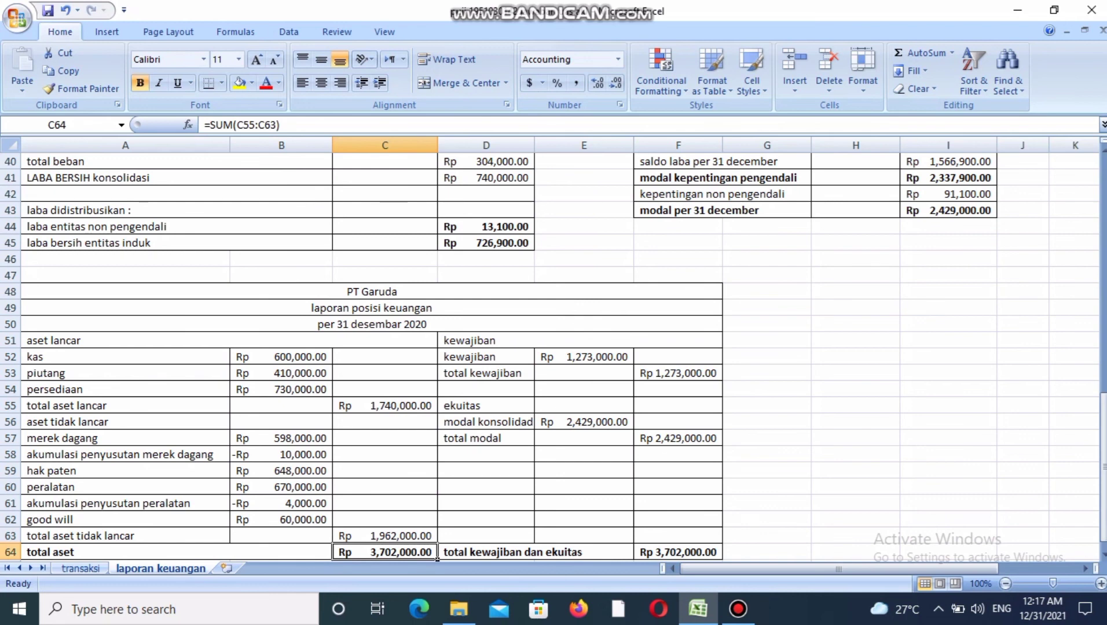
Trace kewajiban in laporan posisi keuangan to the Konsolidasi credit column of the kertas kerja and check its formula.
{"action": "left_click", "coordinate": [529, 359]}
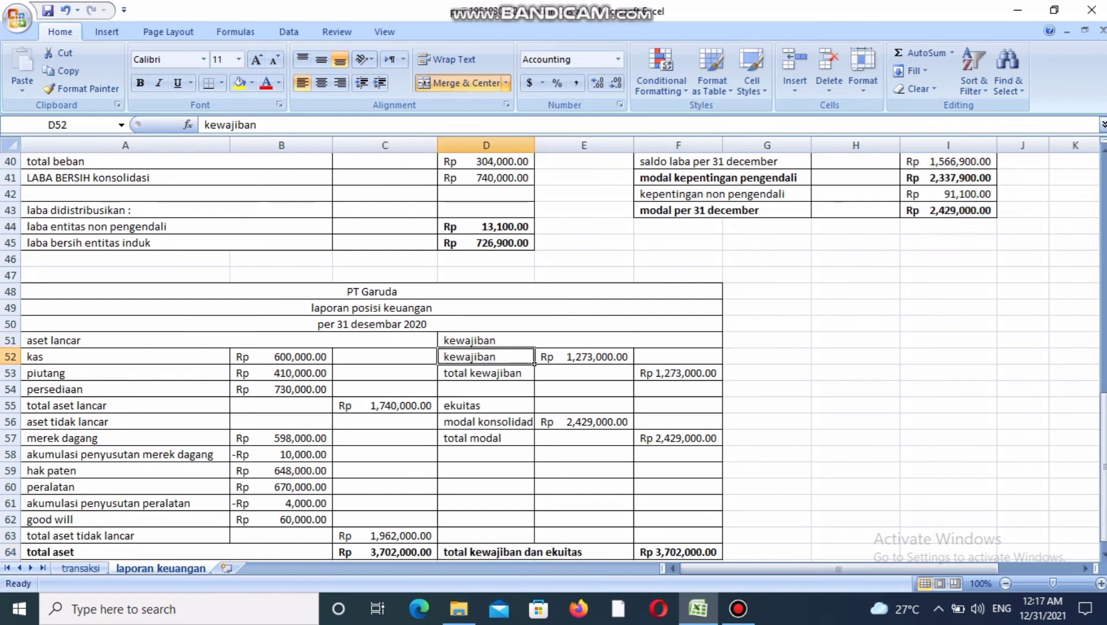
{"action": "key", "text": "Right"}
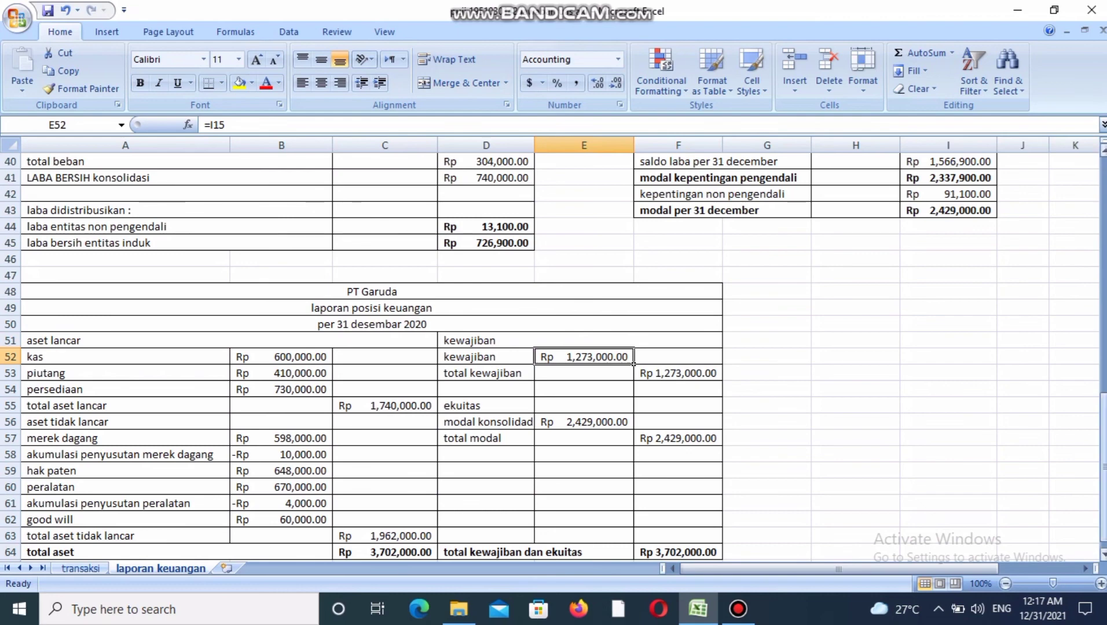
{"action": "scroll", "coordinate": [555, 357], "scroll_direction": "up", "scroll_amount": 9}
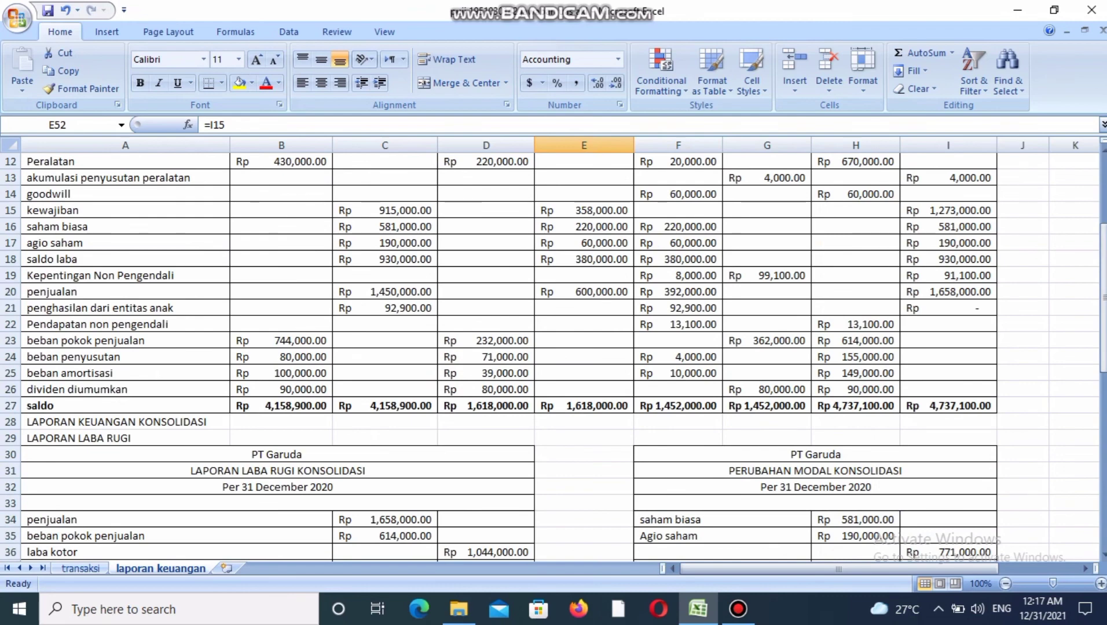
{"action": "left_click", "coordinate": [948, 211]}
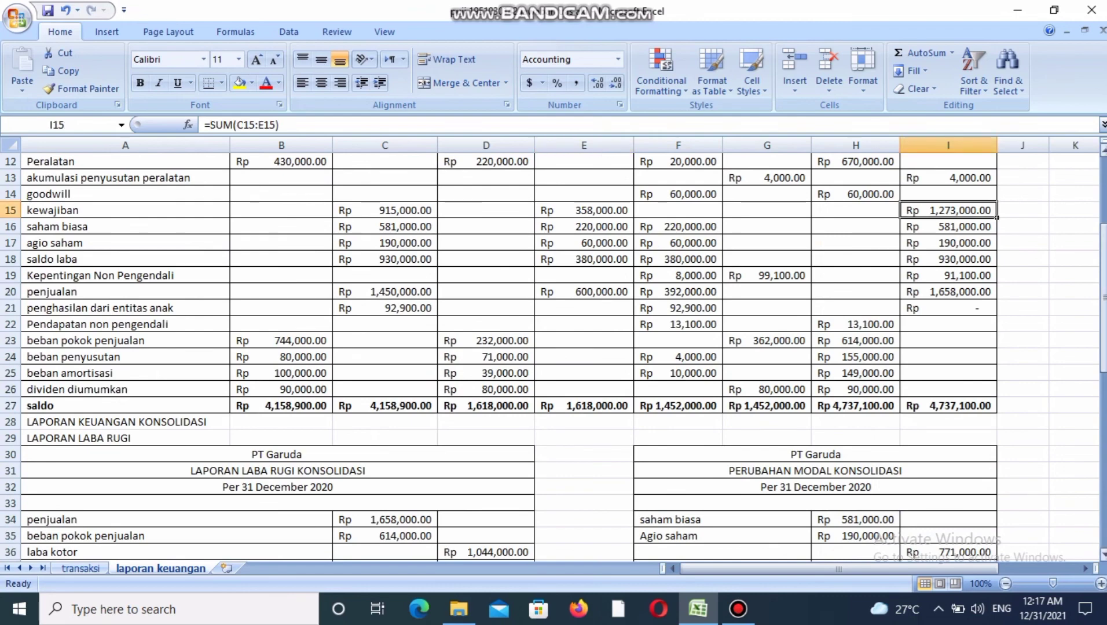
Trace modal konsolidasi to modal per 31 december and check the total kewajiban dan ekuitas formula in laporan posisi keuangan.
{"action": "left_click_drag", "start_coordinate": [1103, 298], "coordinate": [1103, 469]}
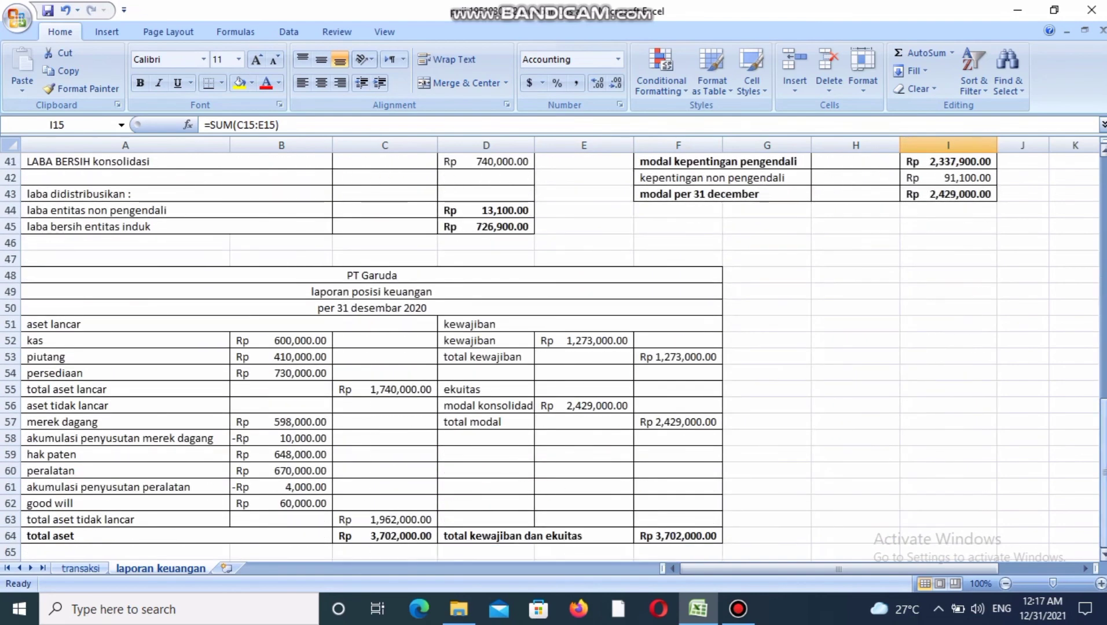
{"action": "left_click", "coordinate": [584, 406]}
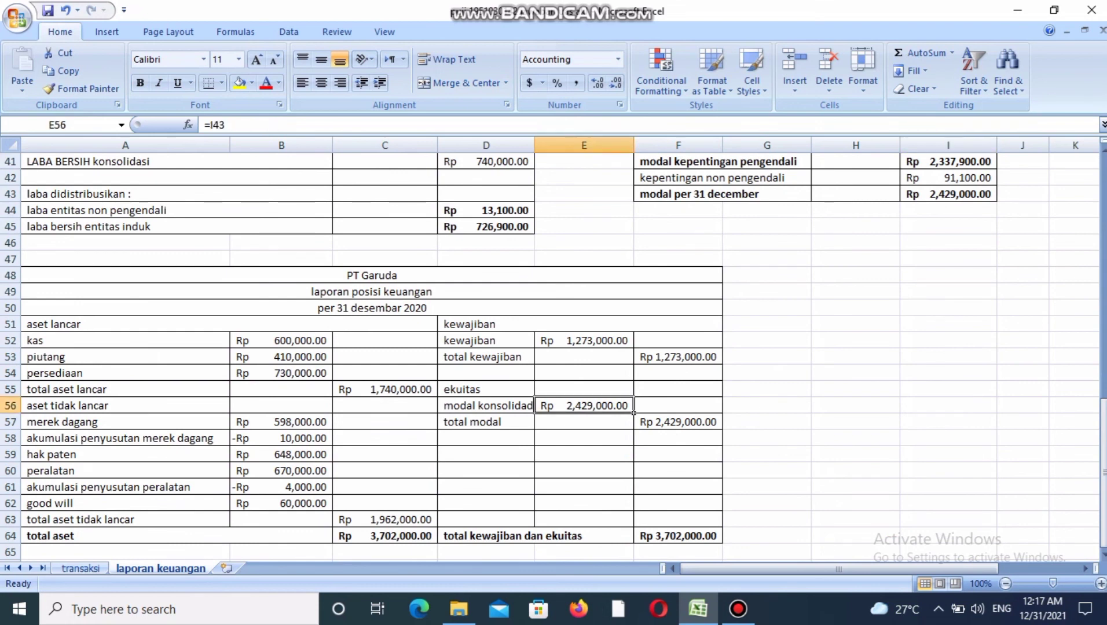
{"action": "left_click", "coordinate": [949, 194]}
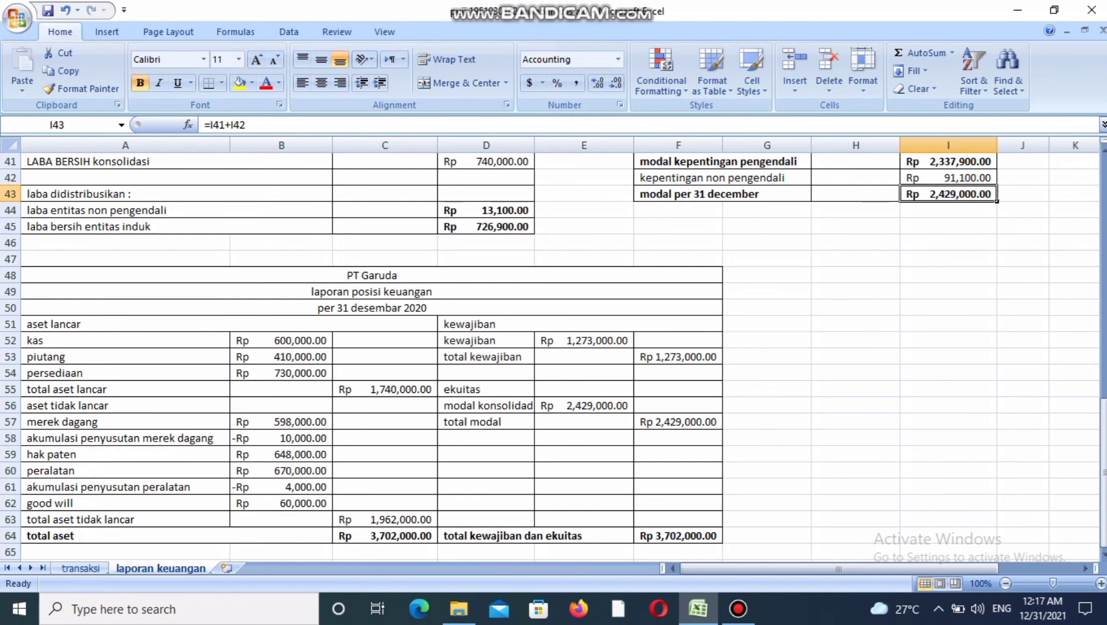
{"action": "left_click", "coordinate": [678, 536]}
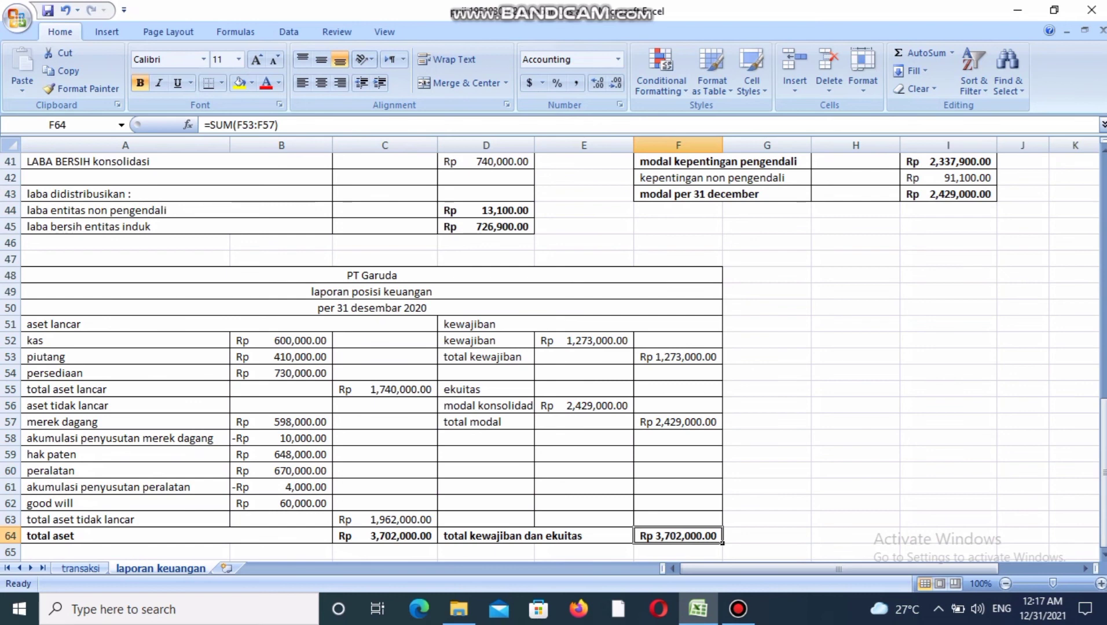
{"action": "left_click", "coordinate": [767, 536]}
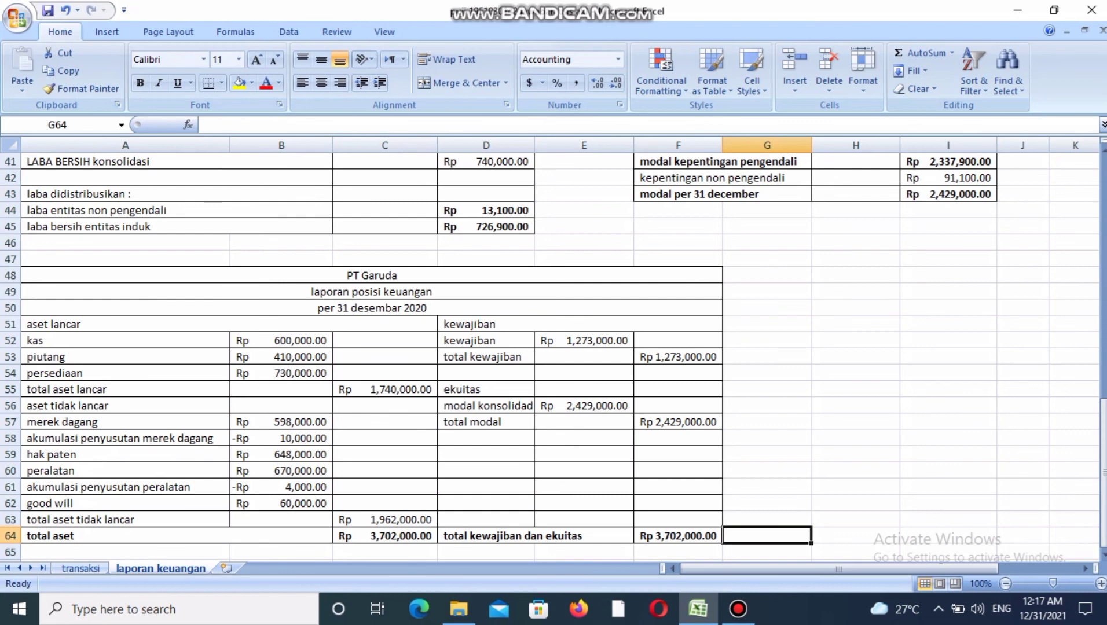